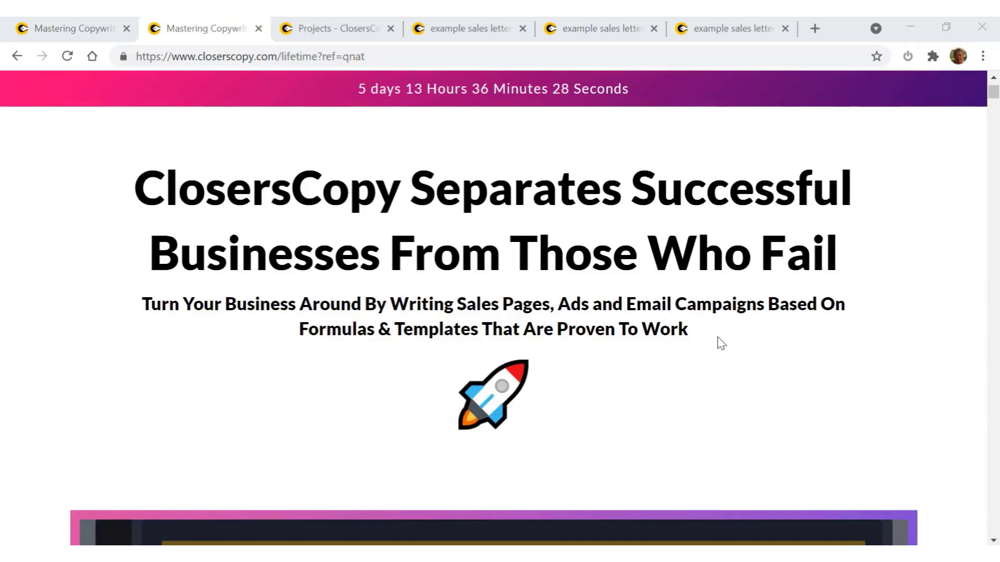
Look over the opening sections of the ClosersCopy lifetime offer page and switch to the projects dashboard.
scroll(720, 344, "down", 15)
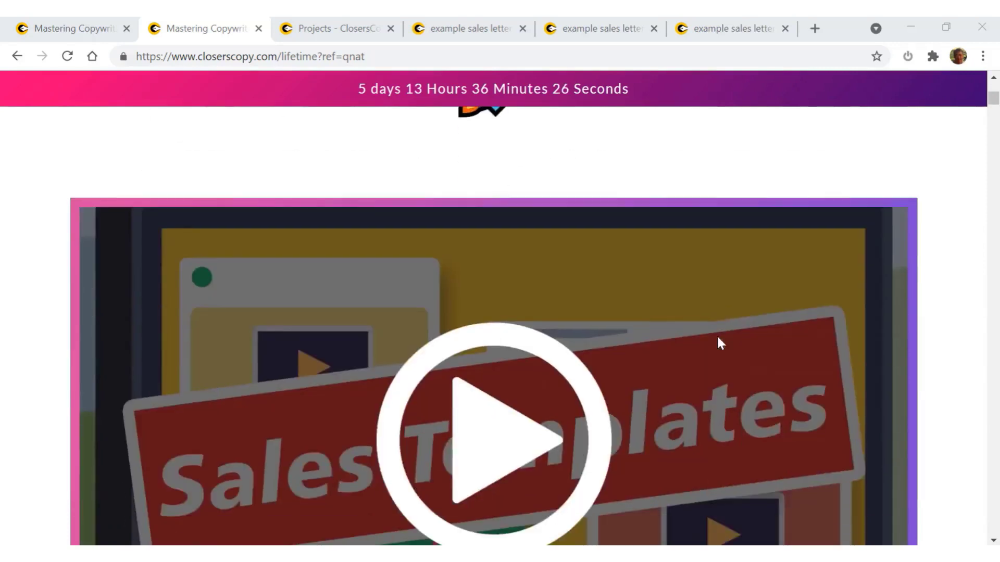
scroll(721, 344, "down", 5)
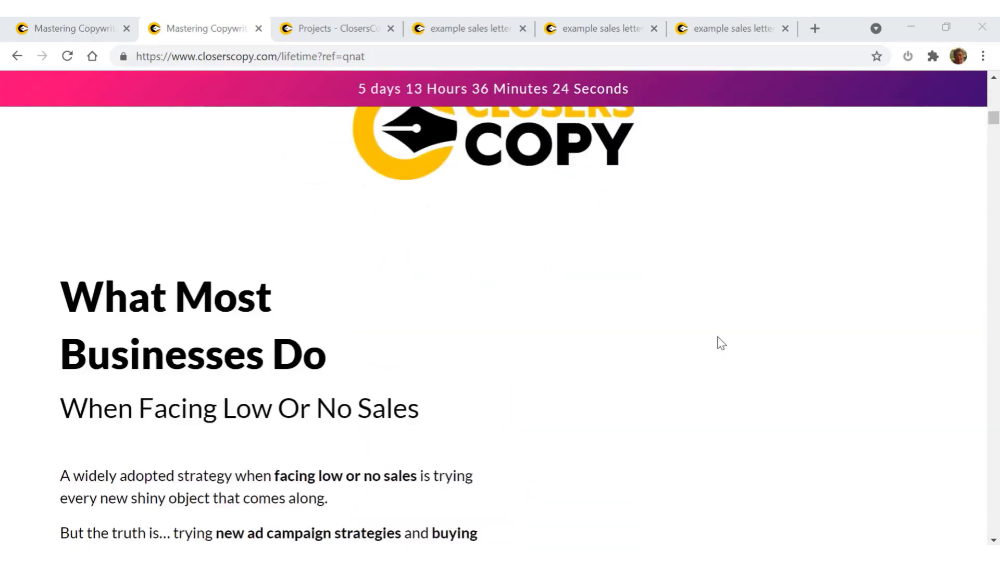
scroll(719, 344, "up", 10)
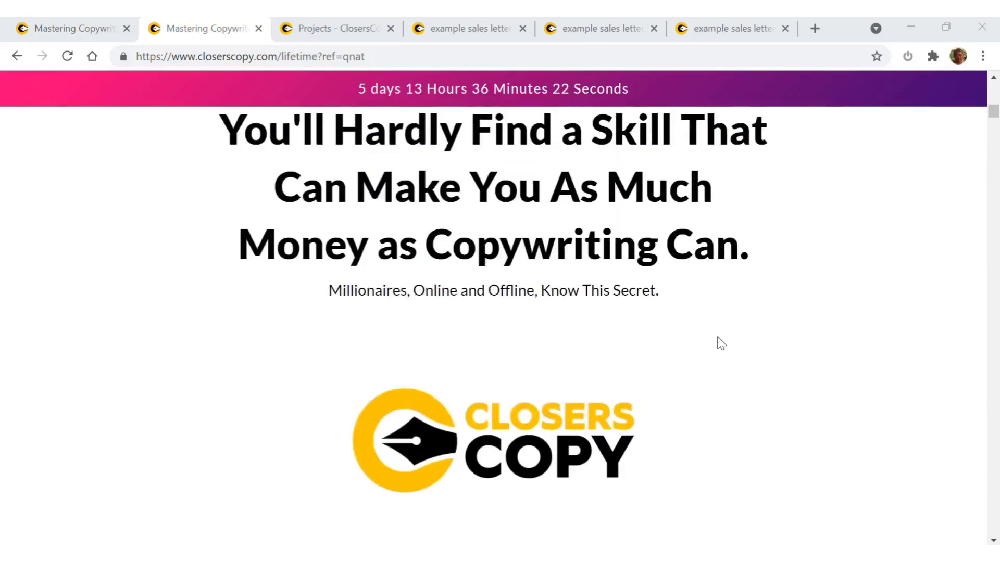
scroll(718, 339, "up", 7)
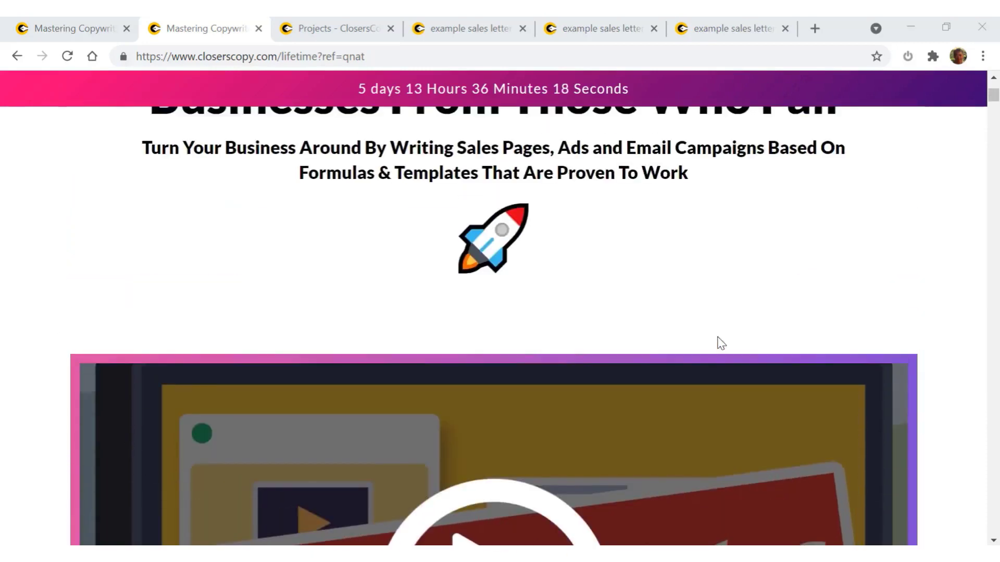
scroll(721, 344, "up", 5)
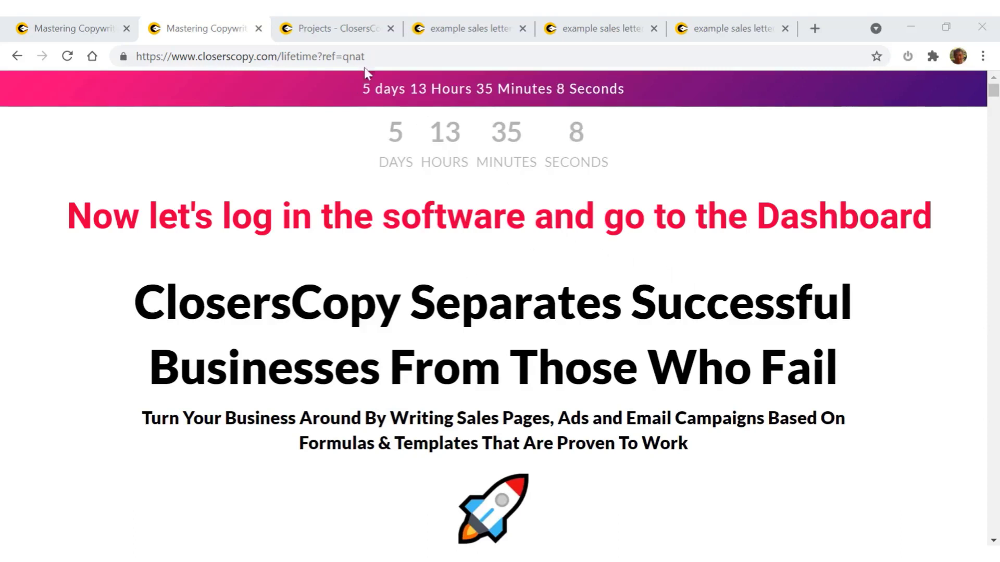
left_click(348, 33)
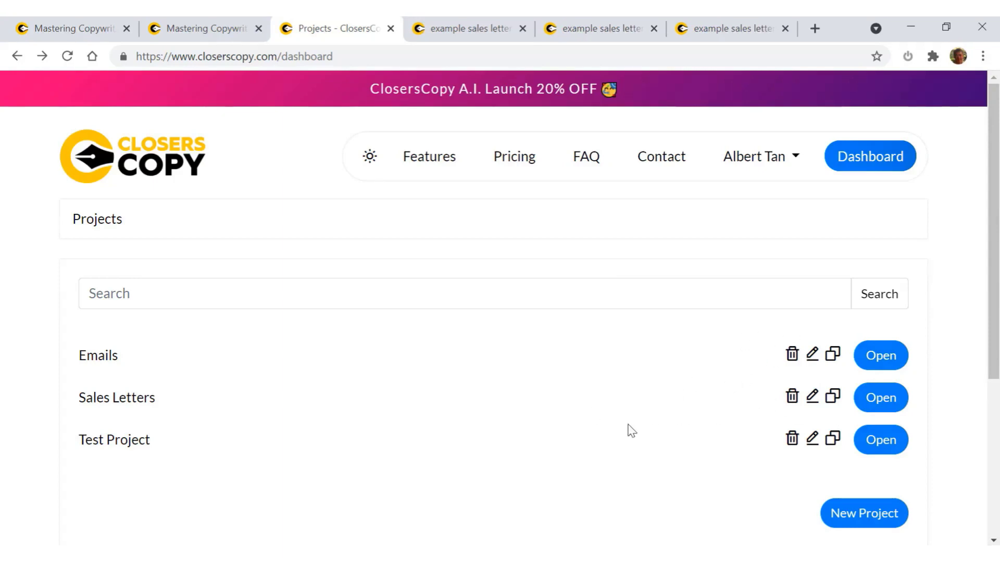
Create a new project named Test Project without a comment.
left_click(856, 520)
left_click(462, 223)
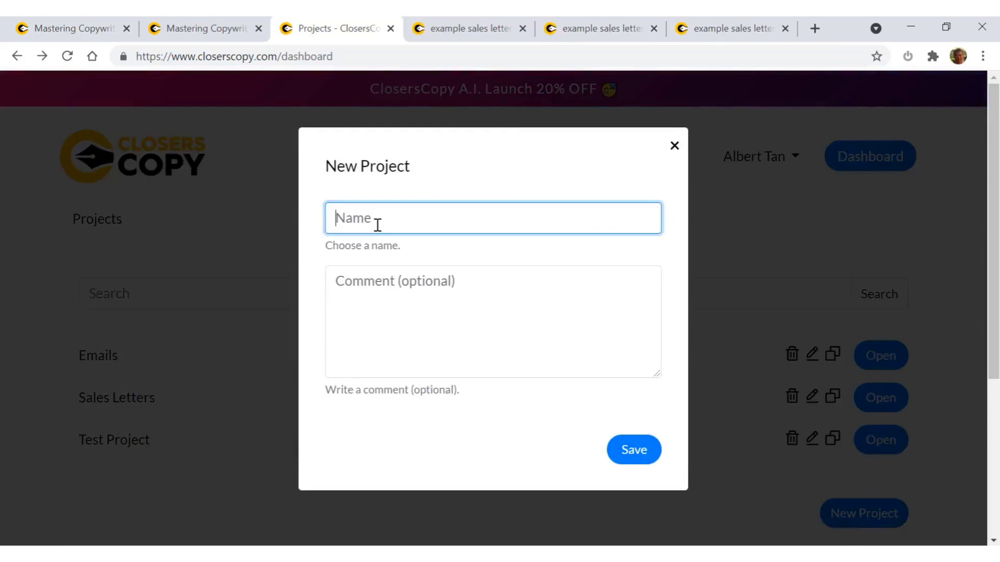
type("Test ")
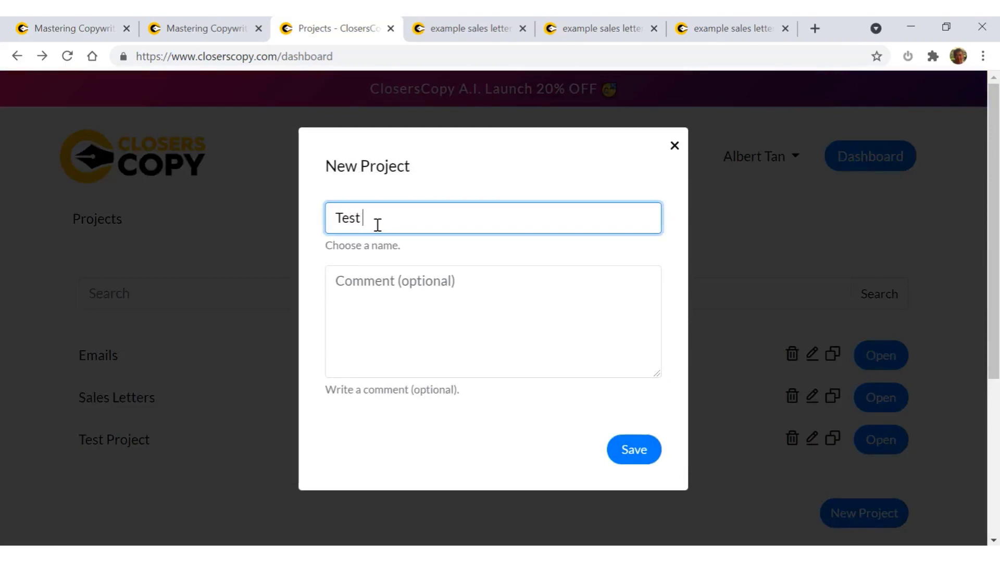
type("Project")
left_click(423, 277)
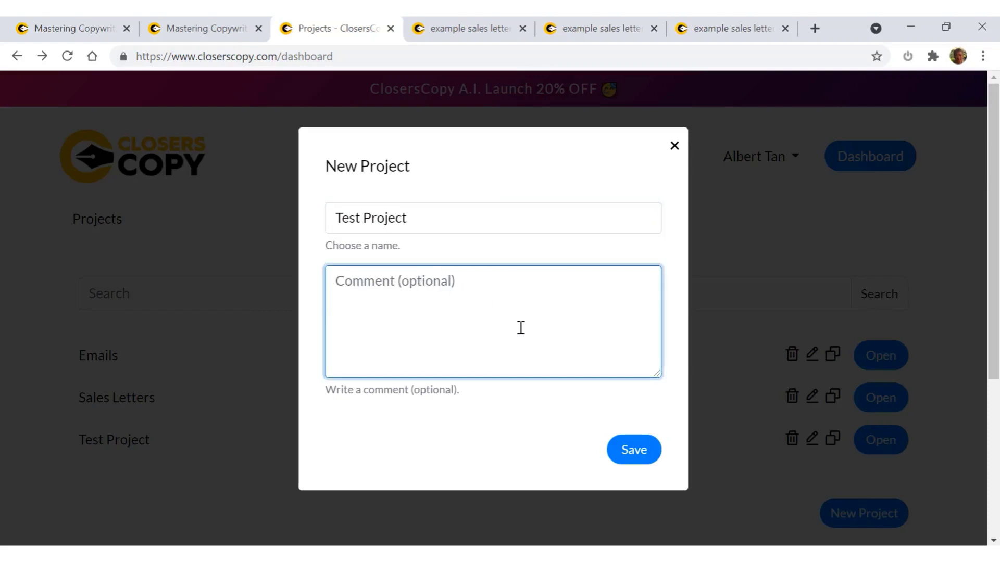
left_click(624, 453)
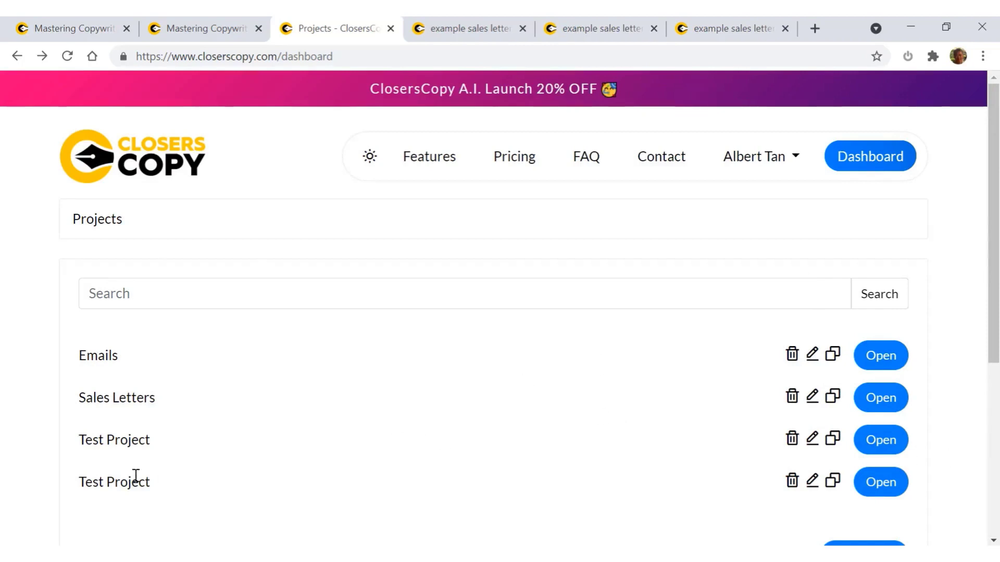
Delete the duplicate Test Project at the end of the project list.
left_click(792, 484)
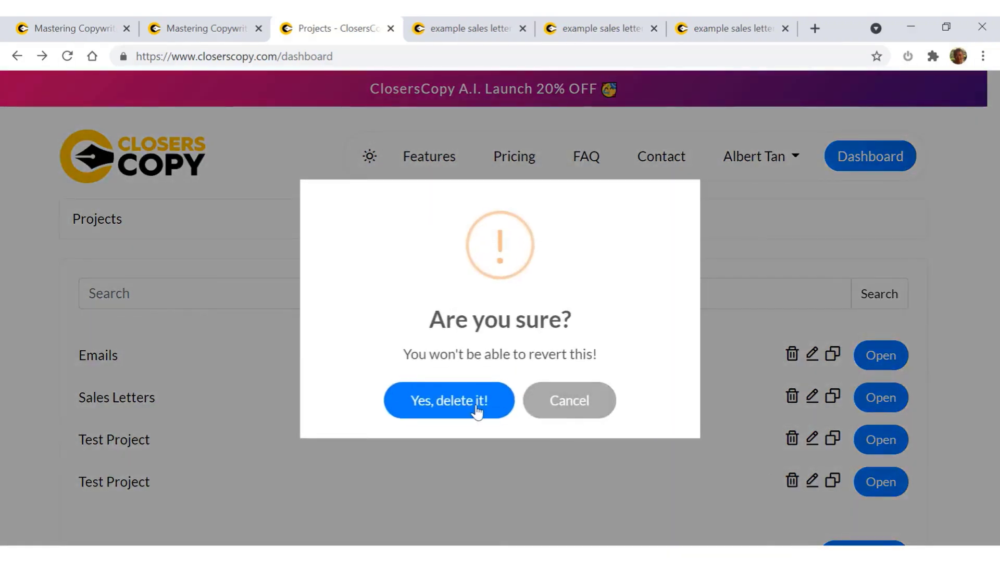
left_click(479, 408)
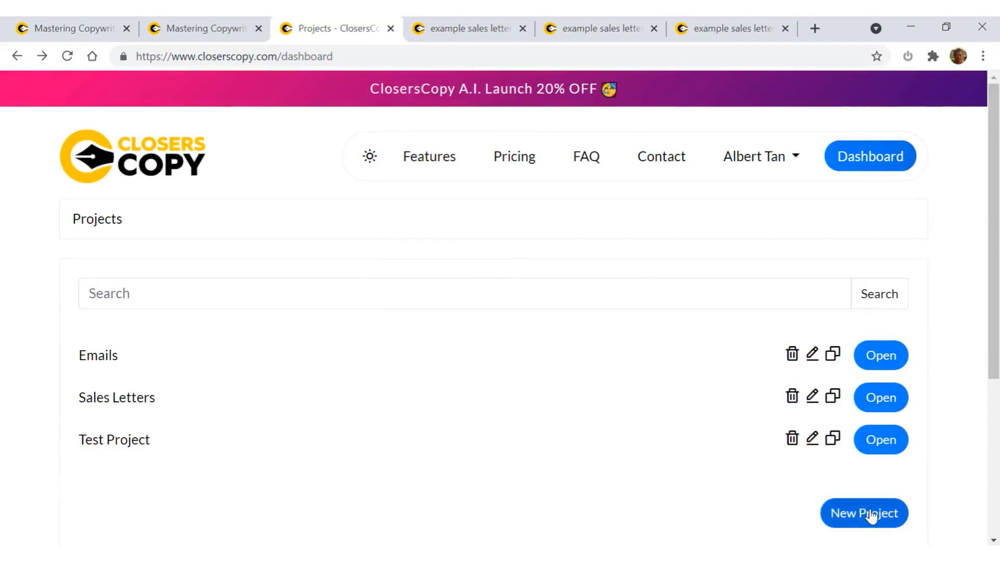
Create another new project named Test Porject 2 without a comment.
left_click(870, 516)
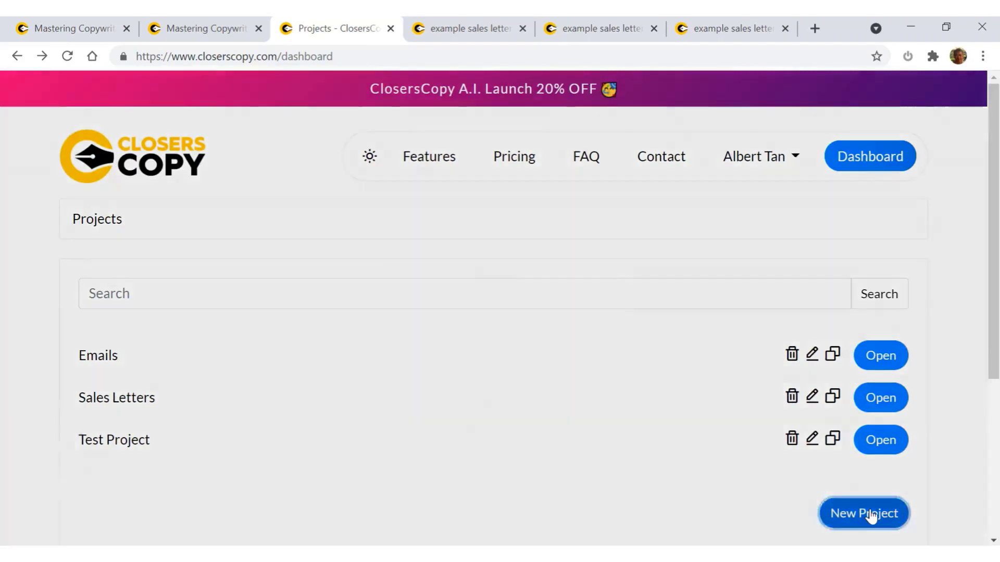
left_click(393, 216)
type("Test Porject 2")
left_click(644, 455)
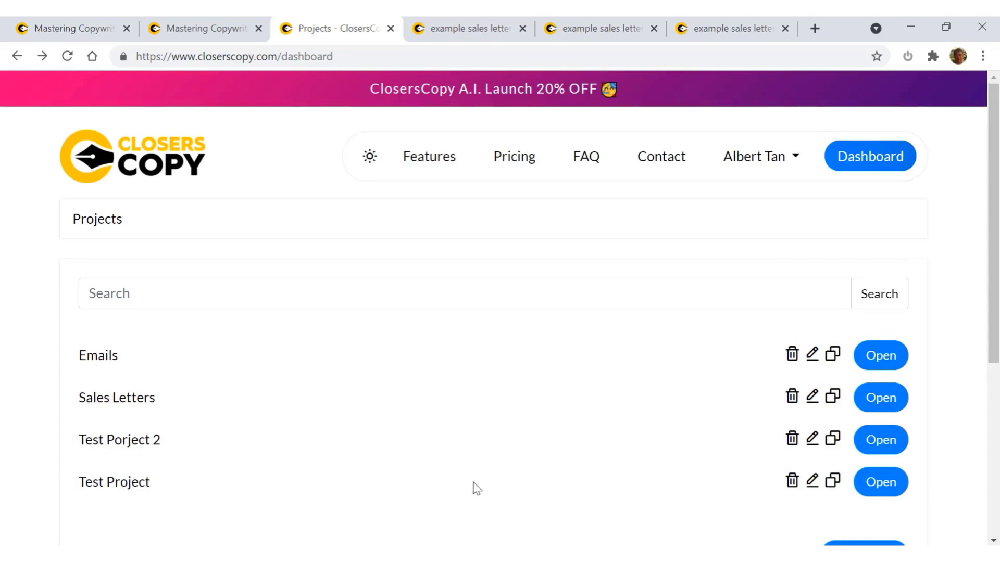
Correct the misspelled project name to Test Project 2 and save it.
left_click(812, 442)
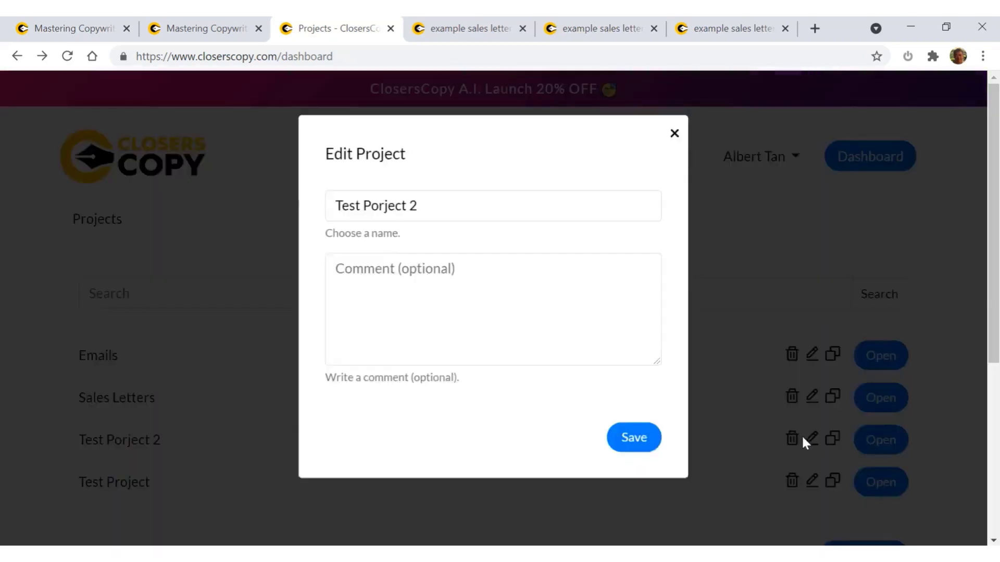
left_click(383, 219)
left_click_drag(384, 219, 374, 223)
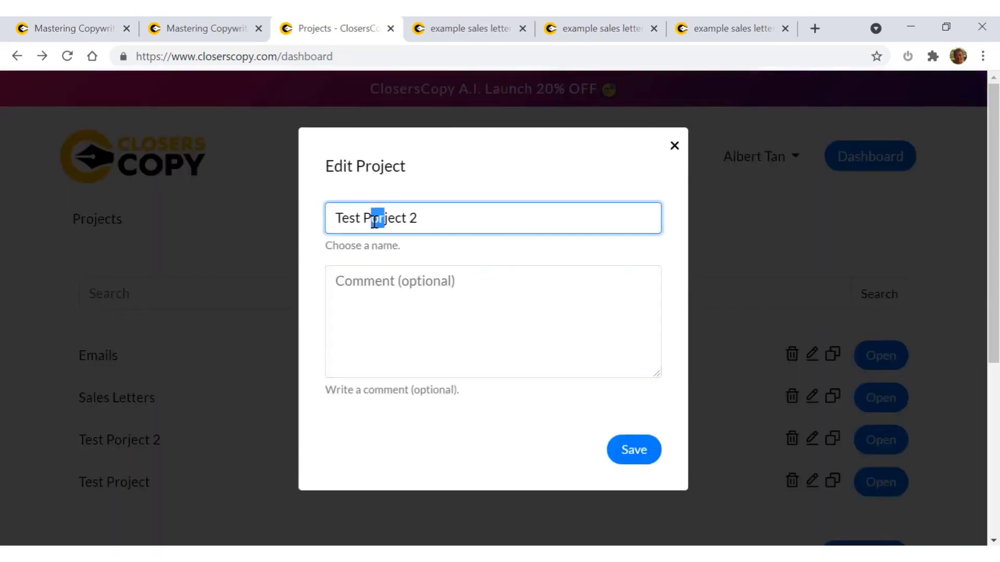
type("ro")
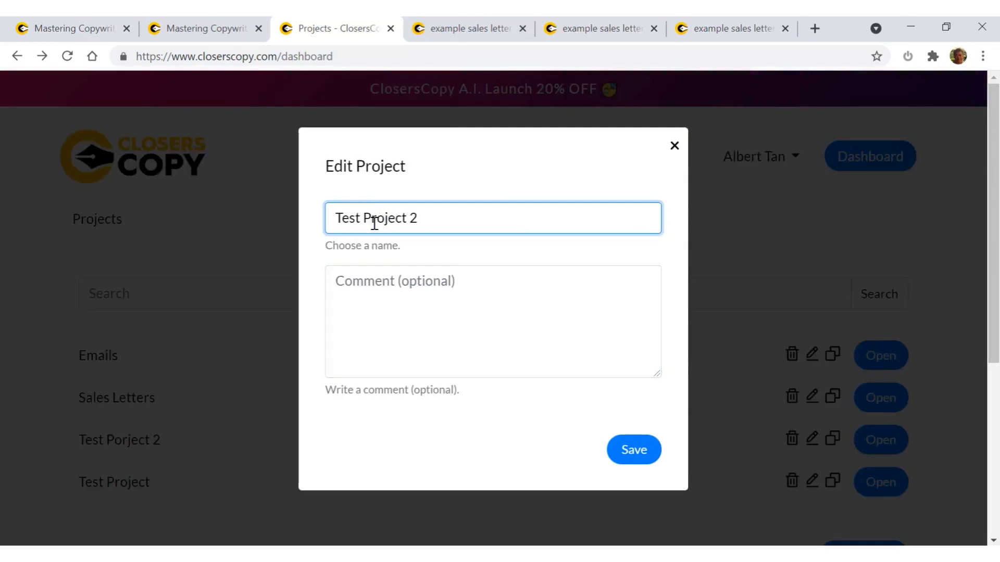
left_click(641, 463)
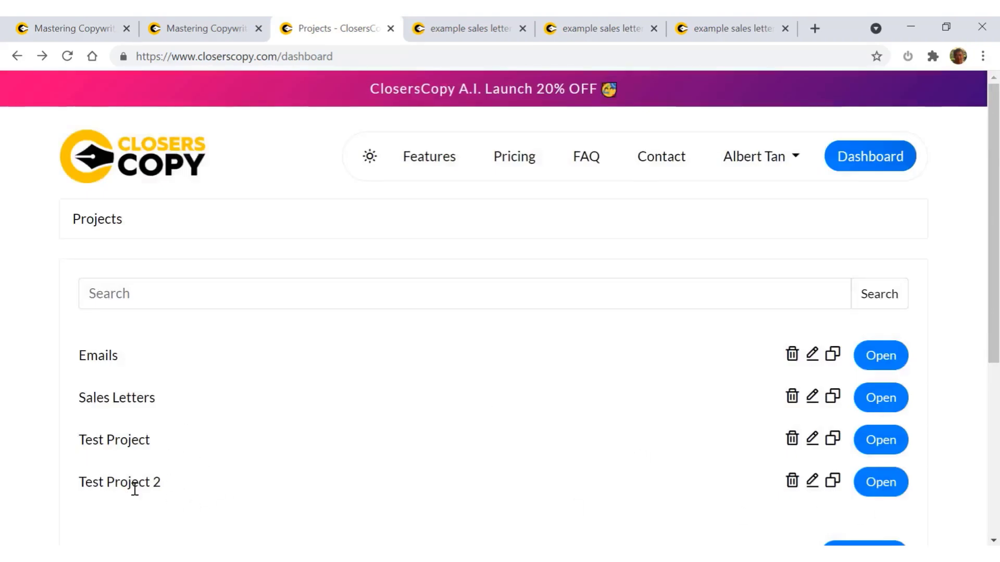
Open Test Project 2 and create a document in it named Test Document 2.
left_click(880, 489)
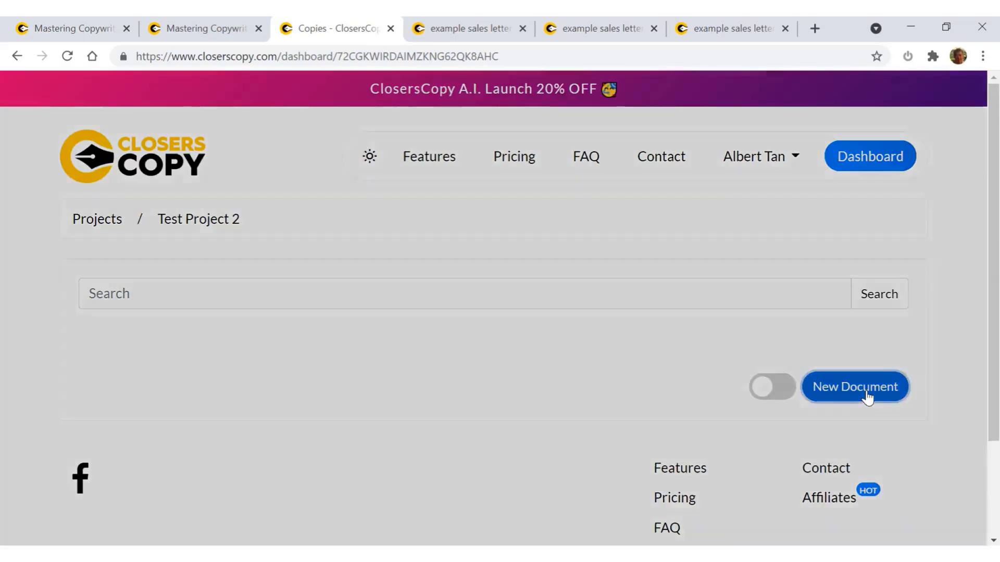
left_click(866, 398)
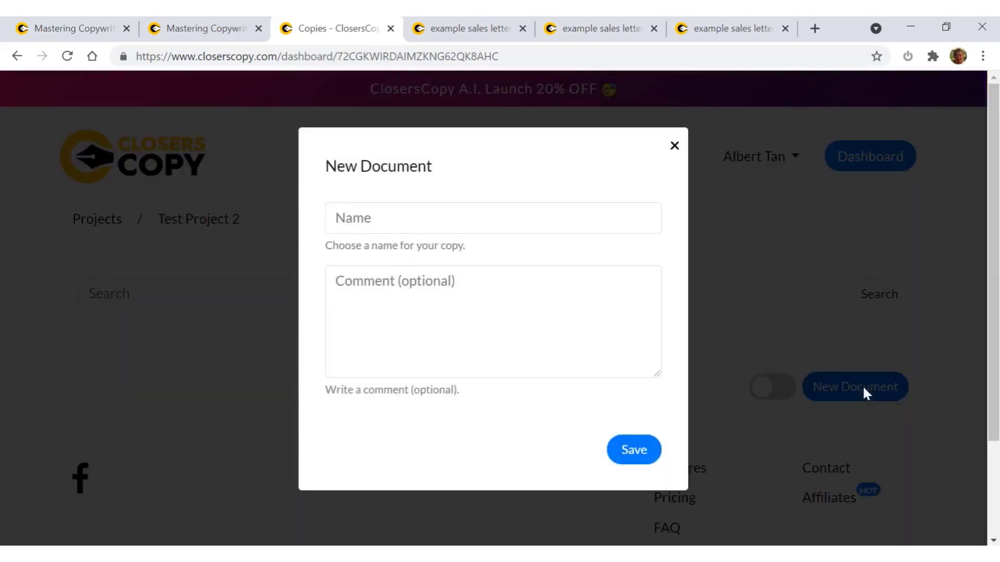
left_click(402, 221)
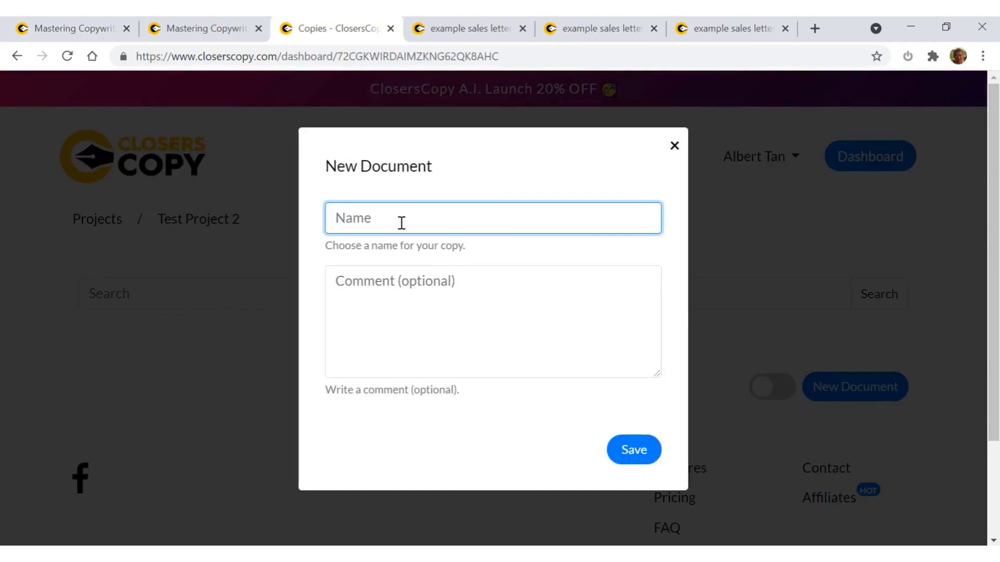
type("Test Doc")
type("umnet")
key("BackSpace")
key("BackSpace")
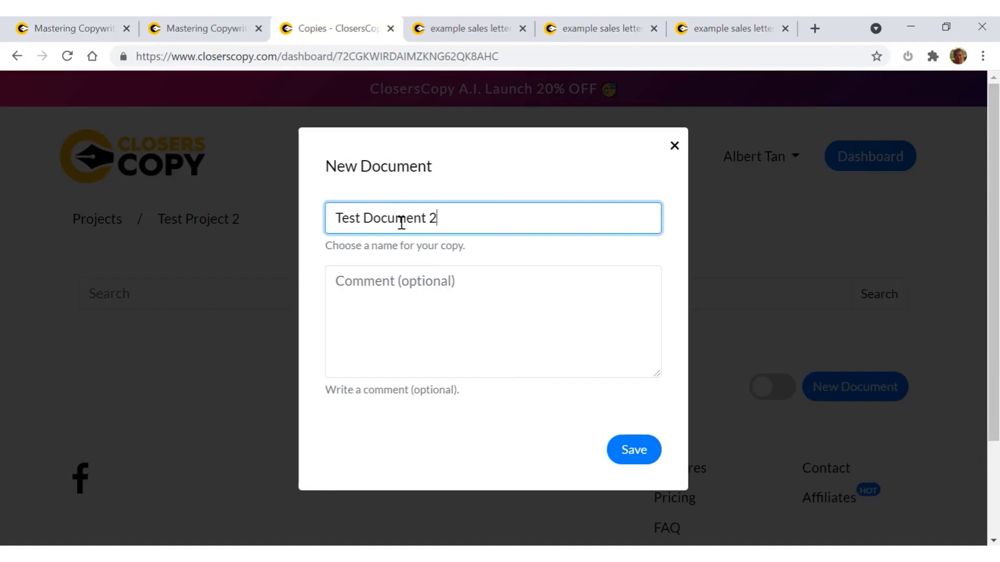
left_click(633, 459)
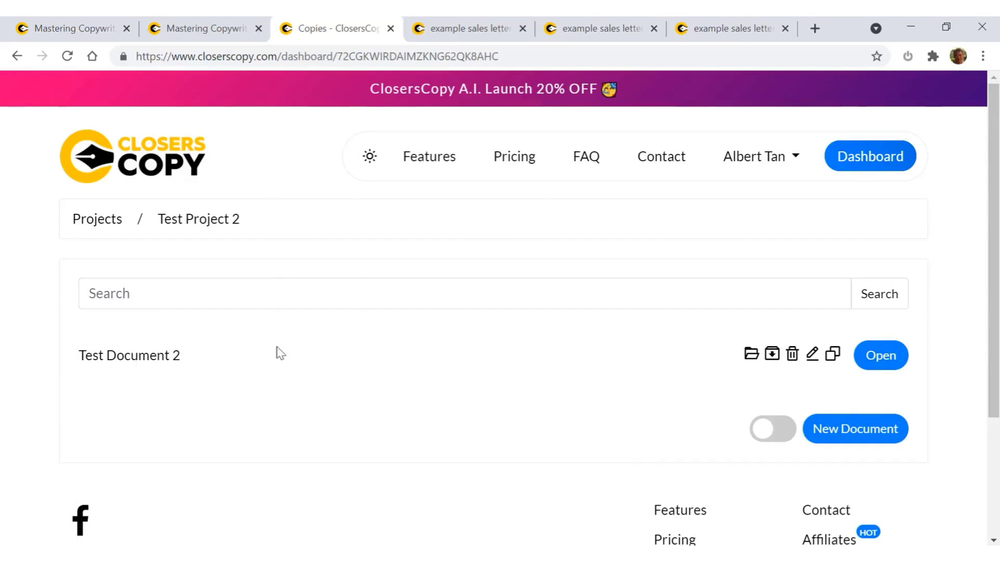
Open Test Document 2 in the editor.
left_click(476, 281)
left_click(881, 366)
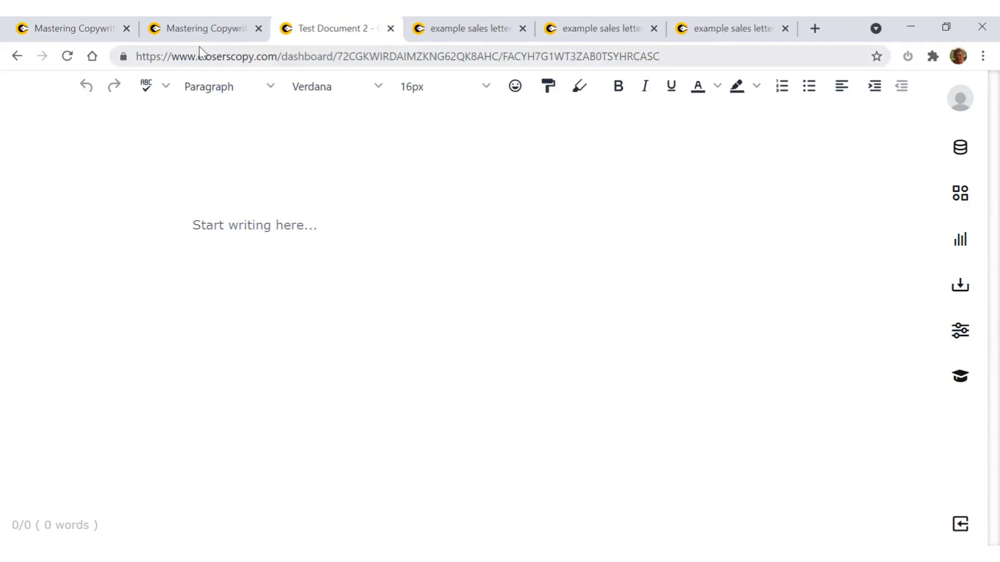
Examine the feature overview on the ClosersCopy home page, covering the A.I. editor, template library, artificial intelligence, guidance, copy builder and copy wizard.
left_click(203, 30)
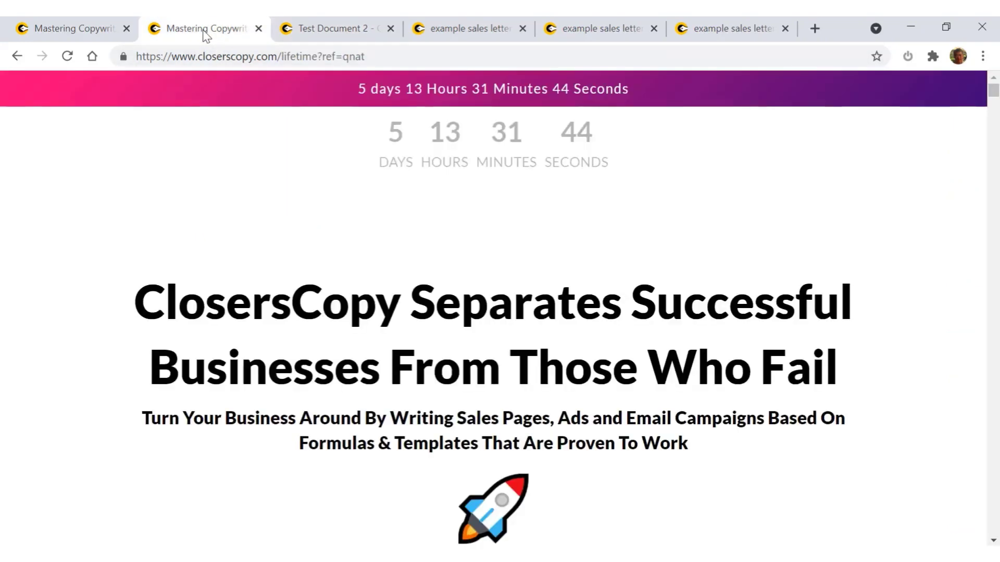
left_click(100, 29)
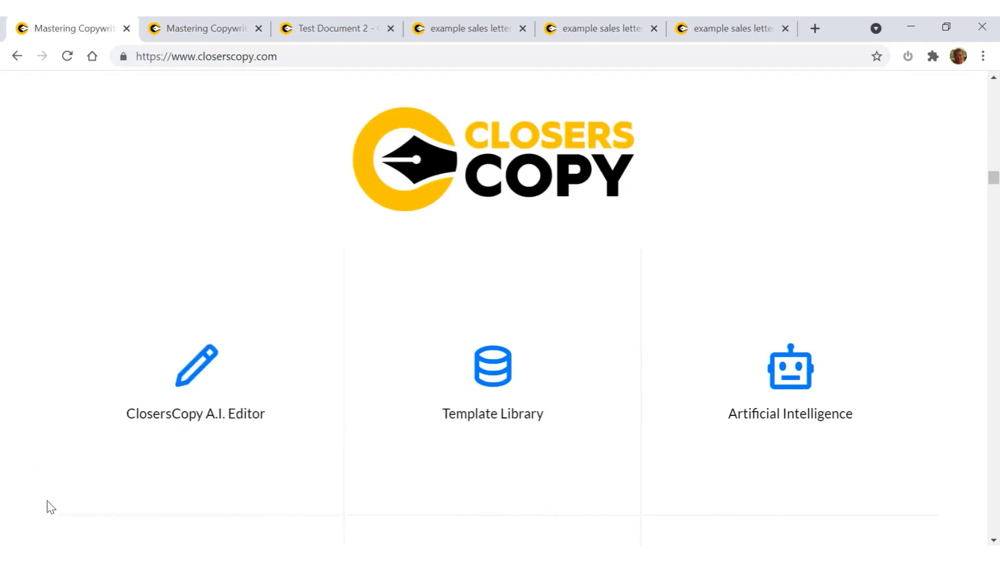
left_click(358, 35)
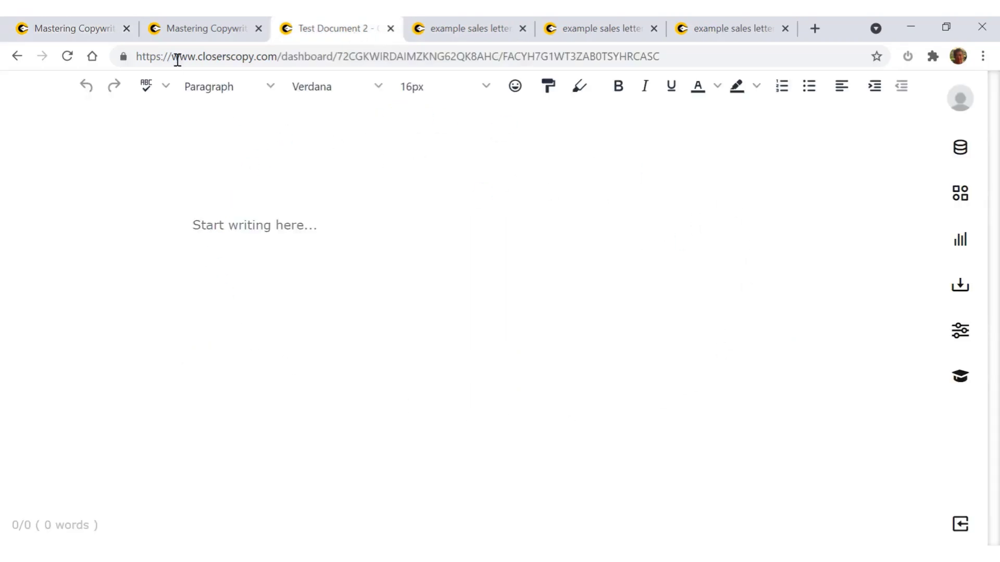
left_click(54, 29)
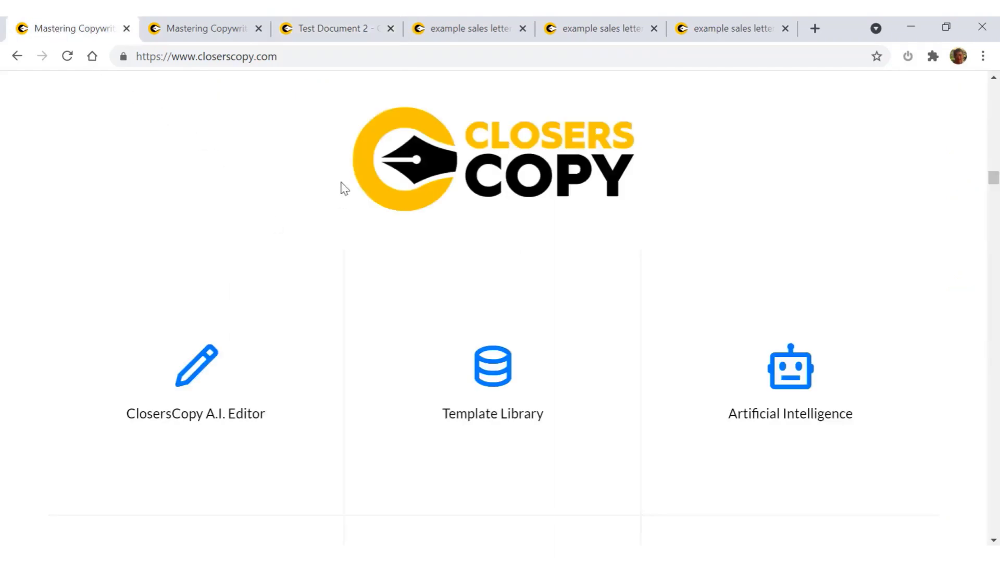
mouse_move(493, 409)
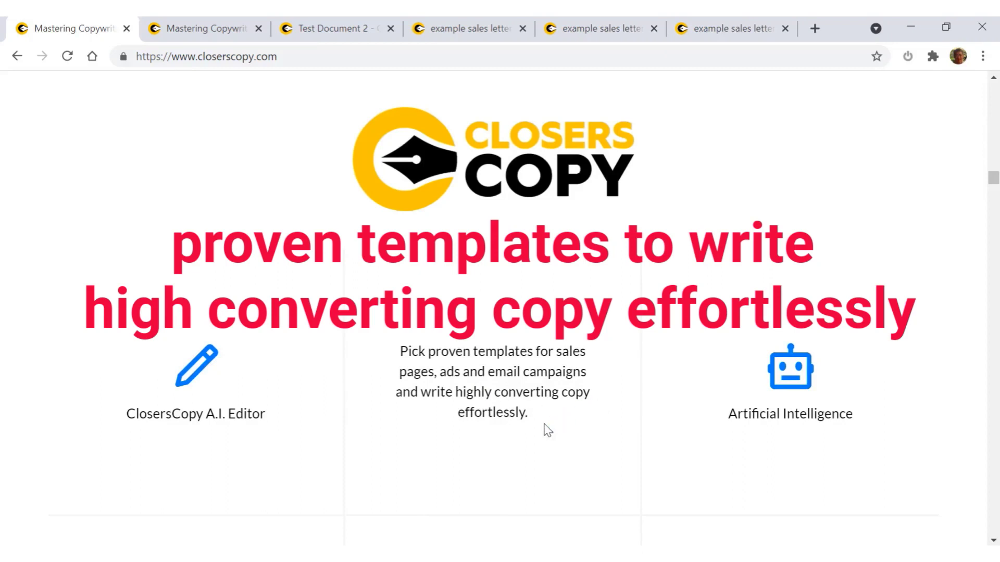
scroll(588, 440, "down", 2)
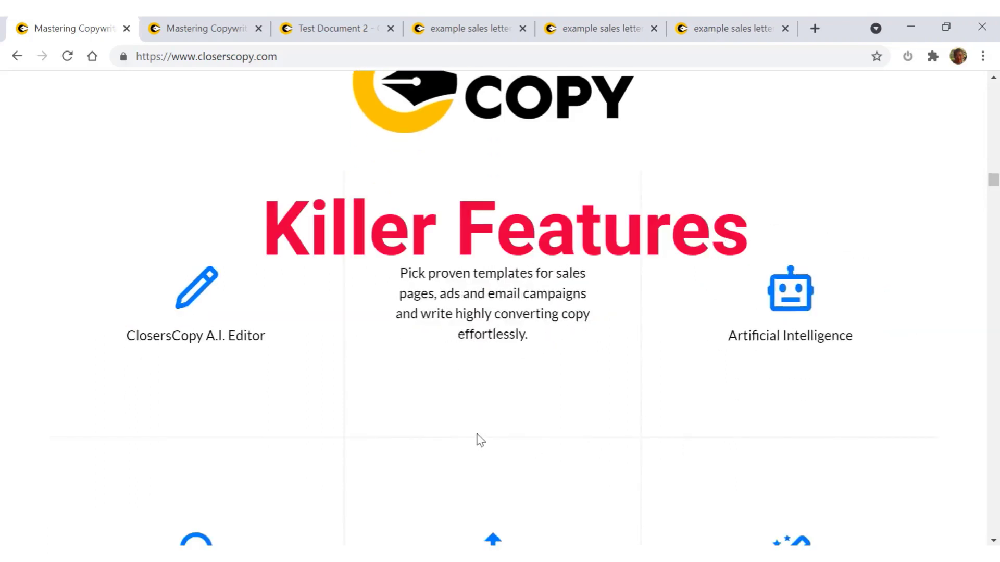
scroll(469, 446, "down", 3)
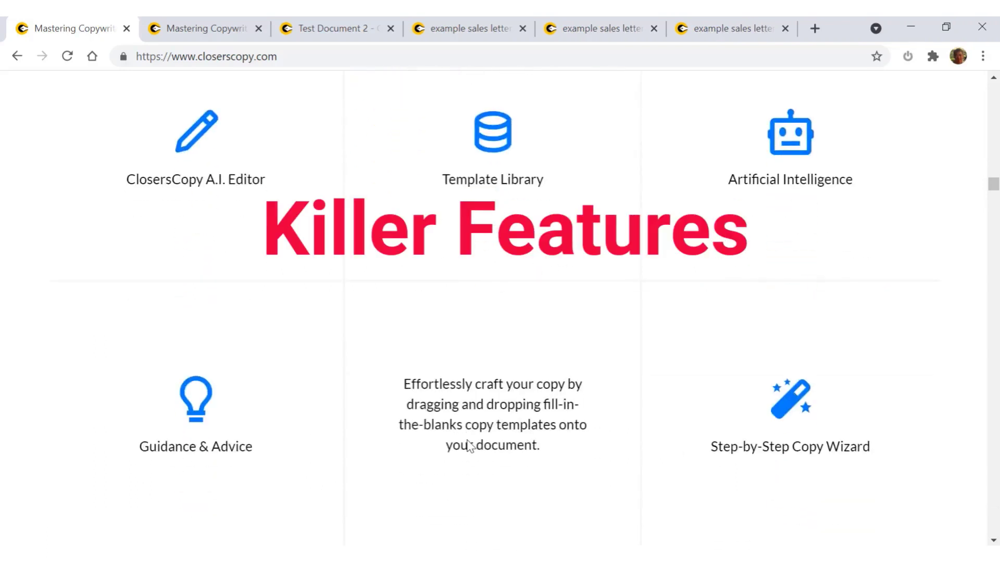
scroll(471, 445, "down", 2)
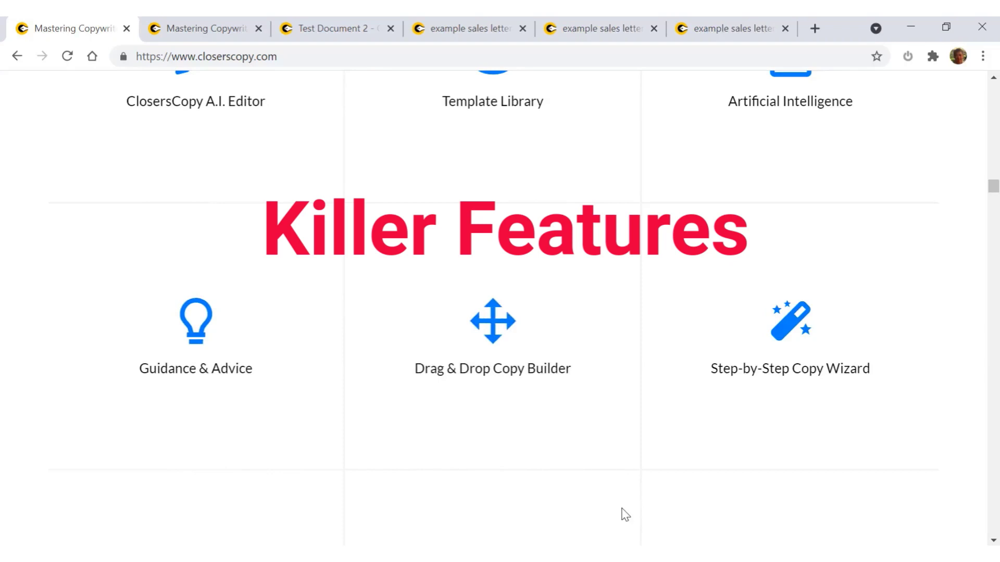
scroll(833, 477, "down", 2)
Examine the home page's entries for copy examples, power words, thesaurus lookup, copy analysis and teams.
scroll(833, 476, "down", 4)
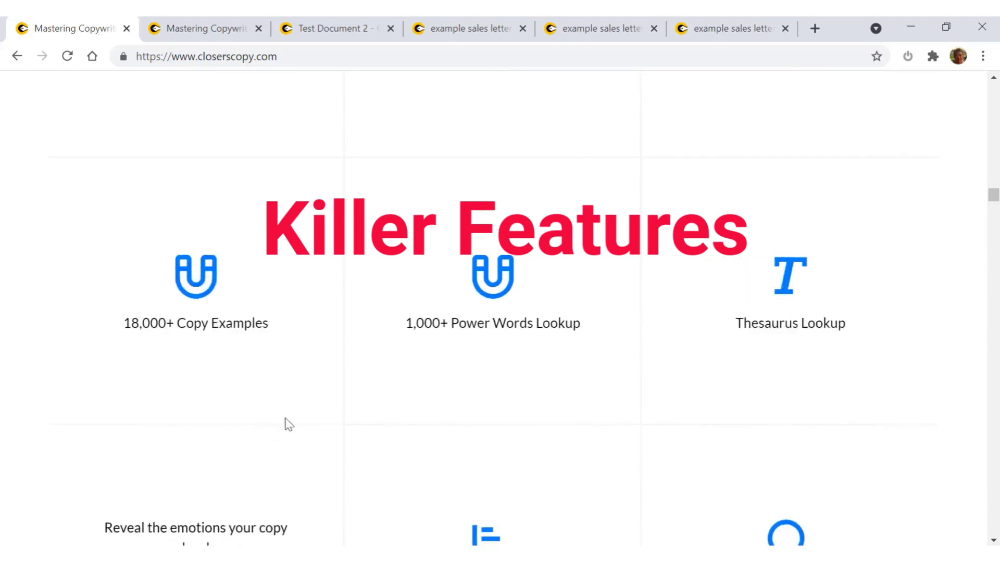
mouse_move(271, 400)
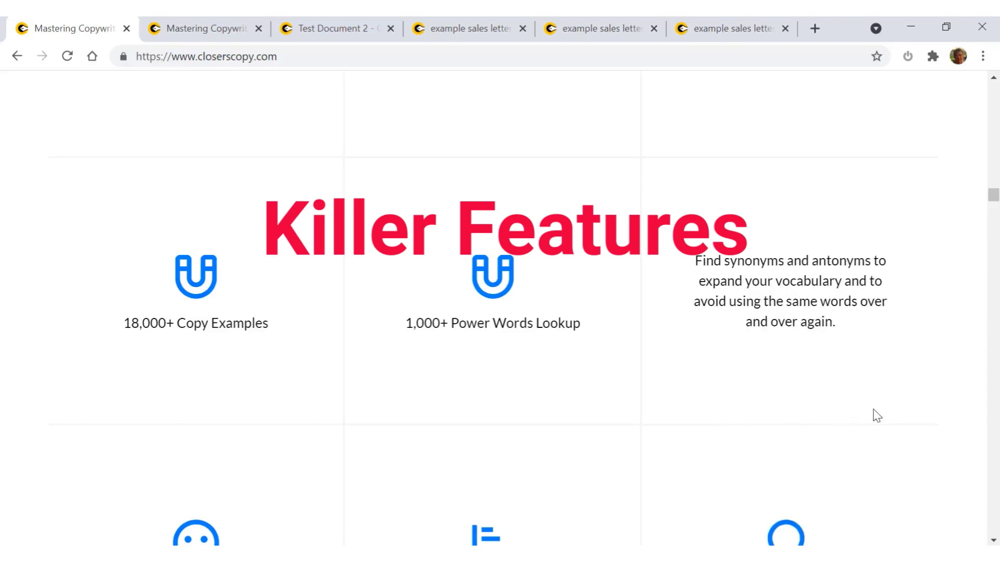
scroll(596, 427, "down", 5)
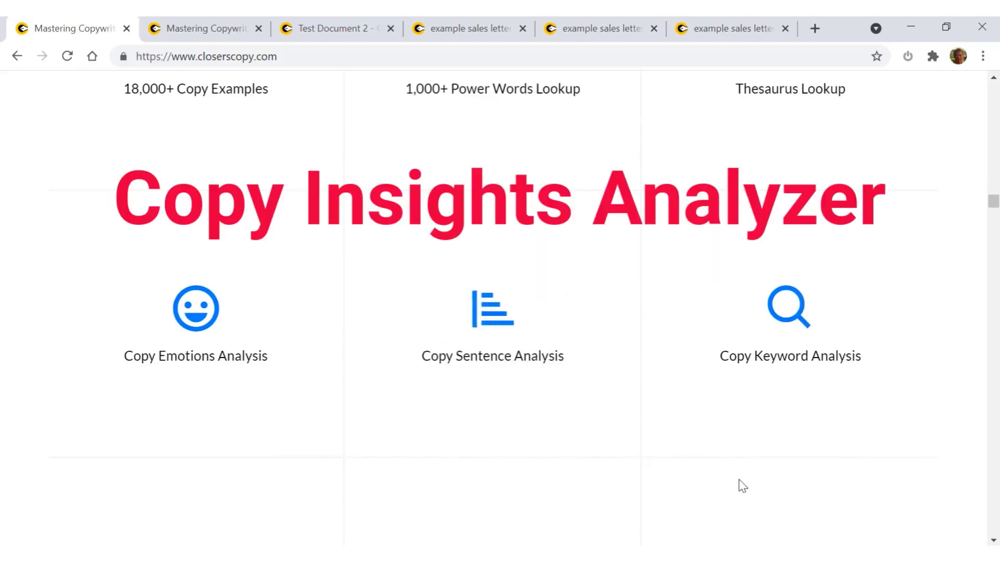
scroll(743, 485, "down", 3)
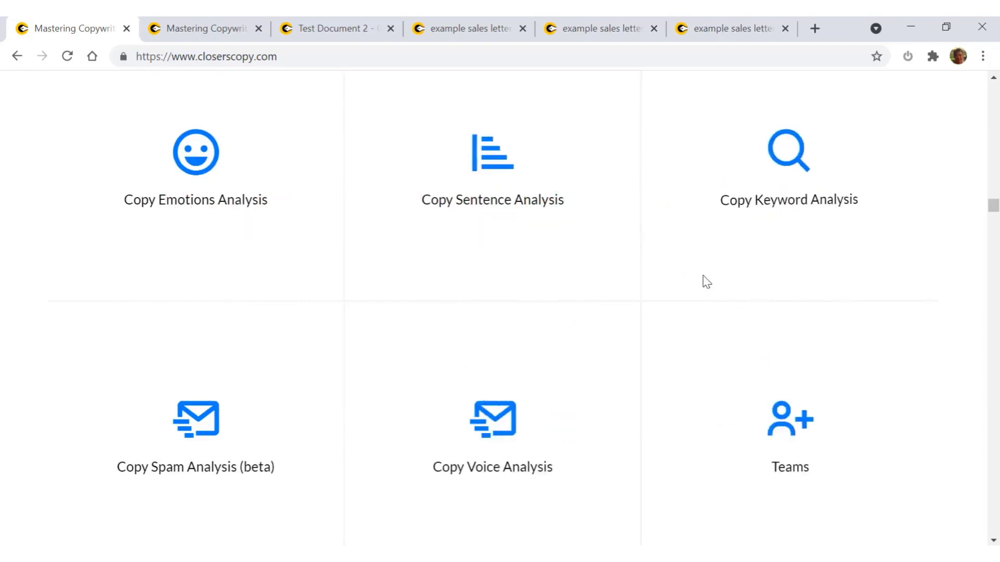
Switch from the home page to the first open example sales letter document.
left_click(463, 35)
left_click(339, 34)
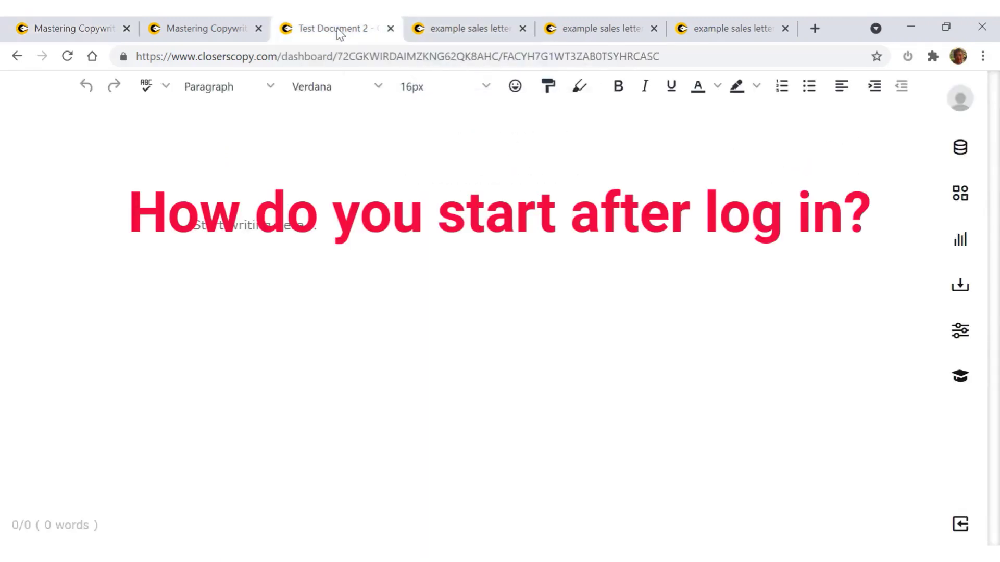
left_click(465, 38)
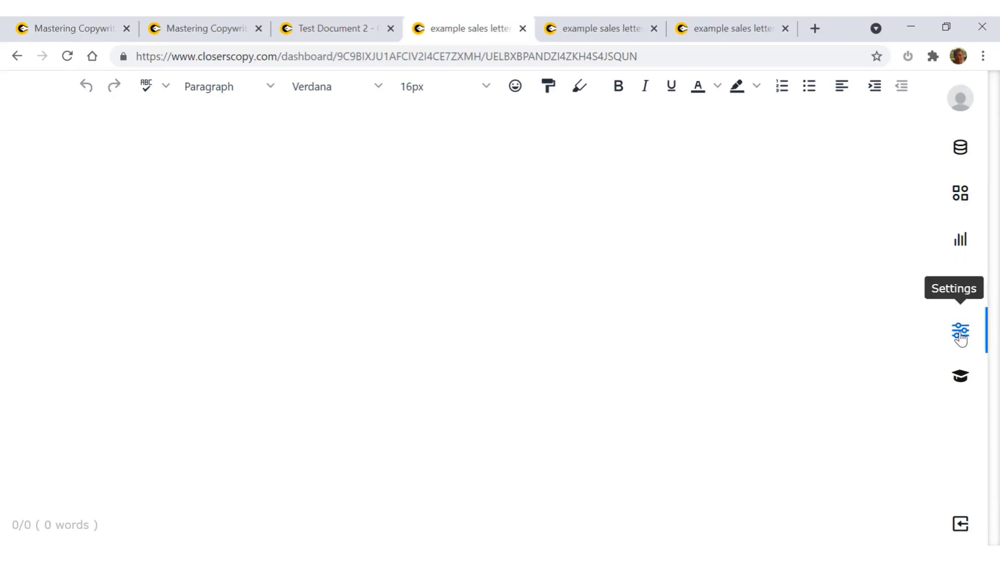
Open the Copywriting 101 lessons, look through them from Welcome to Making Copy Flow, and close them.
left_click(959, 377)
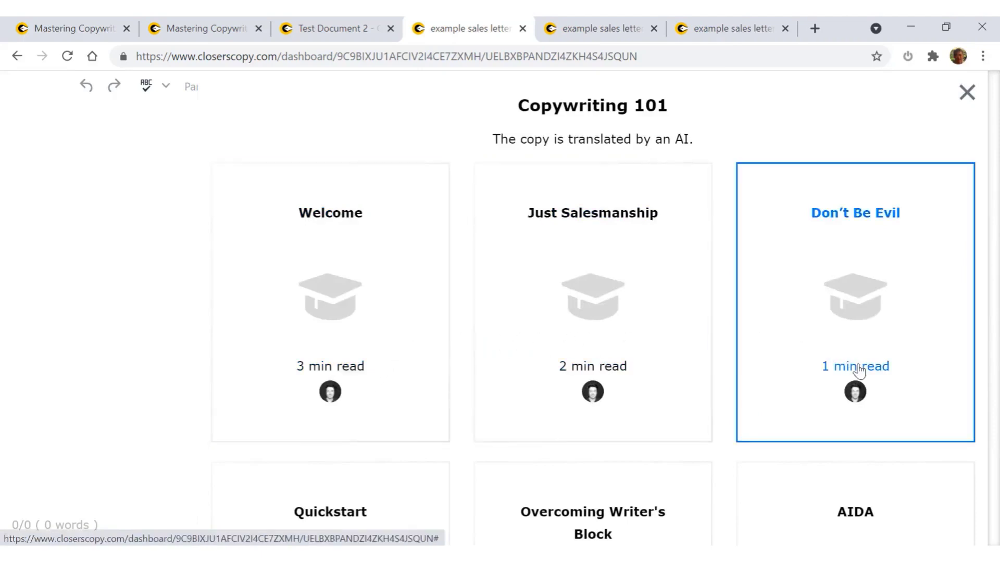
scroll(859, 370, "down", 3)
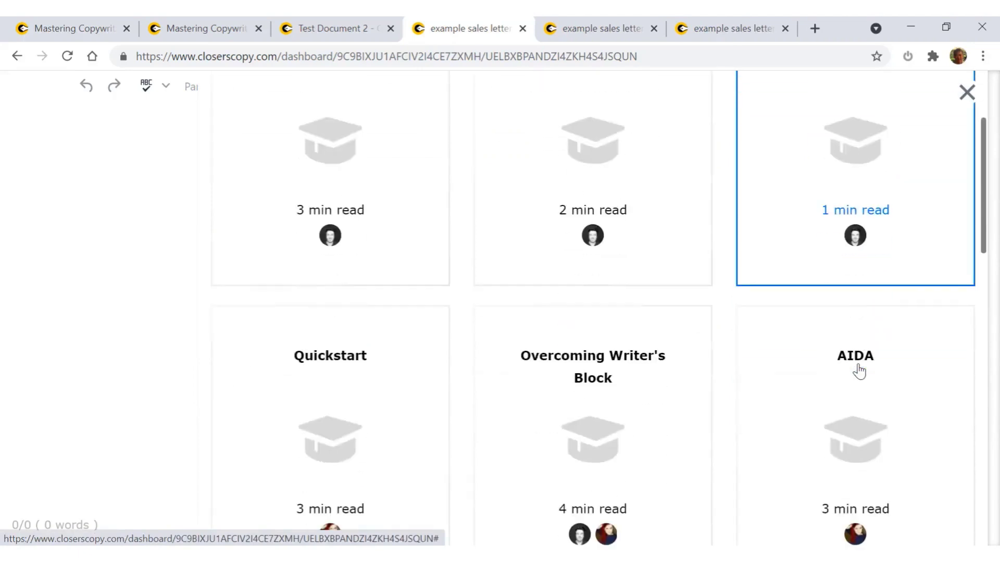
scroll(859, 371, "up", 3)
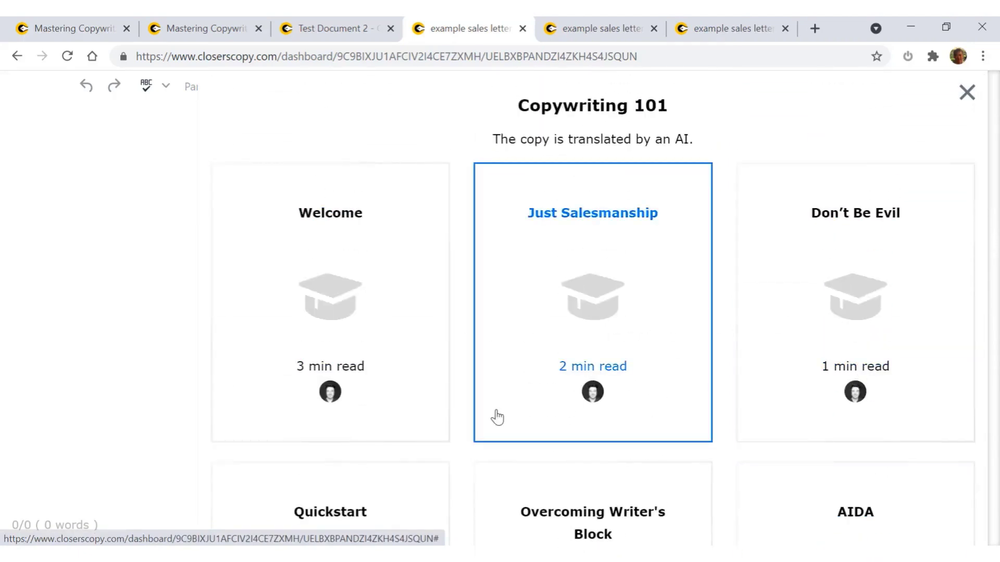
scroll(387, 435, "down", 2)
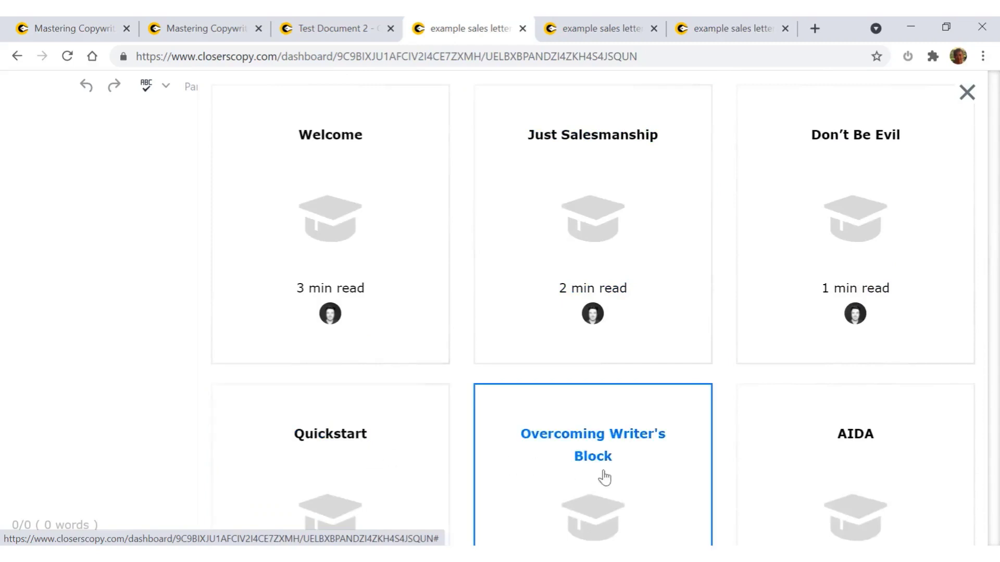
scroll(622, 479, "down", 3)
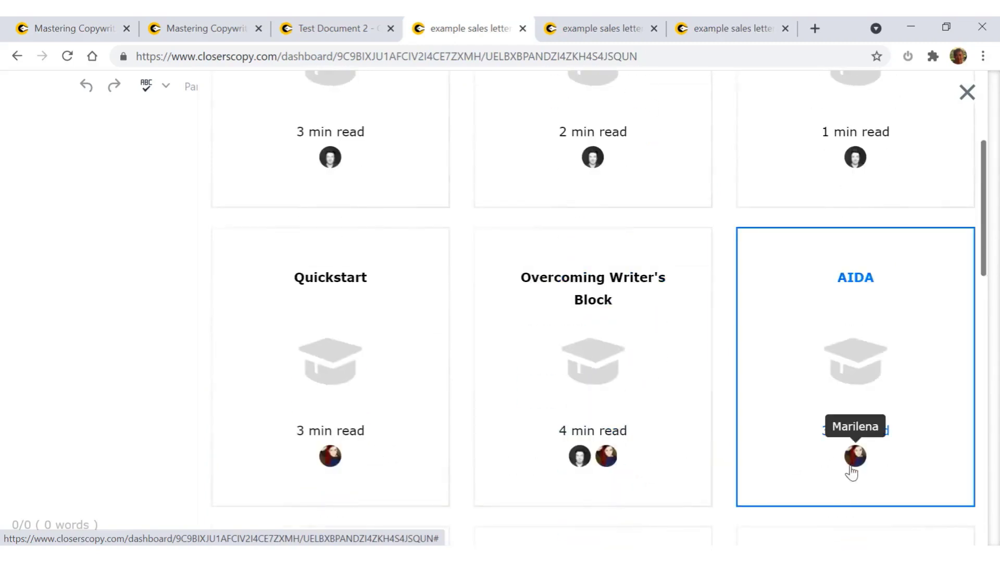
scroll(875, 427, "down", 2)
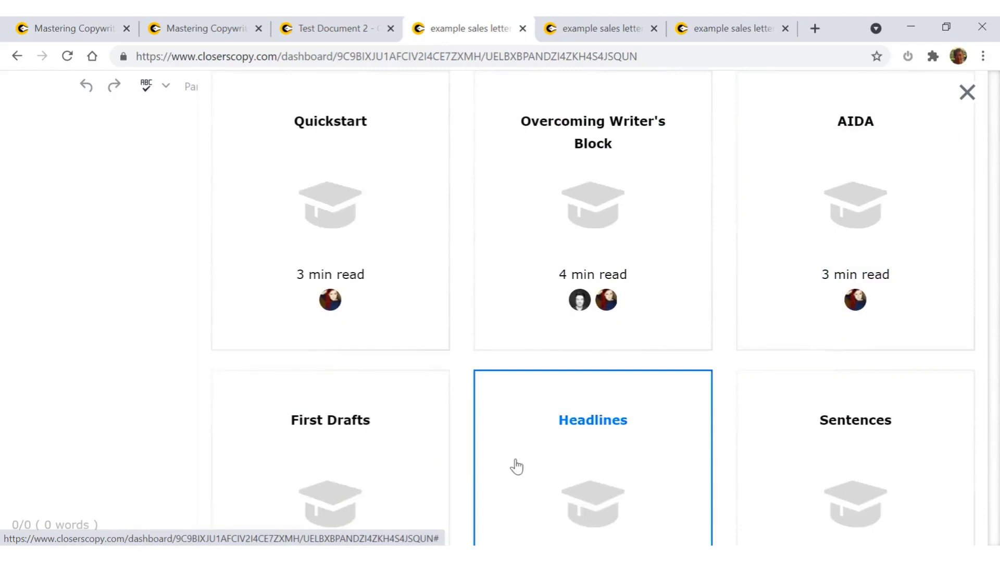
scroll(810, 464, "down", 8)
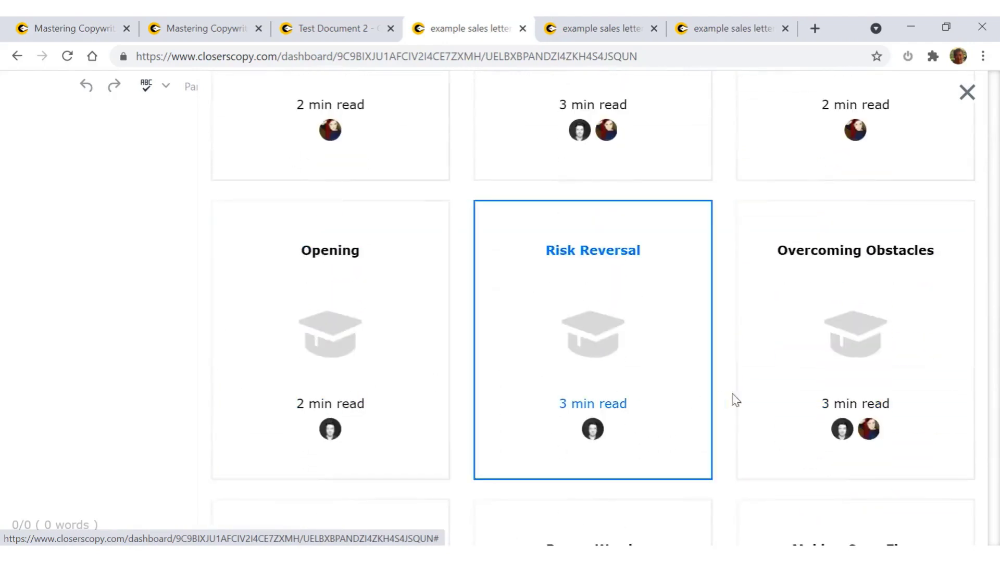
scroll(867, 396, "down", 4)
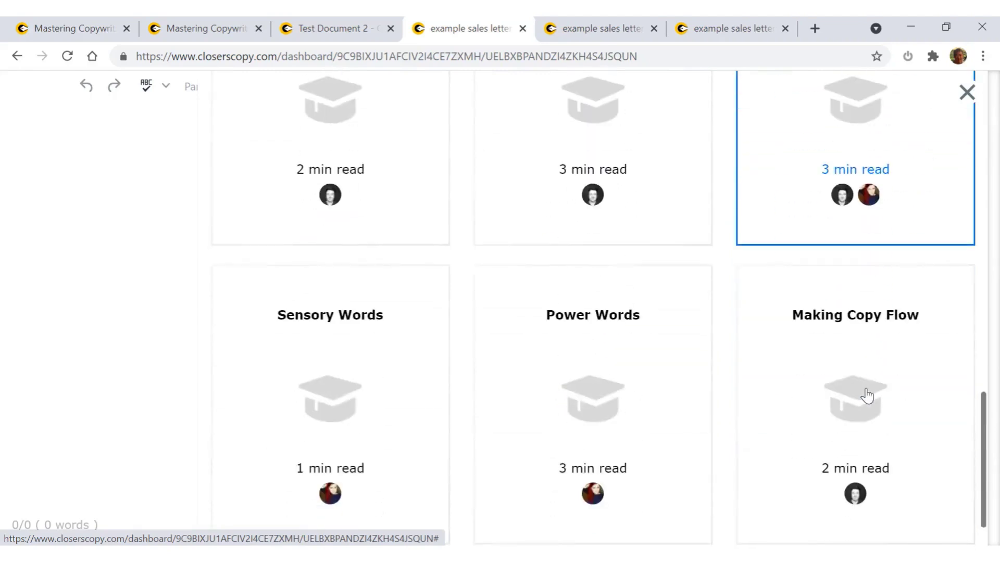
scroll(869, 391, "up", 4)
scroll(868, 393, "down", 5)
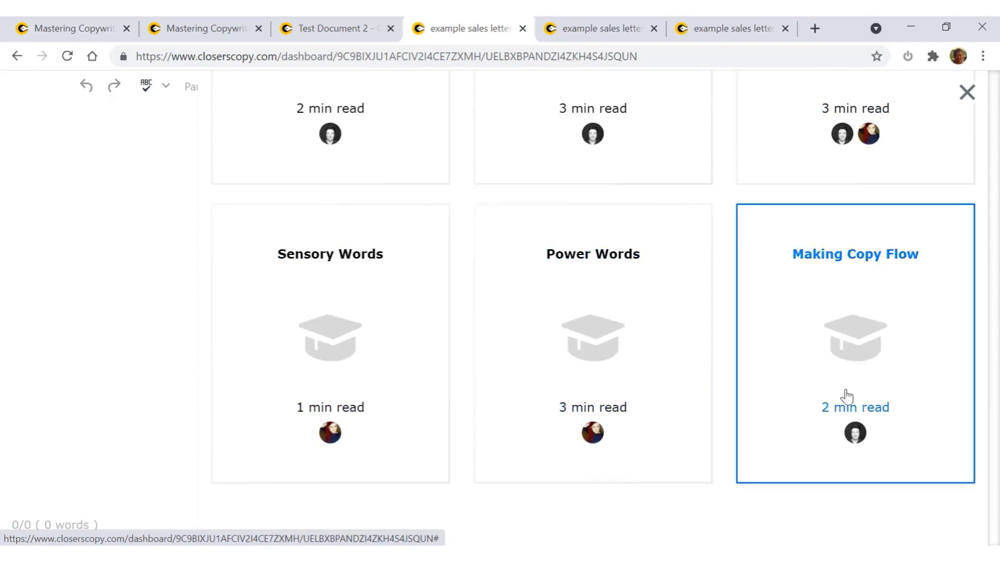
scroll(844, 397, "up", 5)
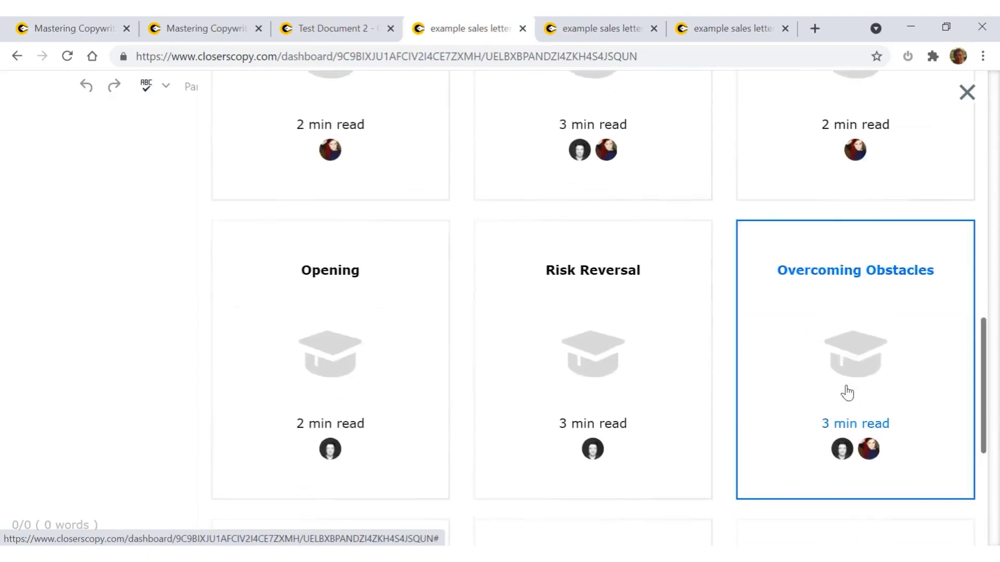
scroll(874, 354, "up", 5)
scroll(659, 333, "up", 3)
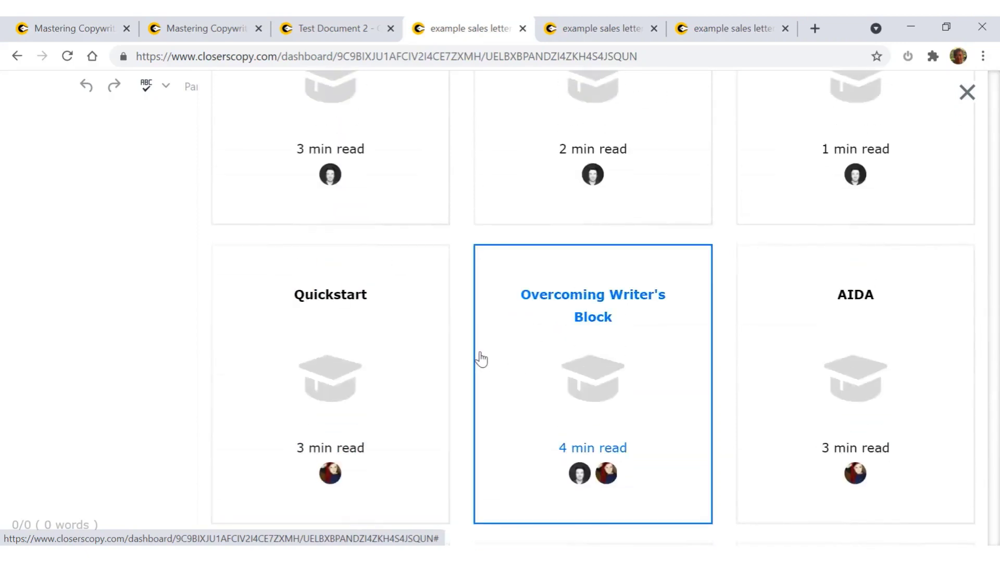
scroll(479, 357, "up", 1)
scroll(481, 357, "up", 3)
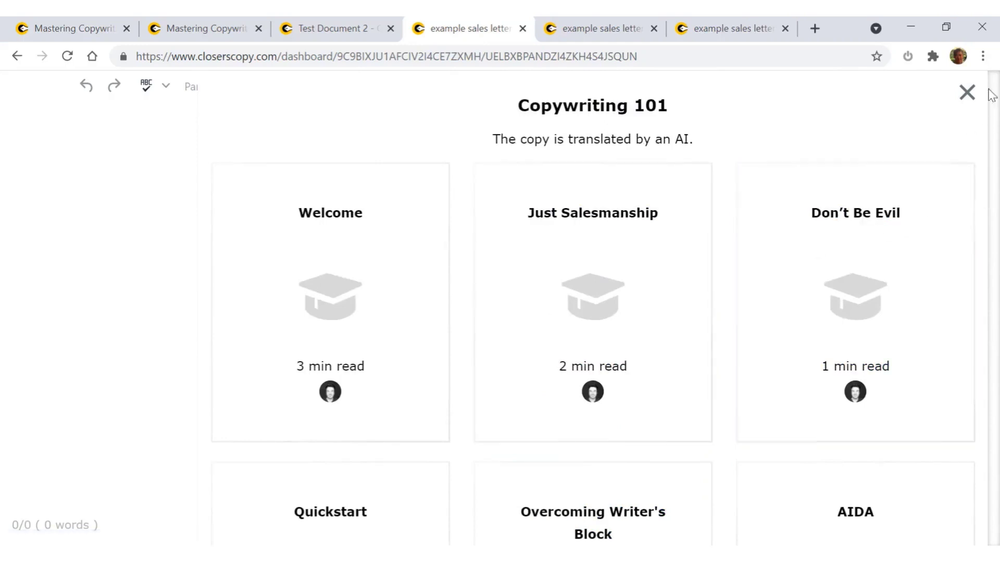
left_click(966, 93)
Look at the Examples database of AI-generated copy, close it, and open the Templates database instead.
left_click(962, 153)
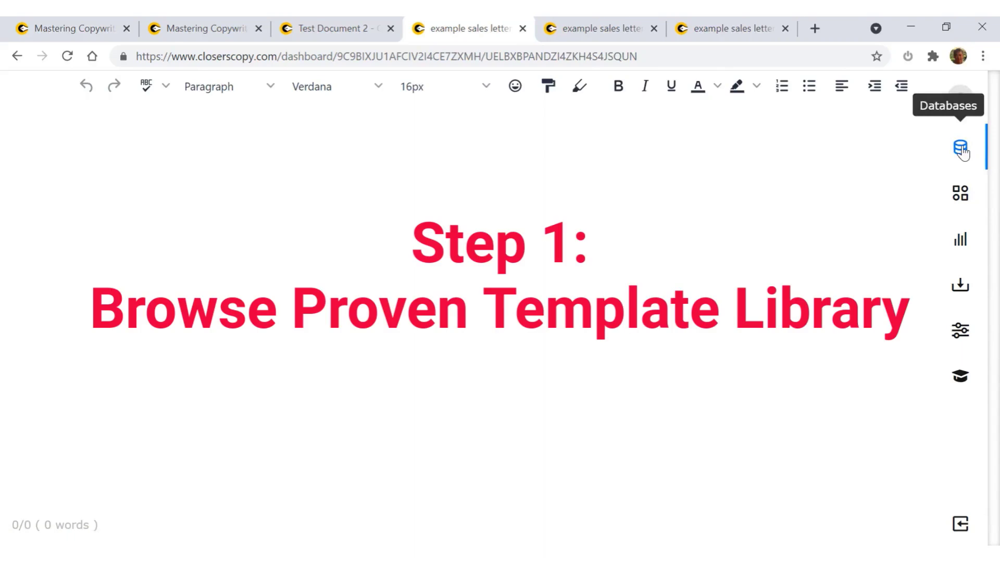
left_click(962, 152)
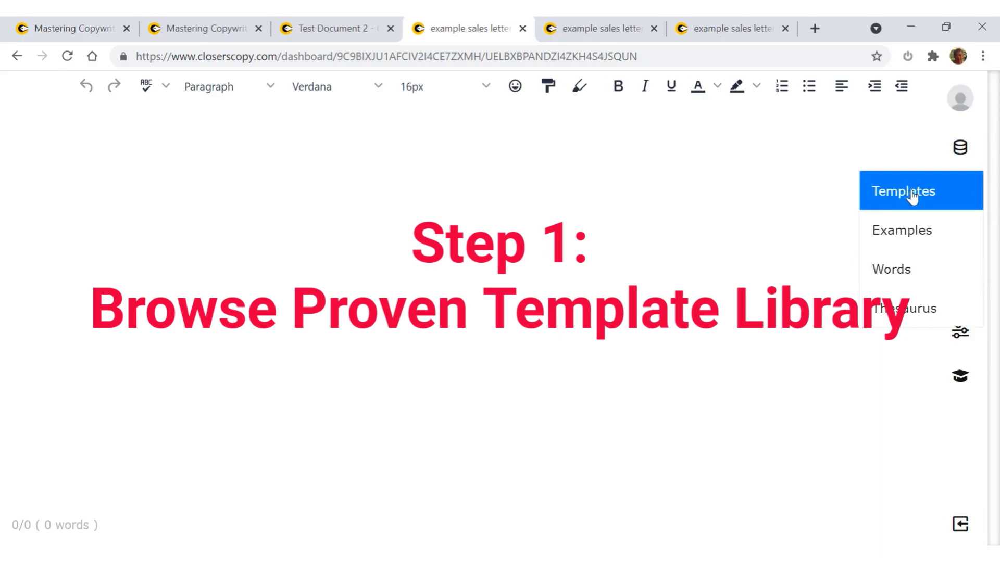
left_click(907, 237)
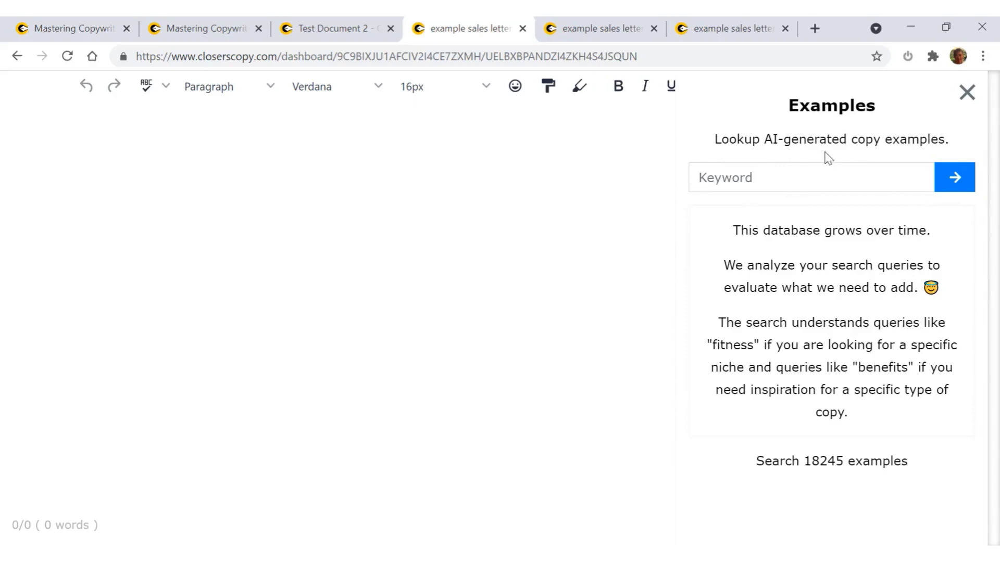
left_click(965, 96)
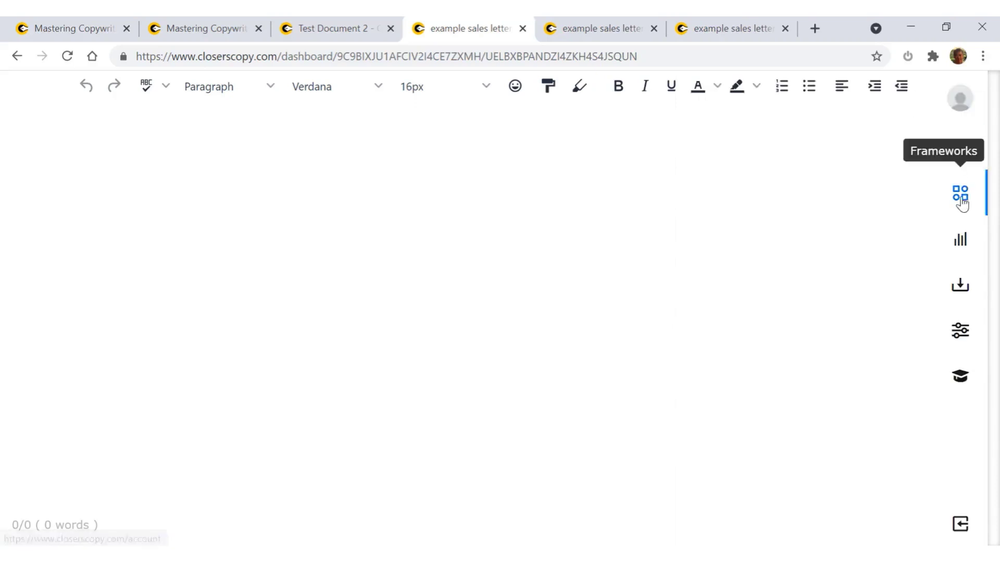
left_click(965, 156)
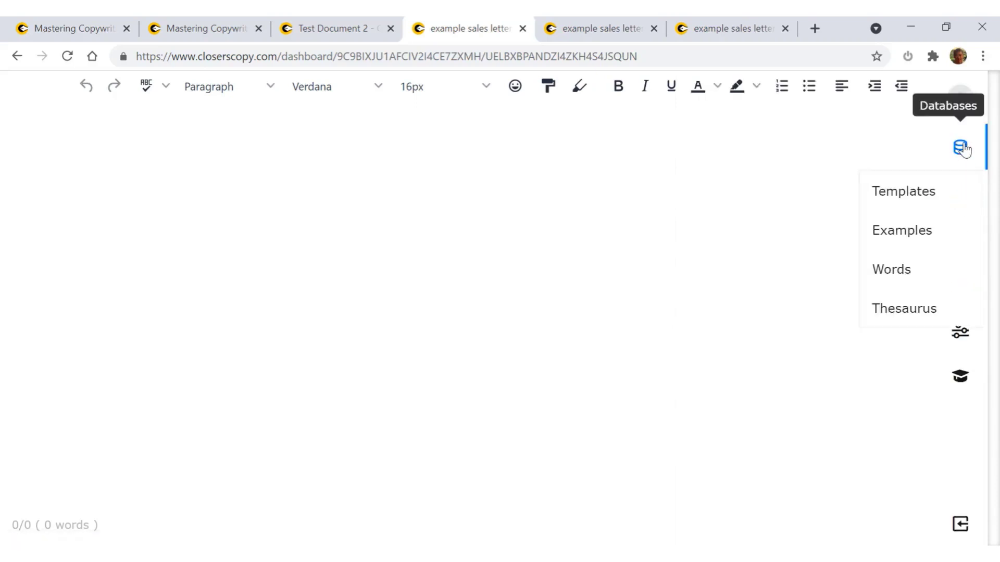
left_click(903, 199)
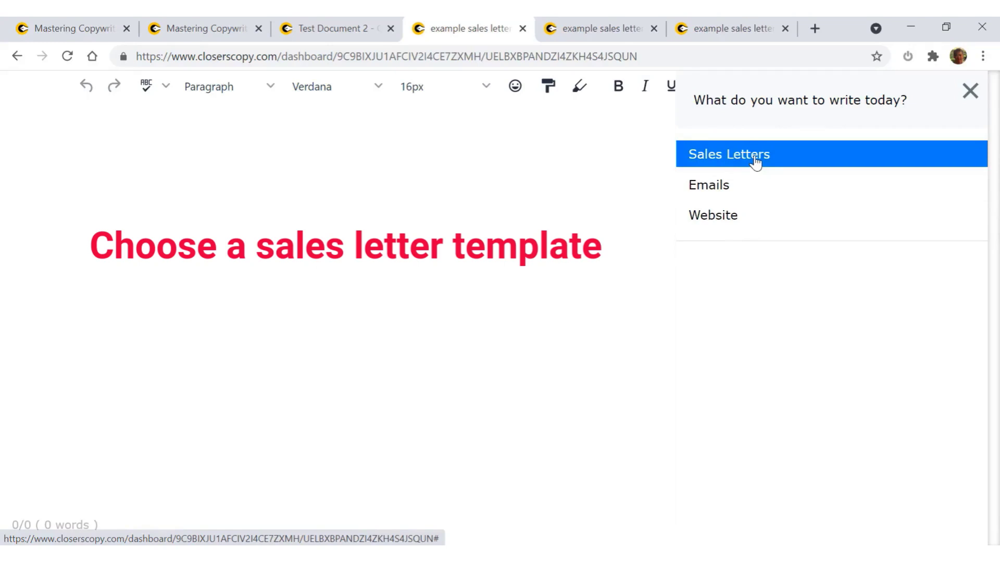
In the second example sales letter document, go back from the Ultimate template through the sales letter list to the main template categories.
left_click(593, 32)
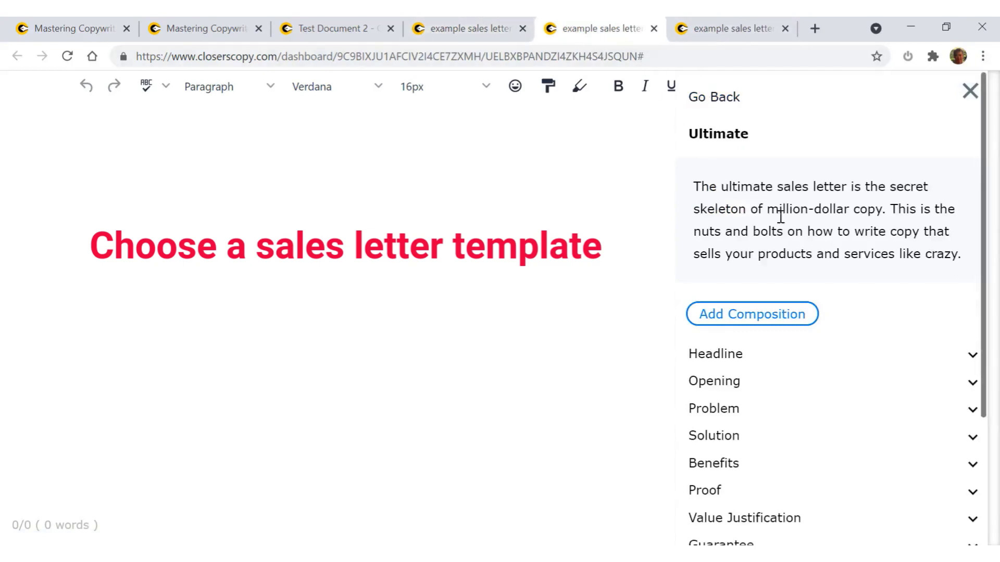
left_click(726, 107)
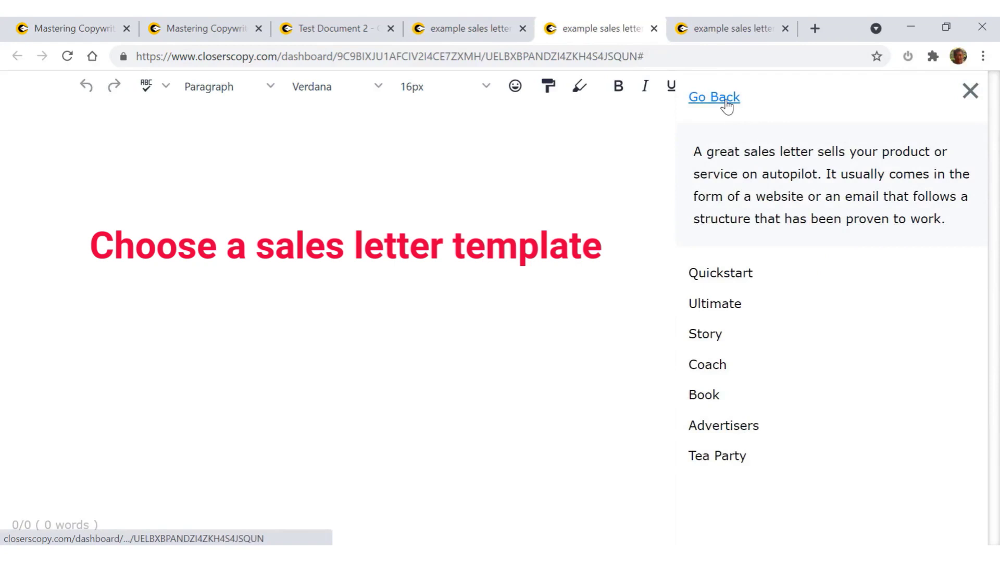
left_click(727, 104)
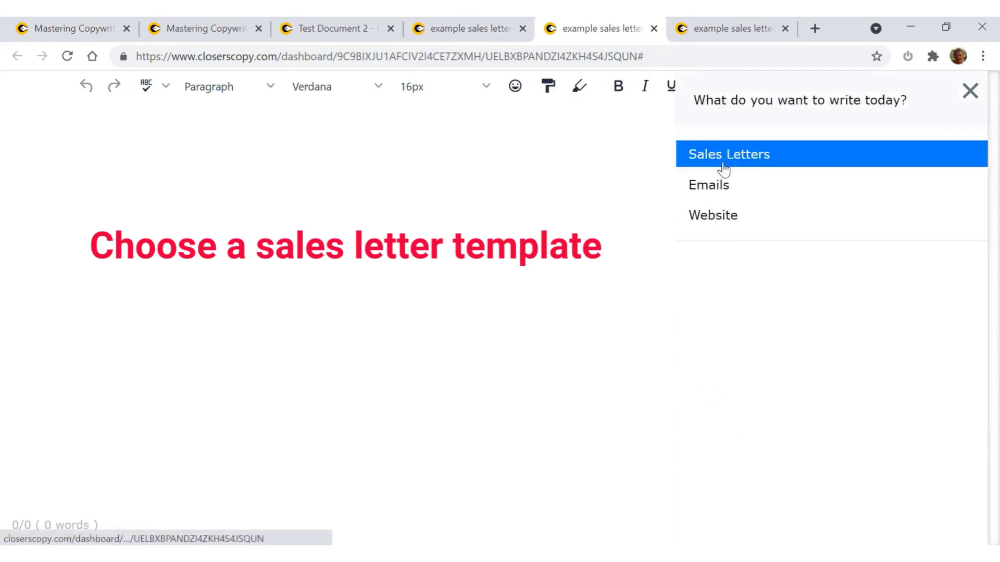
Reopen the Templates database, choose the Quickstart sales letter template, and add its full composition to the document.
left_click(969, 96)
left_click(960, 147)
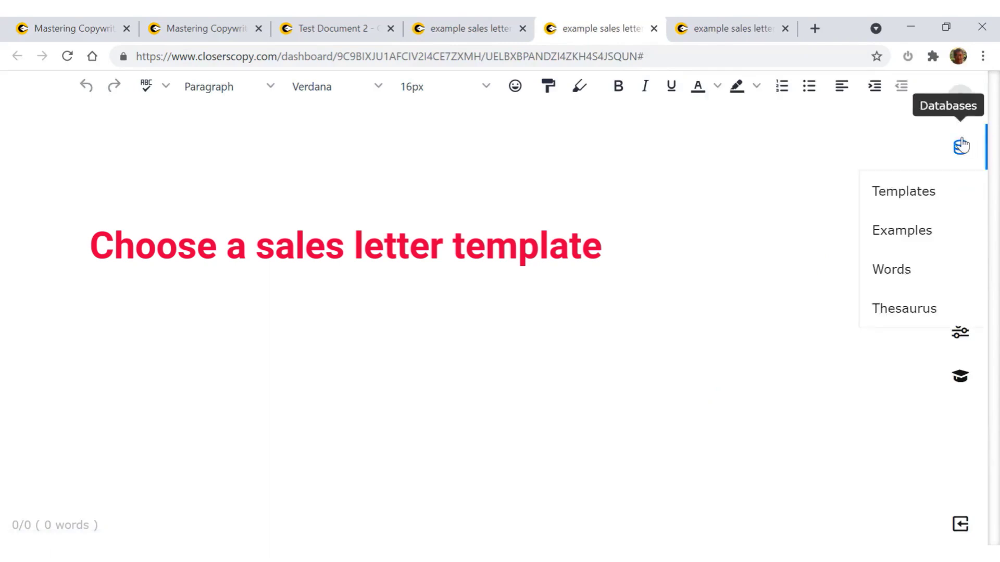
left_click(900, 196)
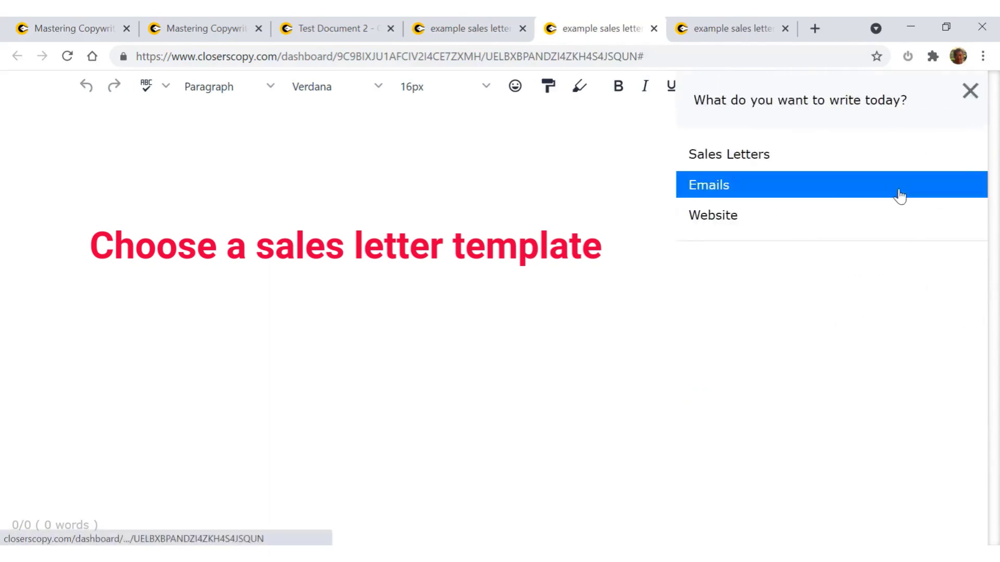
left_click(763, 170)
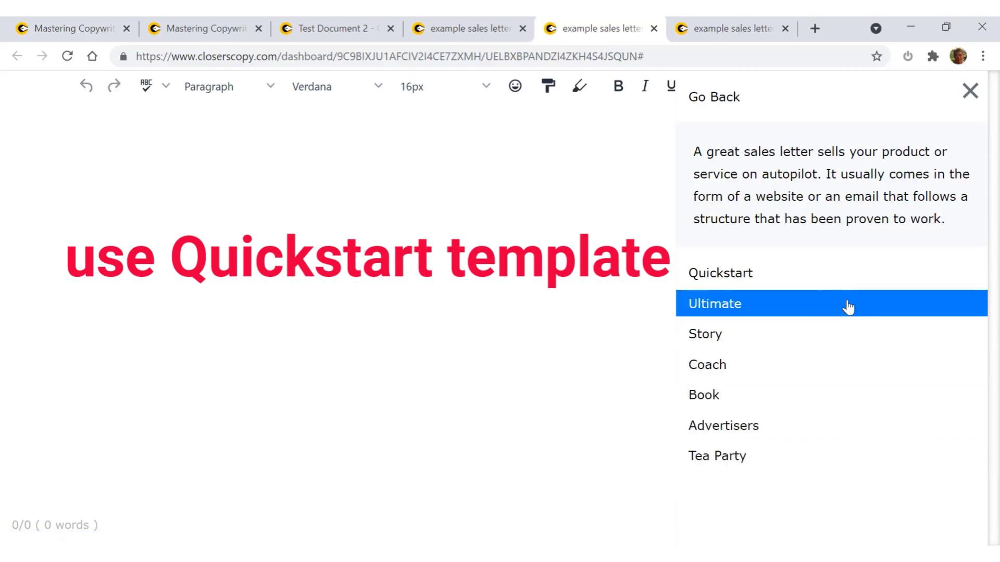
left_click(744, 281)
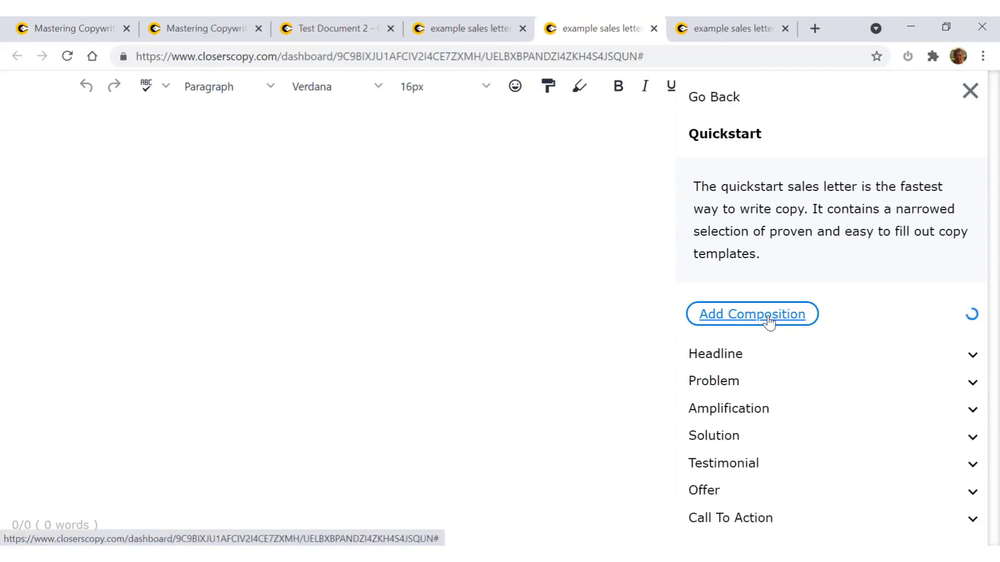
Close the templates and read through the inserted Quickstart sales letter from its headline to the closing call to action.
scroll(408, 266, "up", 5)
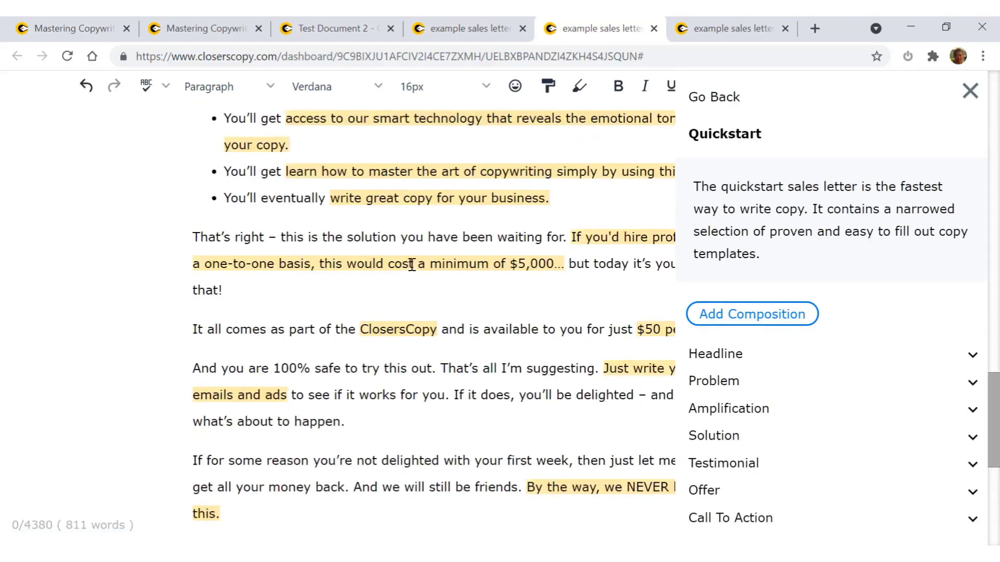
scroll(412, 265, "up", 6)
scroll(539, 198, "up", 20)
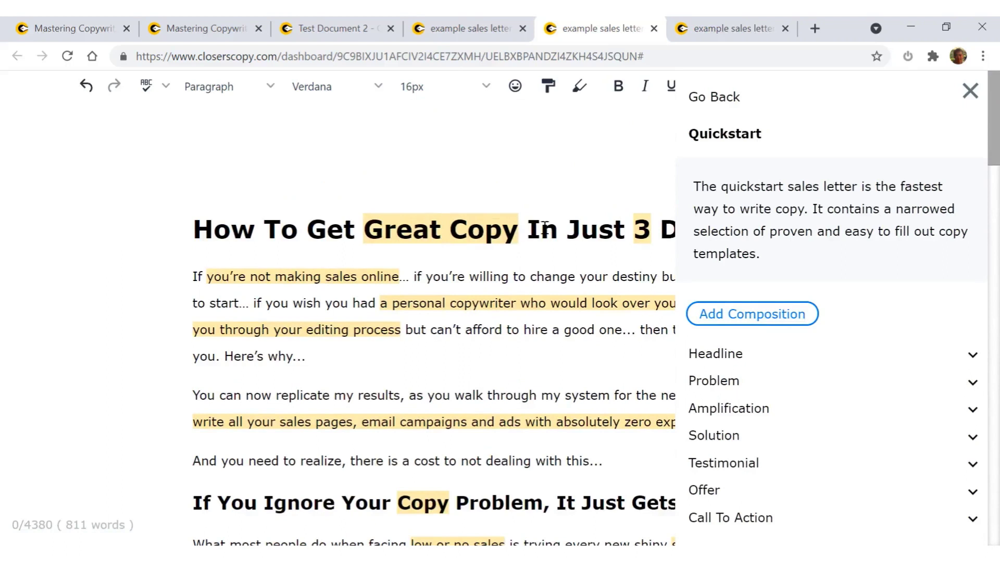
left_click(967, 96)
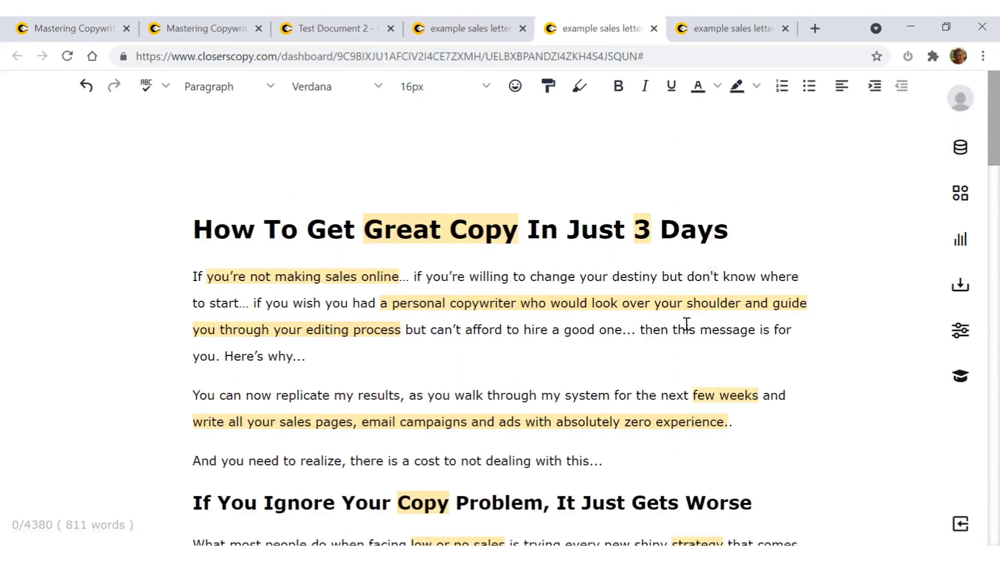
scroll(686, 324, "down", 2)
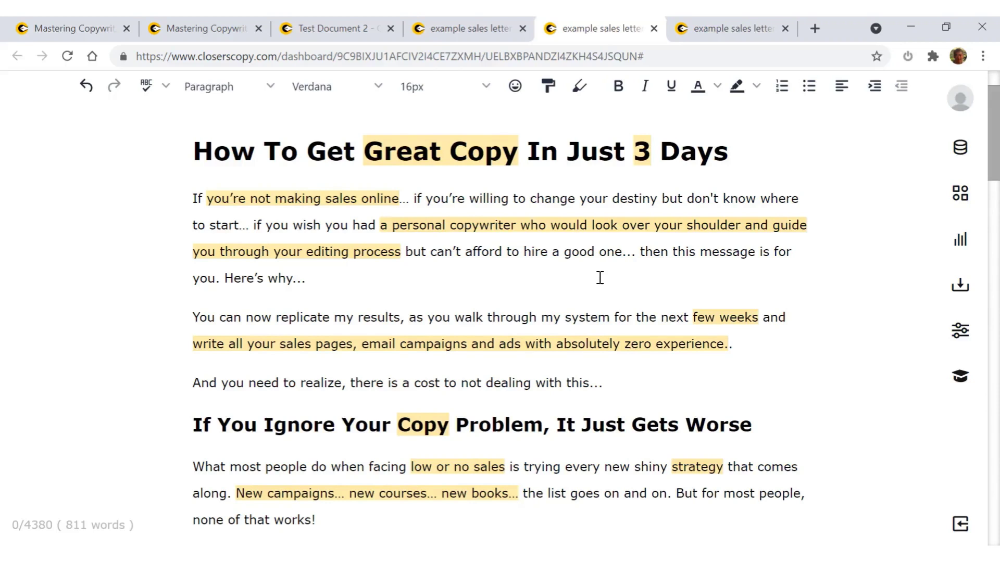
scroll(600, 278, "down", 1)
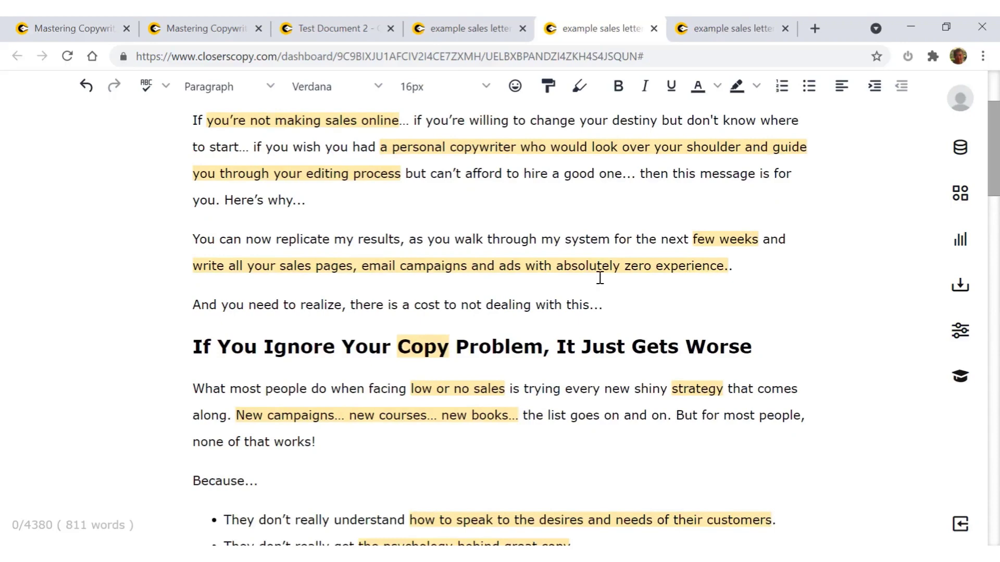
scroll(600, 278, "down", 10)
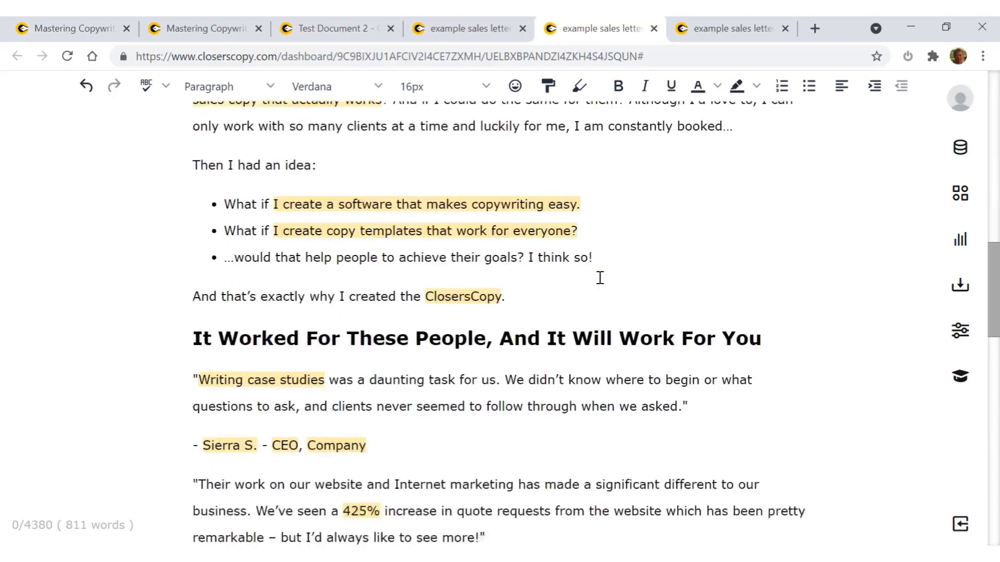
scroll(600, 278, "down", 10)
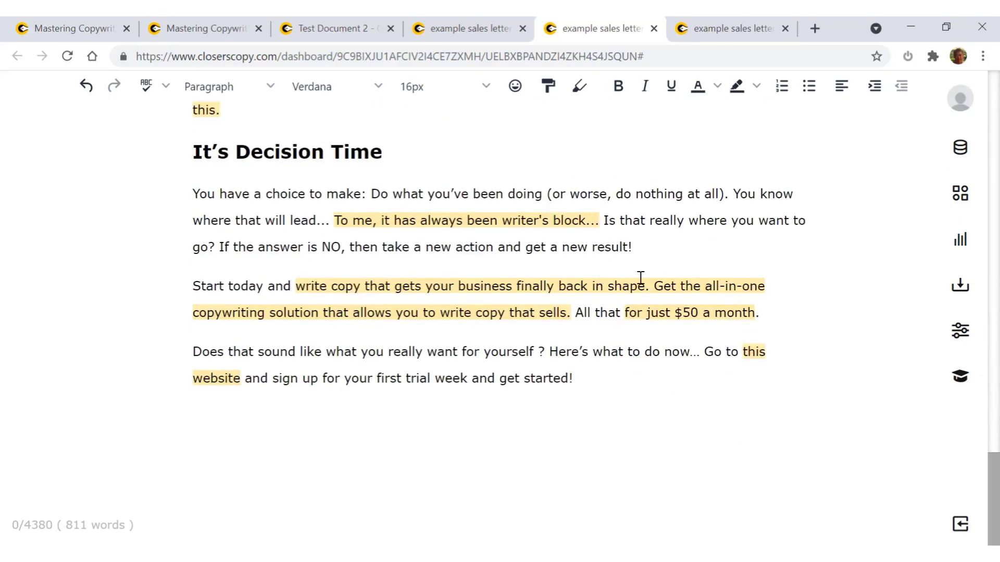
scroll(789, 290, "up", 20)
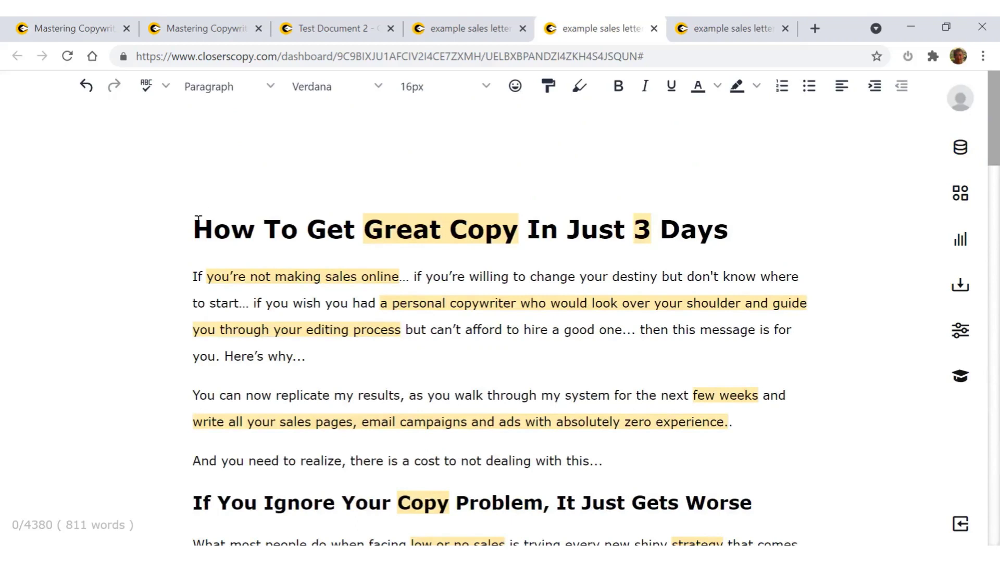
Clear the whole sales letter from the document and expand the Headline section of the Quickstart template in the Templates database.
left_click_drag(196, 225, 825, 461)
key("Delete")
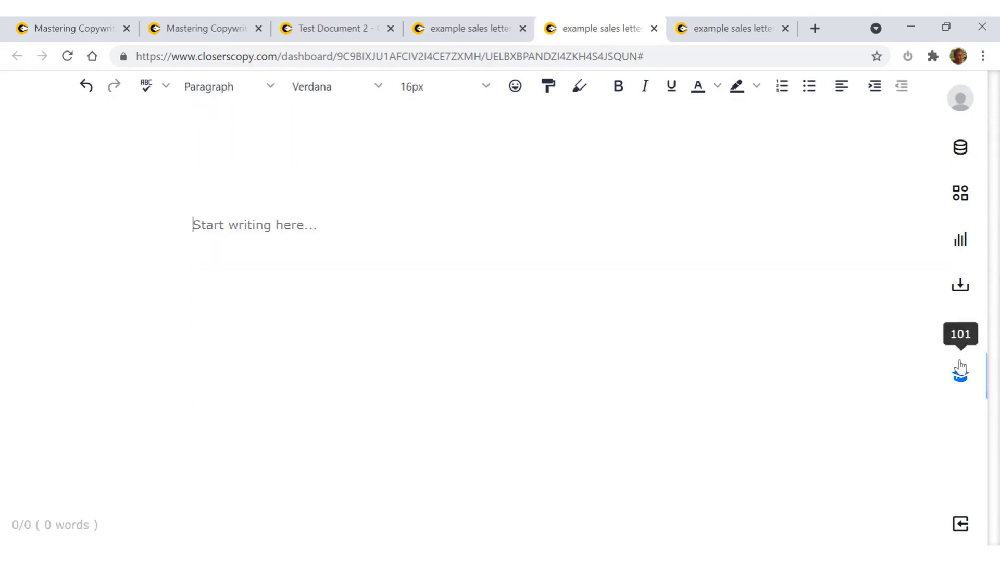
left_click(953, 155)
left_click(904, 191)
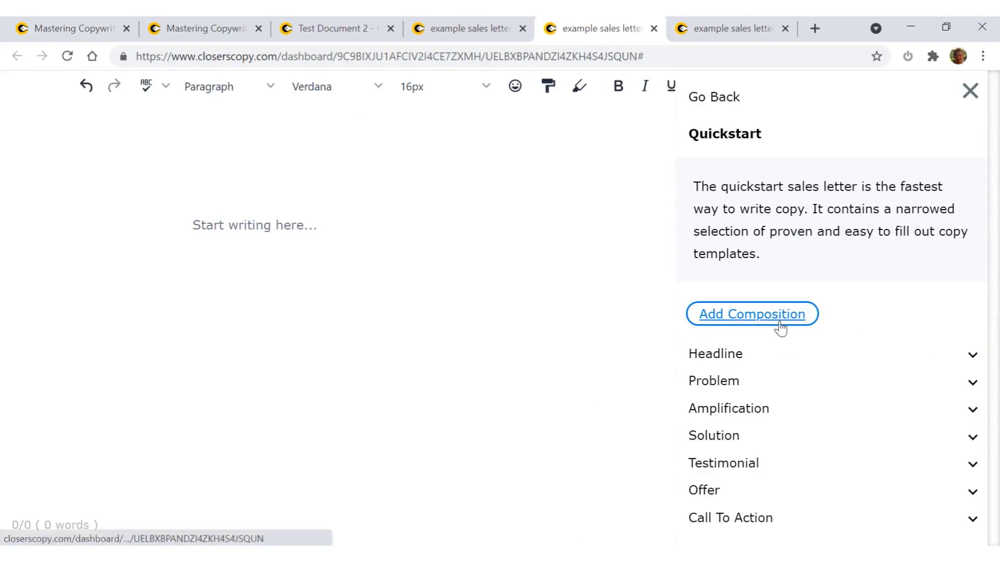
left_click(968, 360)
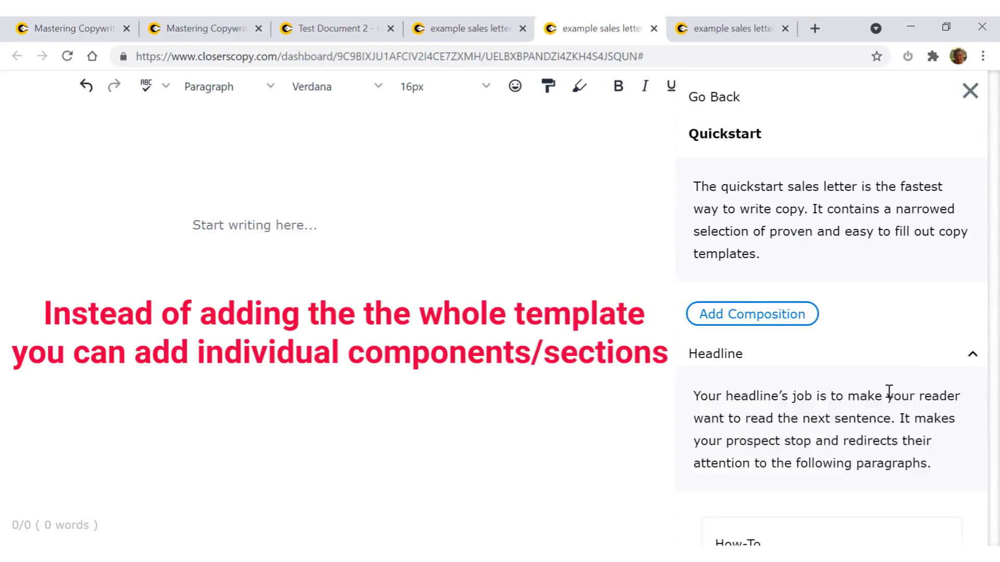
Preview the Bold Statement headline template and add it to the empty document.
scroll(889, 391, "down", 5)
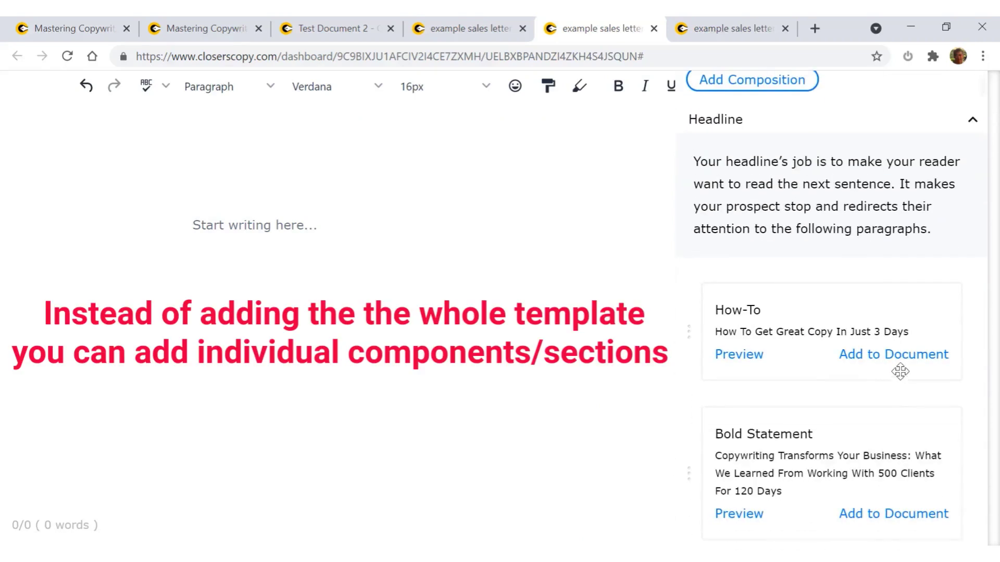
scroll(880, 359, "up", 2)
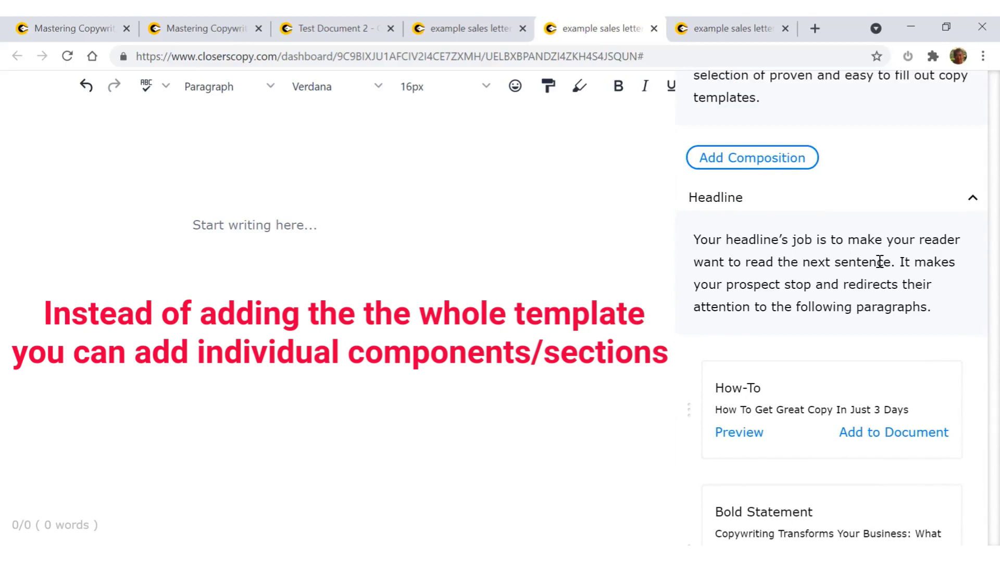
scroll(880, 338, "down", 3)
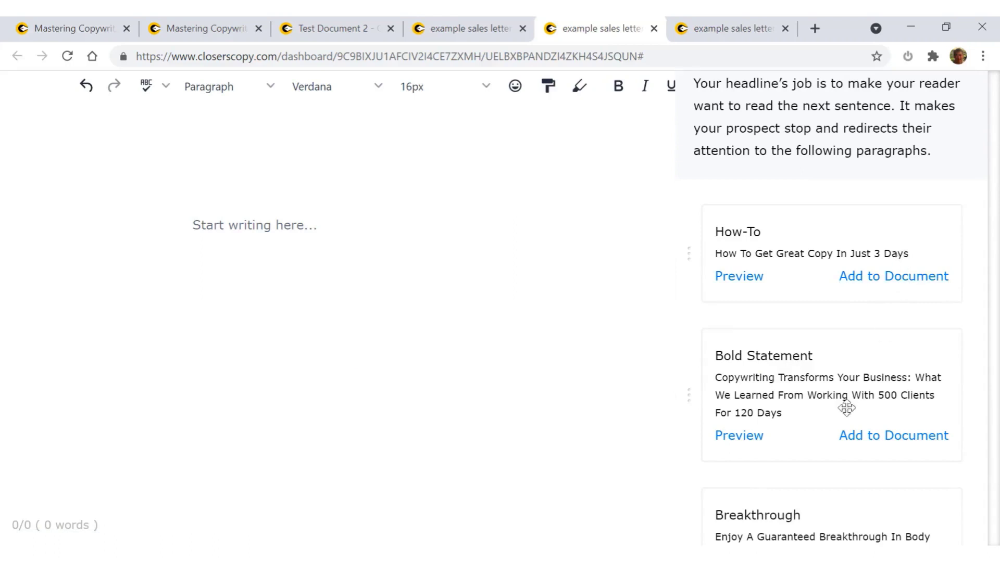
scroll(828, 402, "down", 1)
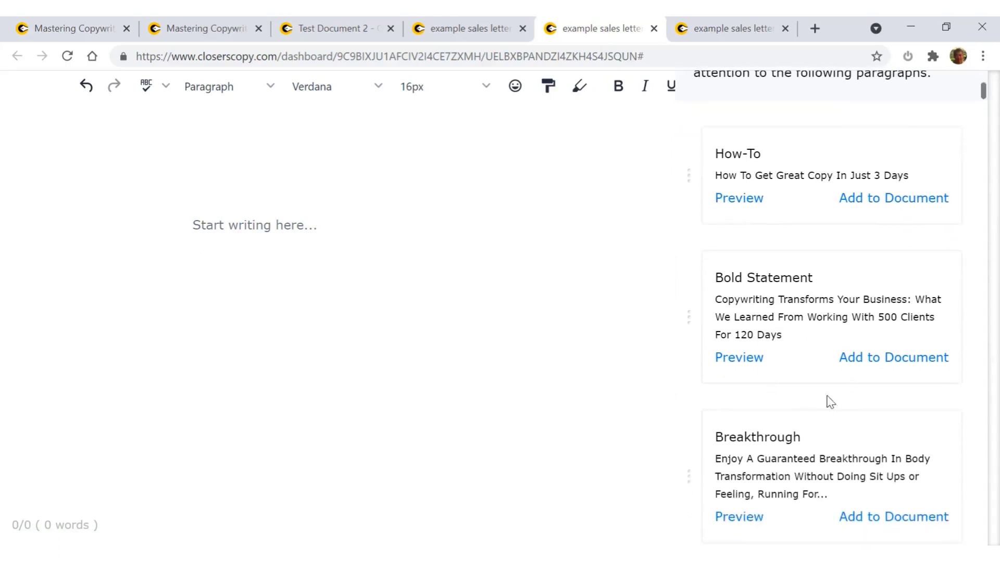
left_click(740, 359)
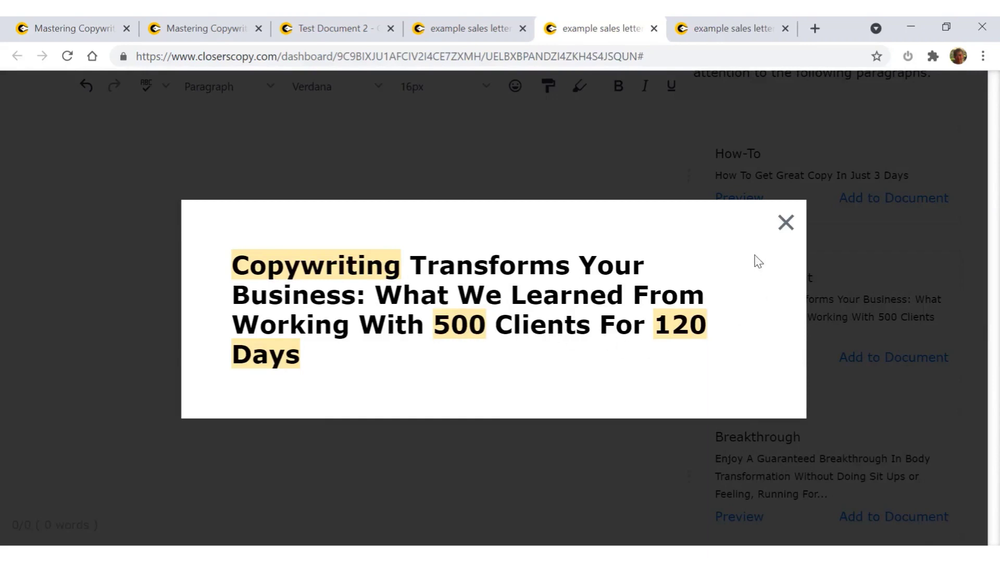
left_click(784, 226)
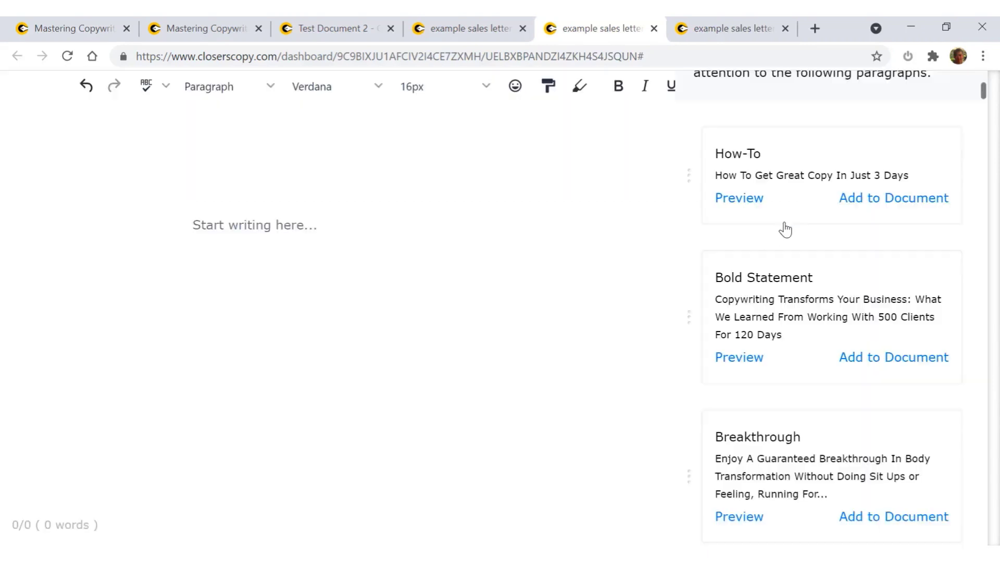
left_click(881, 359)
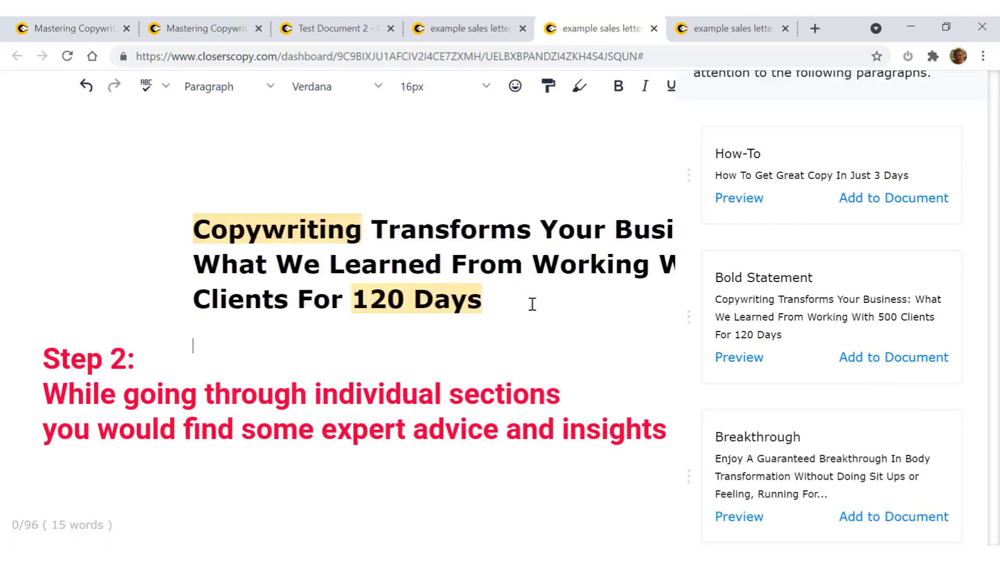
Review the headline advice, browse the headline templates, and preview the Unlocking Secrets headline.
scroll(785, 358, "up", 5)
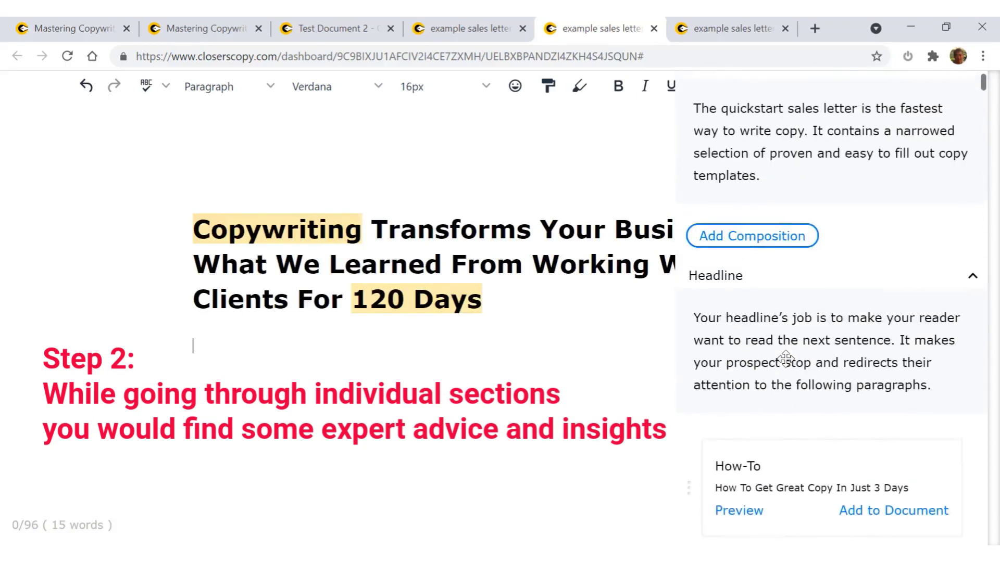
scroll(843, 312, "down", 5)
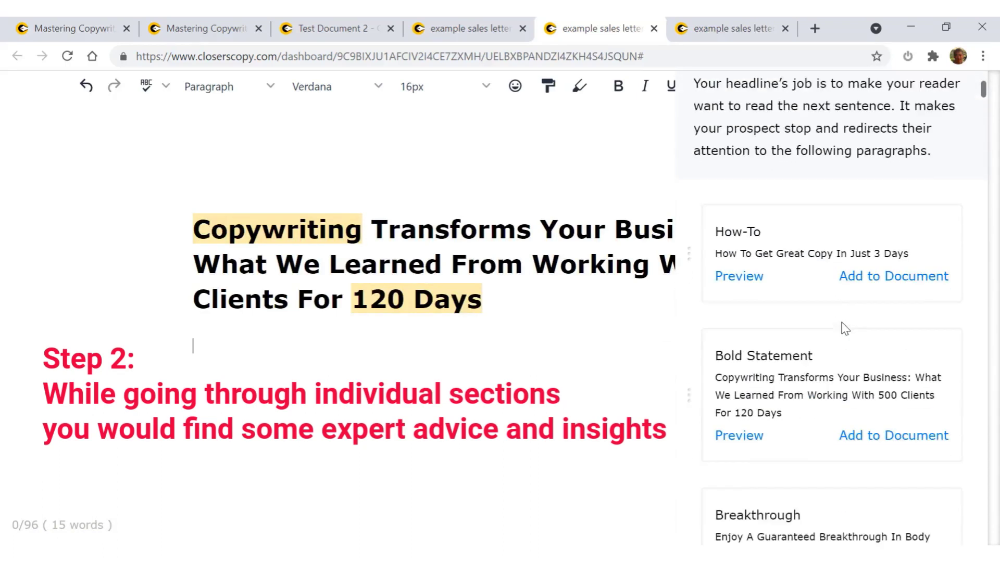
scroll(830, 345, "down", 3)
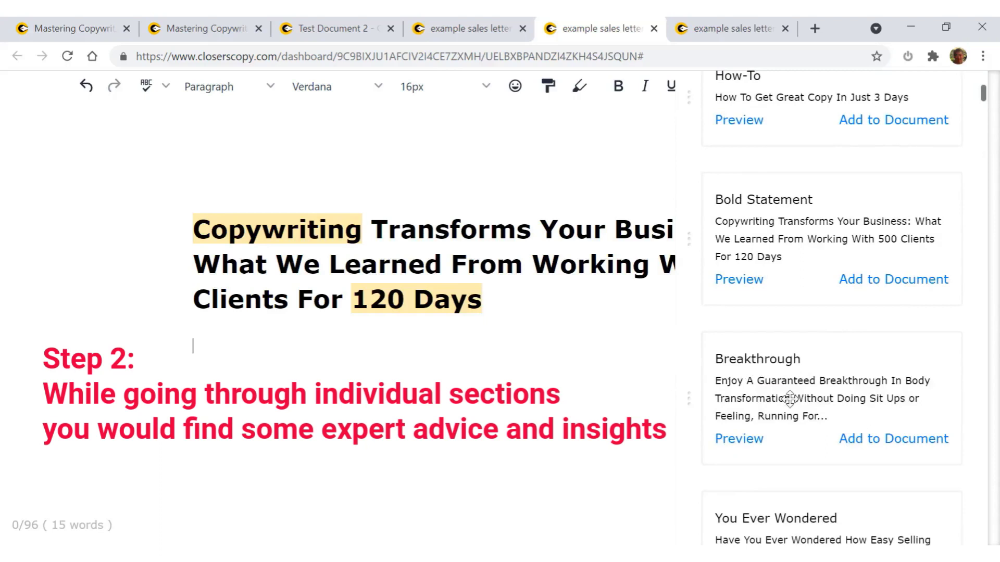
scroll(789, 375, "down", 3)
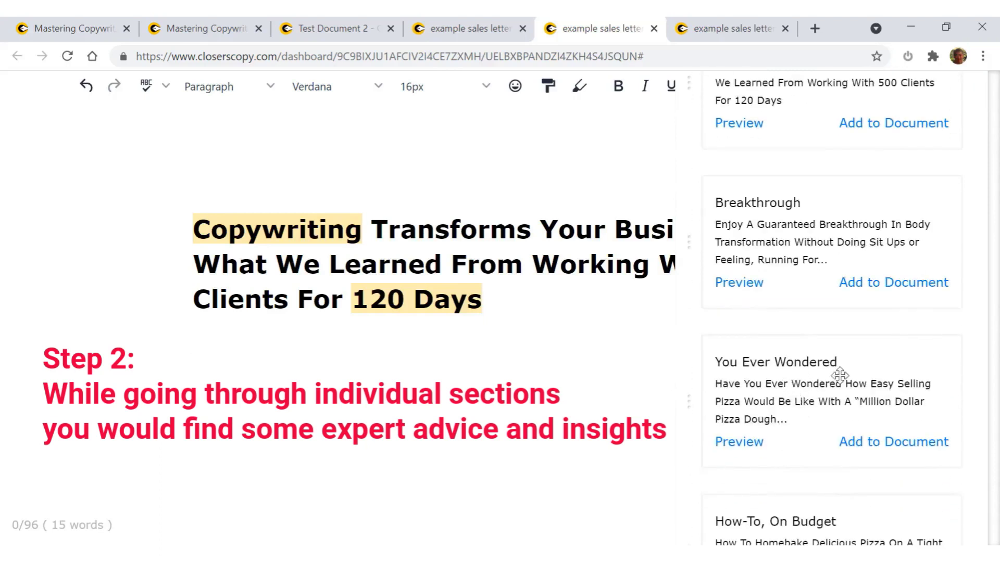
scroll(833, 374, "down", 4)
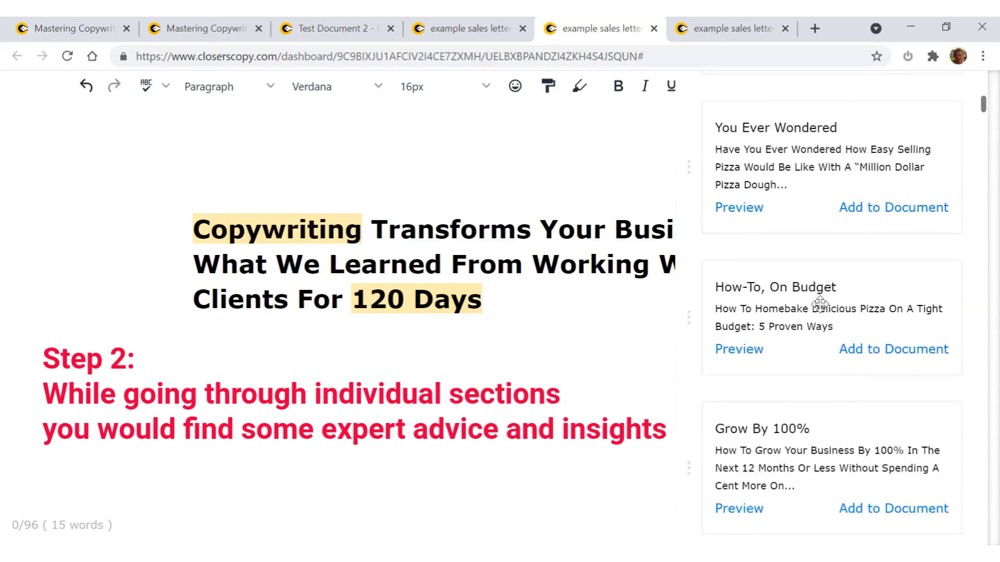
scroll(802, 397, "down", 3)
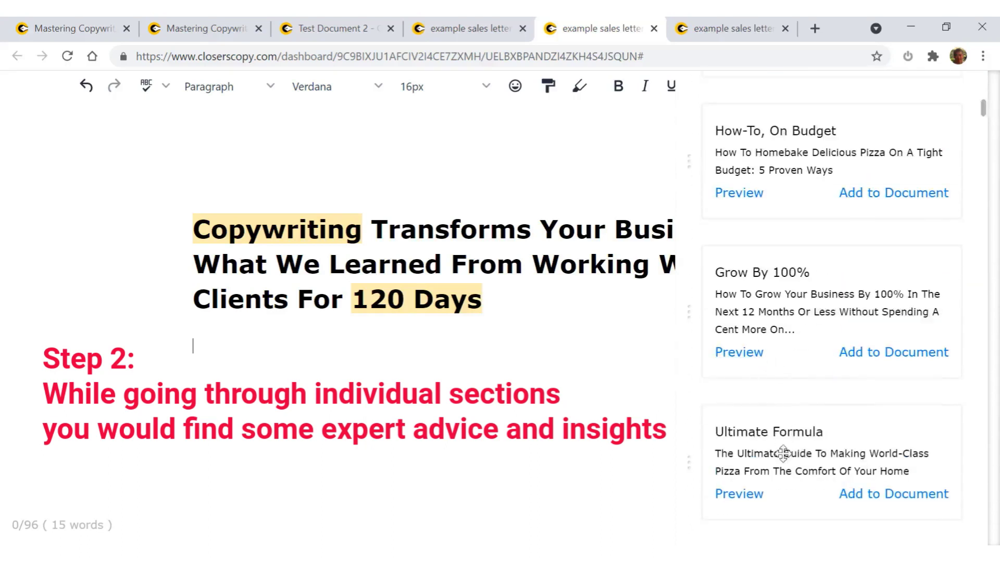
scroll(781, 469, "down", 3)
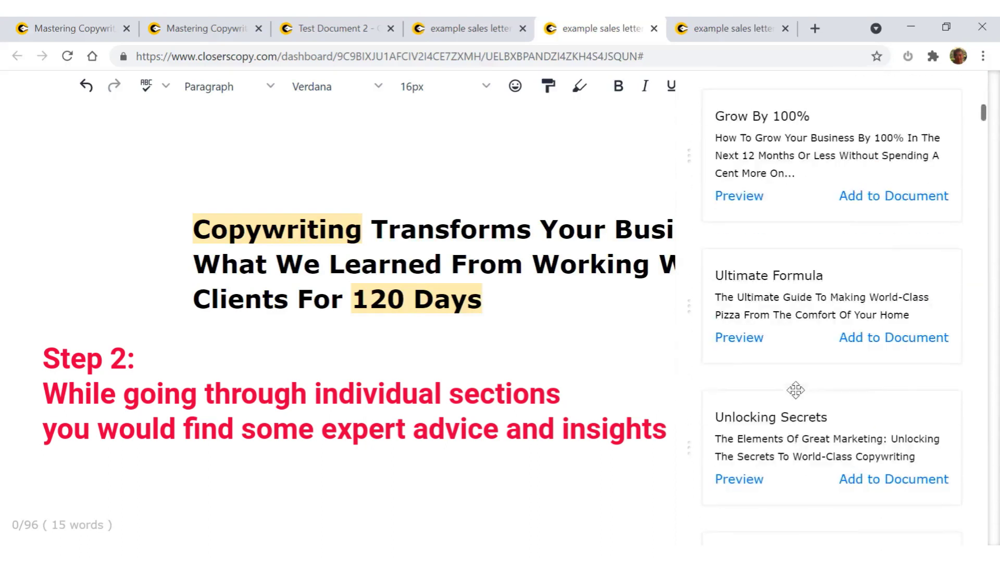
left_click(745, 483)
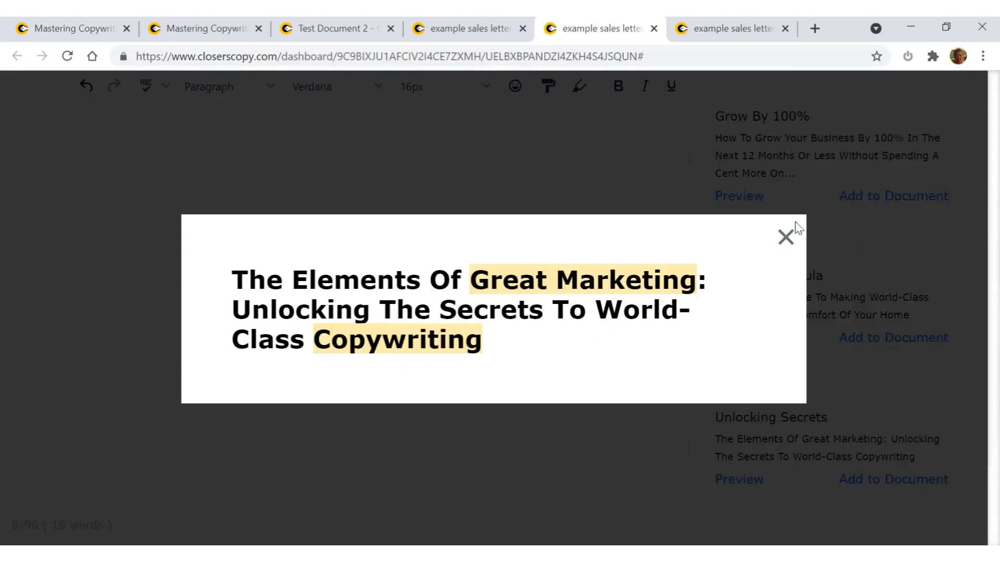
left_click(785, 237)
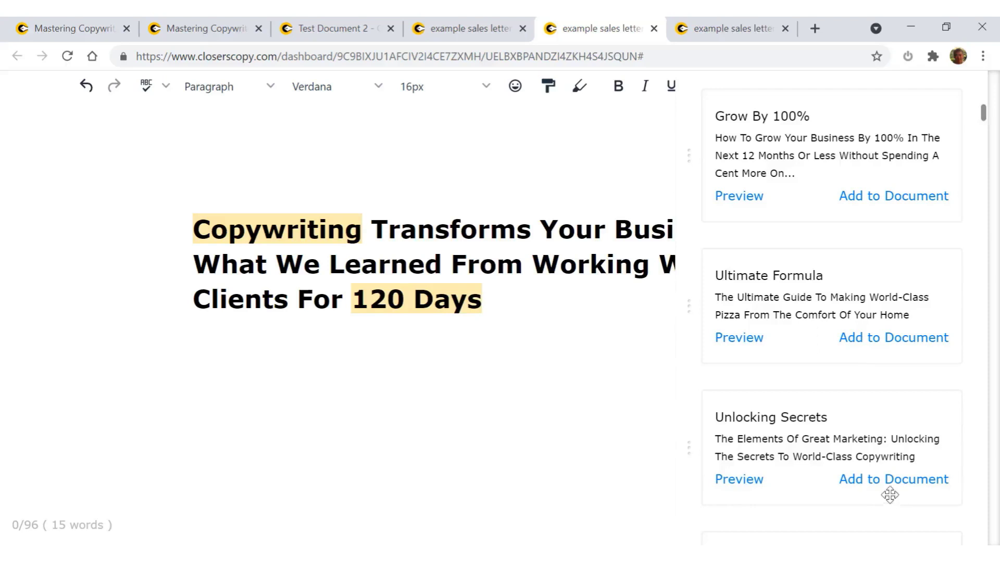
Replace the Bold Statement headline in the document with the Unlocking Secrets headline template.
left_click_drag(512, 304, 178, 214)
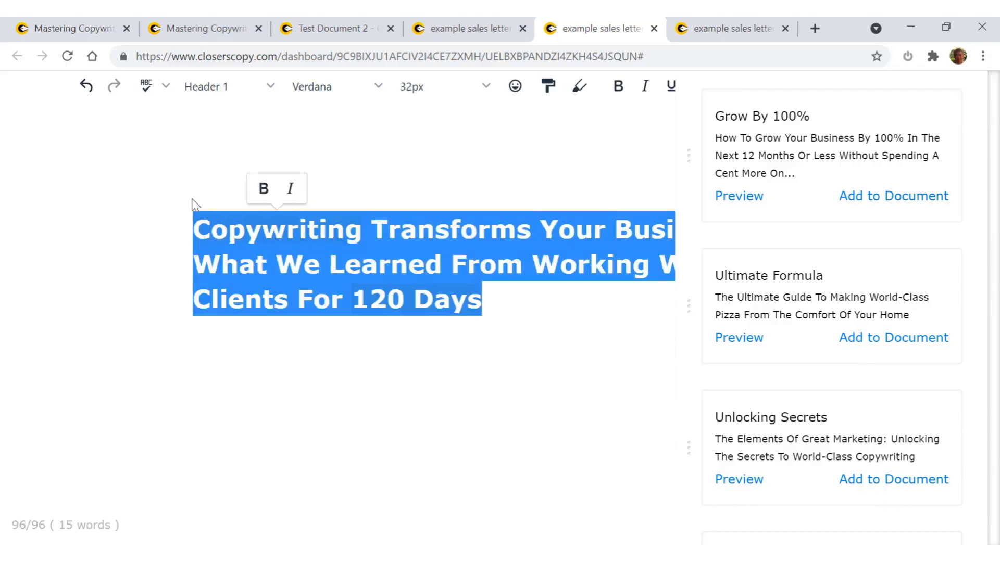
key("BackSpace")
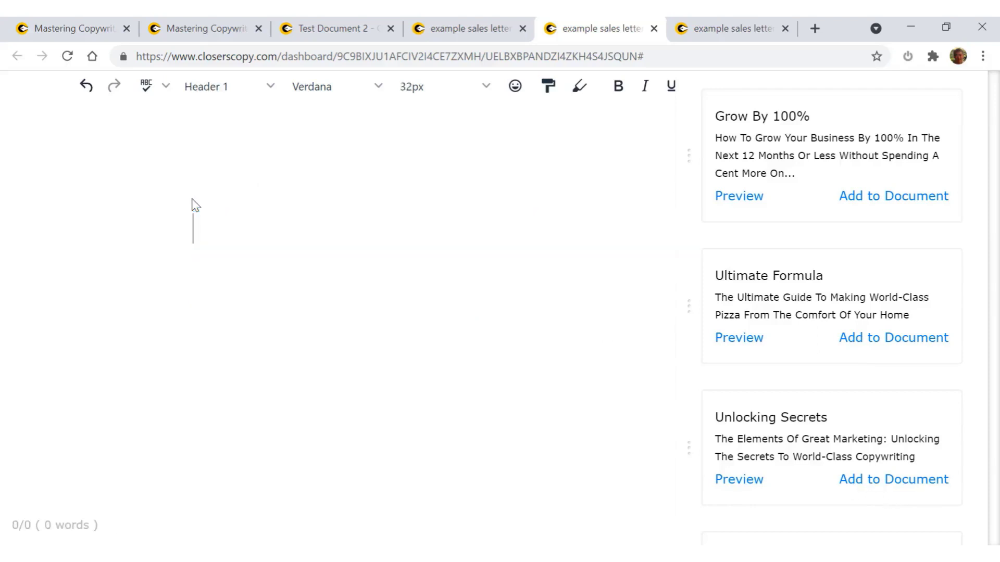
left_click(901, 488)
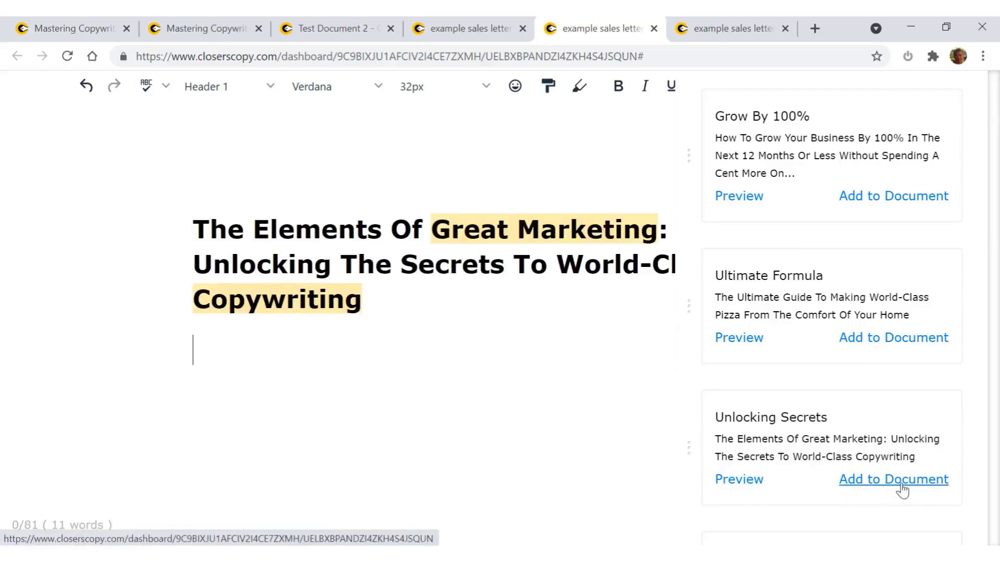
Browse through the remaining headline templates in the Quickstart template's Headline section.
scroll(767, 417, "down", 5)
scroll(768, 421, "up", 1)
scroll(768, 421, "down", 8)
scroll(773, 427, "down", 10)
scroll(771, 419, "down", 20)
scroll(772, 419, "down", 15)
scroll(791, 375, "up", 3)
scroll(824, 339, "down", 10)
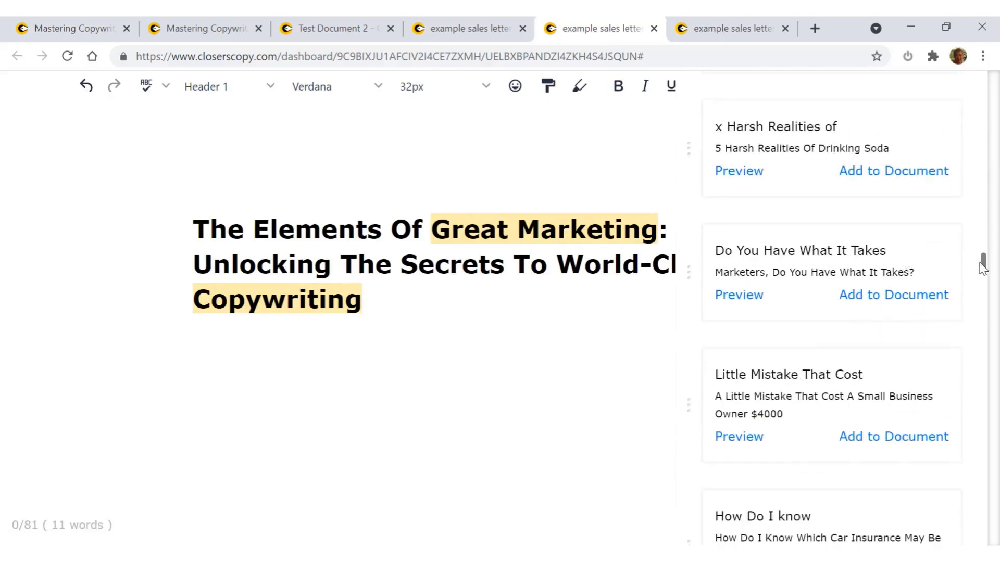
Skim the rest of the headline templates and collapse the Headline section.
left_click_drag(984, 263, 996, 494)
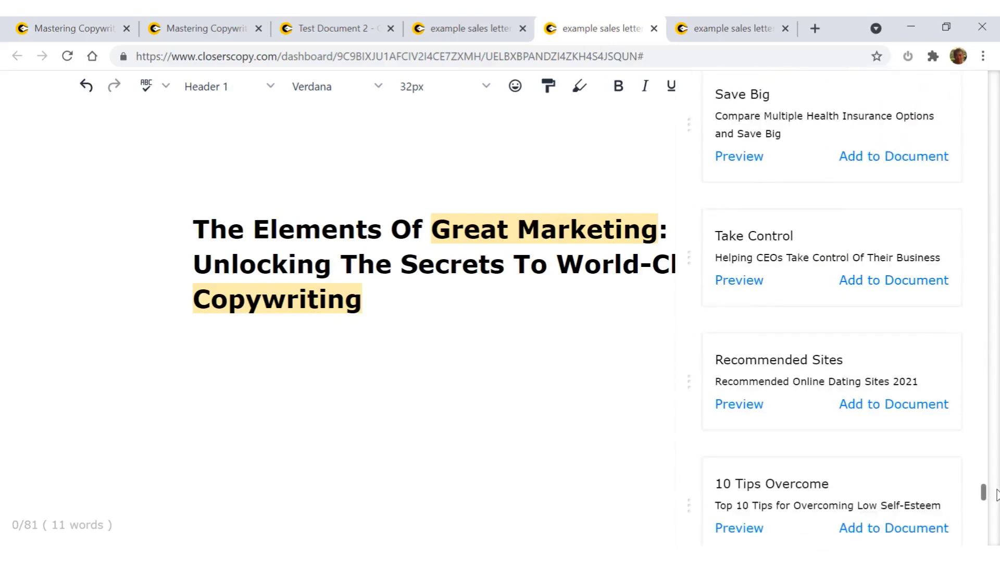
left_click_drag(996, 493, 946, 204)
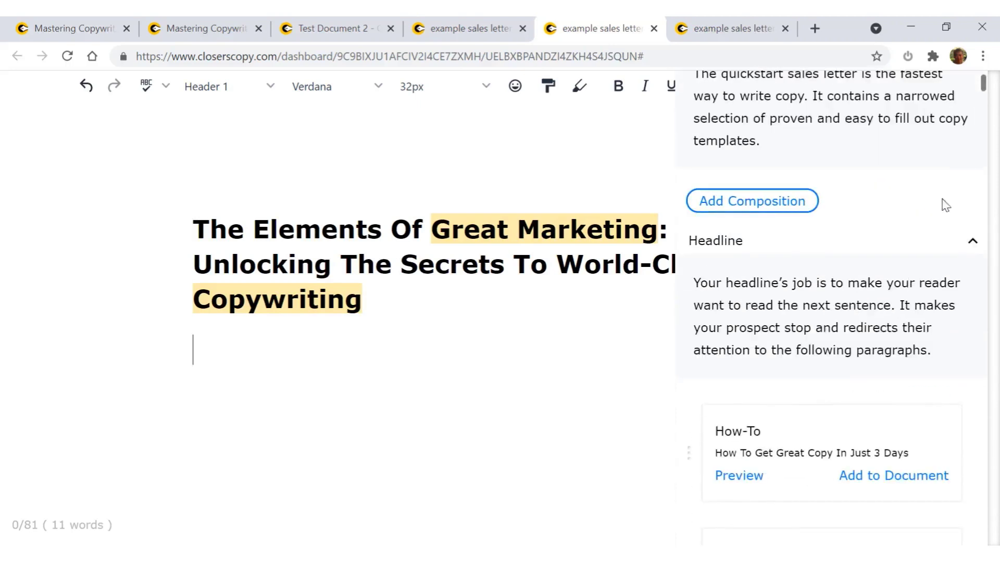
left_click(973, 244)
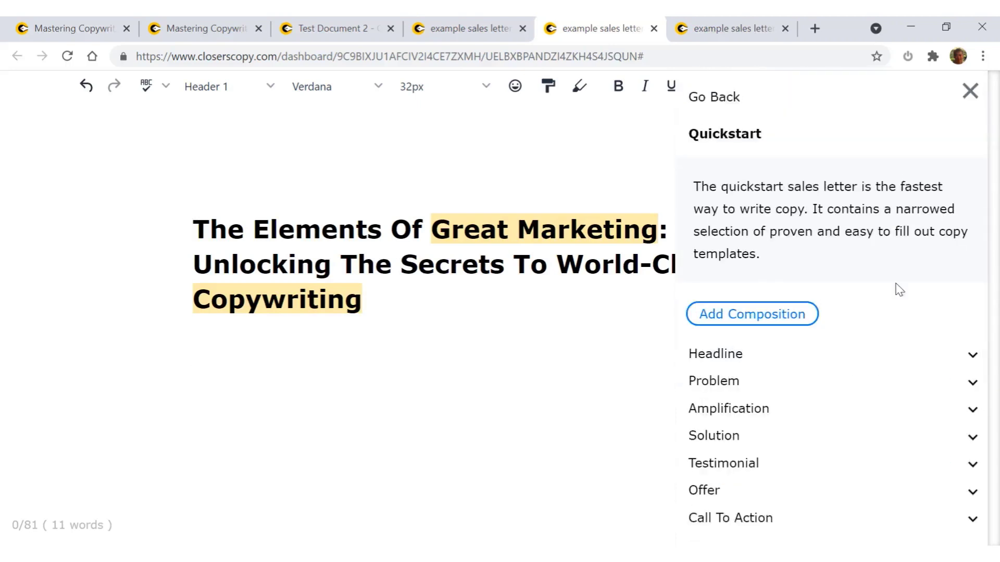
Review the Problem section's guidance and browse its templates, closing the section when done.
left_click(970, 385)
scroll(840, 458, "down", 5)
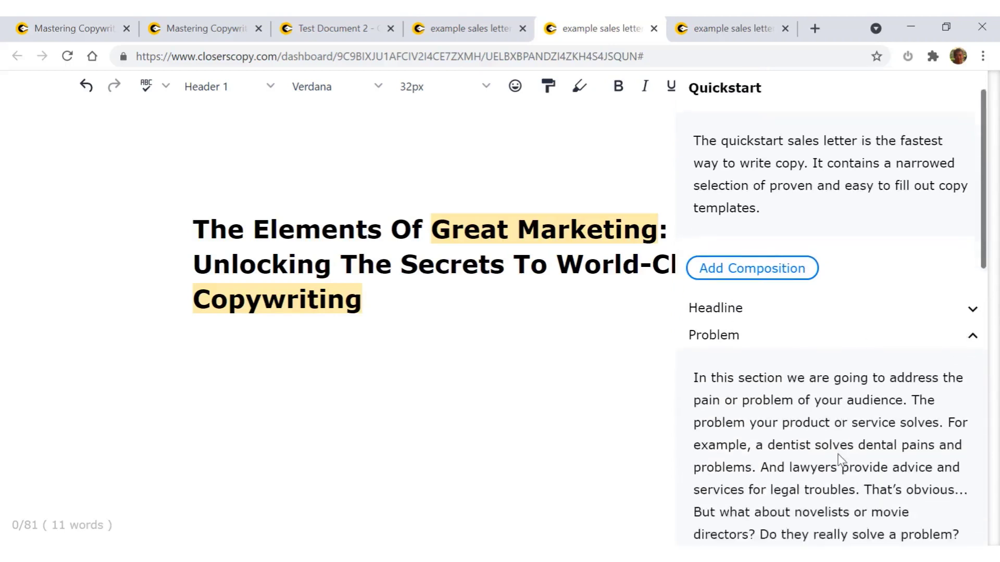
scroll(840, 458, "down", 4)
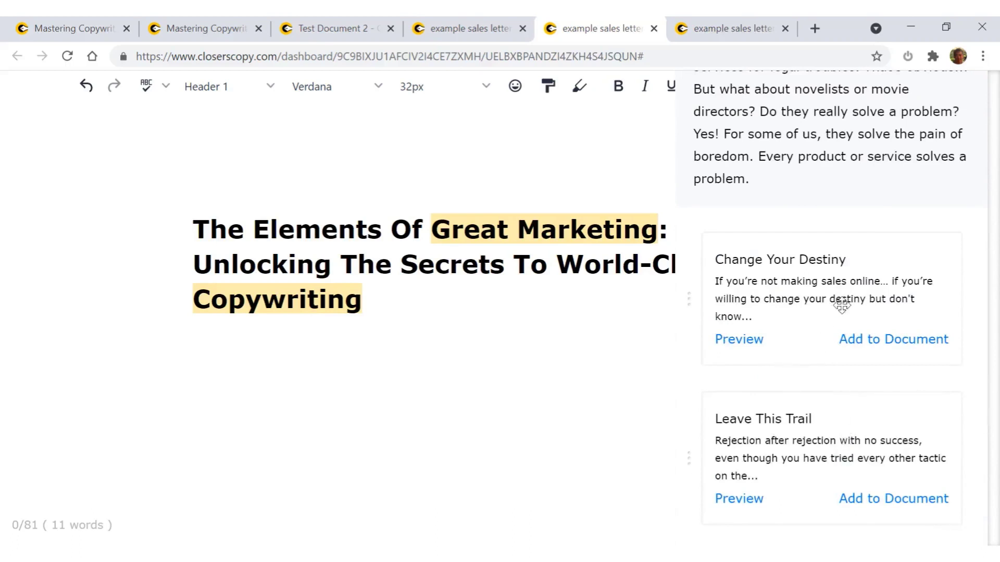
scroll(836, 375, "down", 5)
scroll(839, 384, "down", 1)
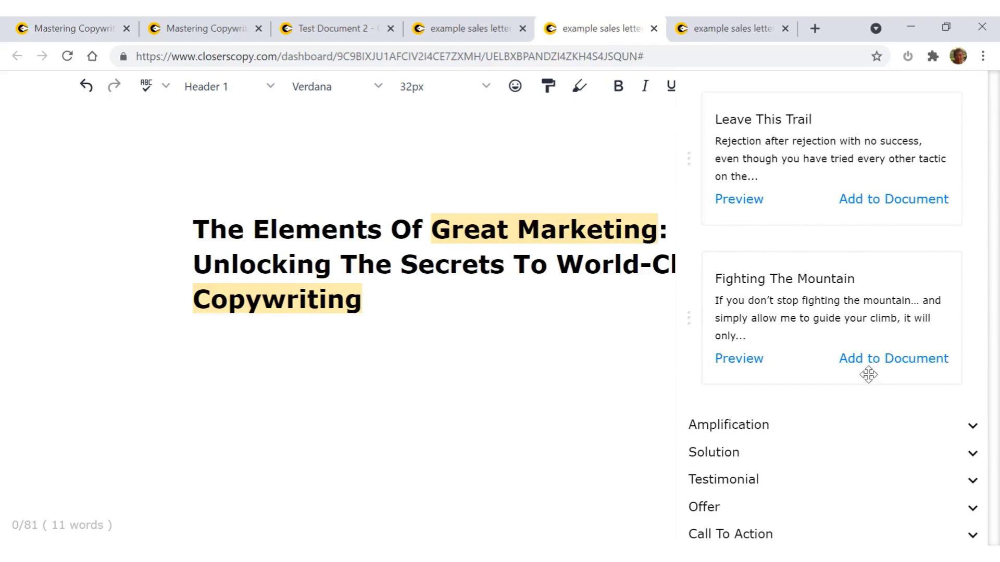
scroll(868, 372, "up", 8)
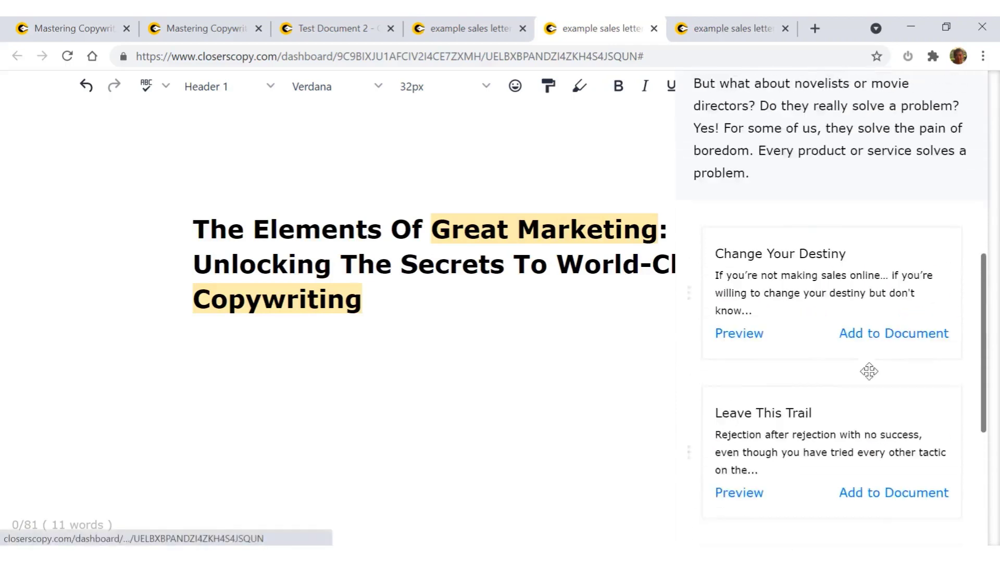
scroll(869, 371, "up", 6)
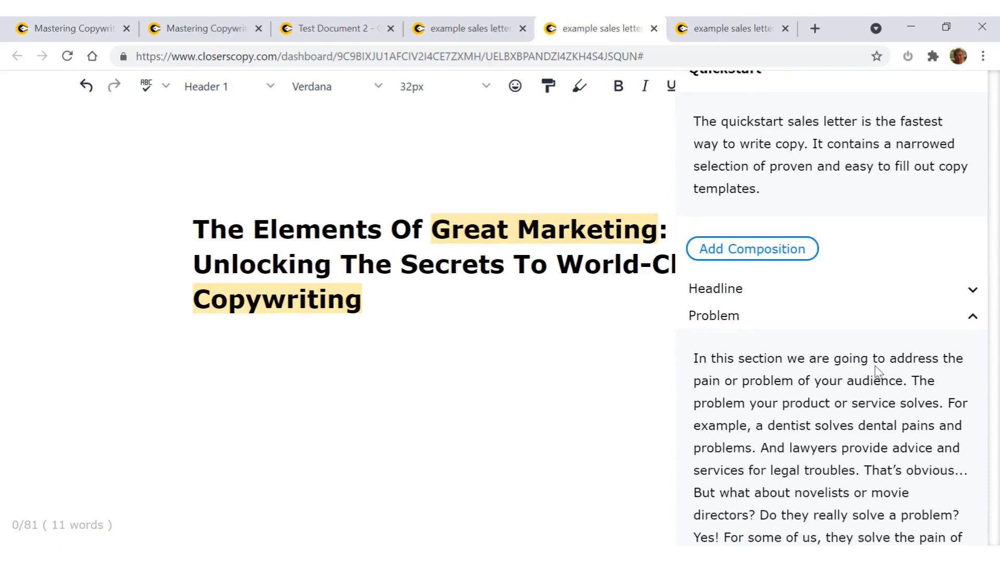
left_click(972, 318)
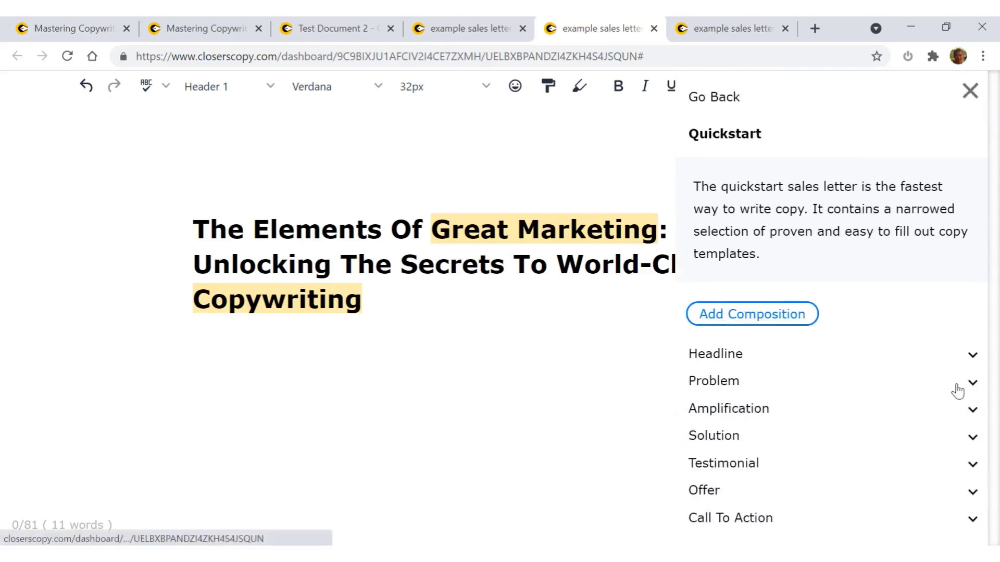
Expand the Amplification section and review its guidance and templates.
left_click(973, 411)
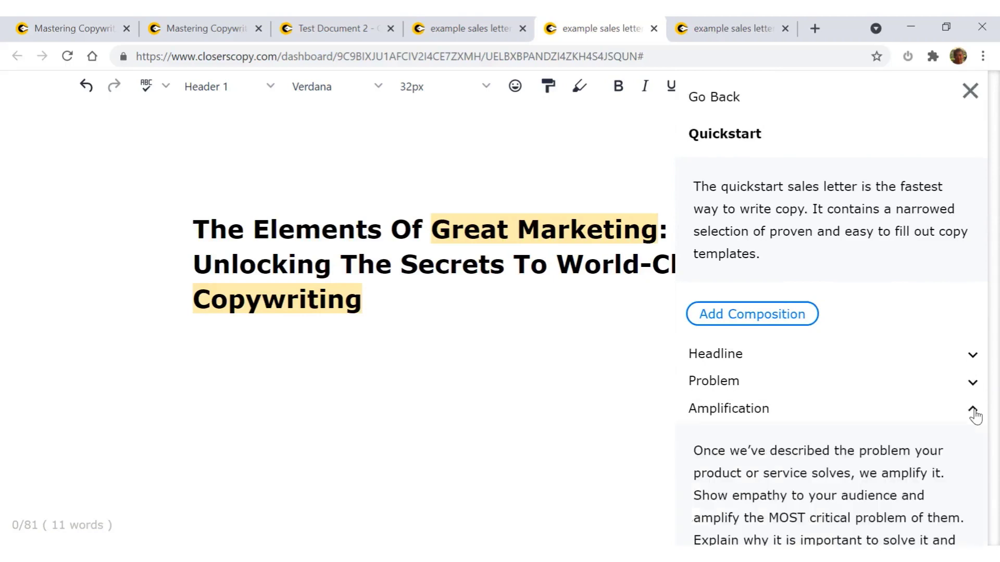
scroll(893, 440, "down", 6)
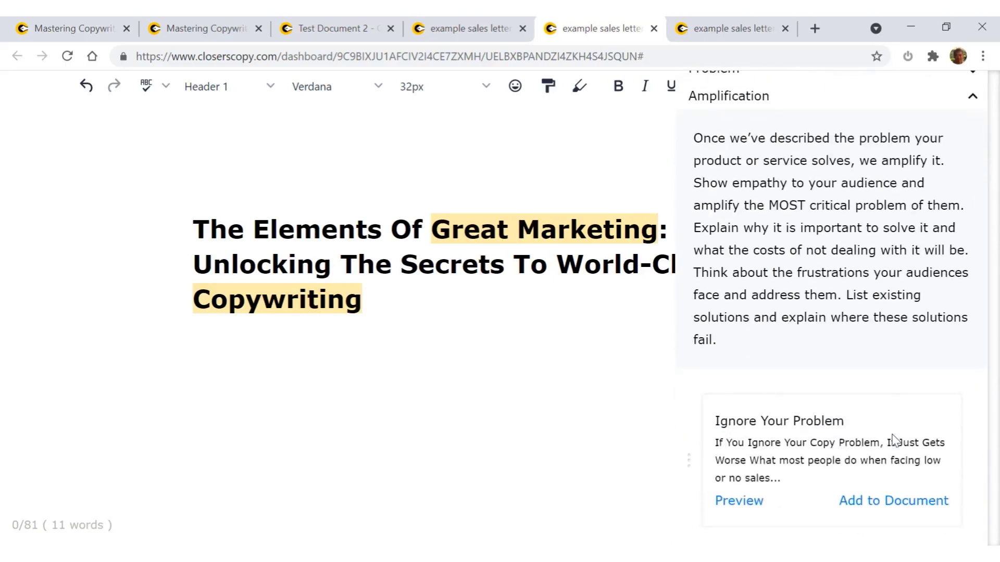
scroll(892, 440, "down", 3)
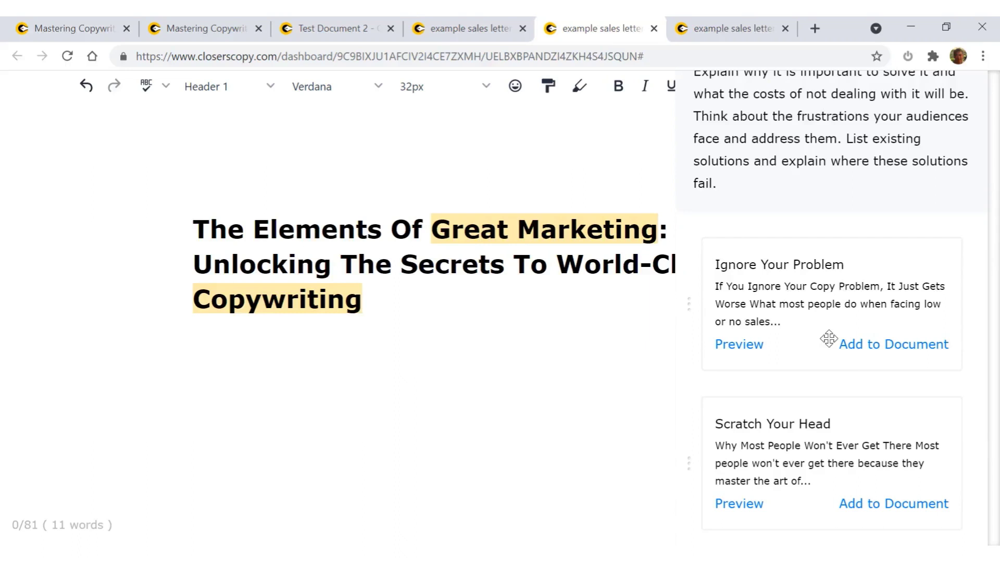
scroll(868, 404, "down", 3)
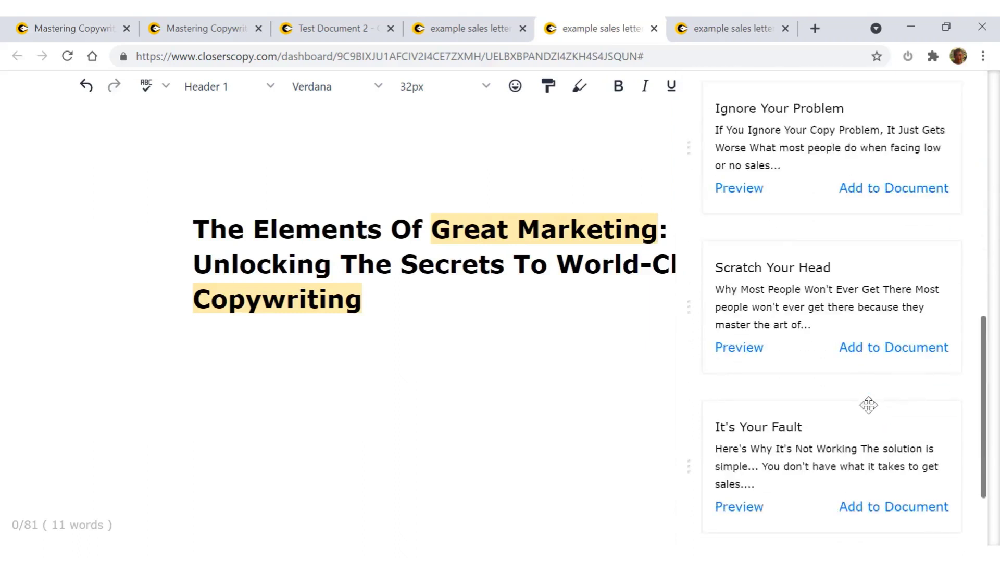
scroll(833, 426, "down", 3)
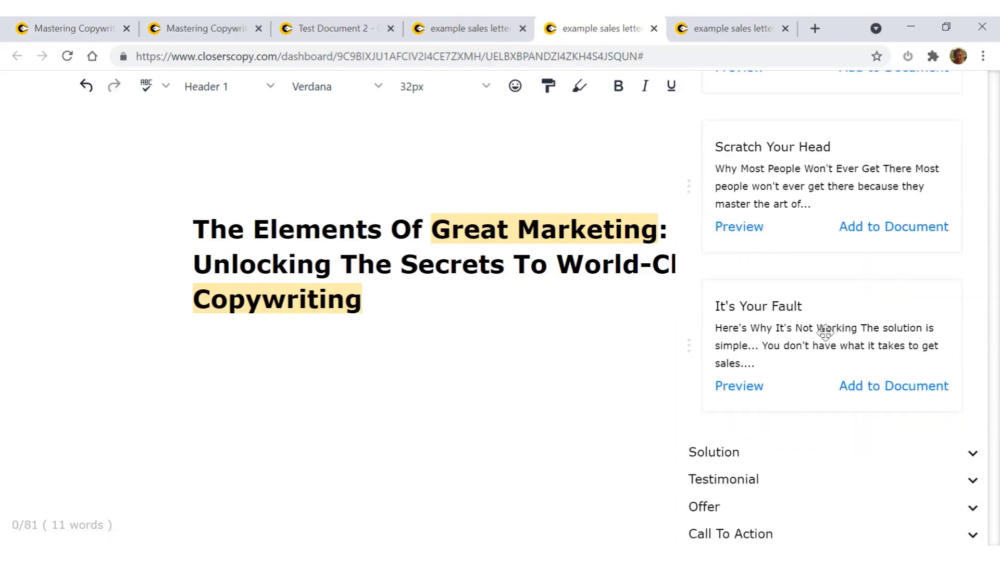
Preview the It's Your Fault amplification template, add it to the document, and check the inserted text below the headline.
left_click(739, 386)
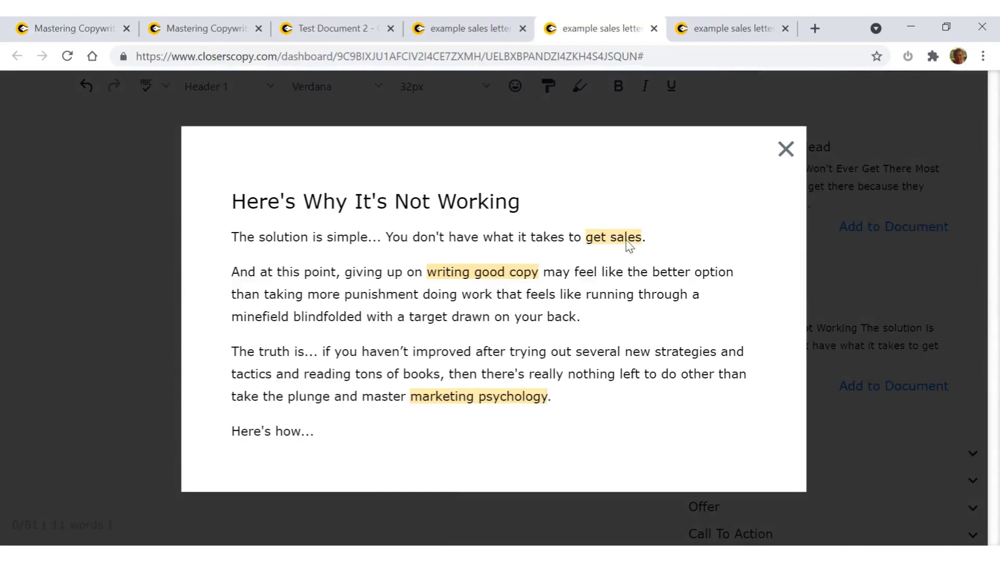
left_click(787, 151)
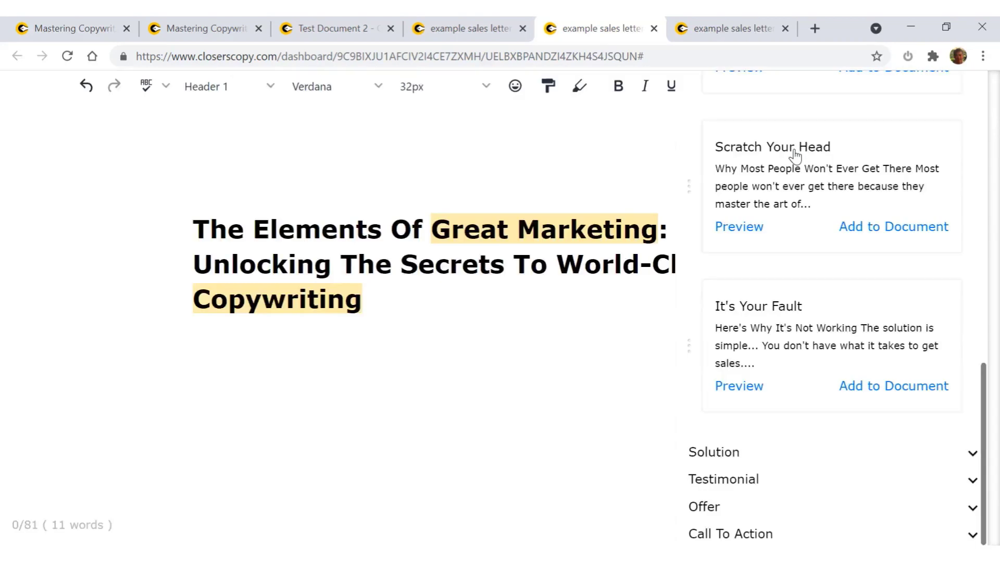
left_click(894, 387)
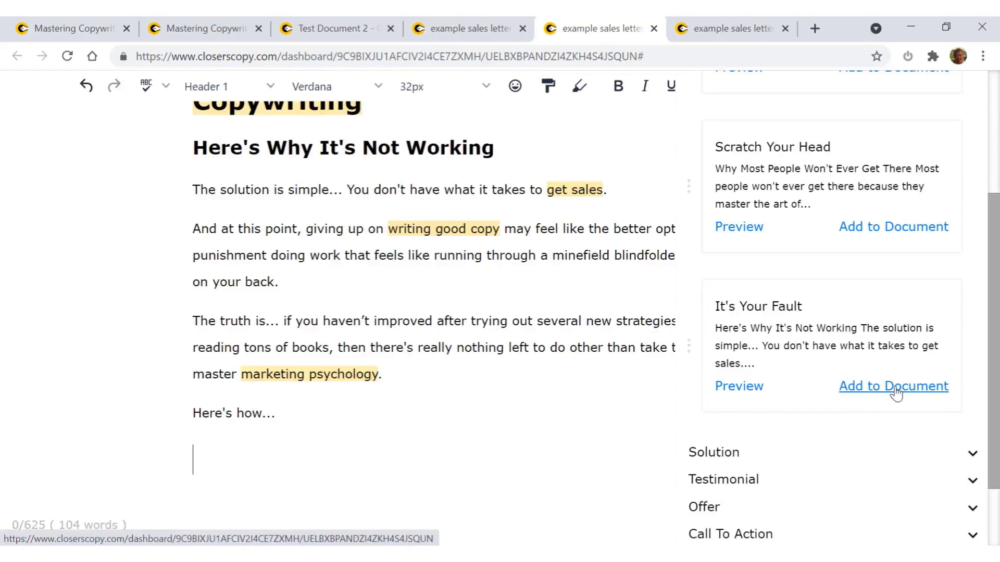
scroll(460, 343, "up", 4)
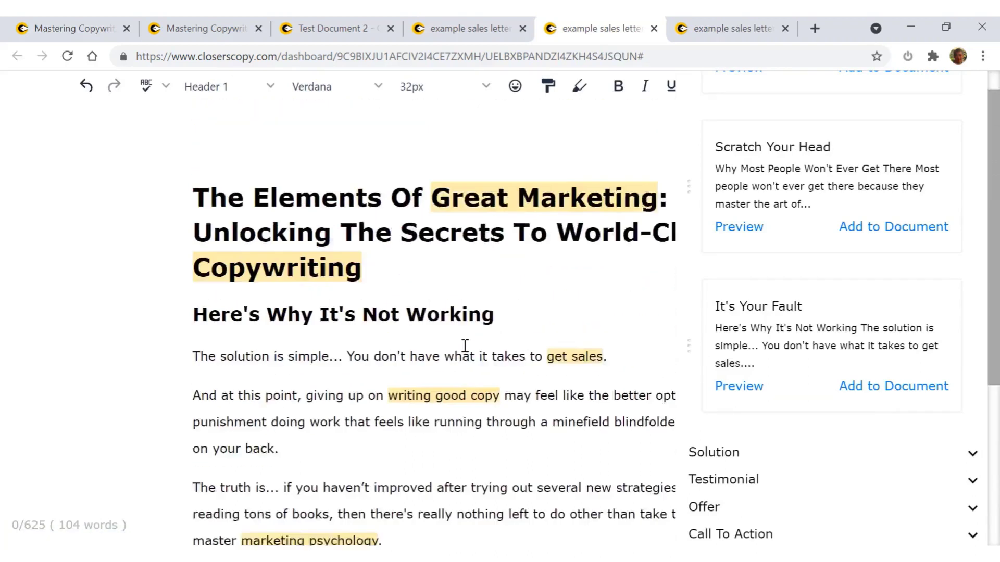
scroll(819, 404, "up", 3)
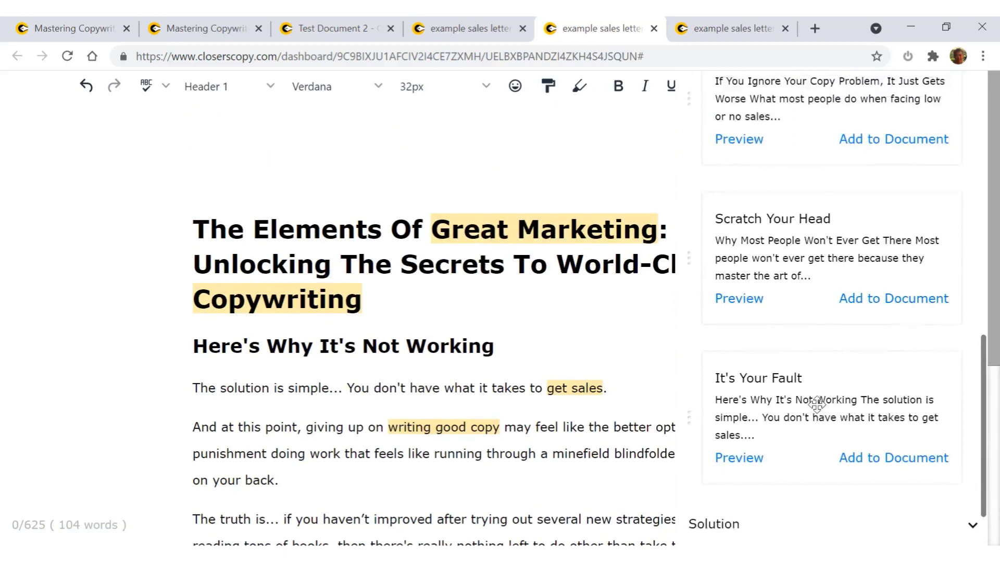
scroll(783, 398, "up", 10)
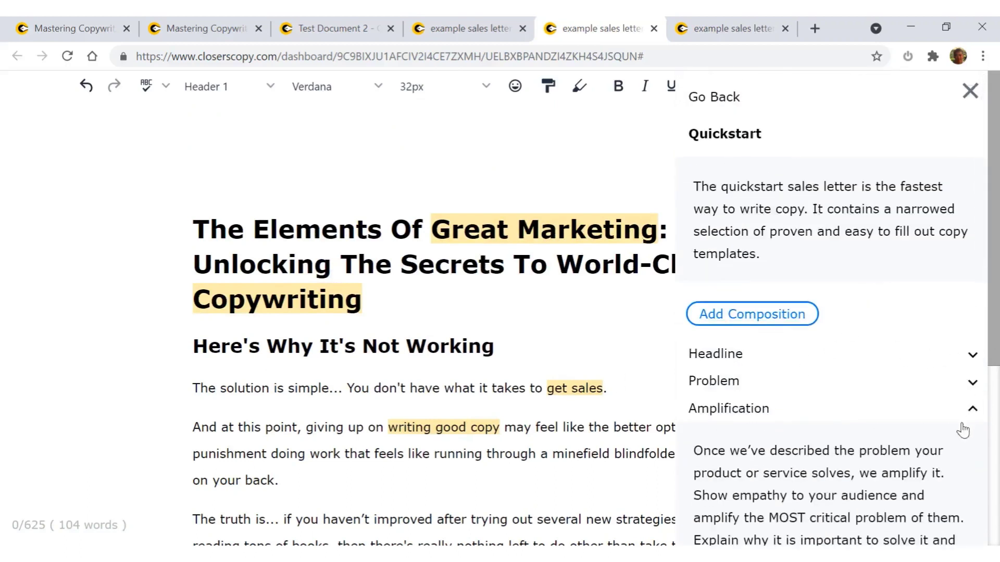
Collapse the Amplification section and delete the whole "Here's Why It's Not Working" passage from the document.
left_click(972, 412)
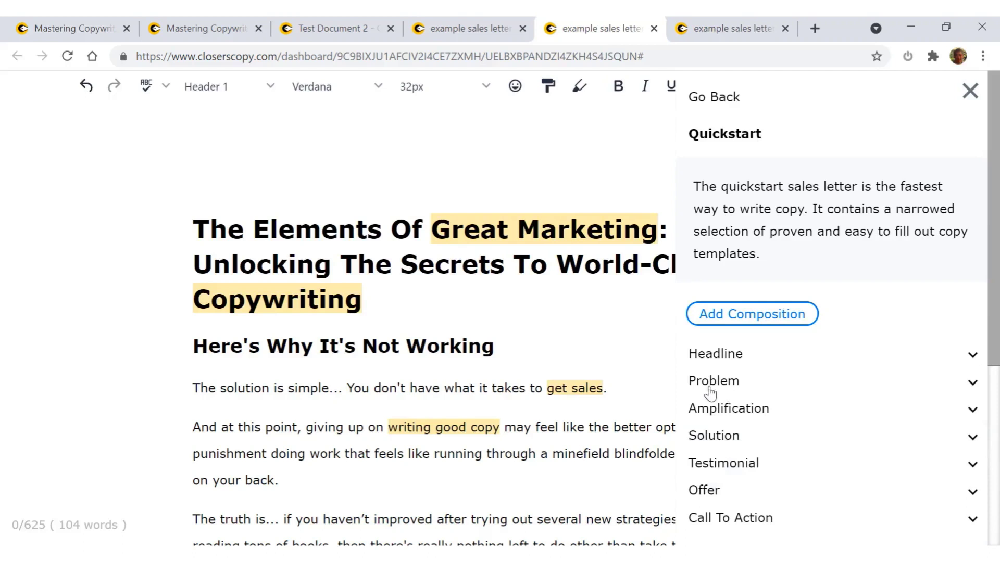
left_click_drag(195, 337, 565, 514)
key("BackSpace")
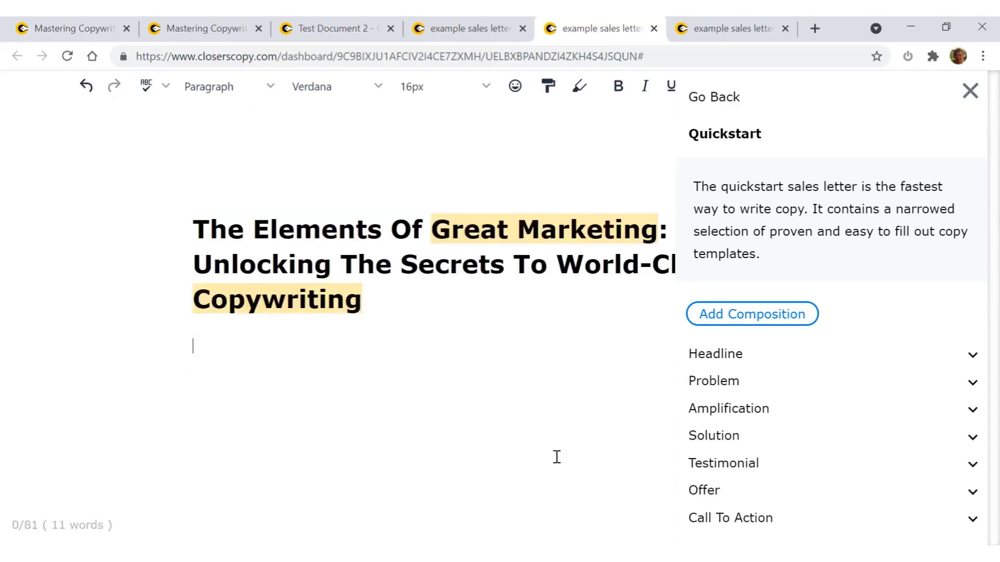
Reopen the Problem section and preview the Leave This Trail template.
left_click(958, 389)
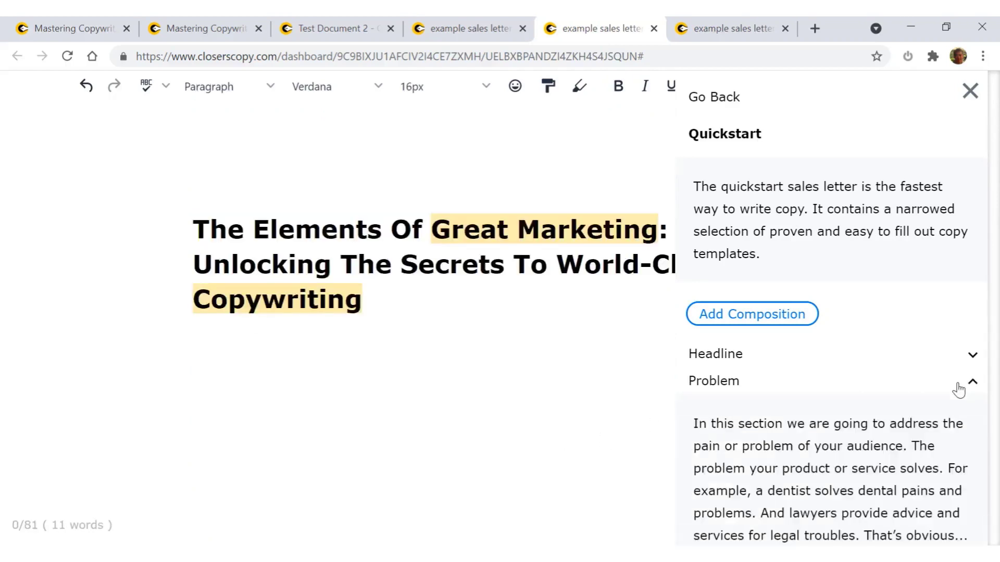
scroll(891, 464, "down", 7)
scroll(890, 464, "down", 5)
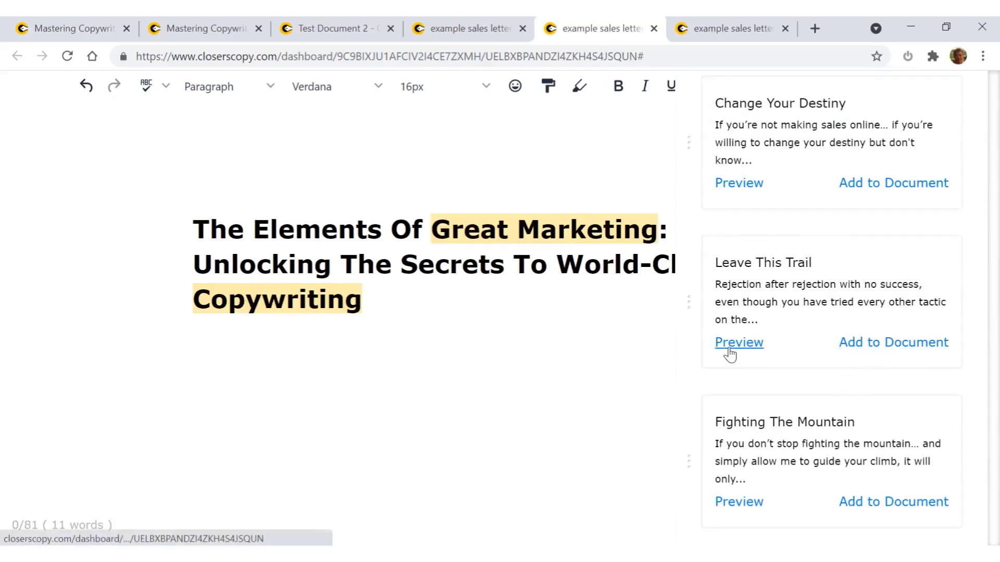
left_click(737, 343)
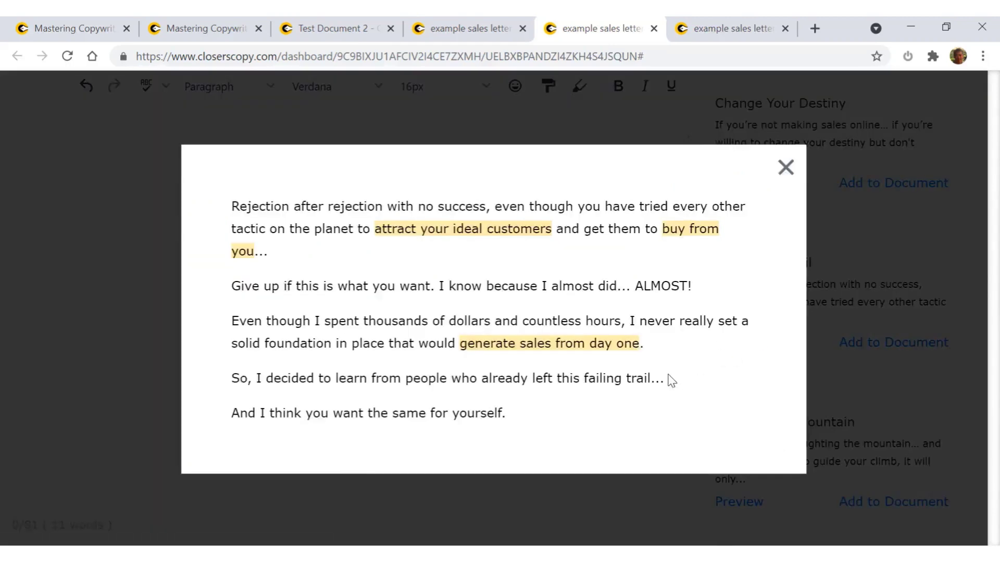
left_click(786, 177)
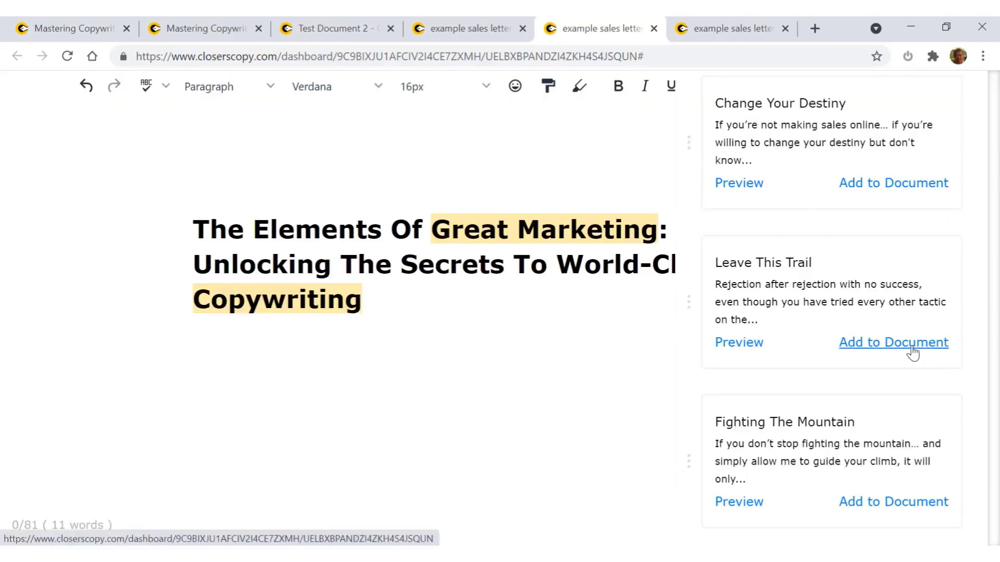
Preview the Fighting The Mountain problem template and add it to the document below the headline.
scroll(779, 456, "down", 3)
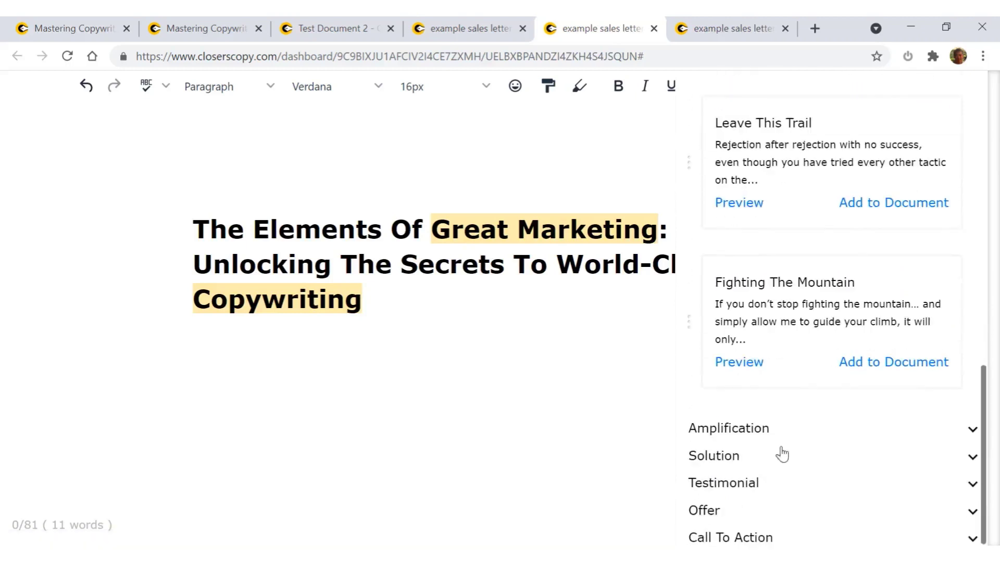
left_click(742, 366)
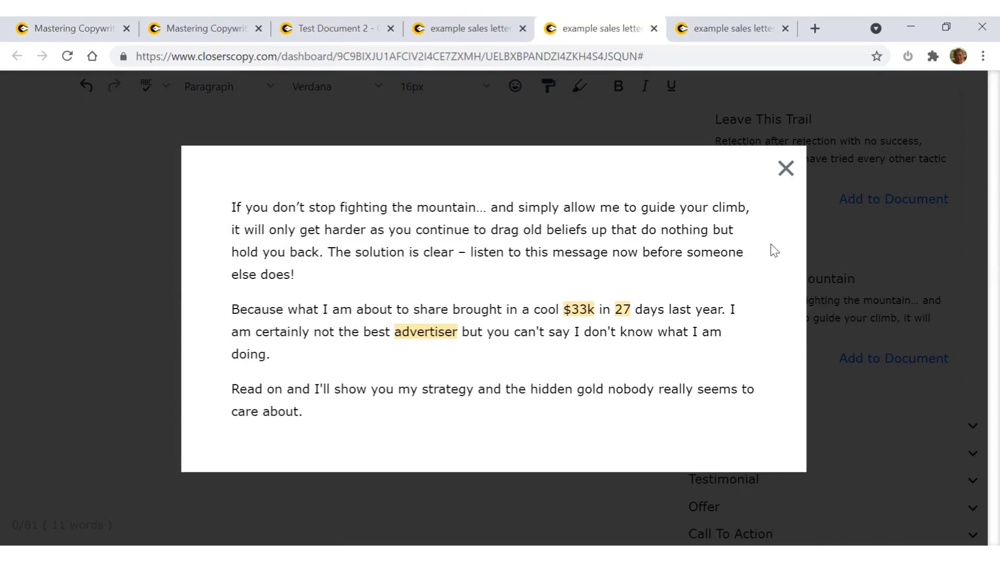
left_click(787, 176)
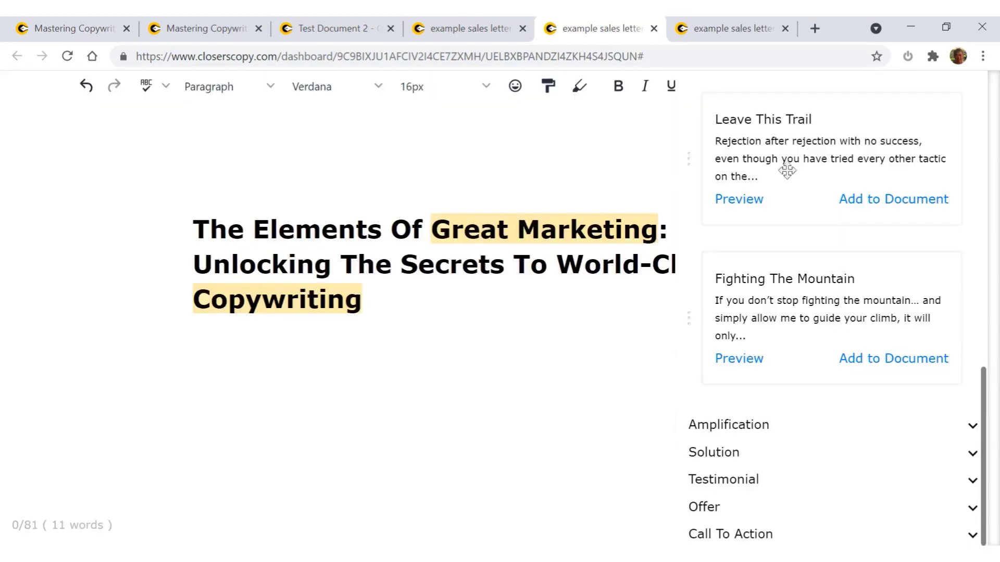
left_click(891, 368)
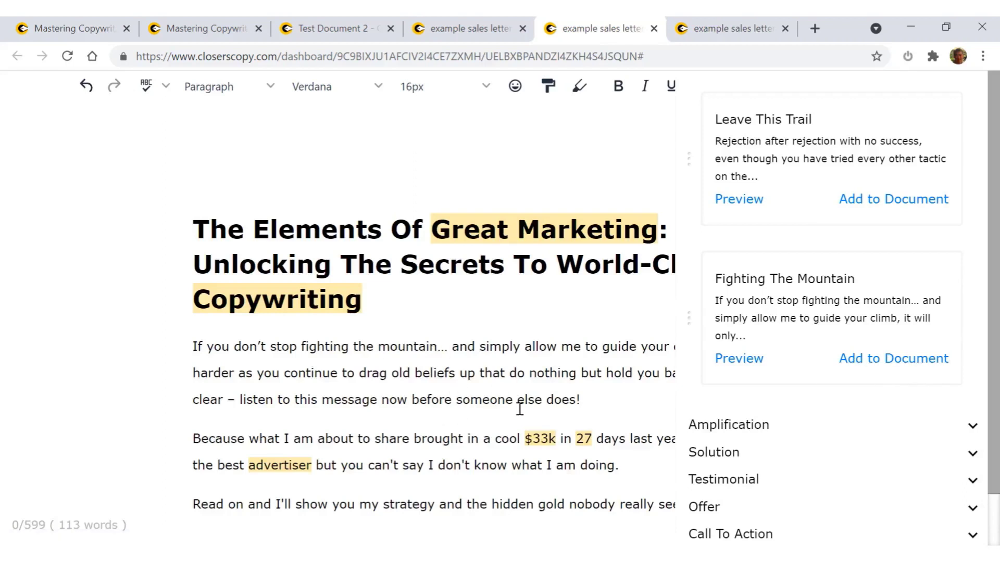
scroll(520, 410, "down", 1)
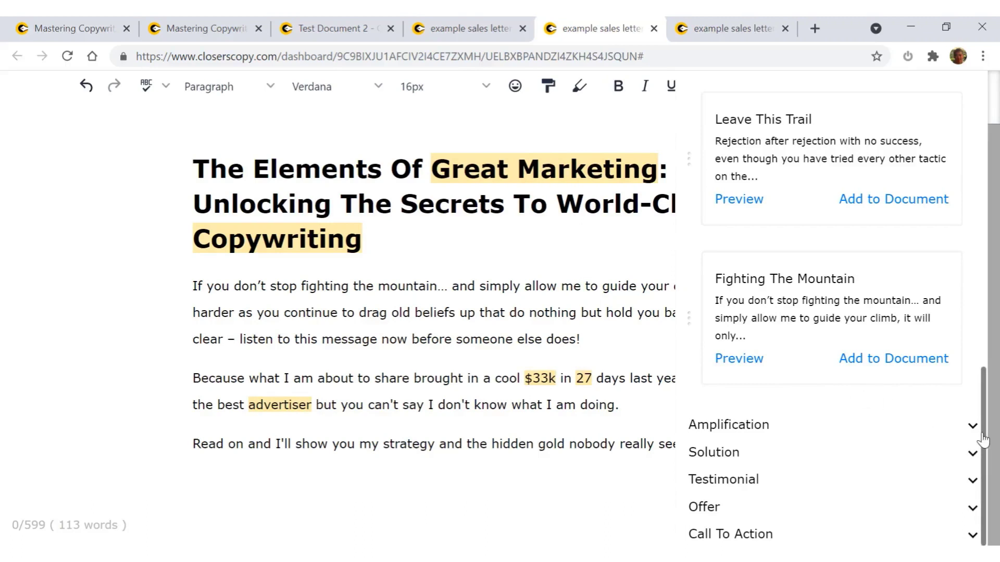
Collapse the Problem section and add the Scratch Your Head template from the Amplification section to the document.
scroll(917, 250, "up", 6)
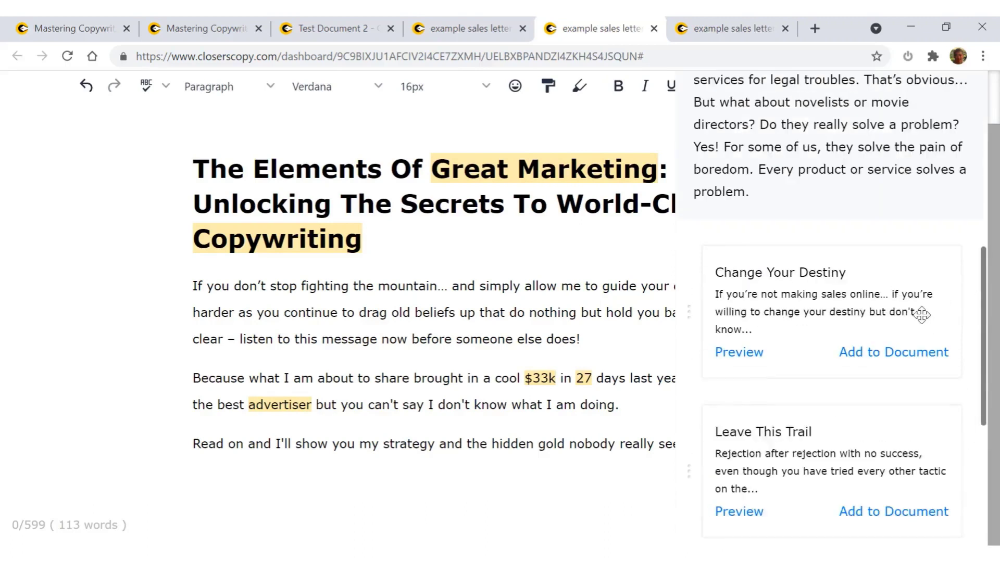
scroll(921, 315, "up", 8)
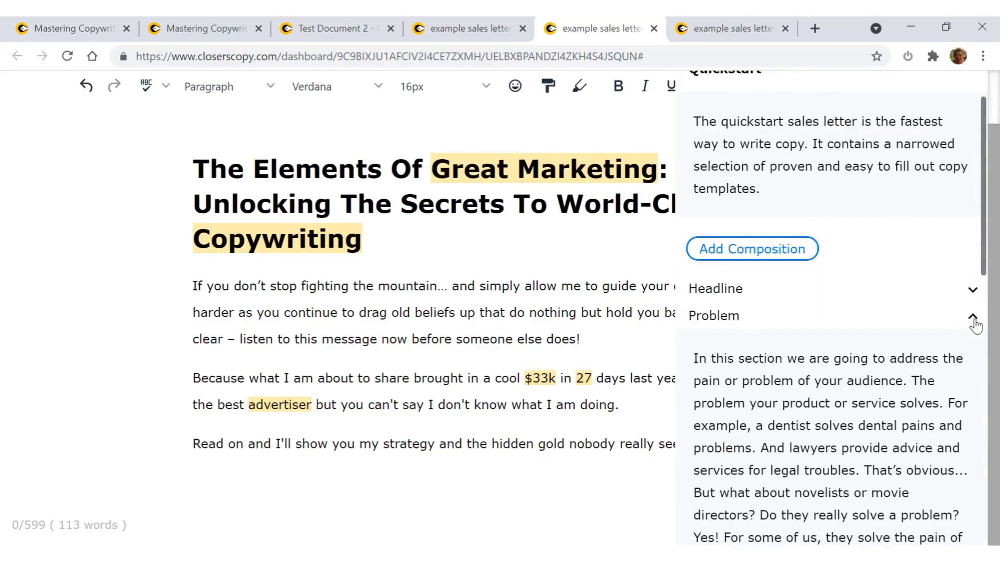
left_click(972, 317)
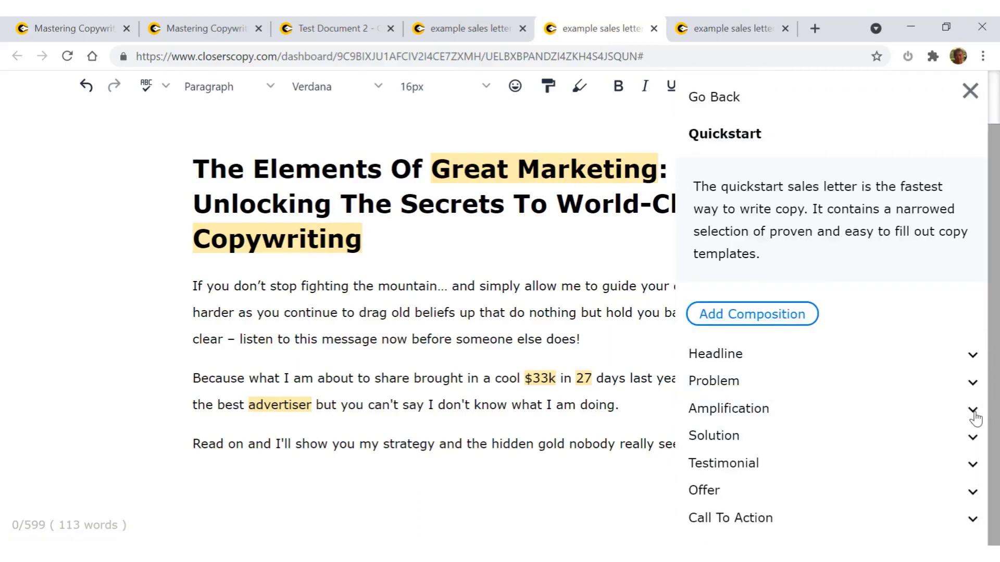
left_click(973, 410)
scroll(925, 471, "down", 7)
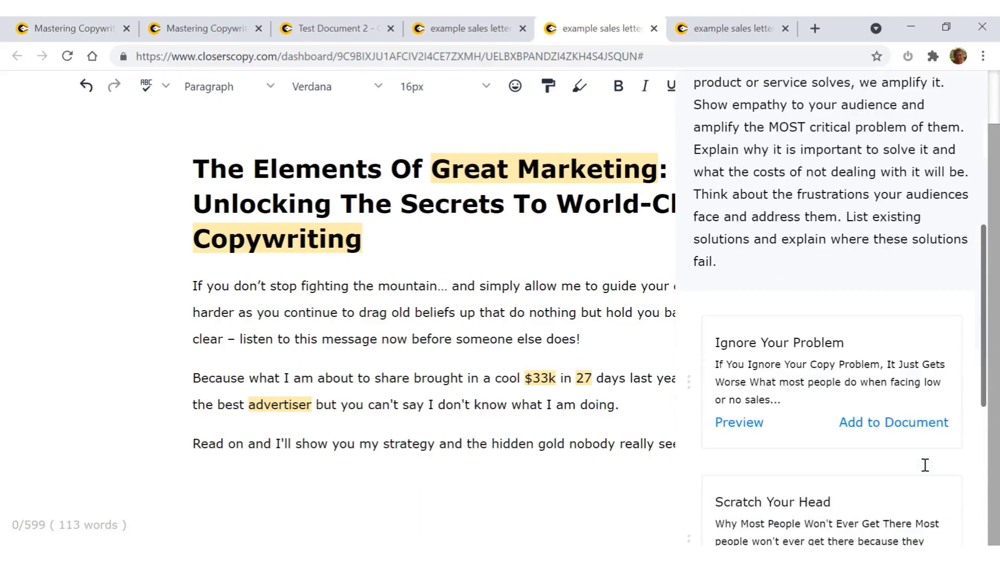
scroll(925, 465, "down", 4)
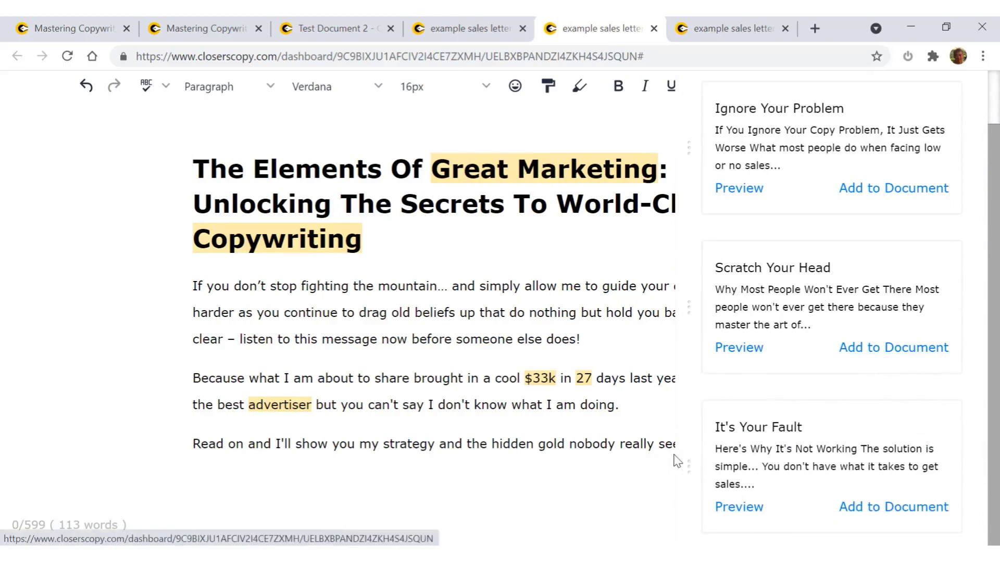
left_click(933, 353)
Collapse the Amplification section and add the Story template from the Solution section to the end of the document.
scroll(953, 341, "up", 5)
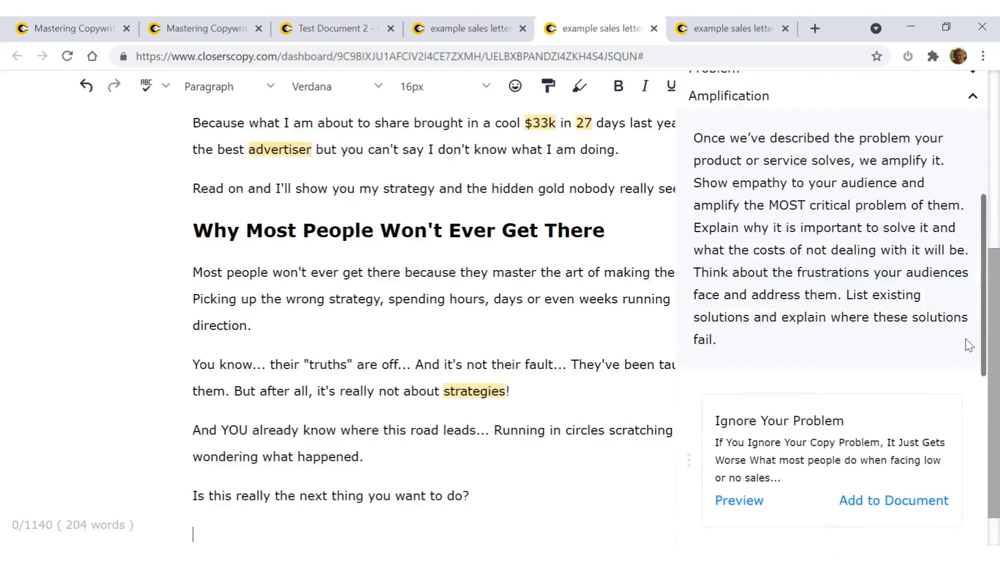
scroll(971, 340, "up", 5)
left_click(973, 331)
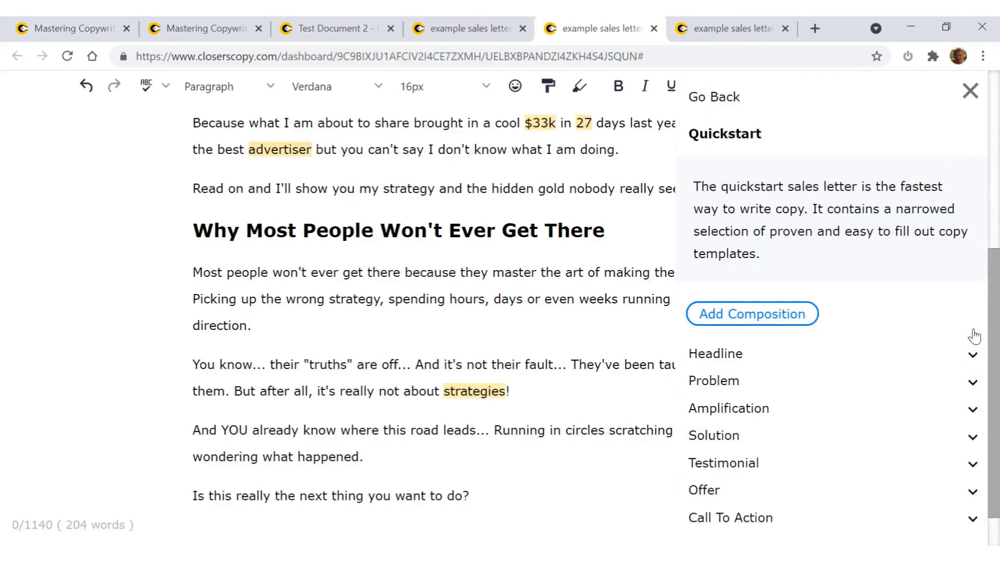
left_click(972, 438)
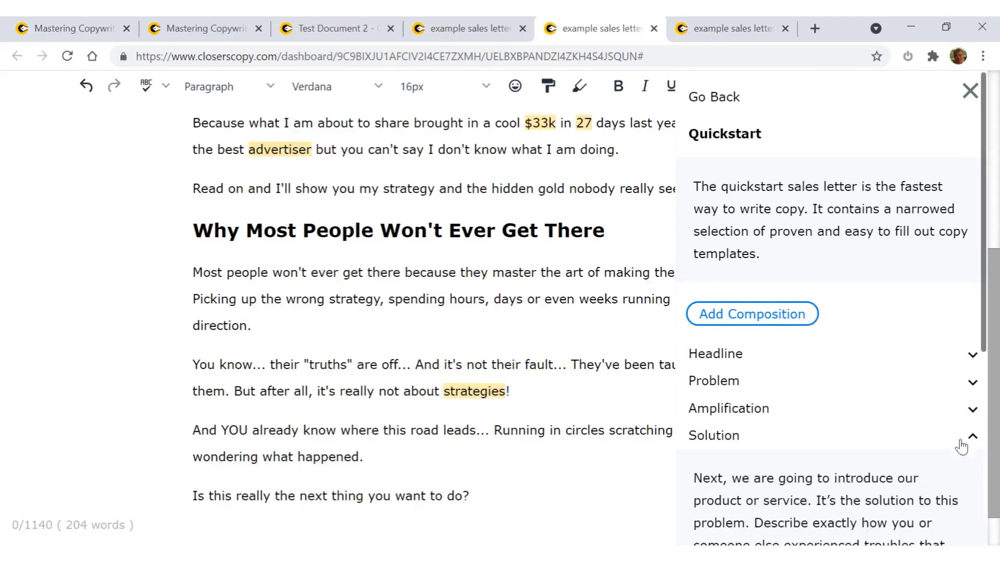
scroll(931, 450, "down", 5)
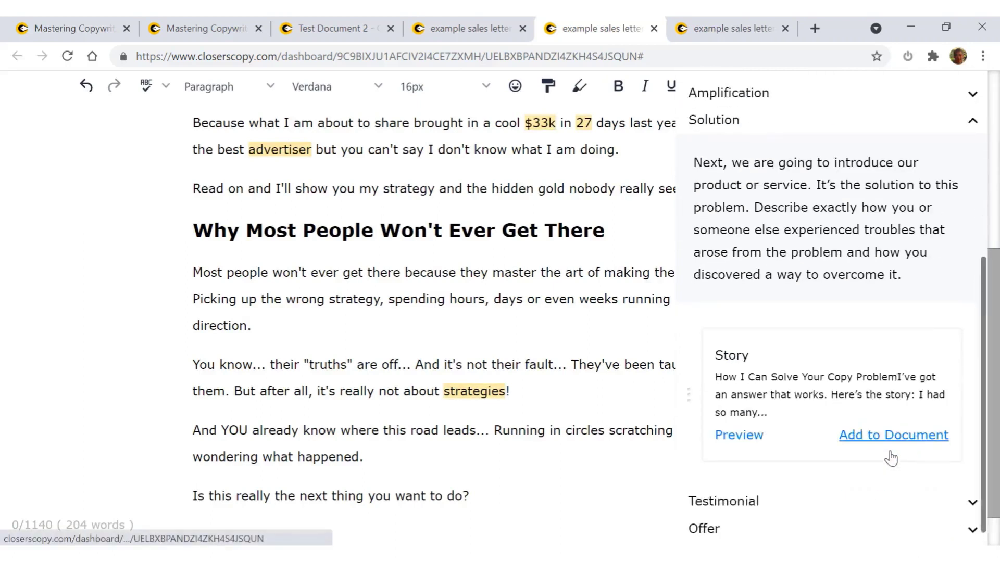
scroll(892, 457, "down", 1)
scroll(894, 458, "up", 3)
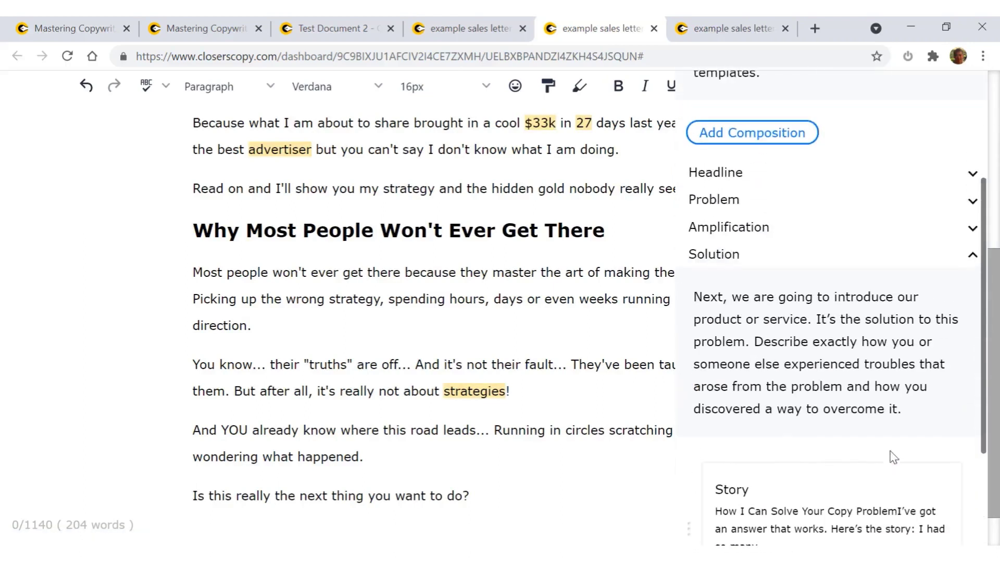
scroll(894, 457, "down", 3)
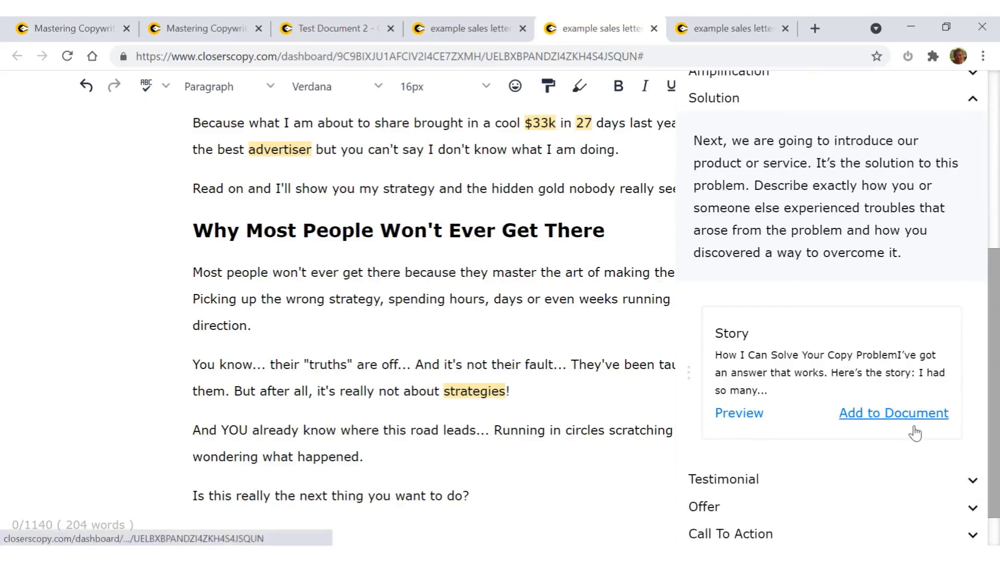
scroll(622, 468, "down", 1)
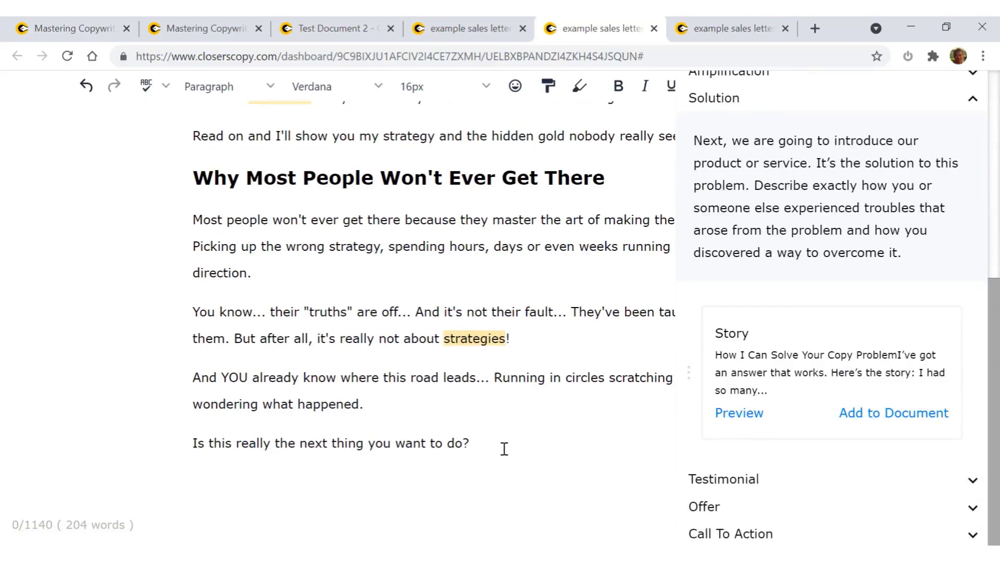
left_click(897, 423)
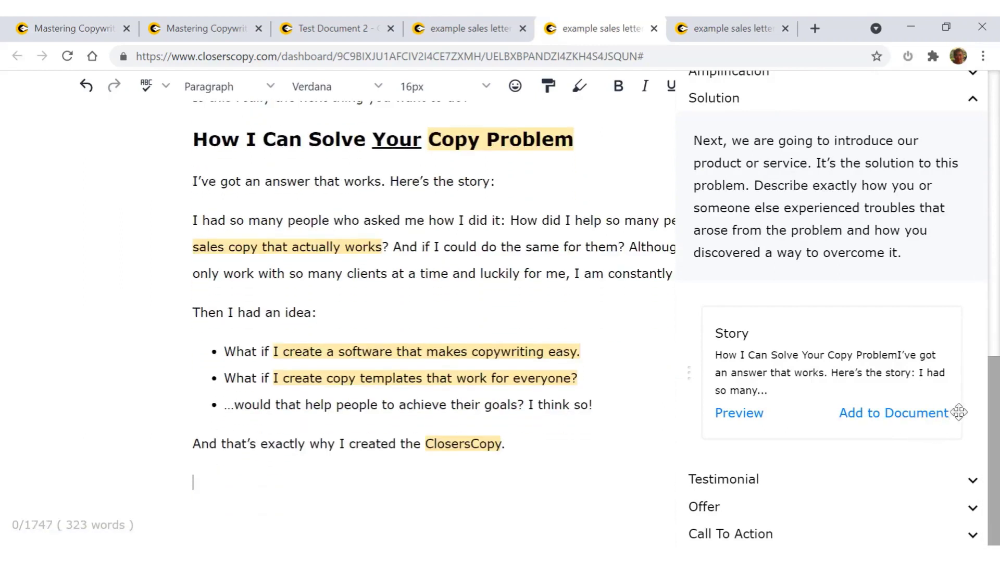
Collapse the Solution section and add the Quick Note template from the Testimonial section to the document.
scroll(973, 417, "up", 6)
left_click(973, 414)
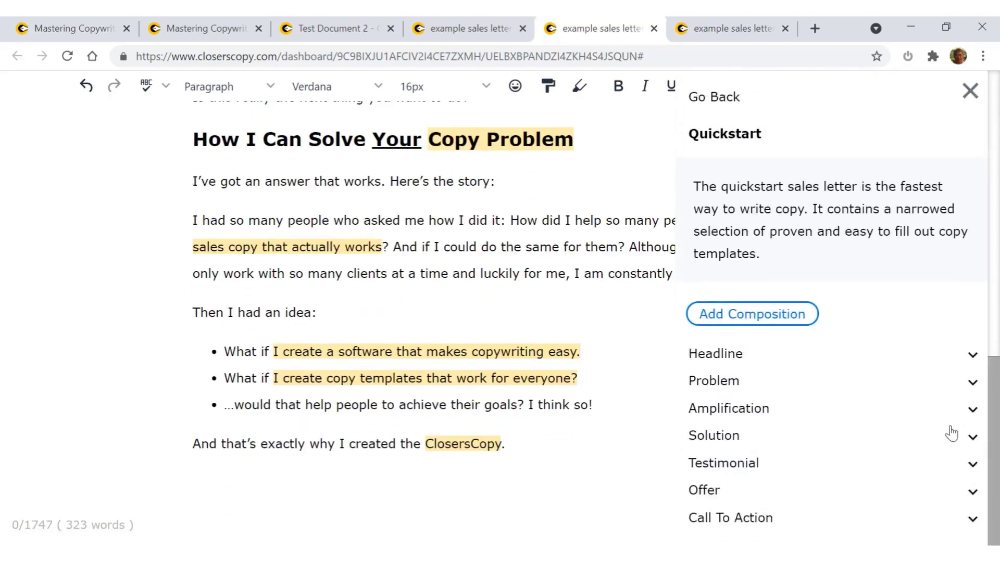
left_click(972, 465)
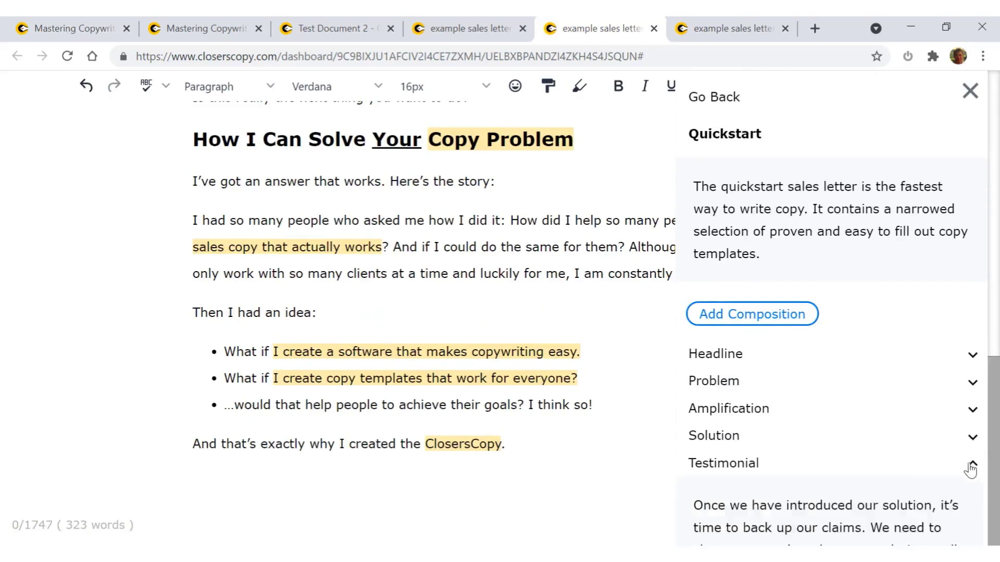
scroll(755, 469, "down", 4)
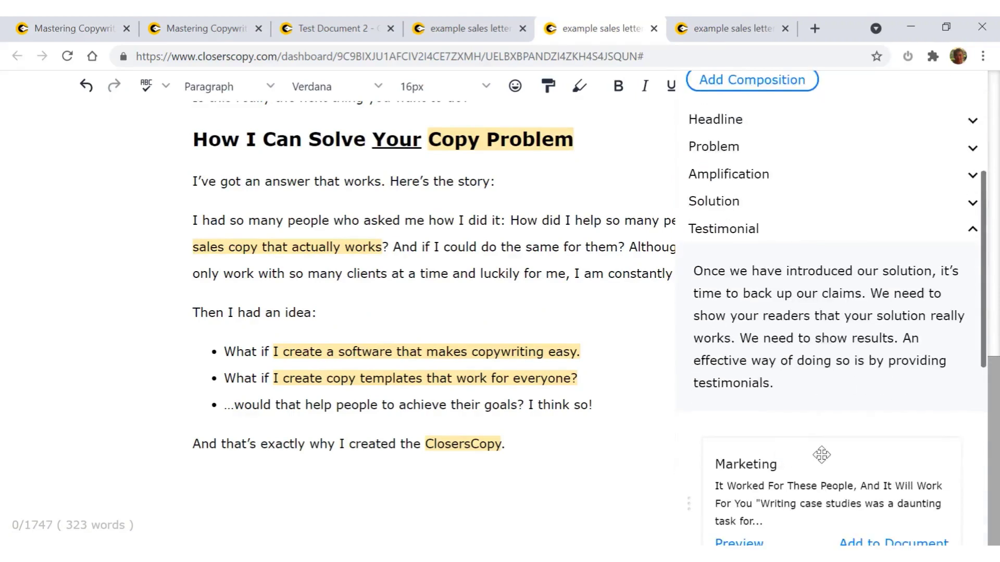
scroll(819, 454, "down", 5)
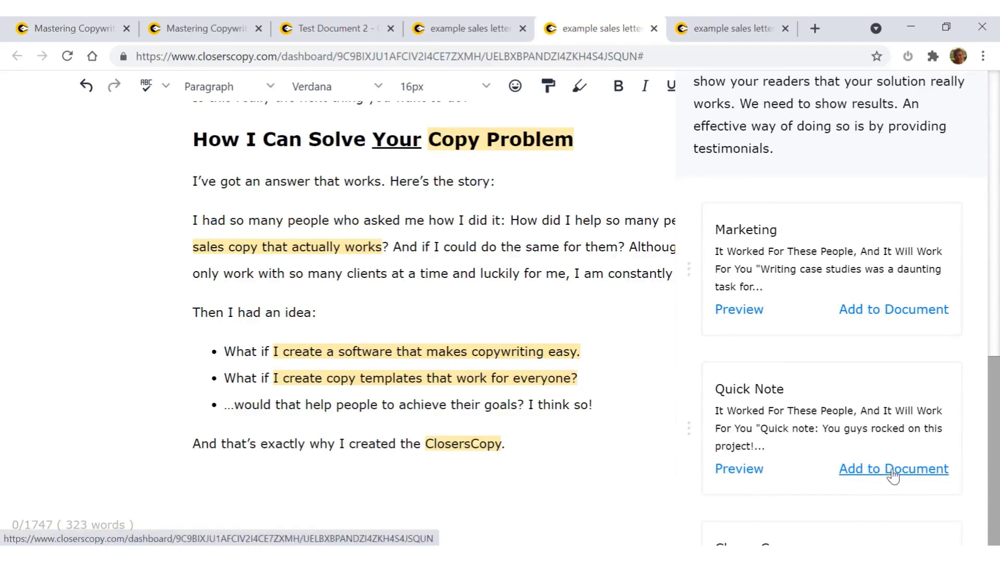
left_click(893, 470)
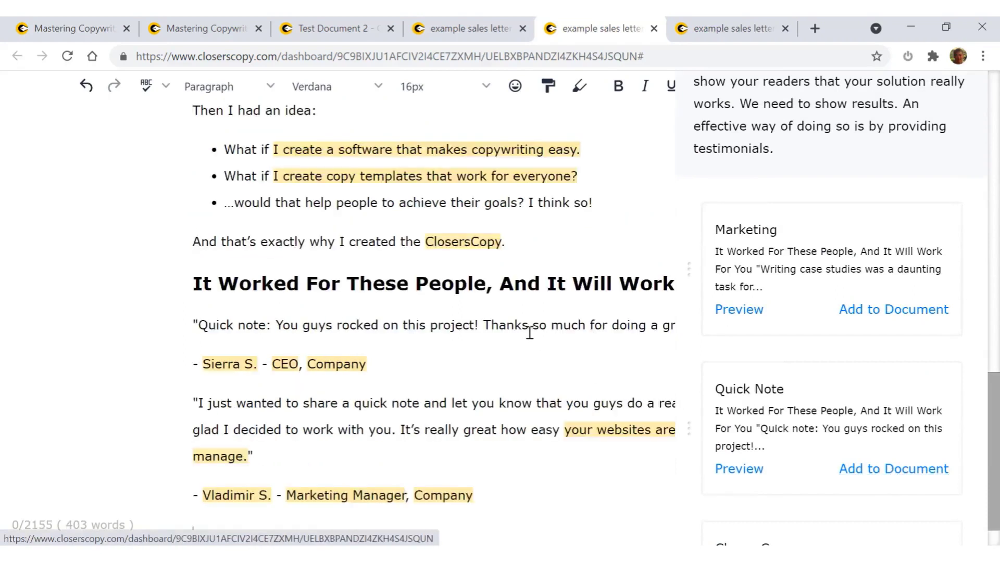
Collapse the Testimonial section and add the Missing Ingredient template from the Offer section below the testimonials.
scroll(885, 461, "down", 4)
scroll(915, 403, "up", 7)
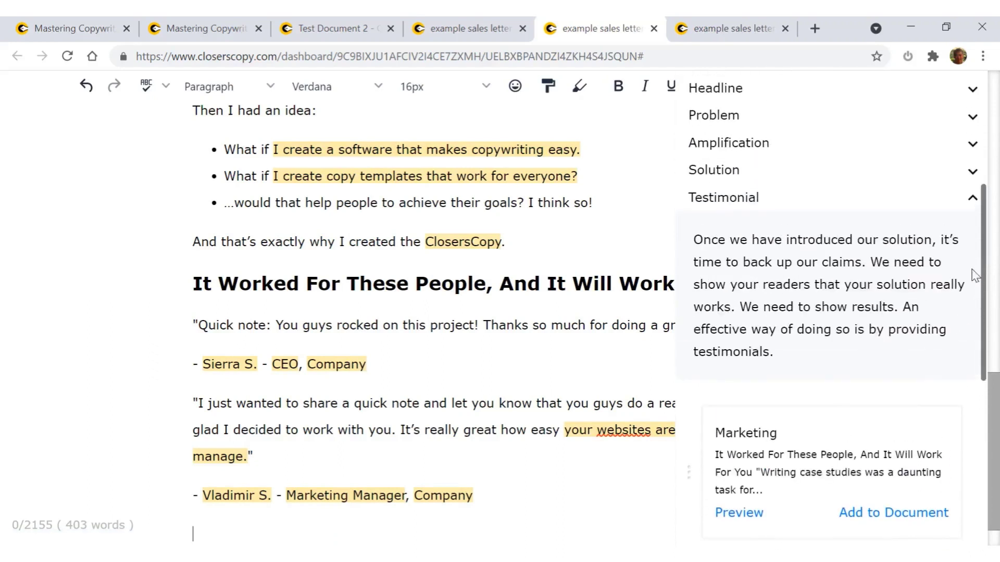
left_click(969, 199)
scroll(883, 434, "down", 2)
scroll(884, 434, "down", 1)
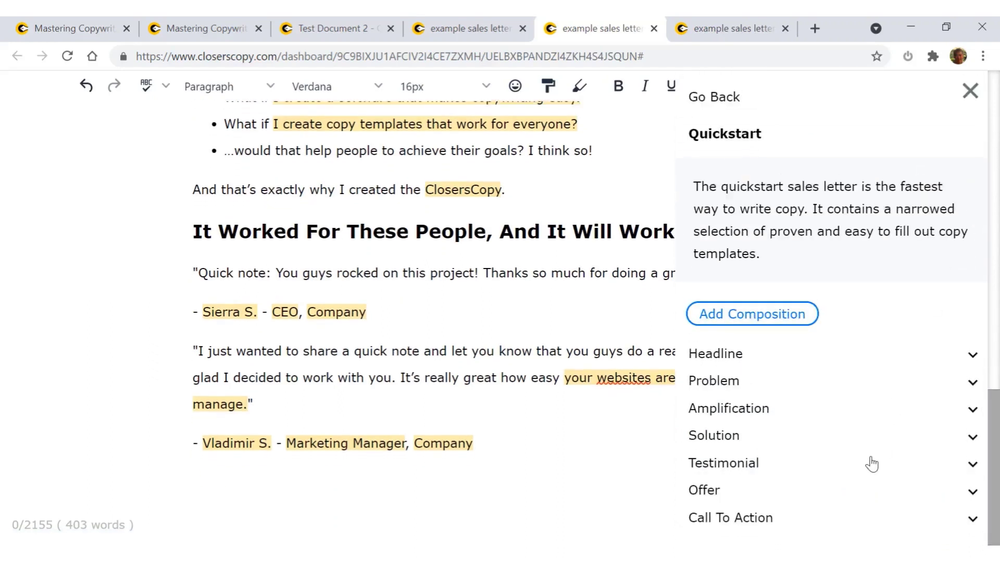
left_click(970, 498)
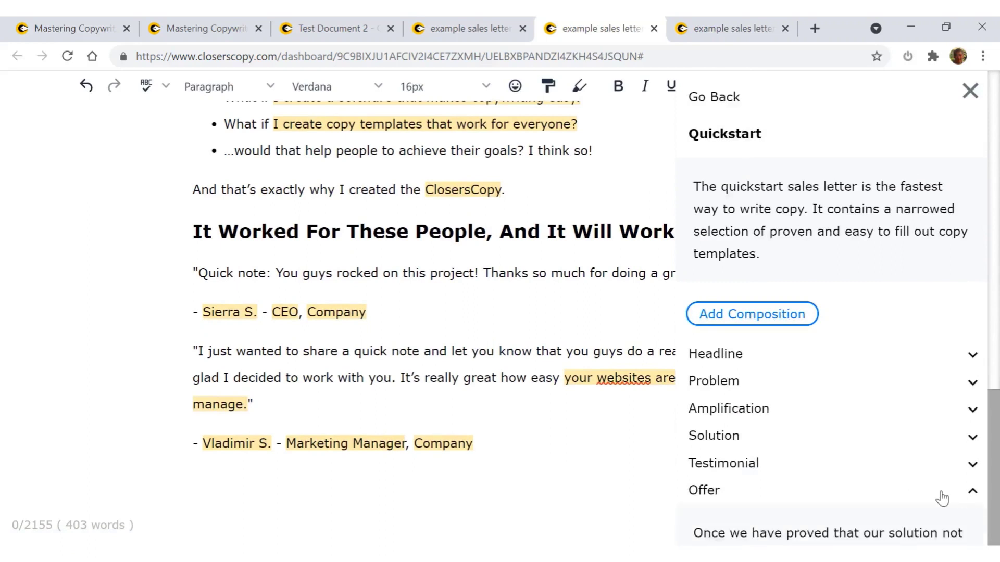
scroll(938, 501, "down", 9)
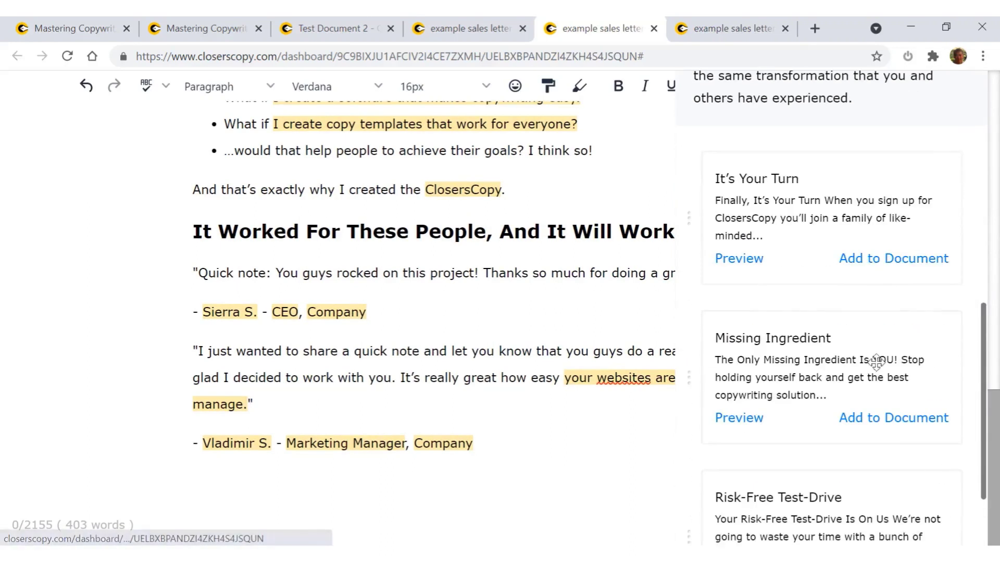
left_click(885, 428)
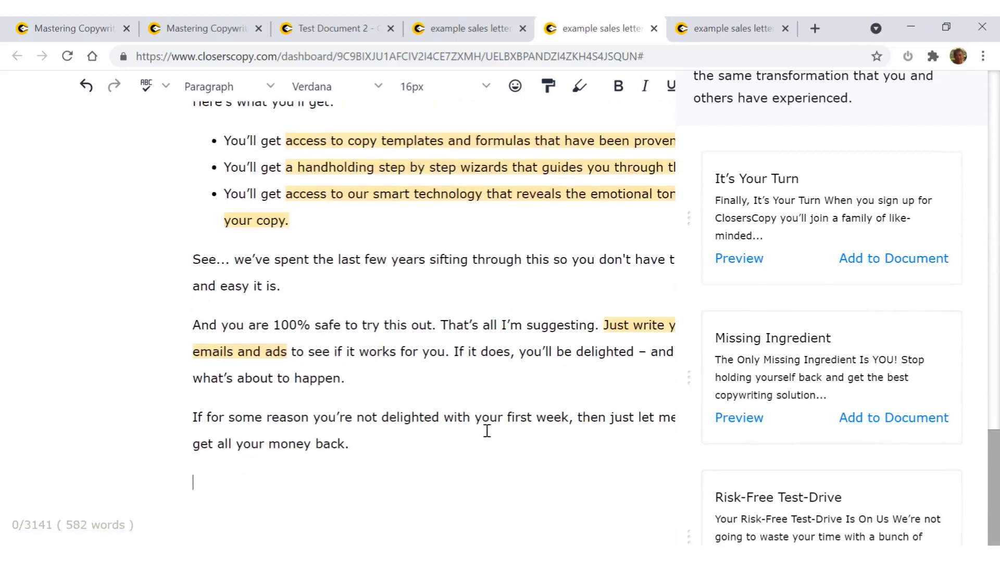
Add the Best Choice template from the Call To Action section to the end of the letter, leaving all Quickstart sections collapsed.
scroll(968, 359, "up", 5)
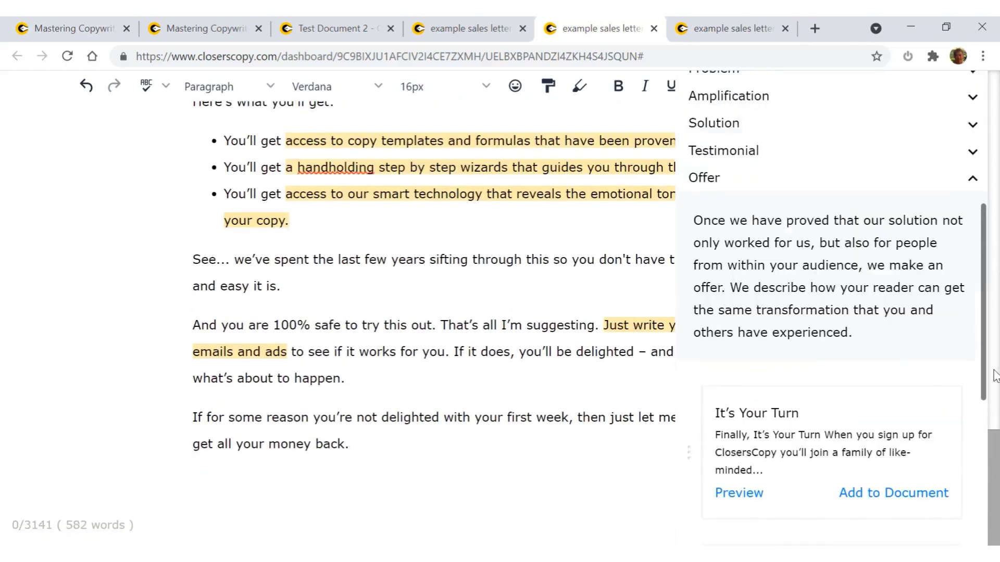
left_click(972, 179)
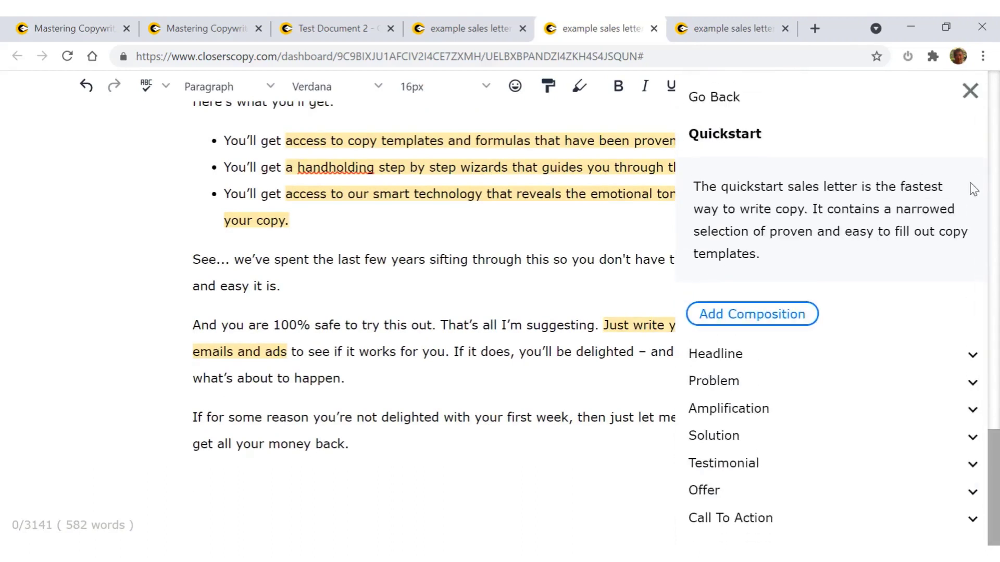
left_click(972, 528)
scroll(828, 500, "down", 10)
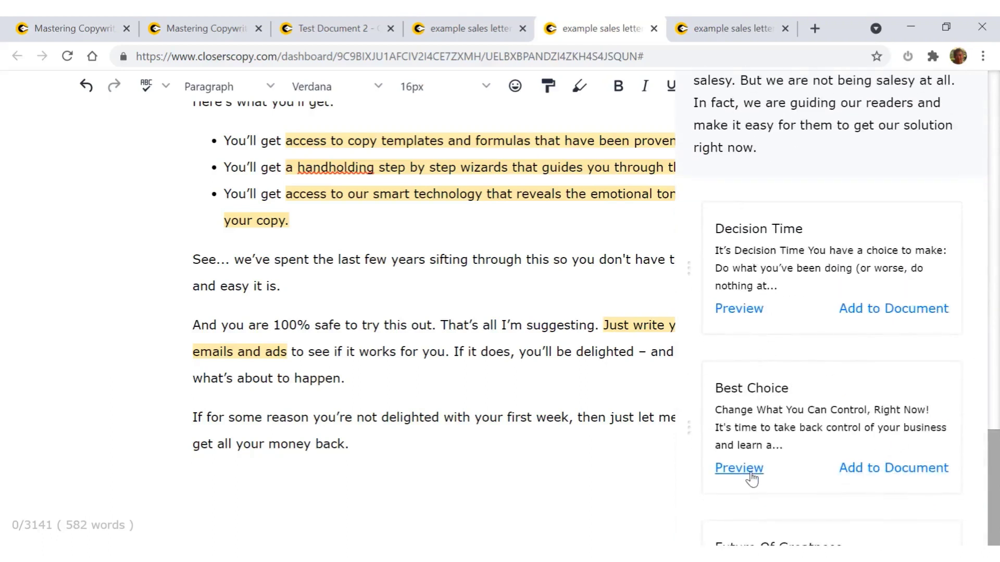
left_click(887, 475)
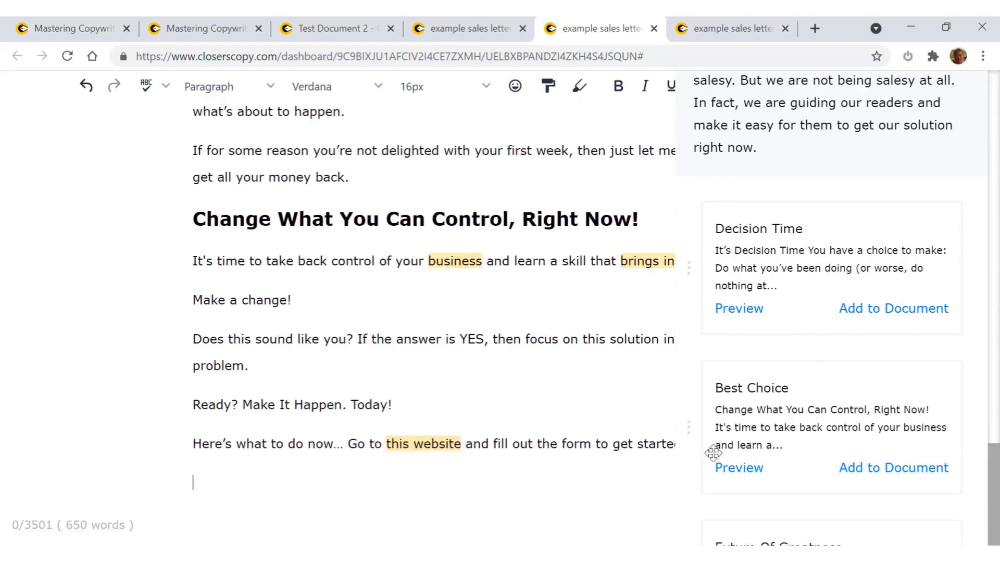
scroll(714, 453, "down", 3)
scroll(924, 353, "up", 6)
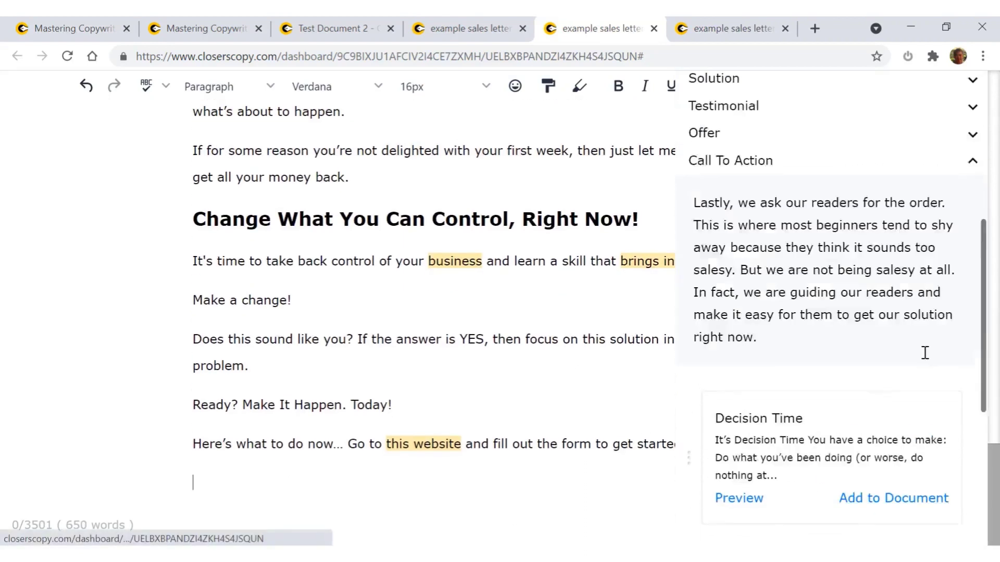
scroll(924, 353, "up", 6)
scroll(942, 397, "down", 3)
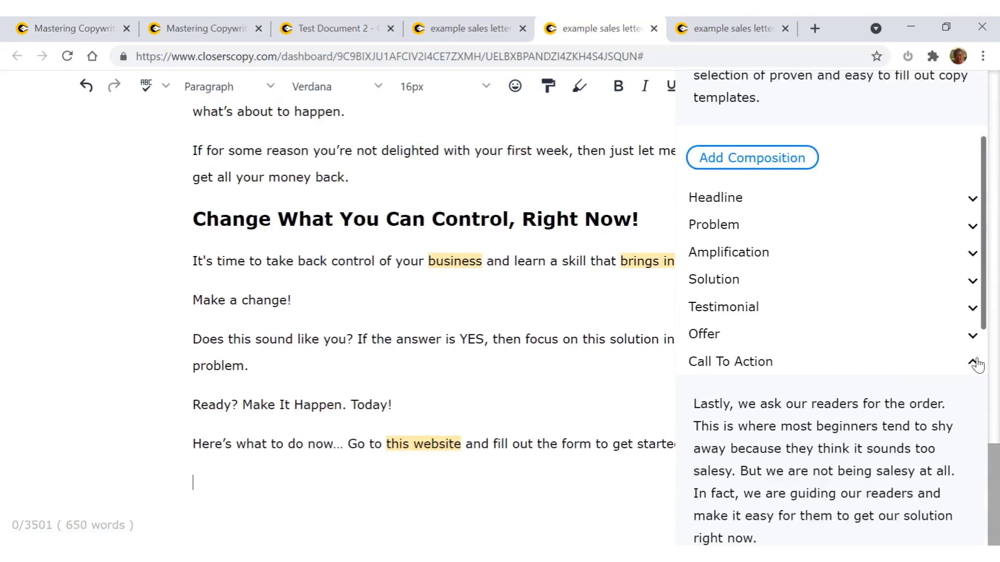
left_click(972, 363)
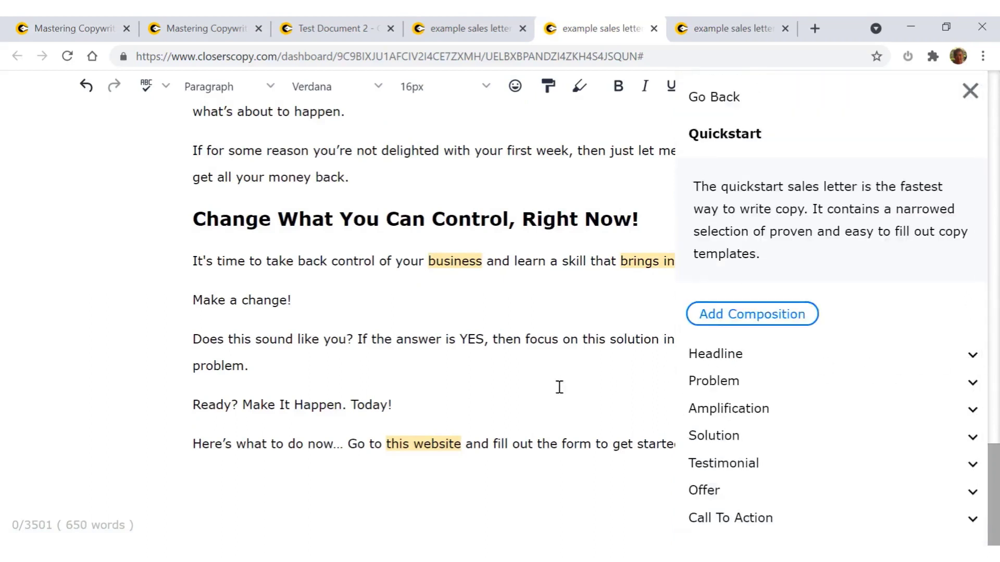
Close the Quickstart templates and review the assembled sales letter from the headline downward.
scroll(559, 384, "up", 6)
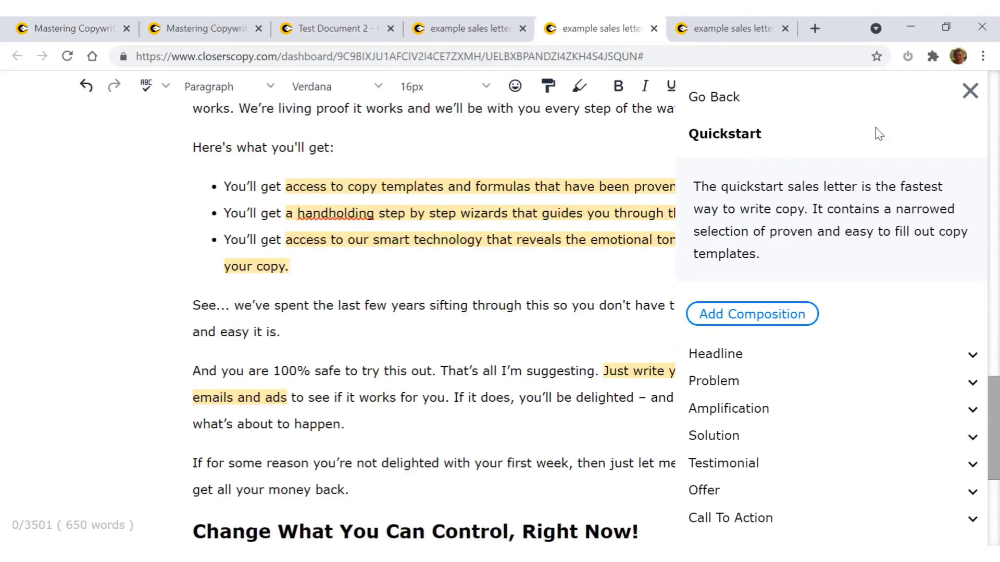
left_click(969, 91)
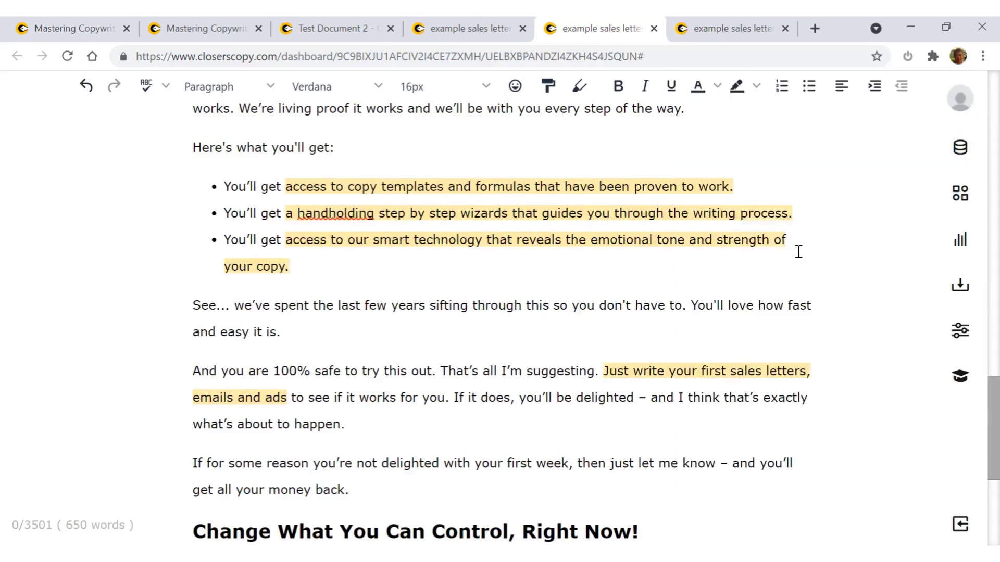
scroll(794, 242, "up", 20)
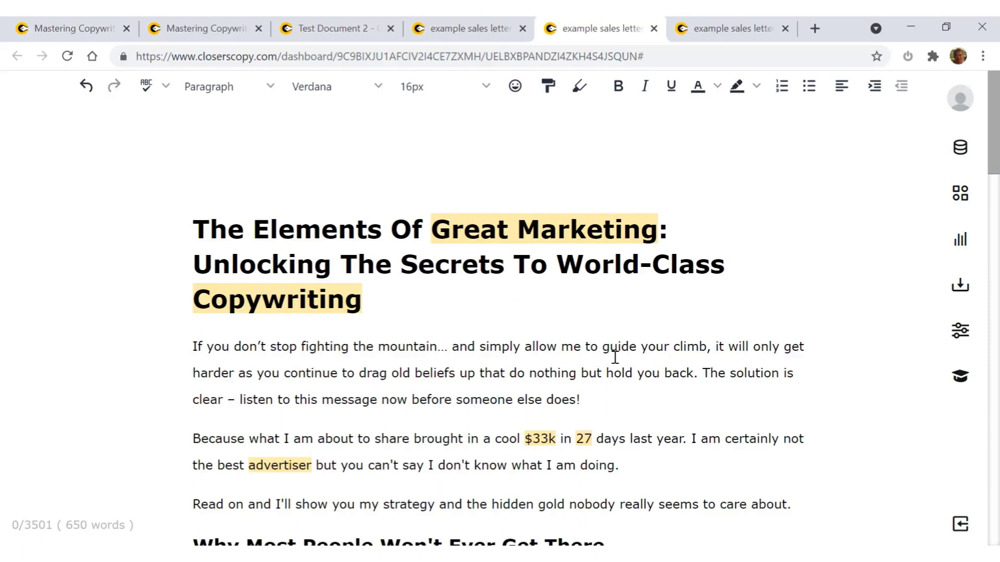
scroll(614, 357, "down", 3)
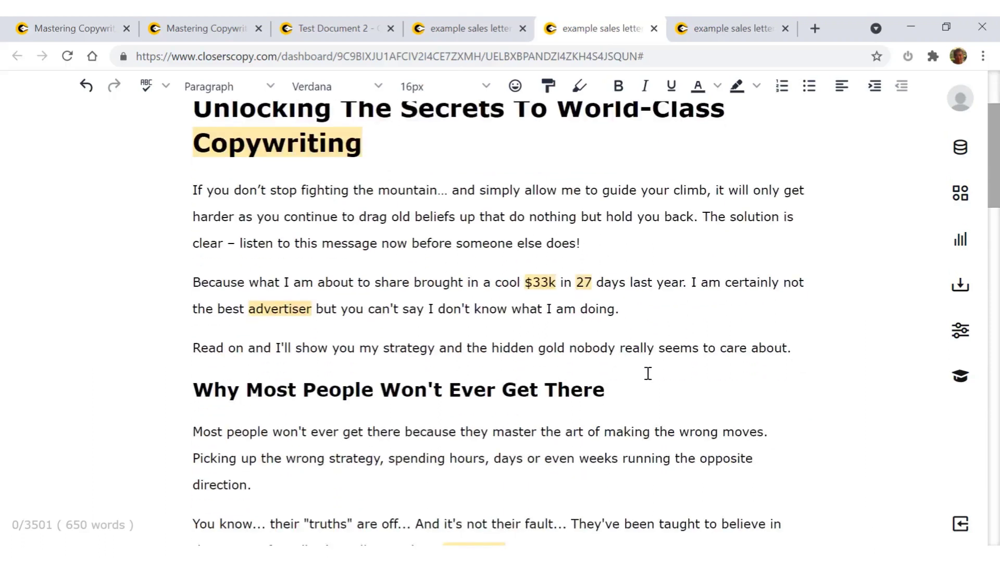
scroll(647, 374, "down", 3)
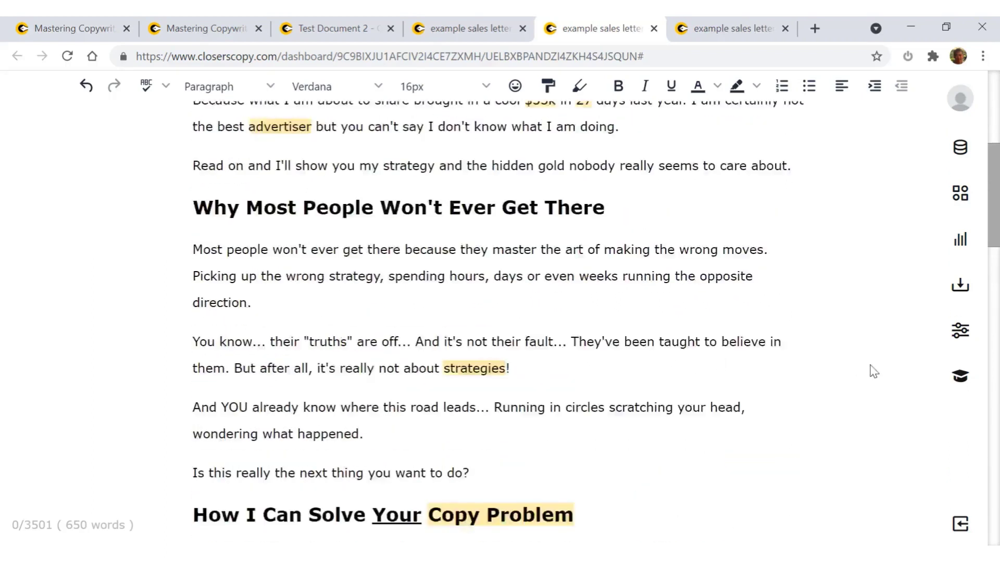
Run the Emotions insight on the sales letter, review the sentiment and emotion results, and close the report.
scroll(875, 370, "up", 6)
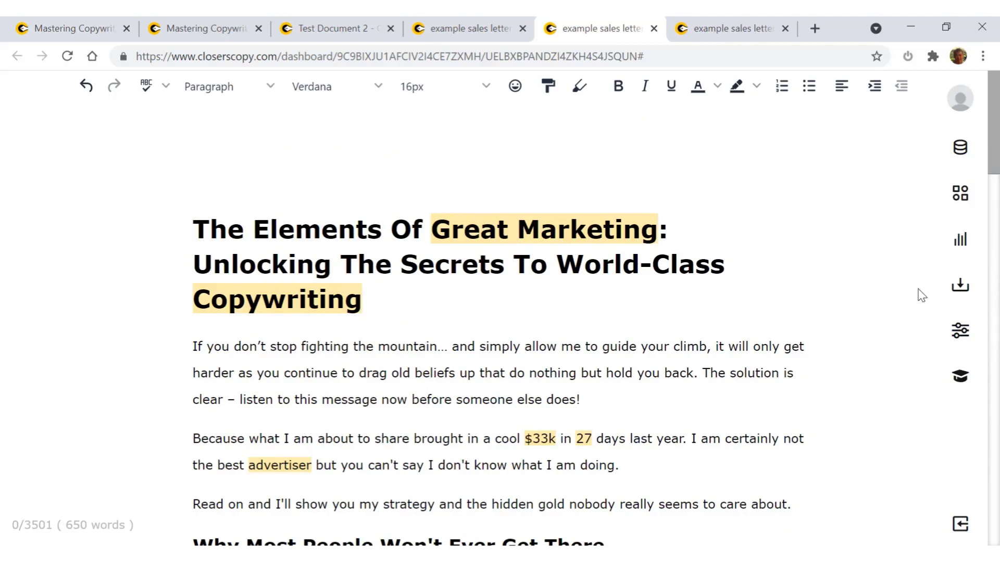
left_click(961, 245)
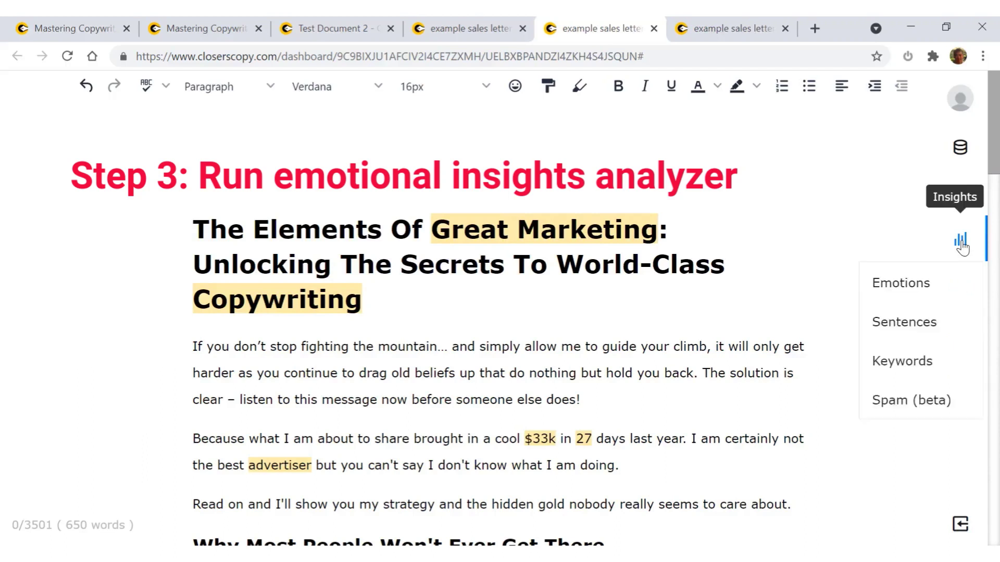
left_click(914, 294)
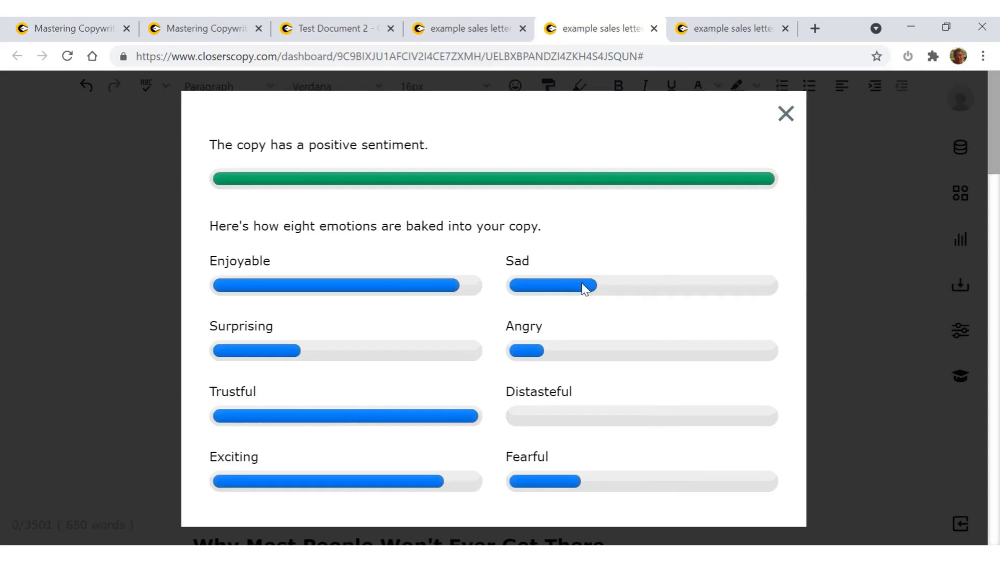
left_click(785, 115)
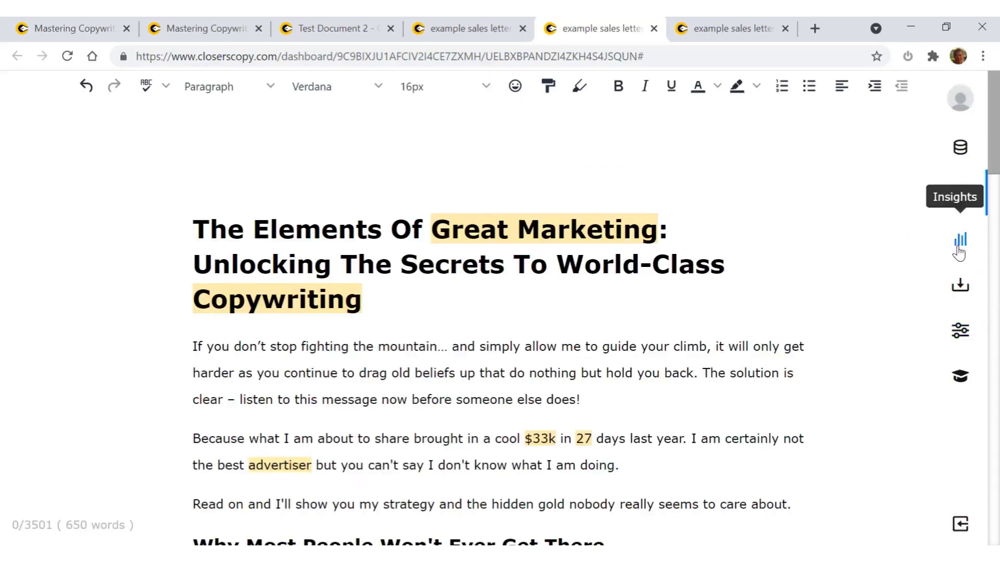
Run the Sentences insight on the letter, review every flagged long and short sentence, and close the report.
left_click(959, 249)
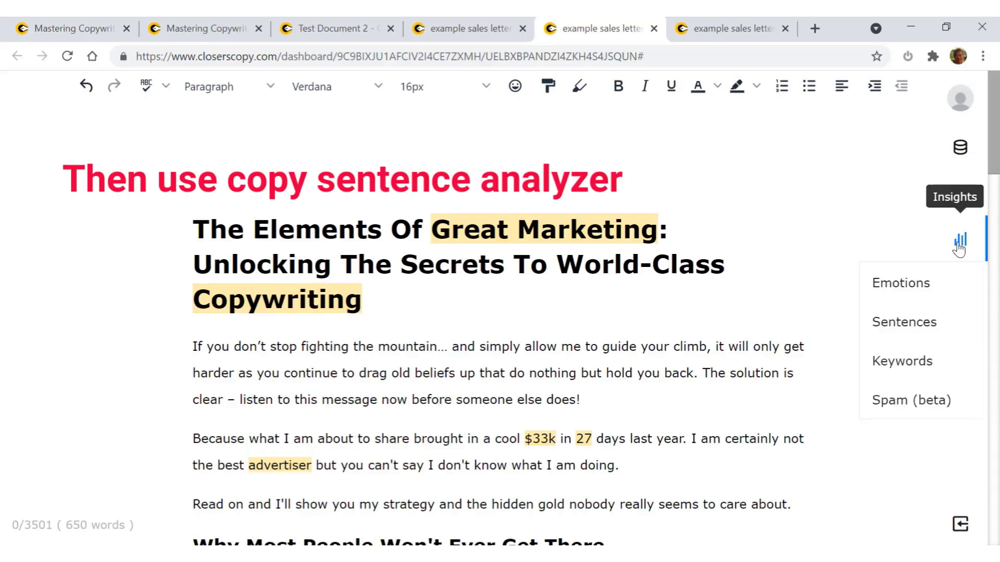
left_click(909, 325)
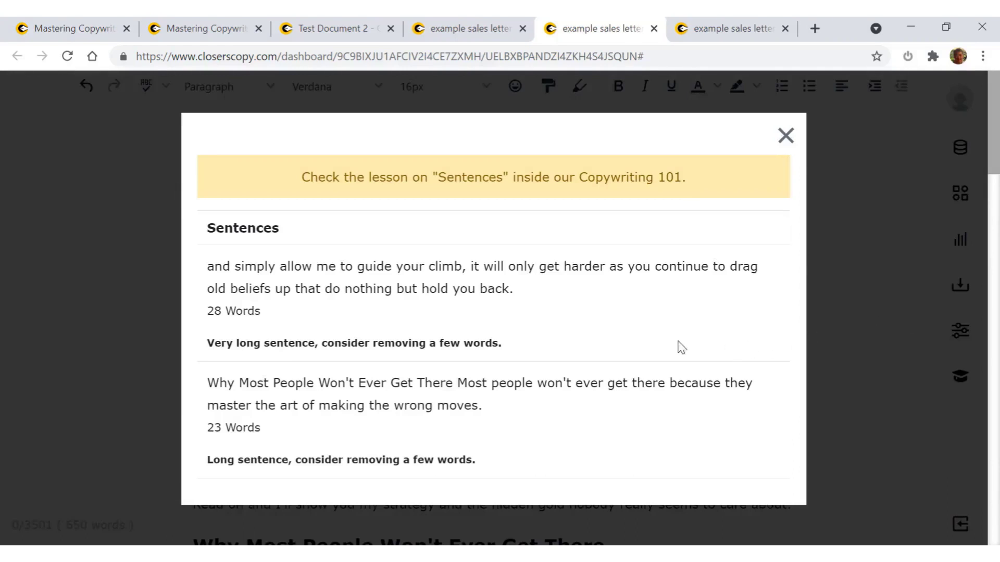
scroll(677, 348, "down", 2)
scroll(681, 349, "up", 2)
scroll(499, 396, "down", 2)
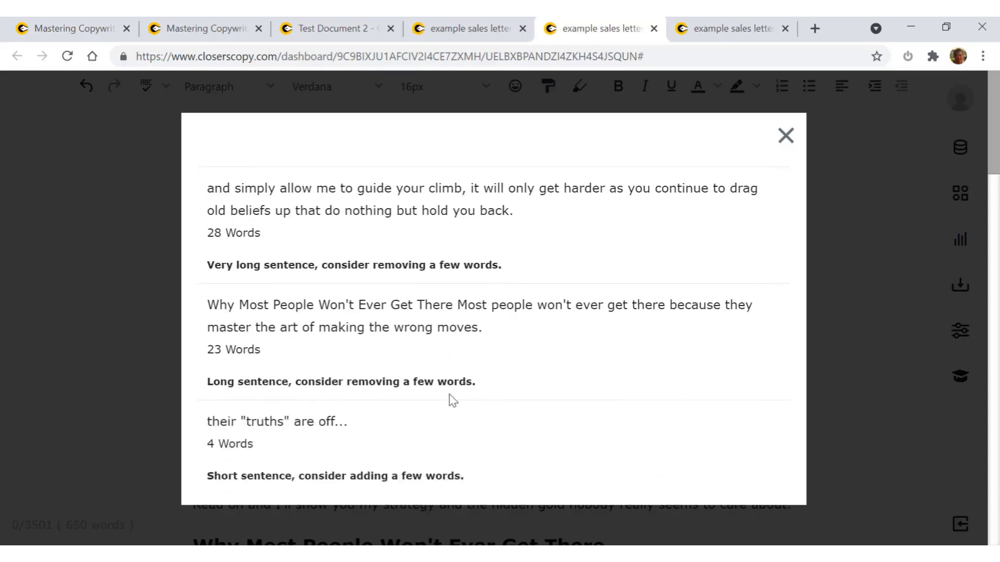
scroll(451, 400, "down", 4)
scroll(439, 382, "down", 3)
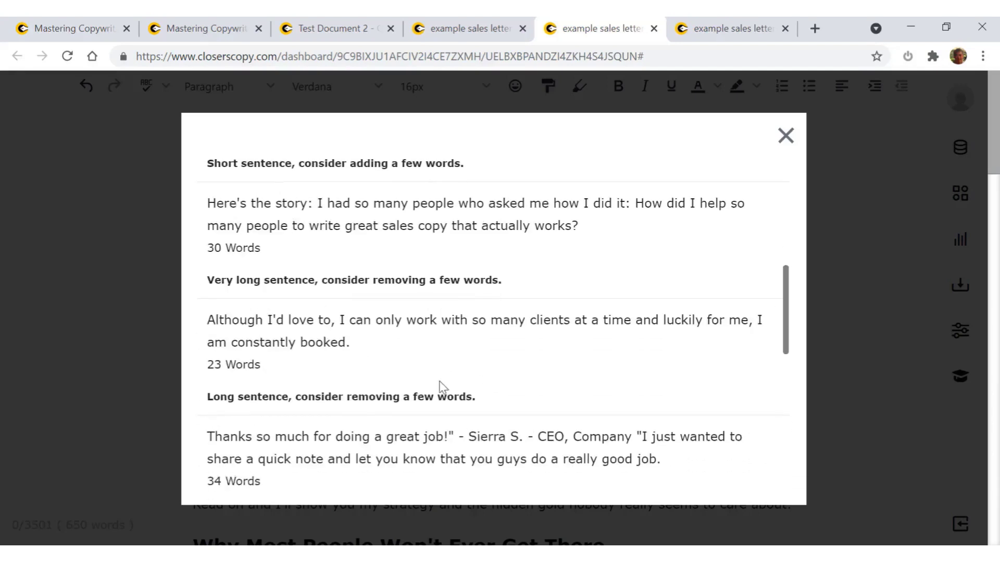
scroll(424, 401, "down", 6)
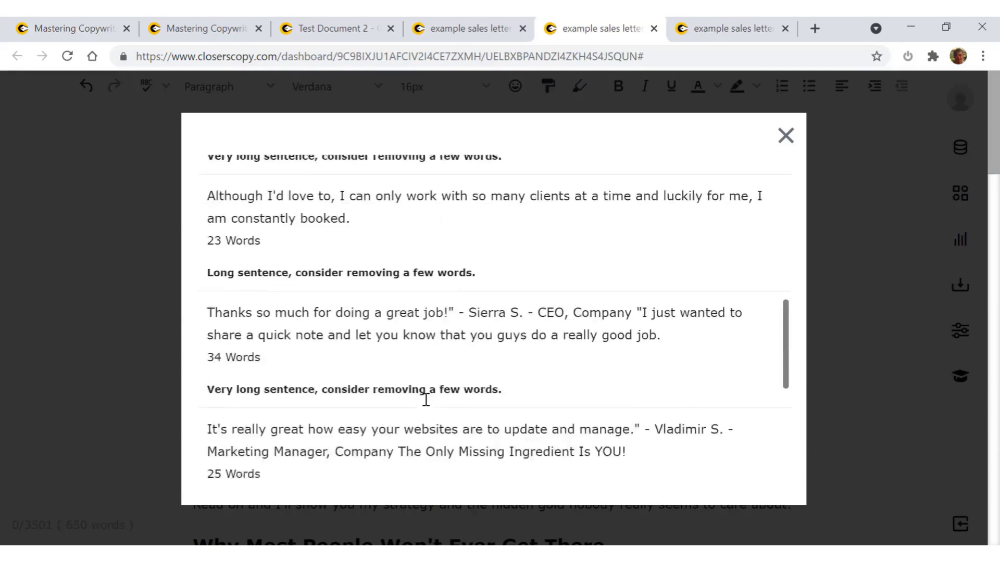
scroll(427, 403, "down", 3)
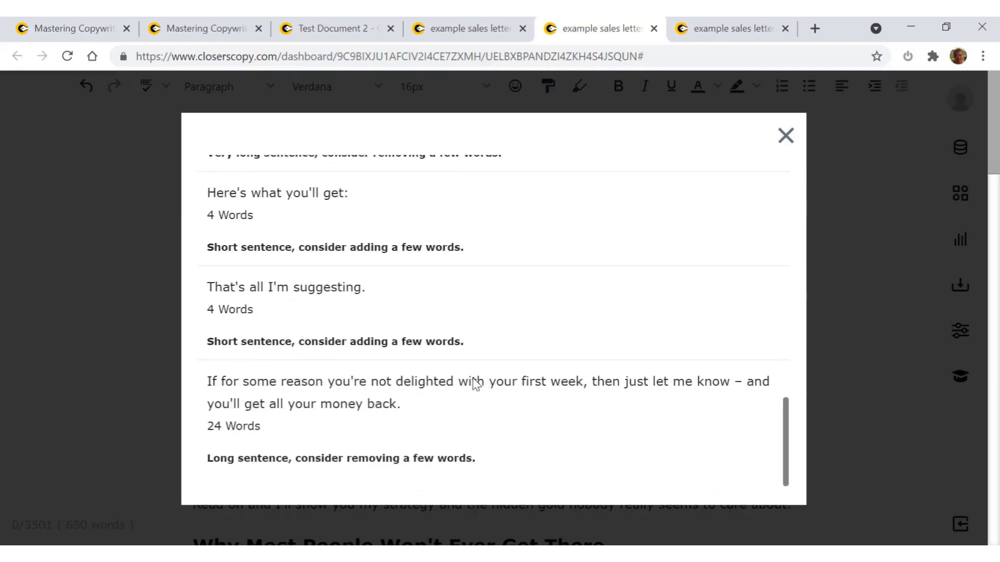
scroll(473, 385, "up", 13)
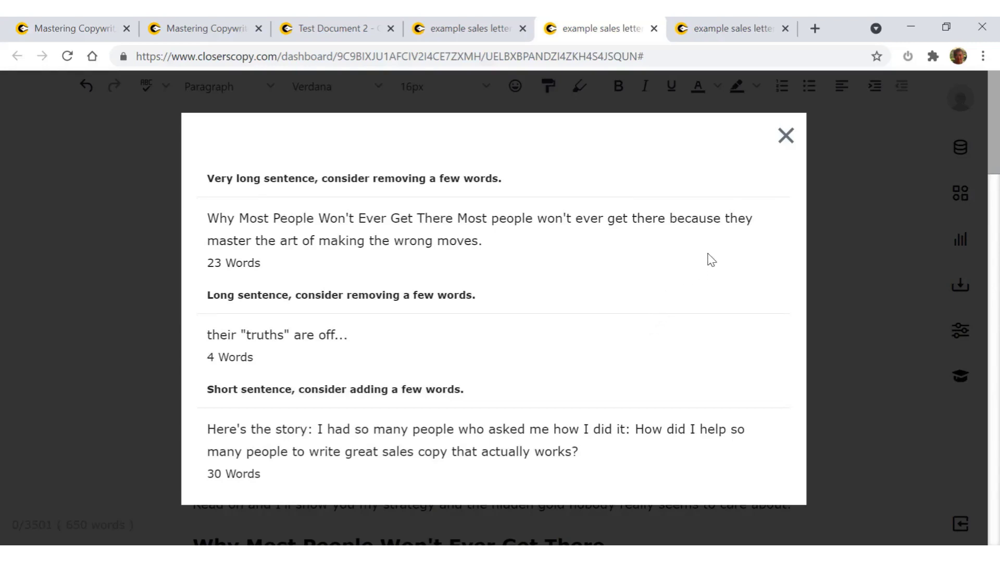
left_click(785, 136)
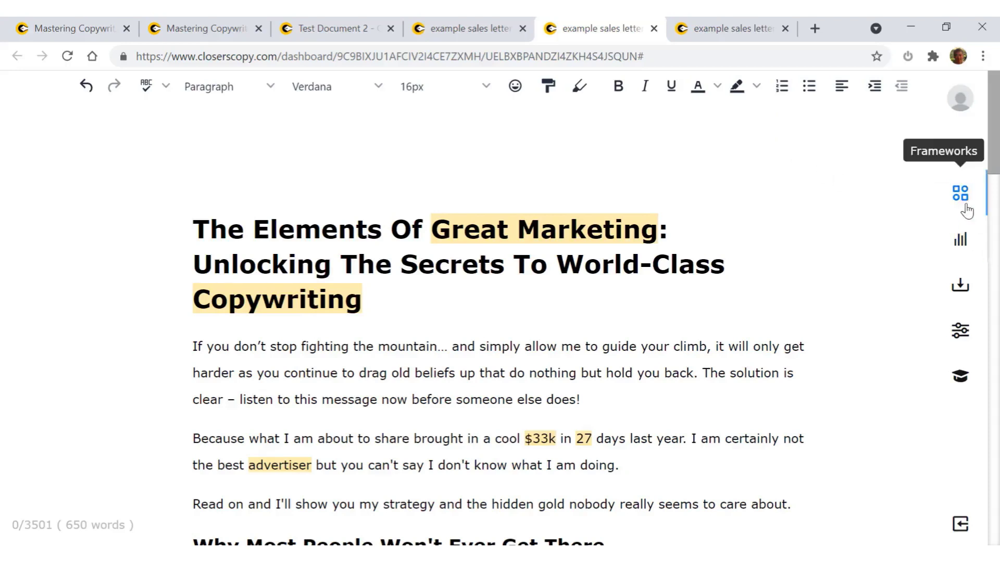
Run the Keywords insight on the letter, review the word occurrences and densities, and close the report.
left_click(961, 249)
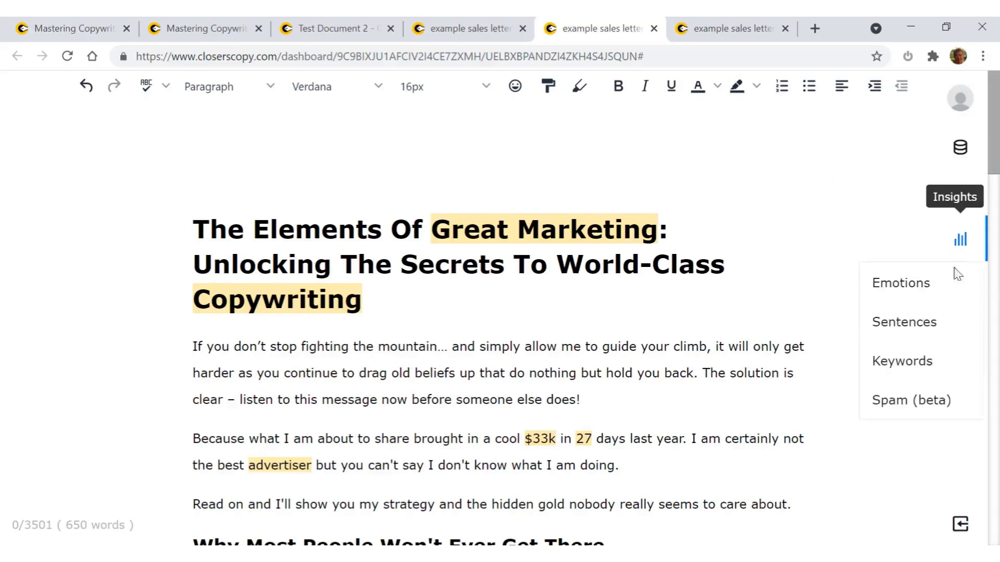
left_click(905, 368)
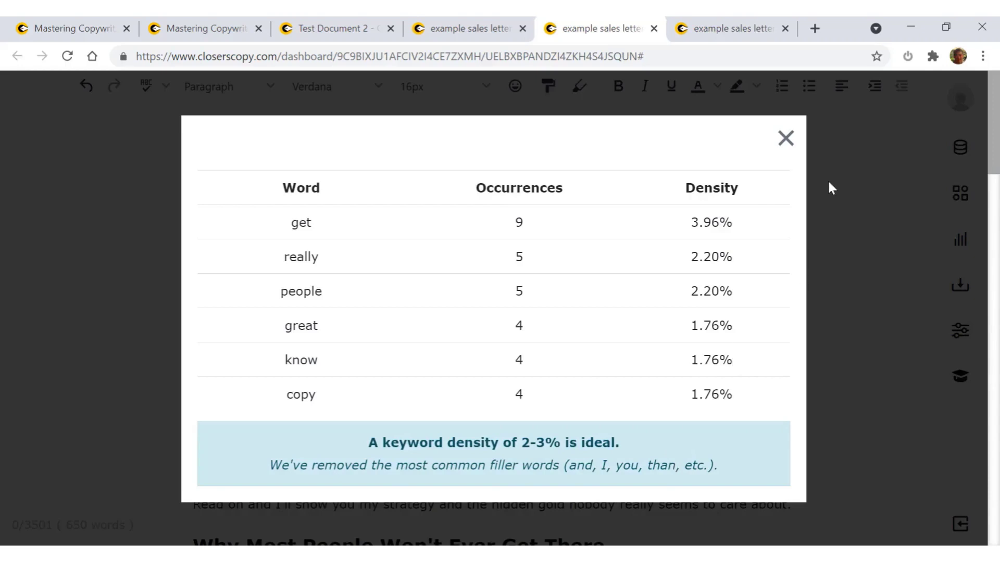
left_click(788, 150)
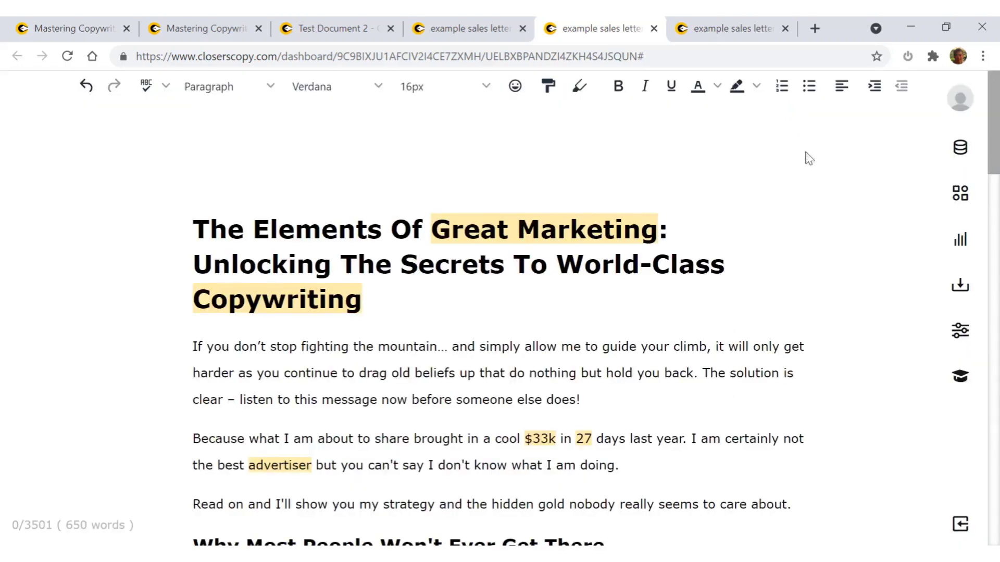
Run the Spam (beta) insight on the letter, review its verdict, and close the report and the list of insights.
left_click(962, 247)
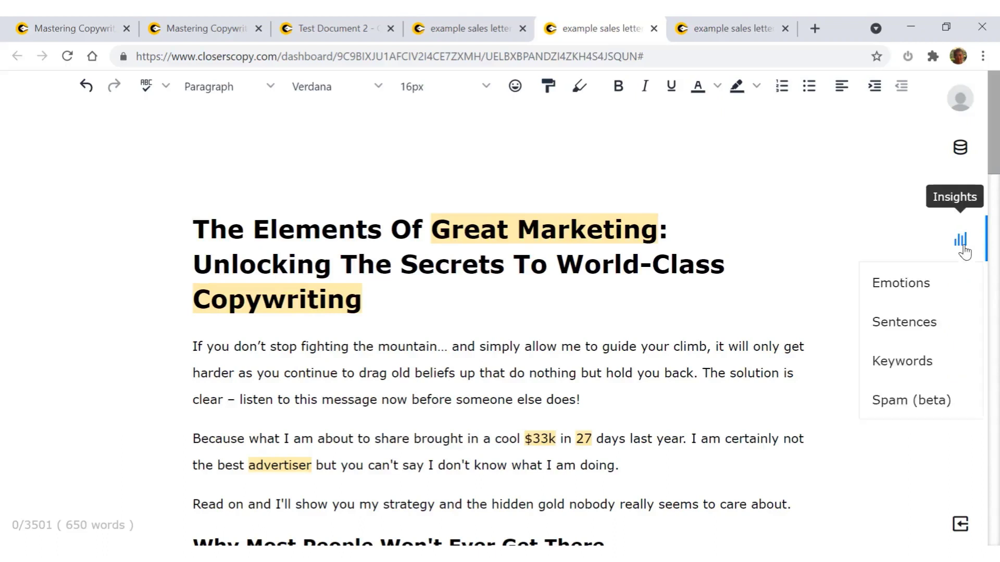
left_click(903, 409)
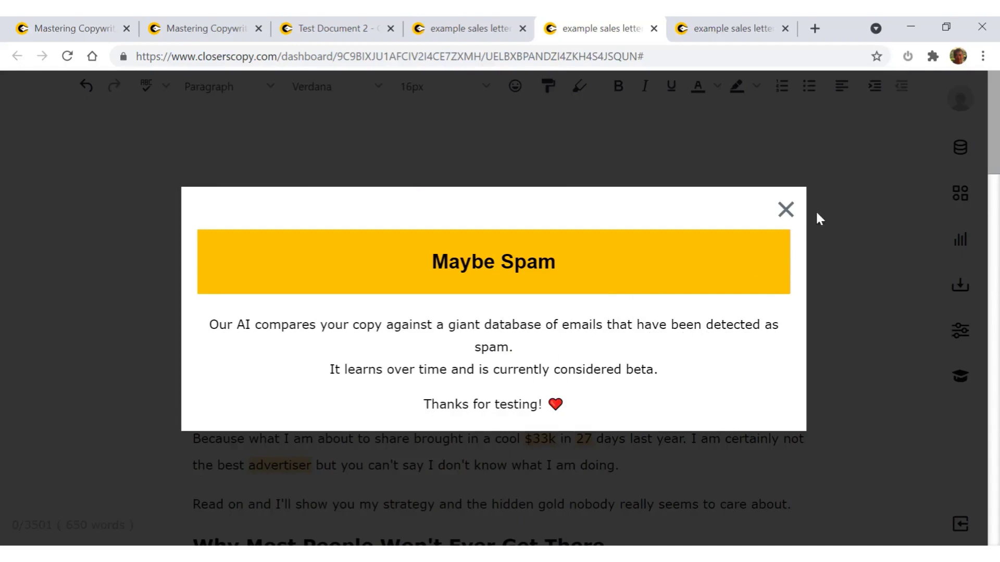
left_click(787, 212)
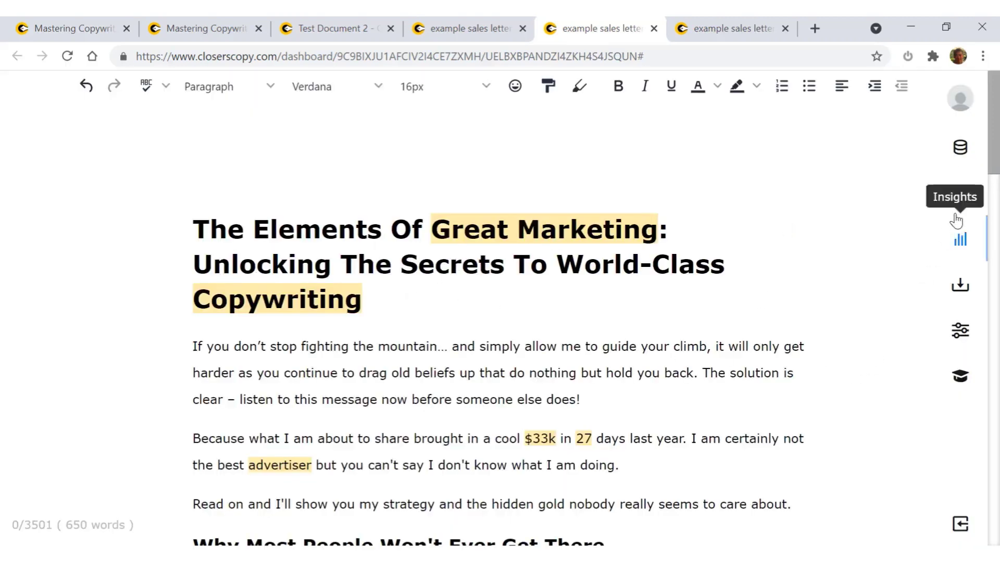
left_click(962, 237)
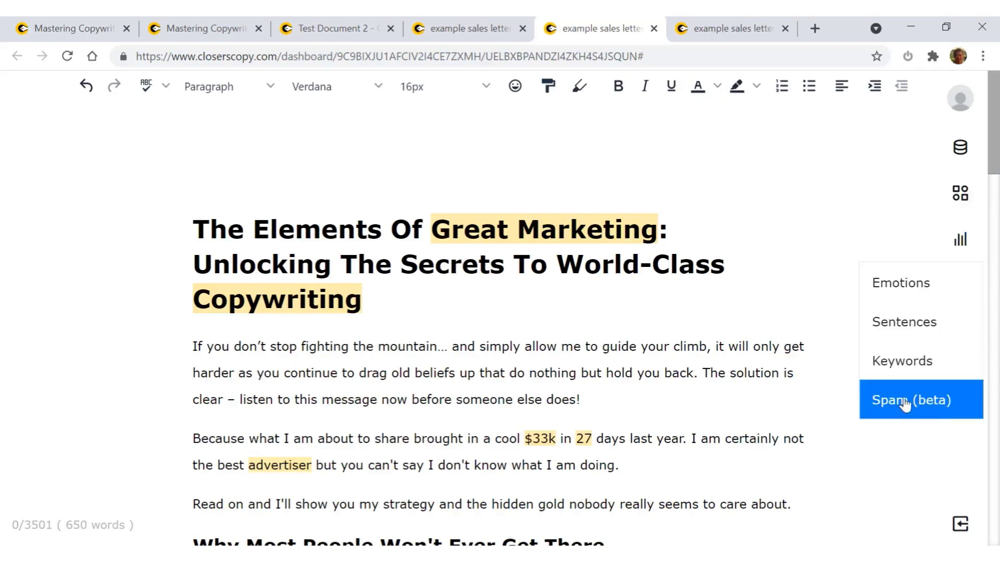
left_click(963, 240)
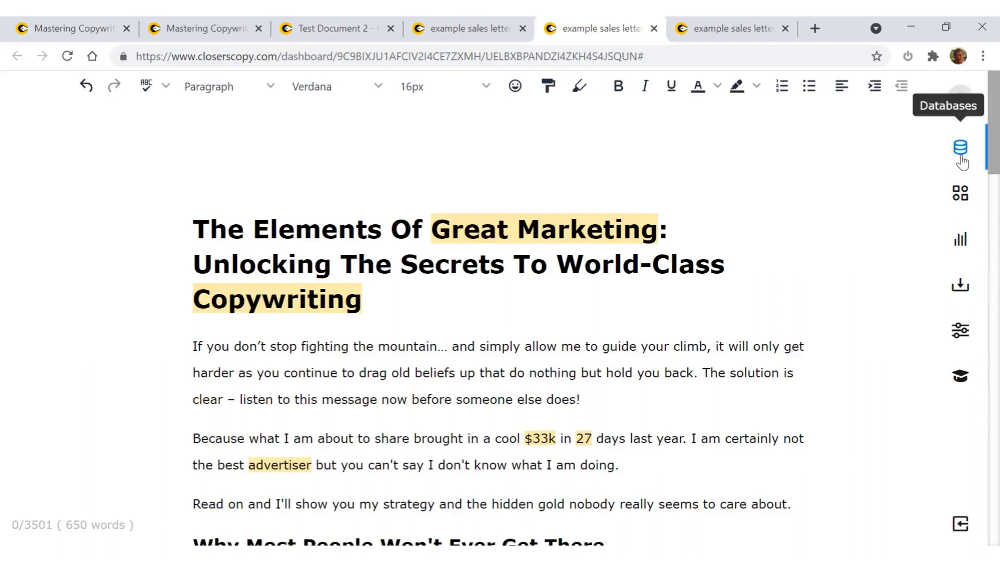
Open the Words database and display the Sensory Words list.
left_click(961, 160)
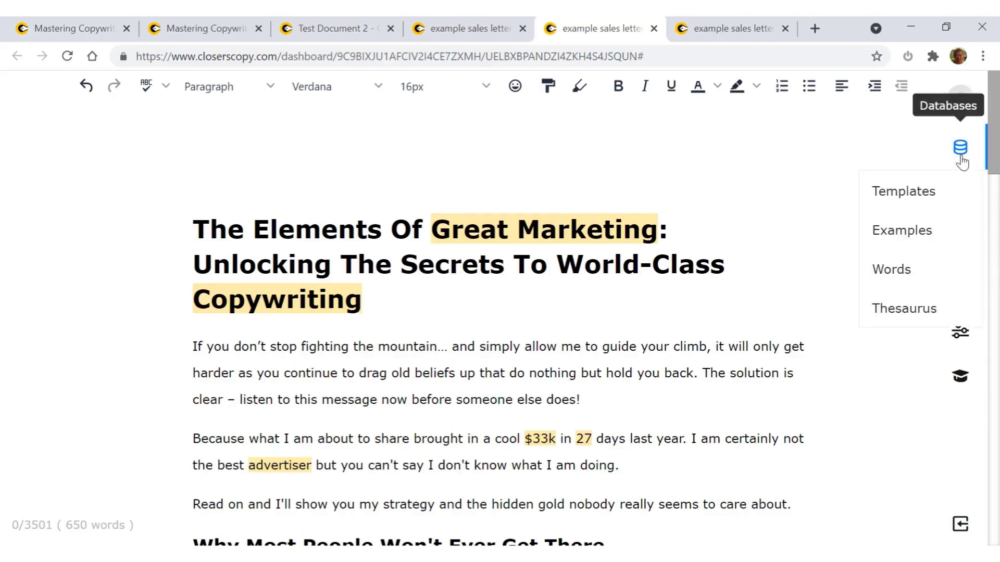
left_click(904, 284)
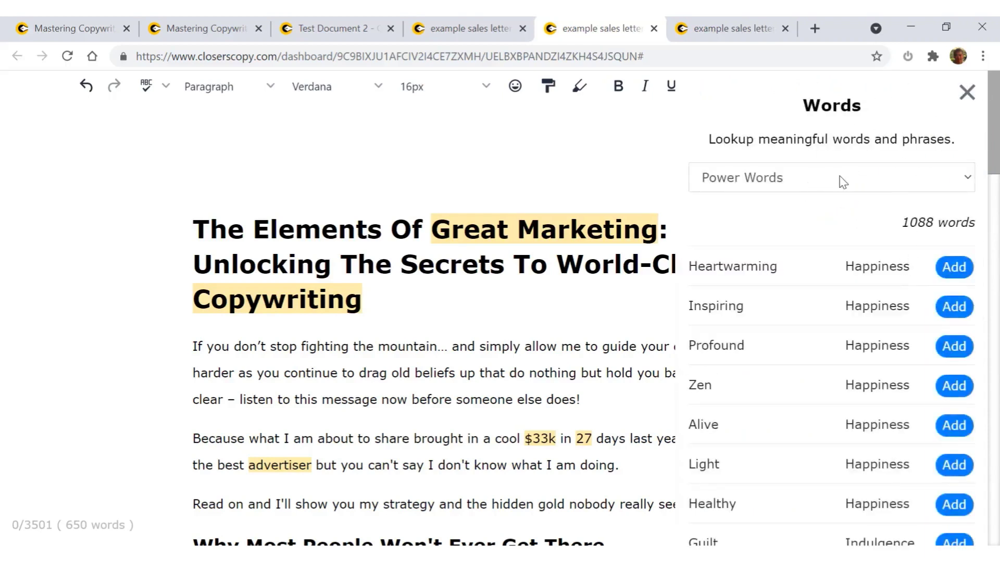
left_click(901, 185)
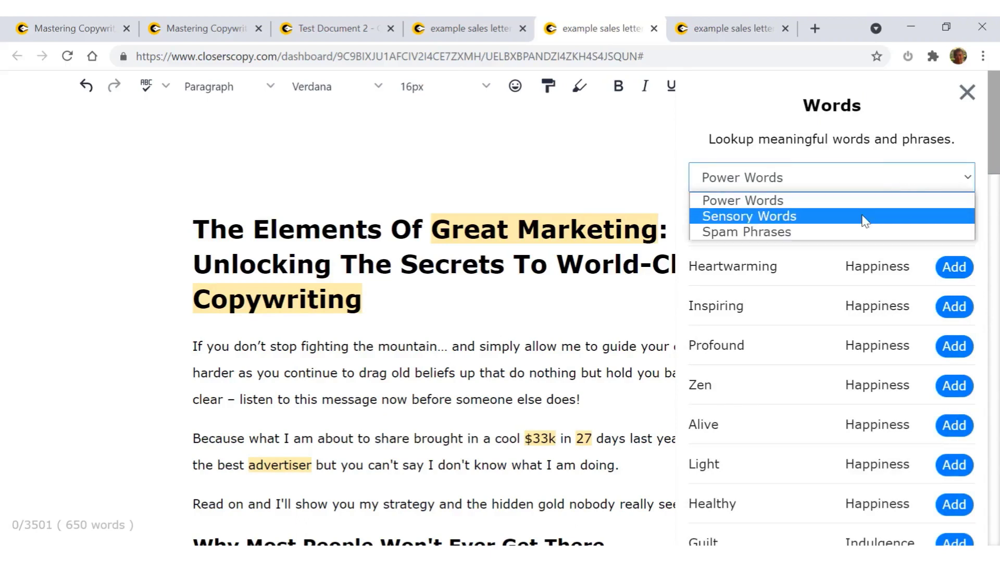
left_click(864, 216)
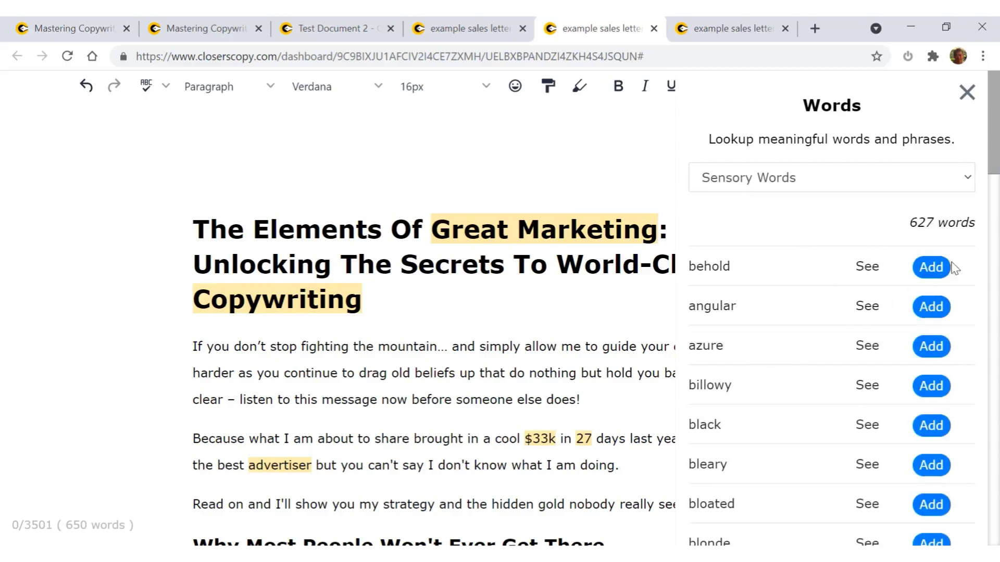
Browse the Spam Phrases list in the Words database for phrases to avoid, and switch the list back to Power Words.
left_click(964, 184)
left_click(908, 235)
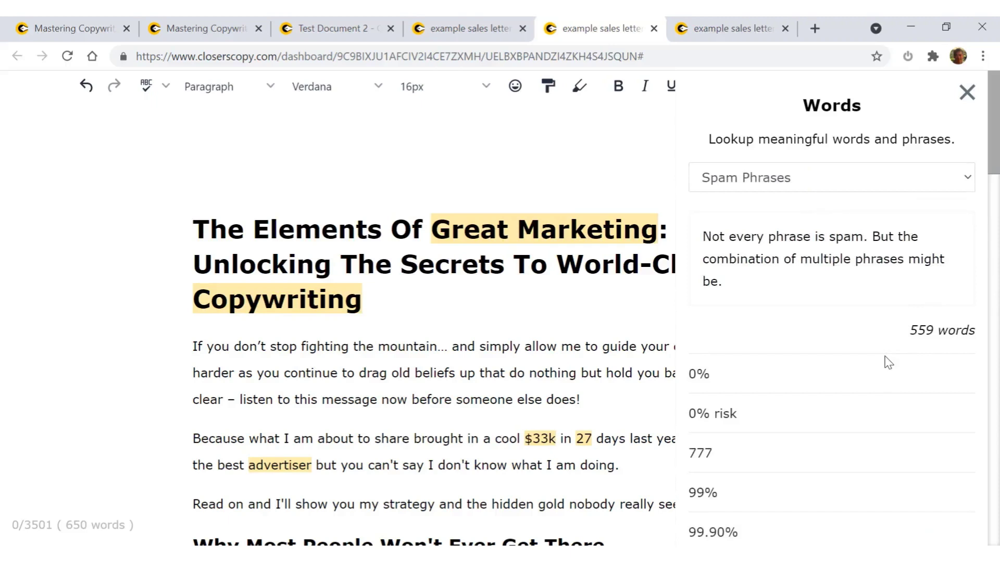
scroll(889, 362, "down", 7)
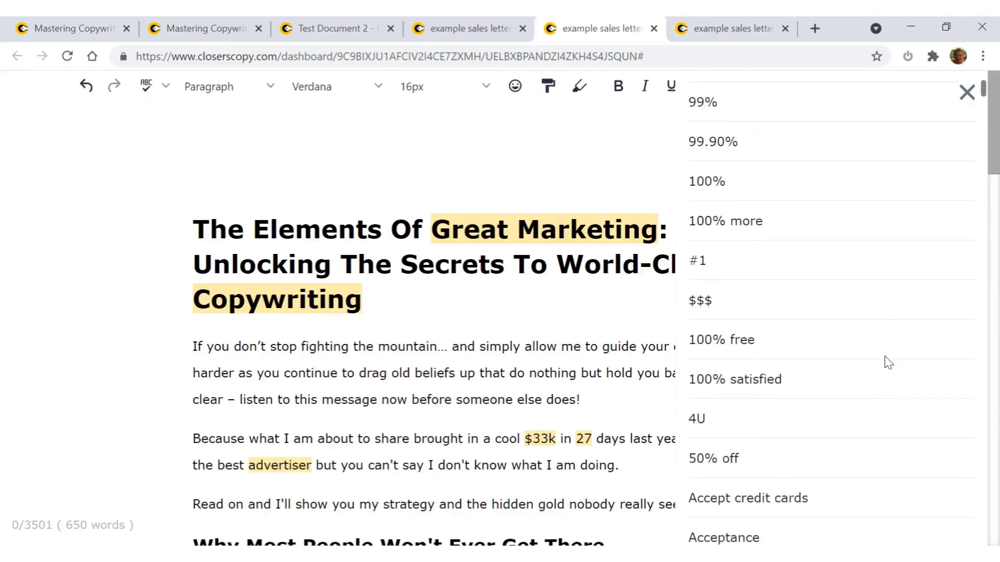
scroll(888, 363, "down", 3)
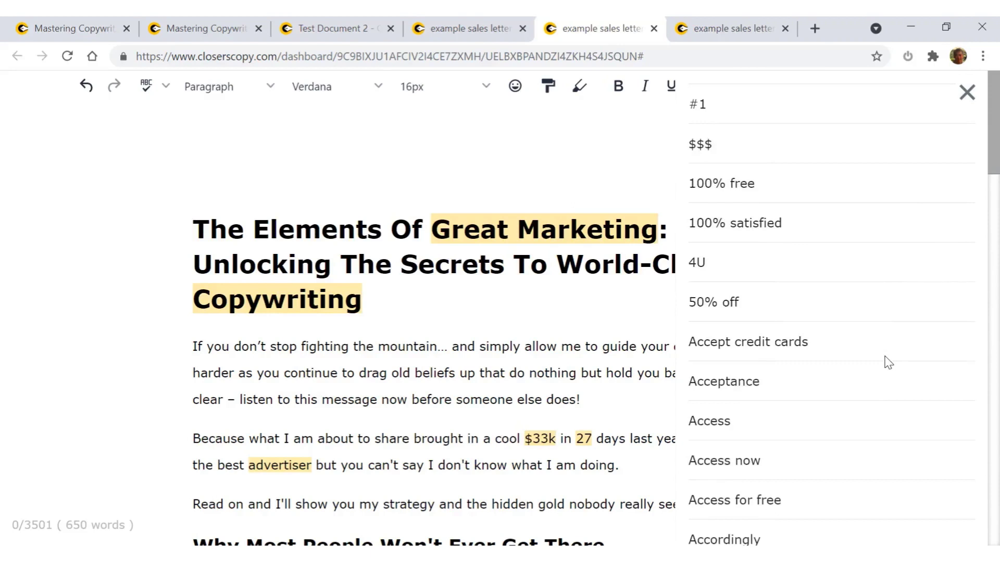
scroll(888, 362, "down", 4)
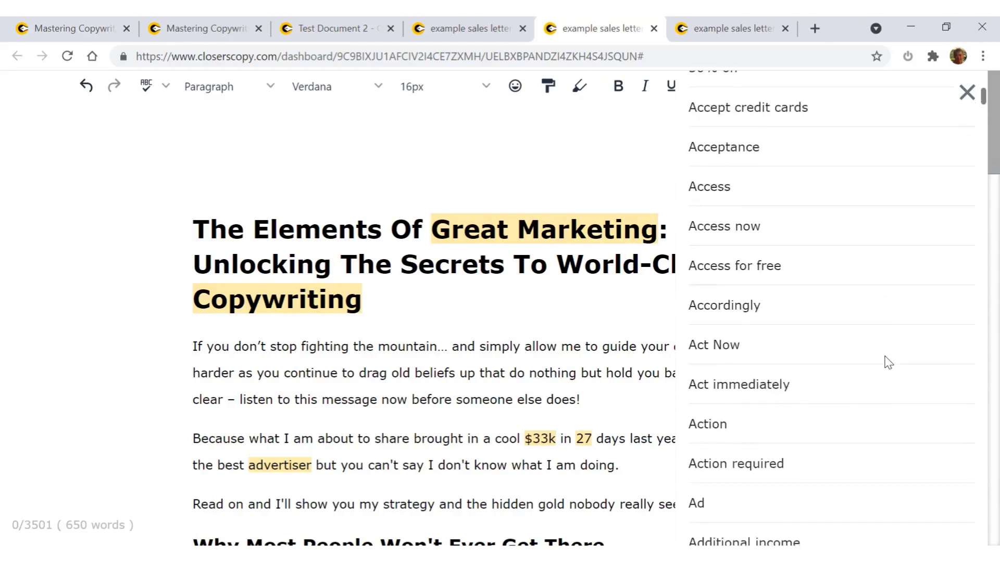
scroll(888, 363, "down", 4)
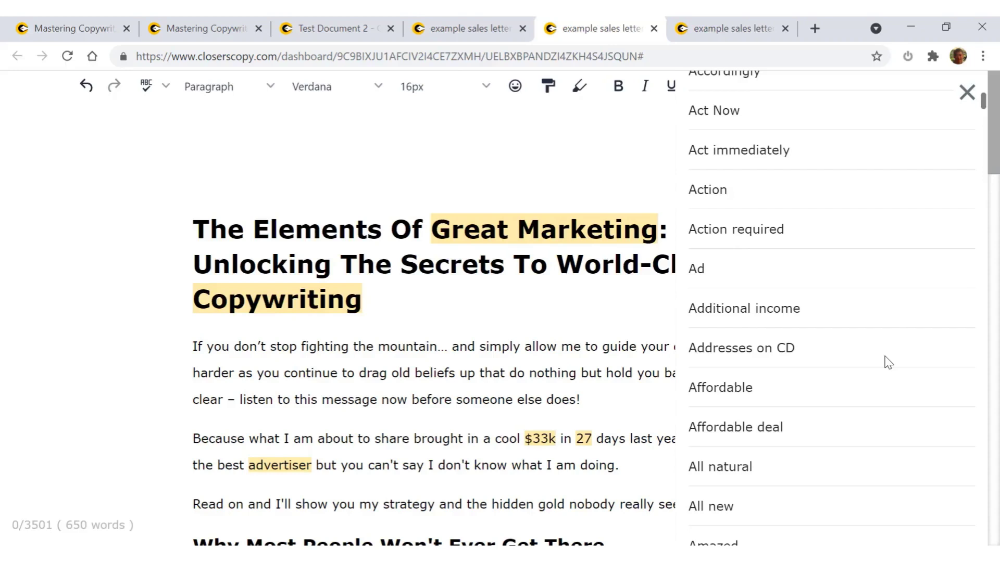
scroll(888, 362, "up", 15)
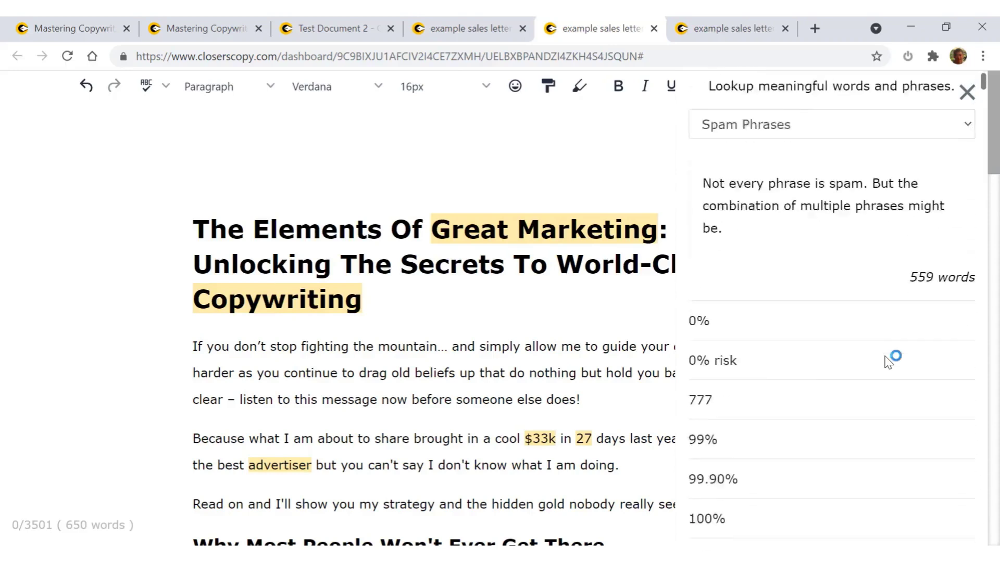
scroll(888, 362, "down", 2)
scroll(889, 362, "up", 2)
scroll(888, 362, "down", 2)
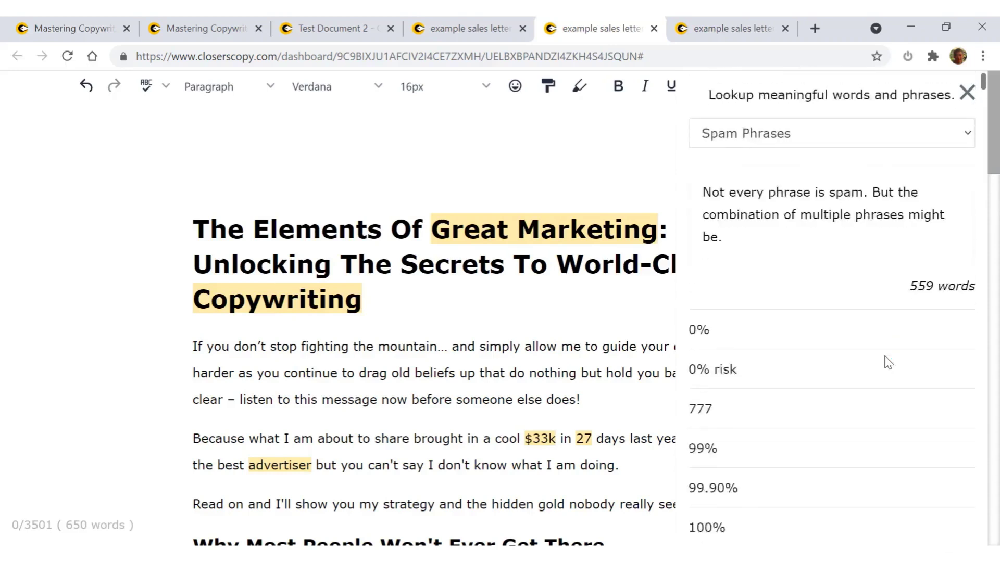
scroll(781, 431, "down", 4)
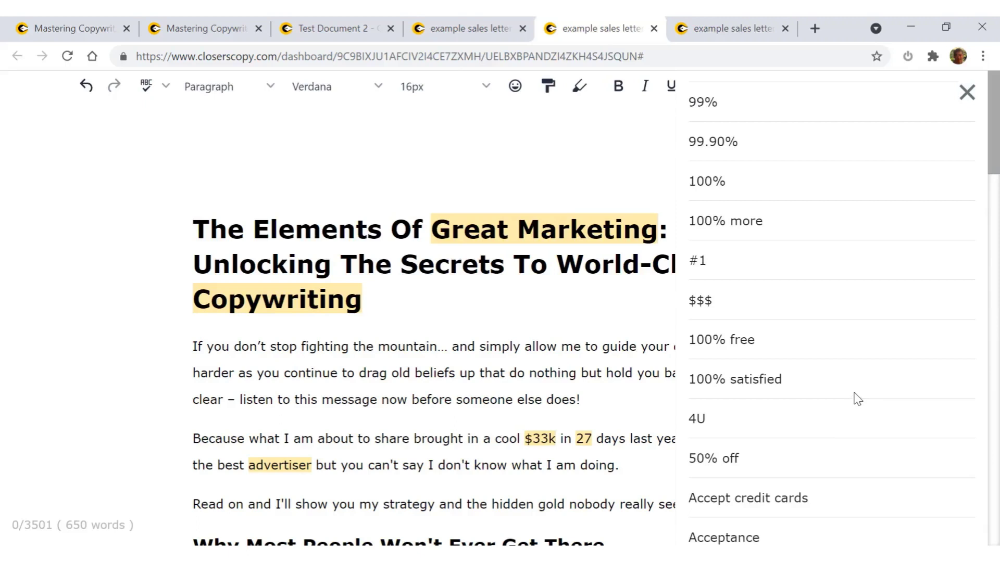
scroll(856, 392, "up", 5)
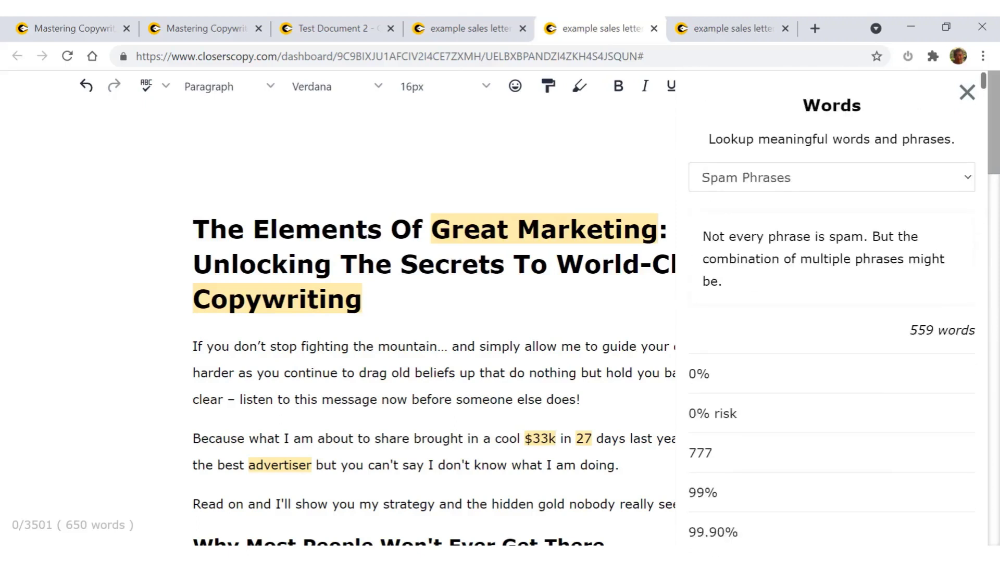
left_click(966, 188)
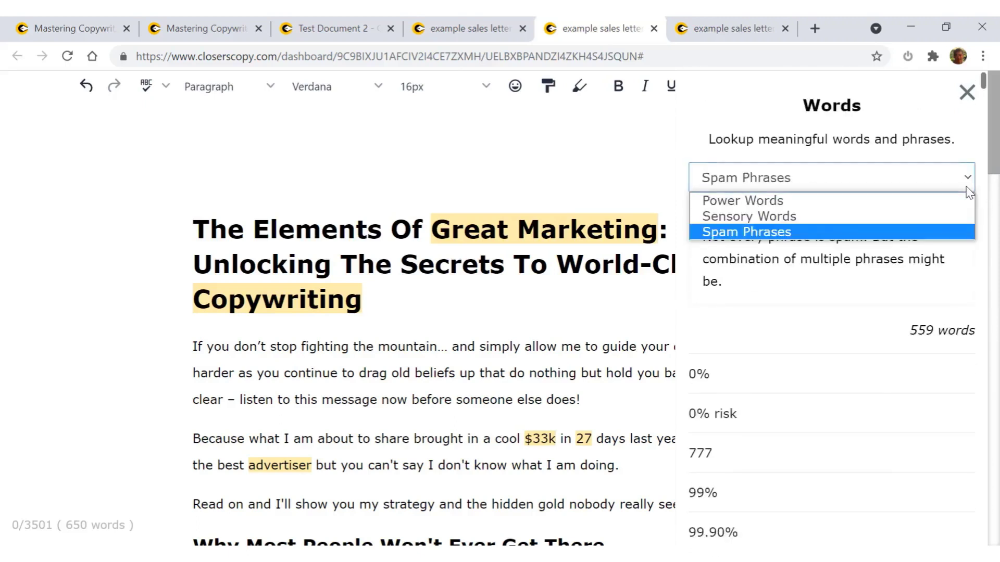
left_click(933, 207)
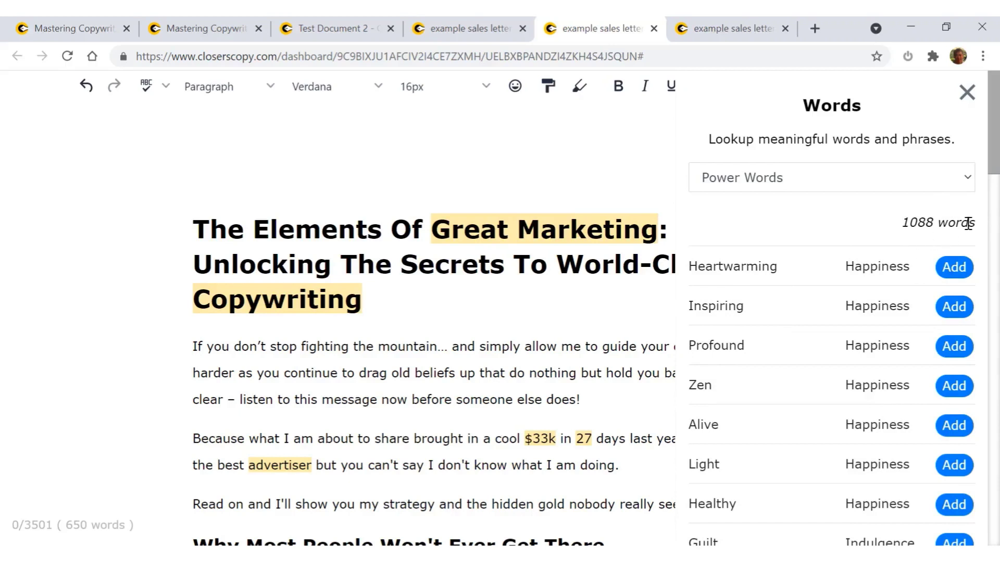
Browse the Power Words list in the Words database, examining the words and the emotion category assigned to each.
scroll(868, 327, "down", 5)
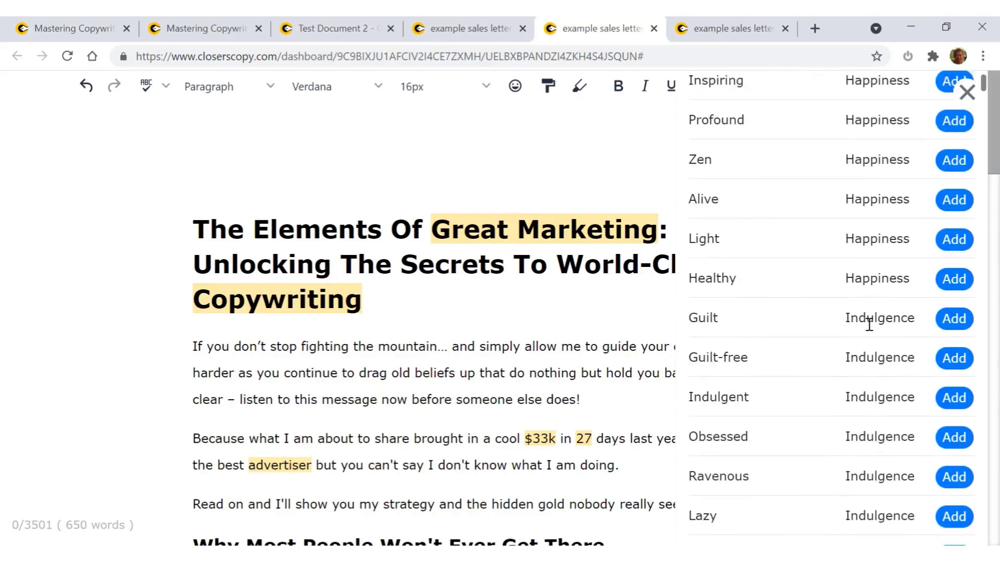
scroll(827, 346, "down", 5)
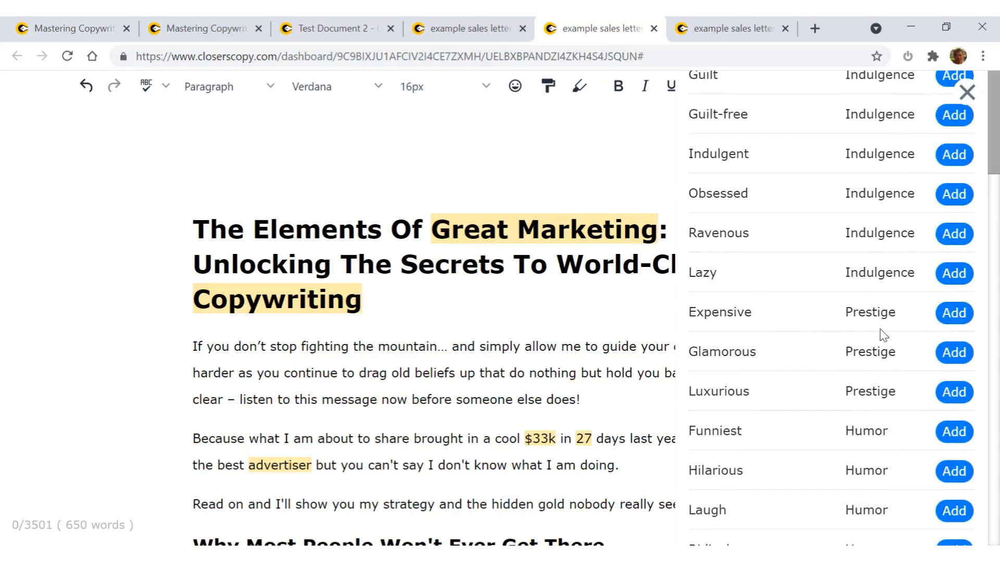
scroll(881, 335, "up", 8)
scroll(883, 334, "down", 10)
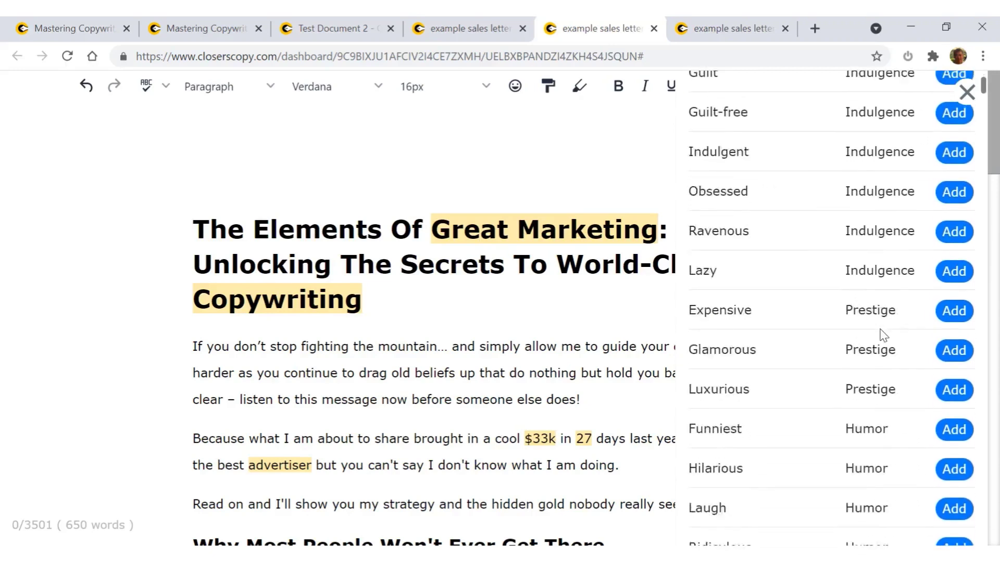
scroll(886, 316, "up", 5)
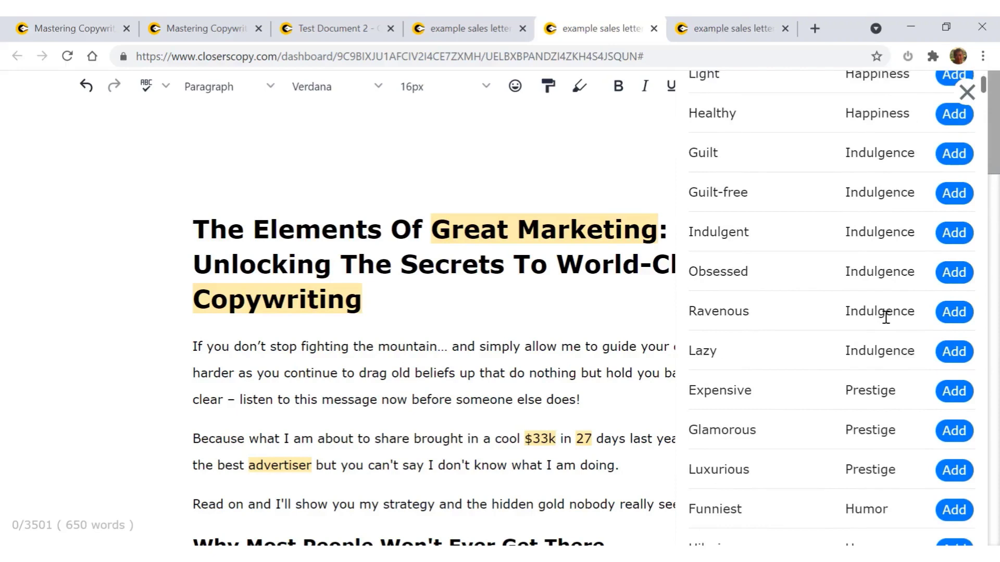
scroll(885, 317, "up", 3)
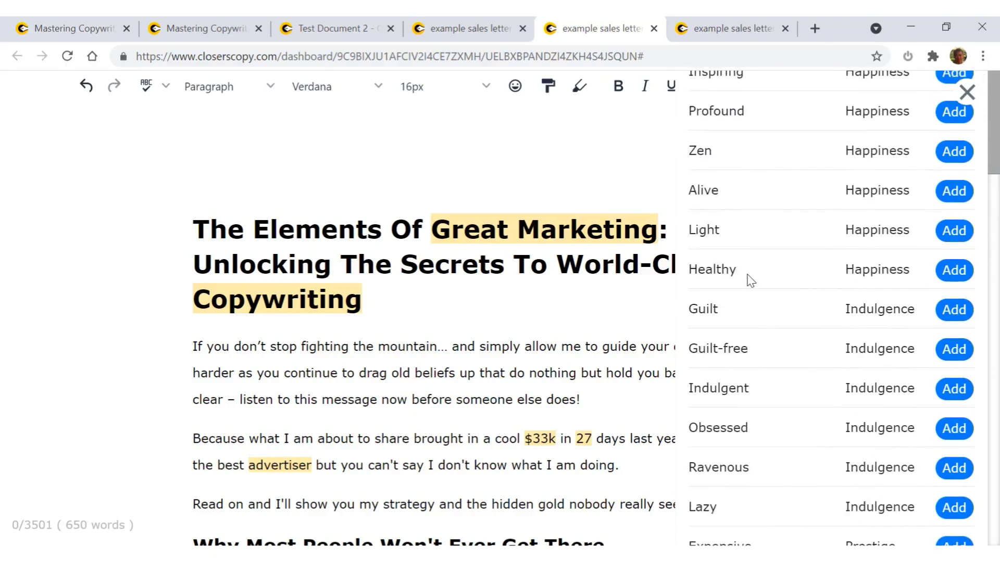
scroll(887, 294, "up", 5)
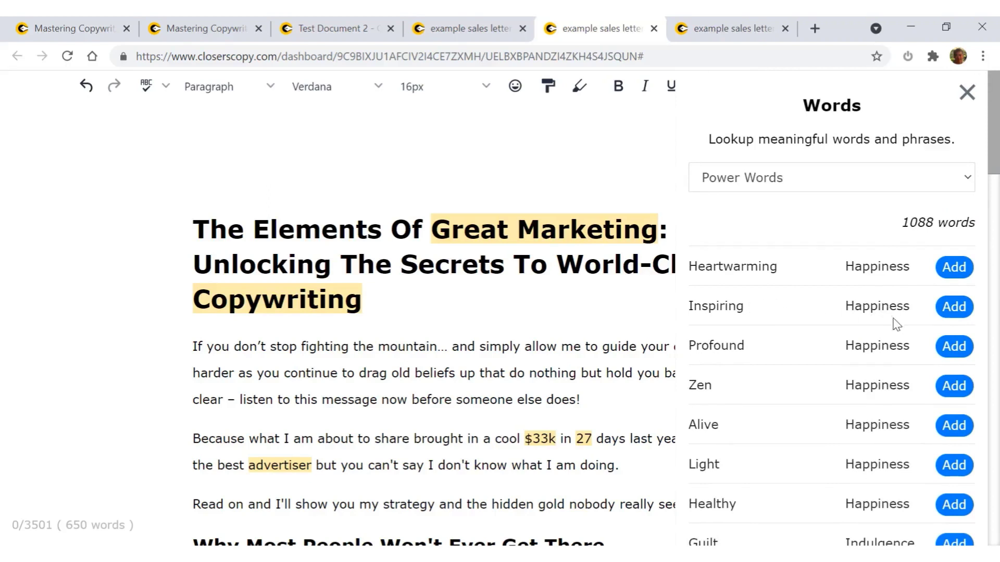
scroll(888, 377, "down", 15)
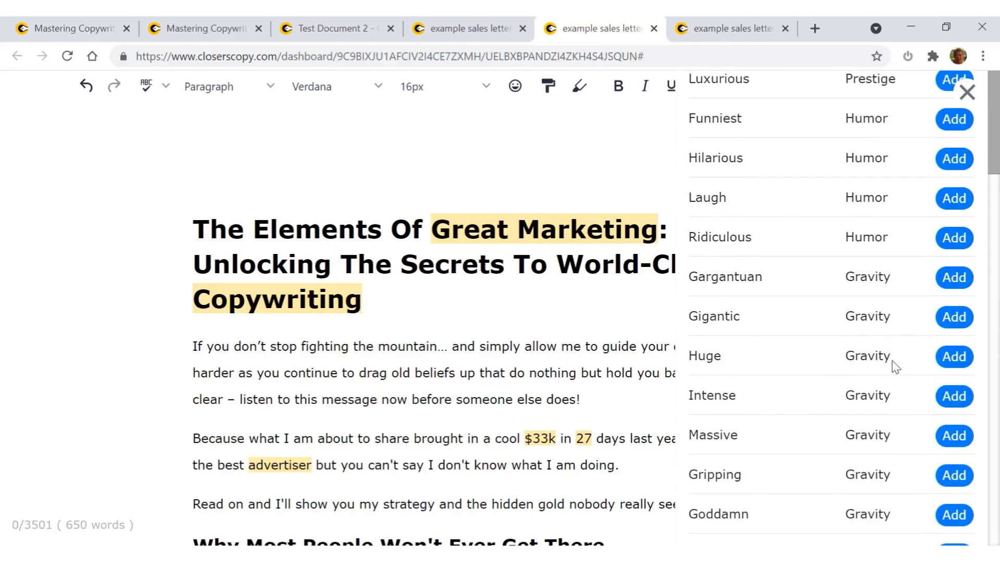
Look through the power words in the Gravity, Memorability and Novelty categories, and close the word list.
scroll(895, 367, "down", 7)
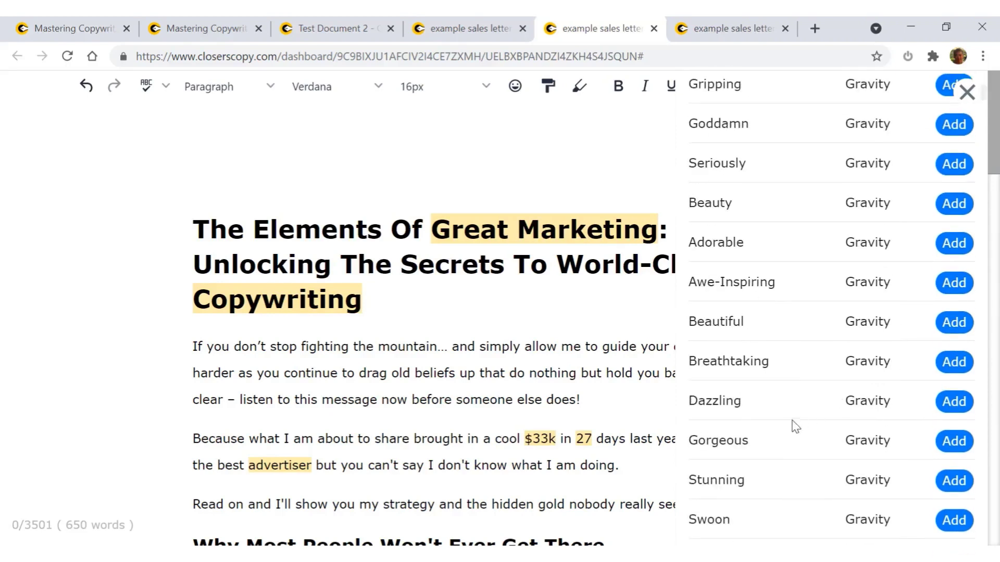
scroll(794, 410, "down", 1)
scroll(795, 410, "down", 5)
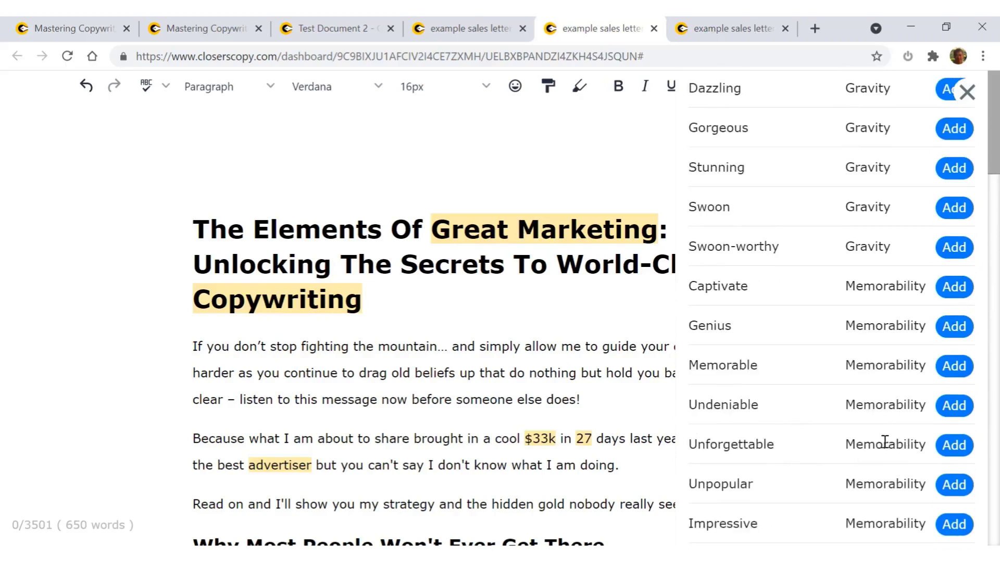
scroll(890, 440, "down", 12)
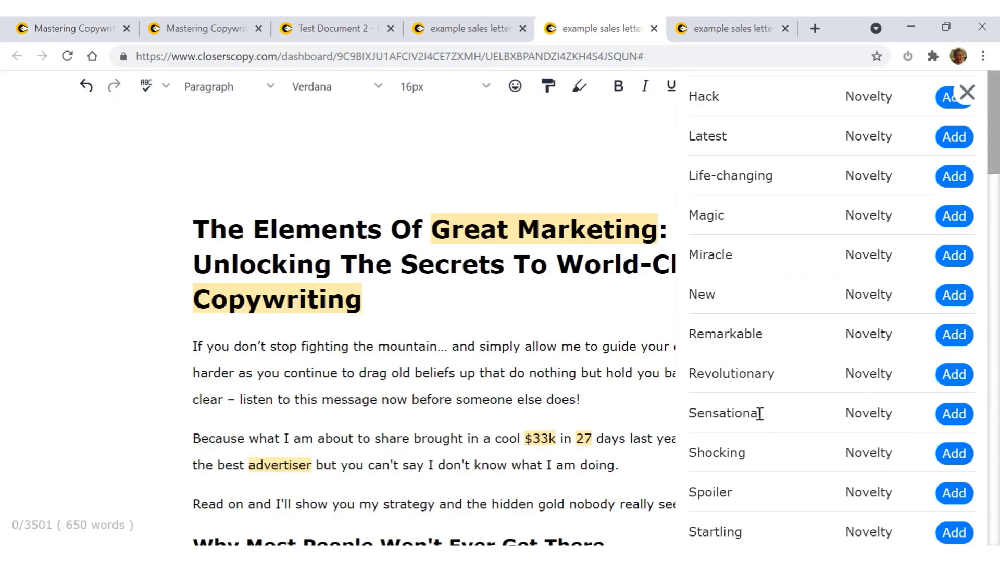
scroll(781, 413, "up", 10)
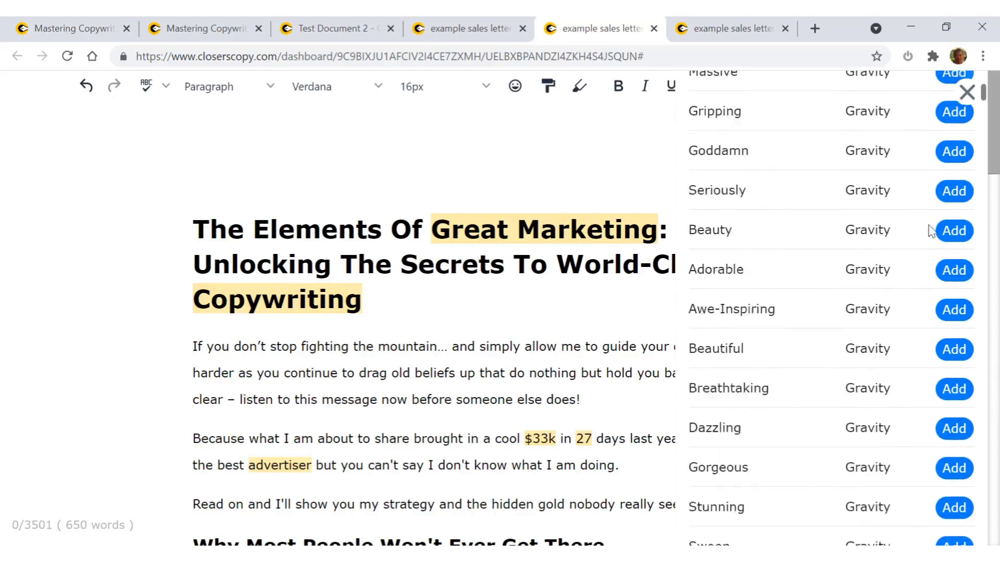
scroll(937, 218, "up", 4)
left_click(966, 92)
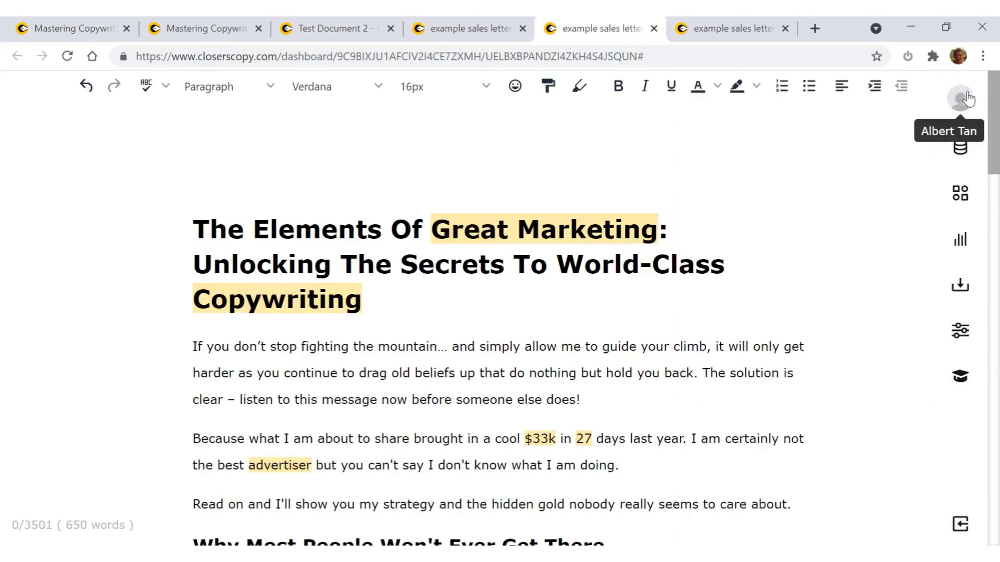
Look up synonyms and antonyms of "expensive" in the Thesaurus database, and close the Thesaurus.
left_click(958, 151)
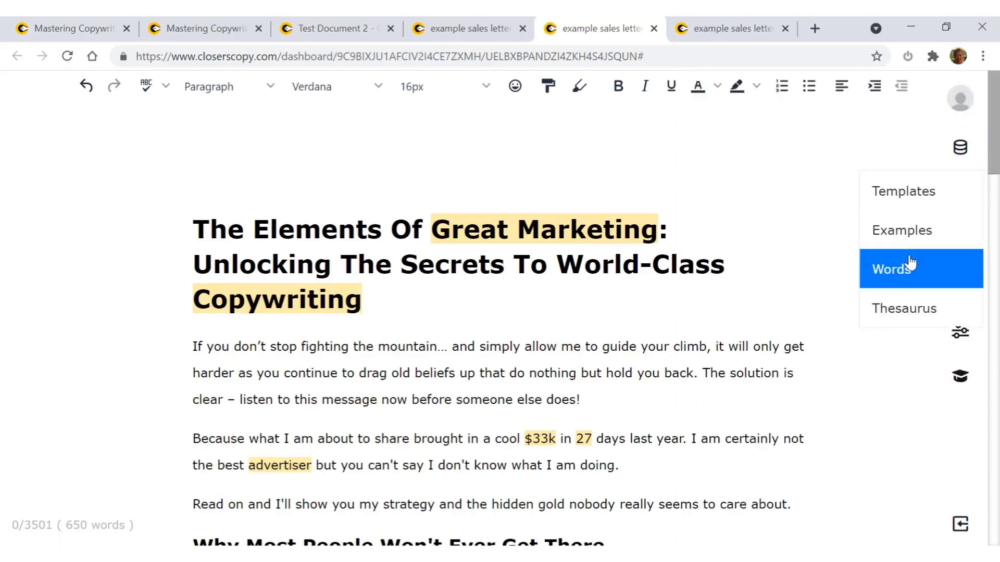
left_click(905, 312)
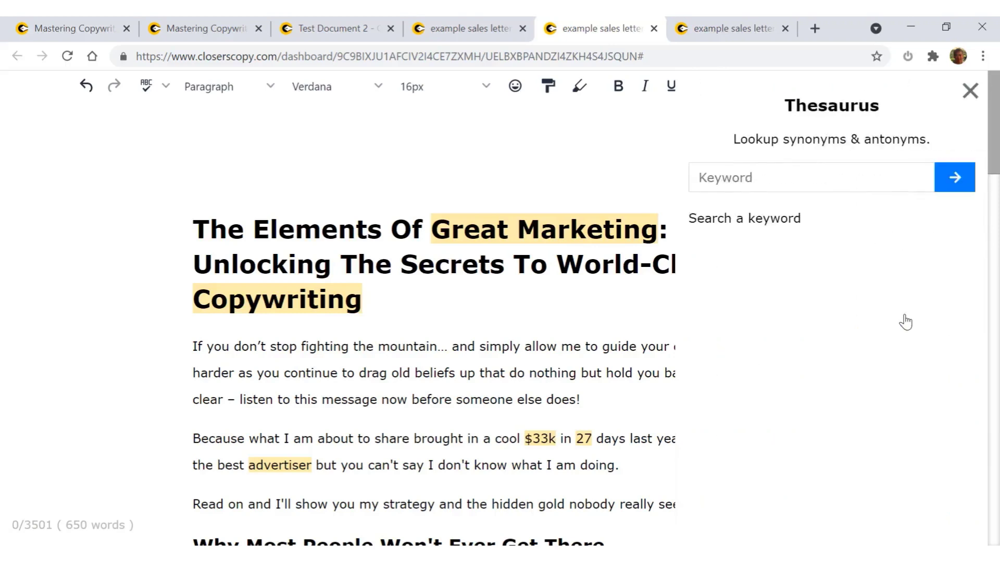
left_click(763, 179)
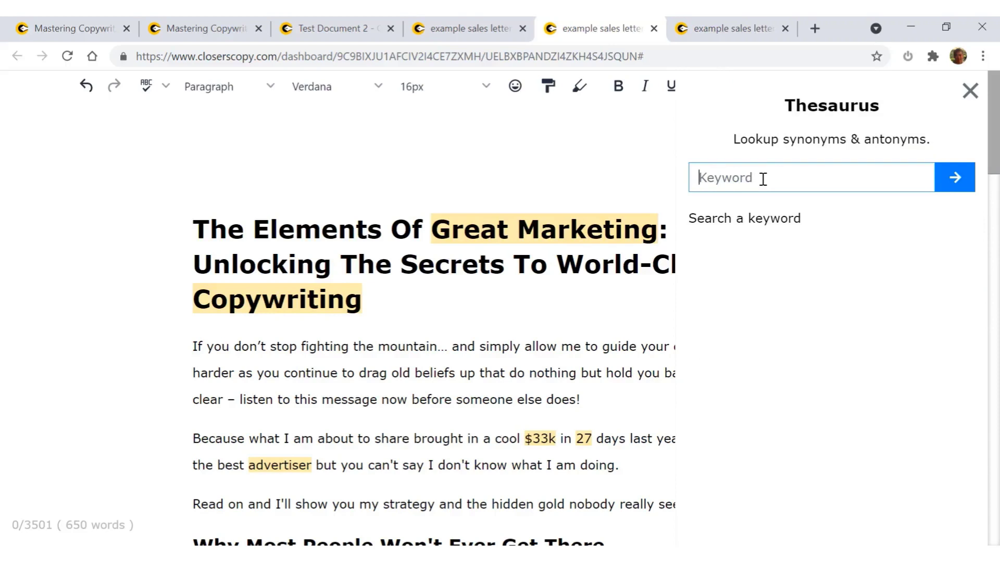
type("expensive")
left_click(958, 181)
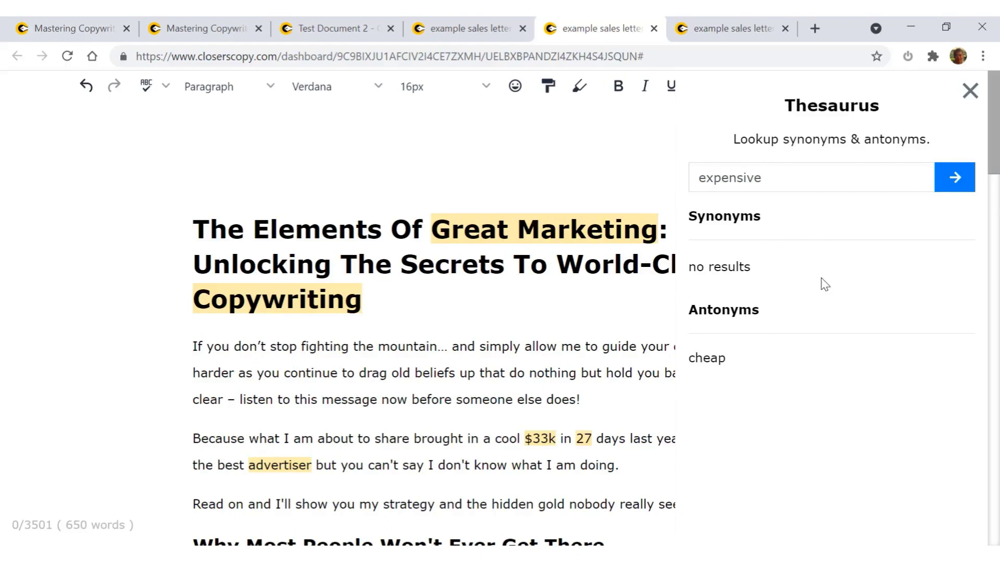
left_click(975, 96)
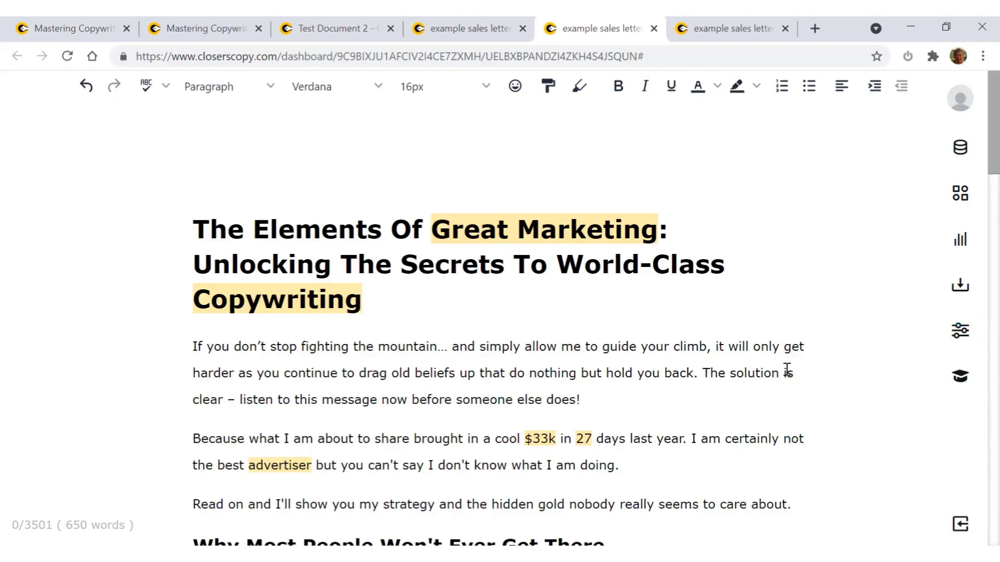
scroll(804, 410, "down", 20)
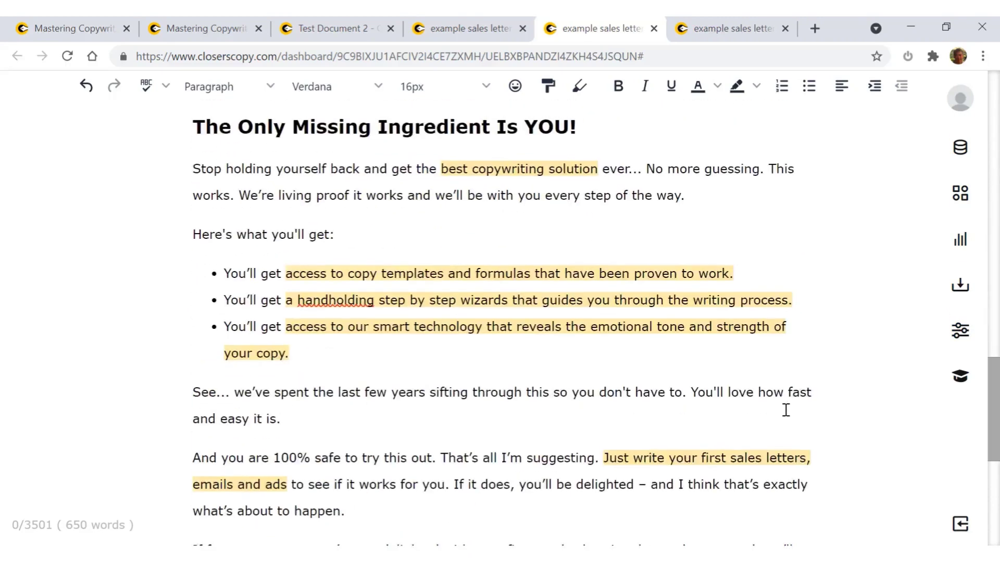
scroll(782, 410, "up", 20)
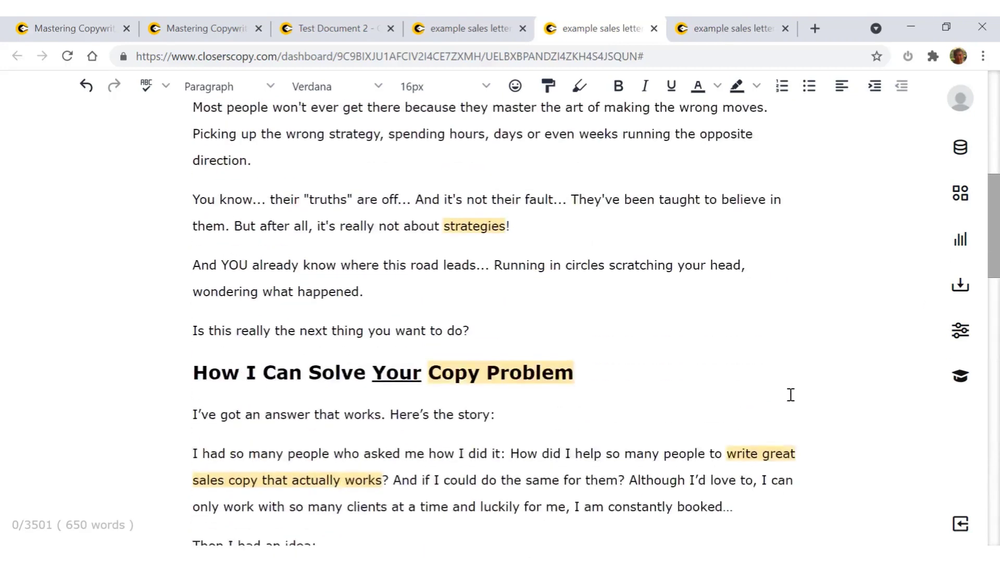
scroll(789, 394, "up", 2)
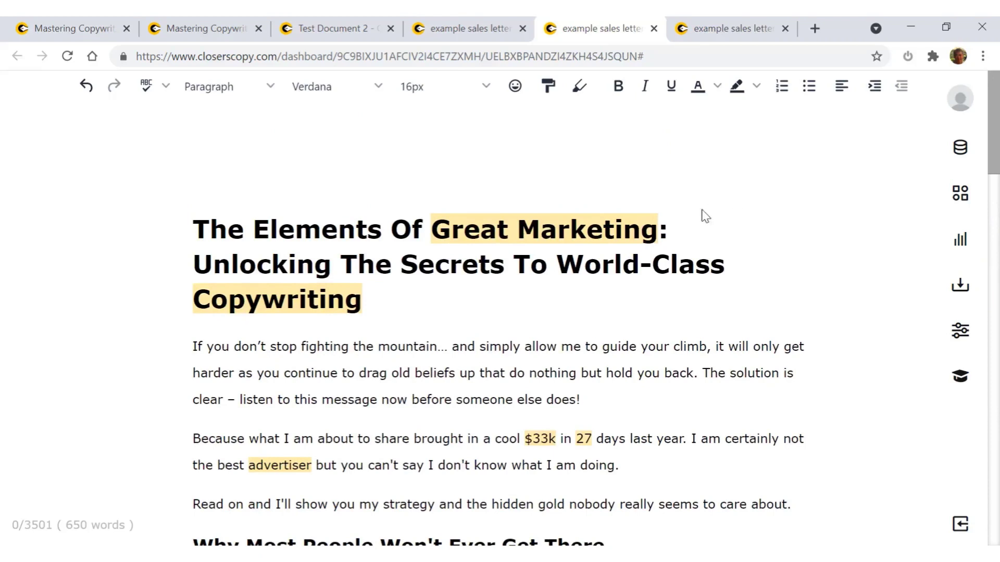
left_click(258, 93)
mouse_move(257, 118)
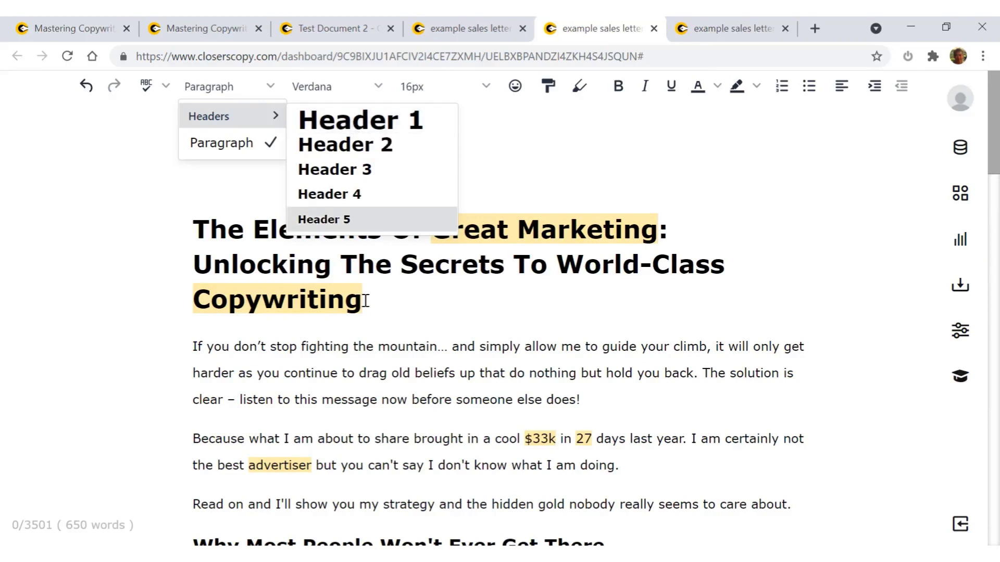
left_click(382, 306)
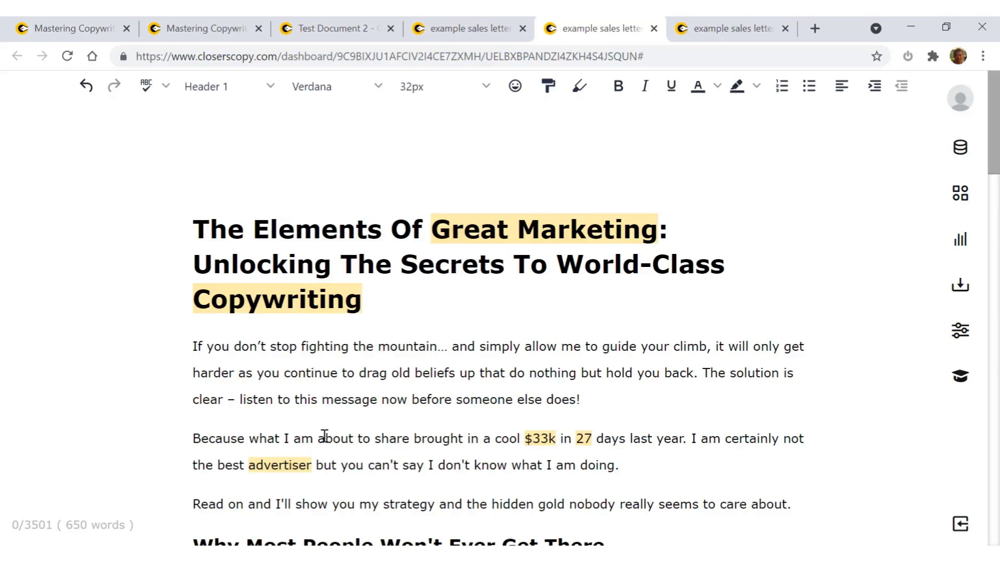
Change the heading "Why Most People Won't Ever Get There" to the Header 3 style.
scroll(612, 456, "down", 3)
left_click_drag(692, 395, 191, 388)
scroll(323, 366, "up", 3)
scroll(323, 366, "down", 6)
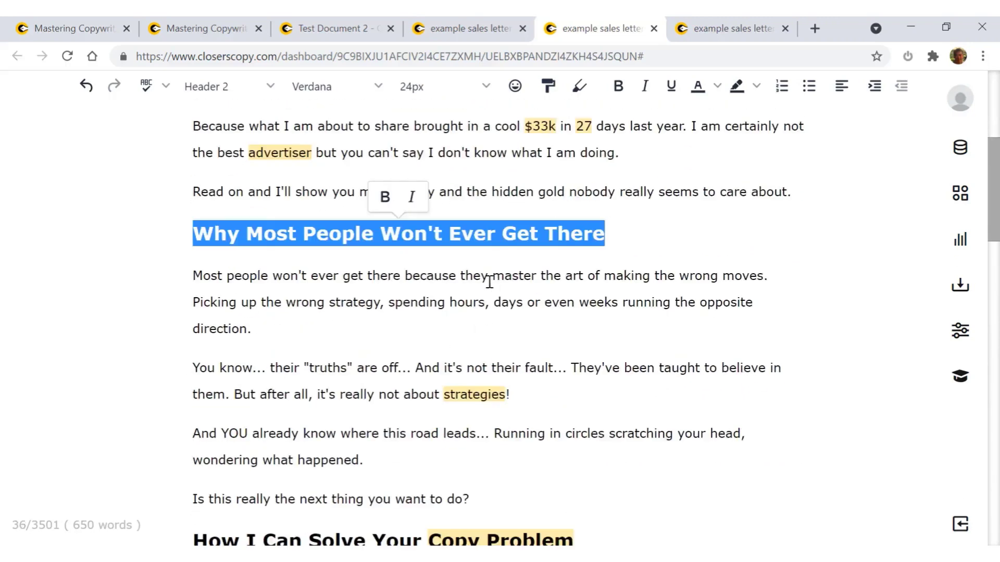
scroll(442, 242, "up", 6)
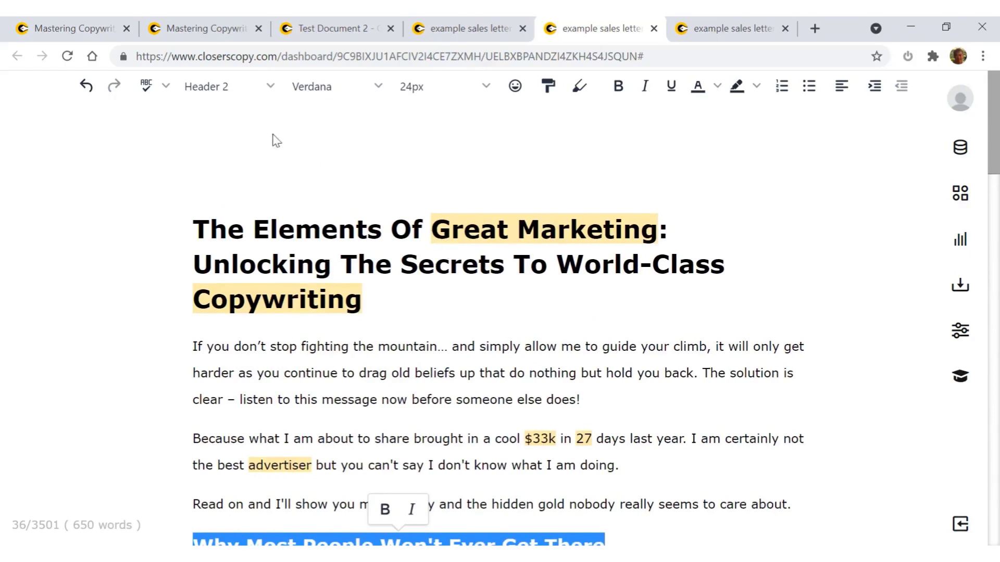
left_click(267, 87)
mouse_move(259, 125)
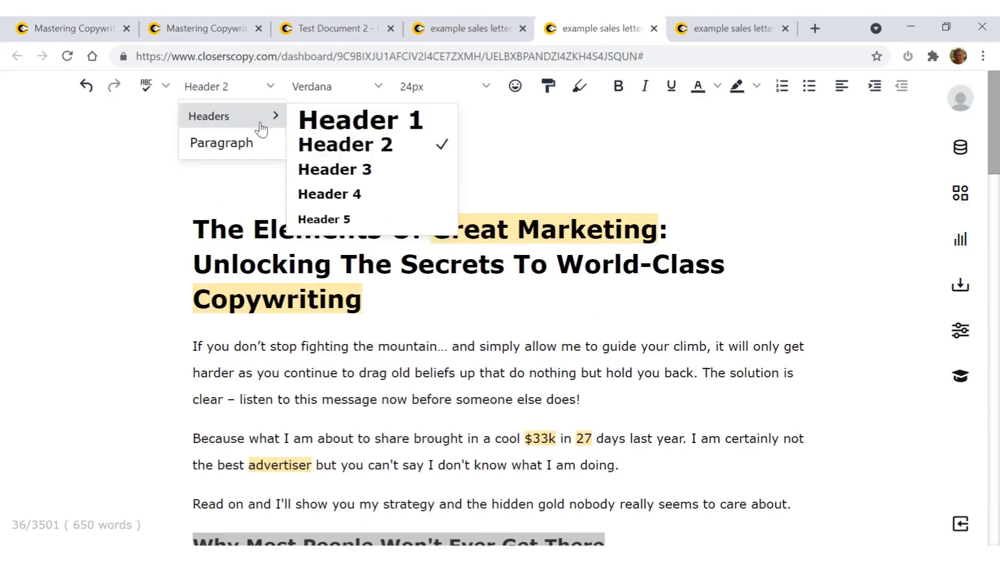
left_click(371, 169)
scroll(413, 290, "down", 3)
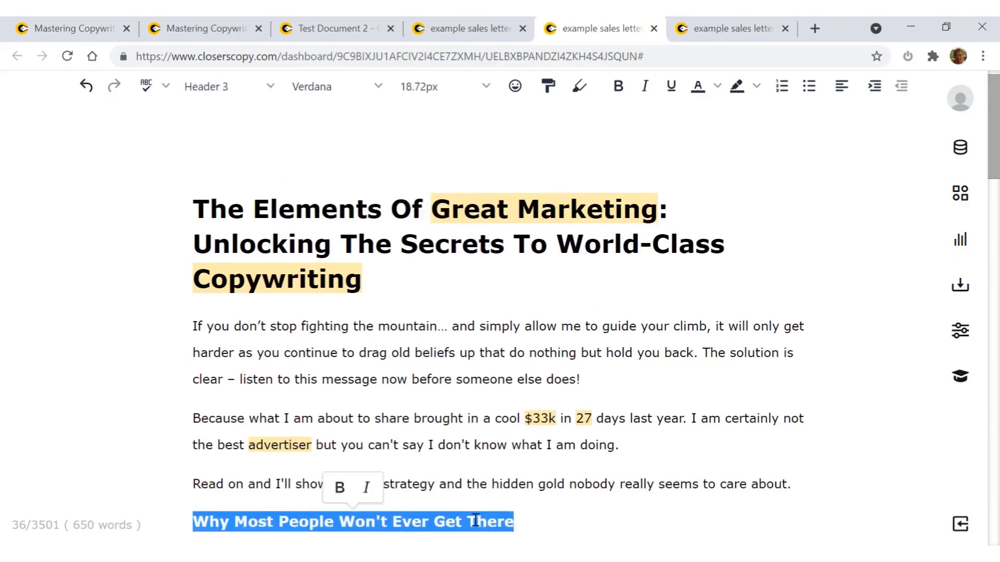
left_click(619, 280)
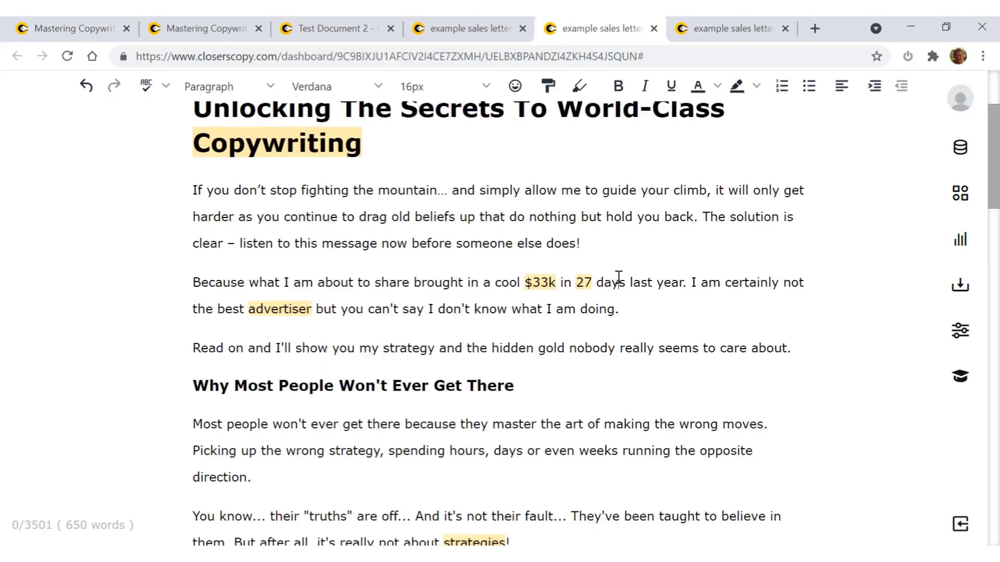
scroll(613, 278, "up", 3)
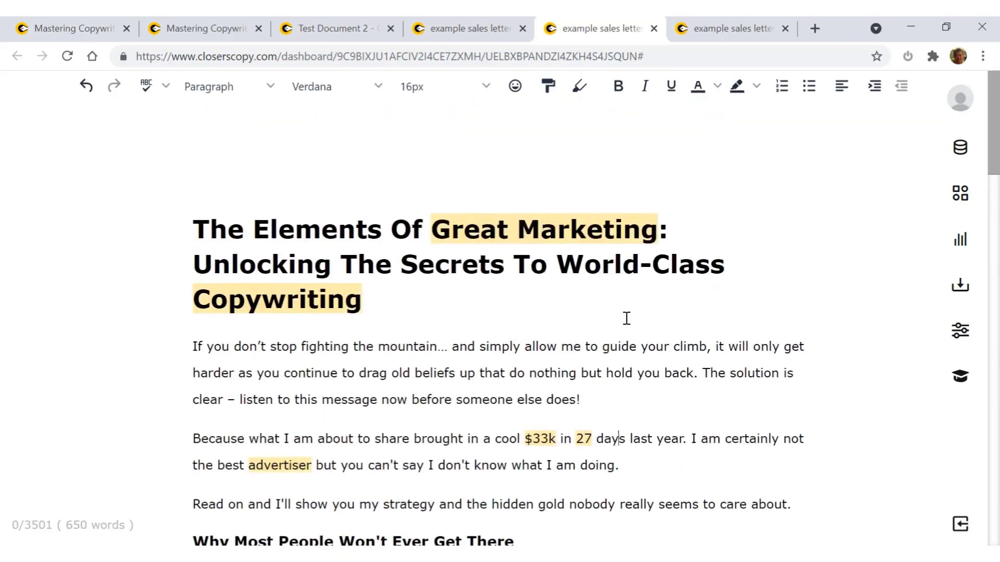
left_click(371, 88)
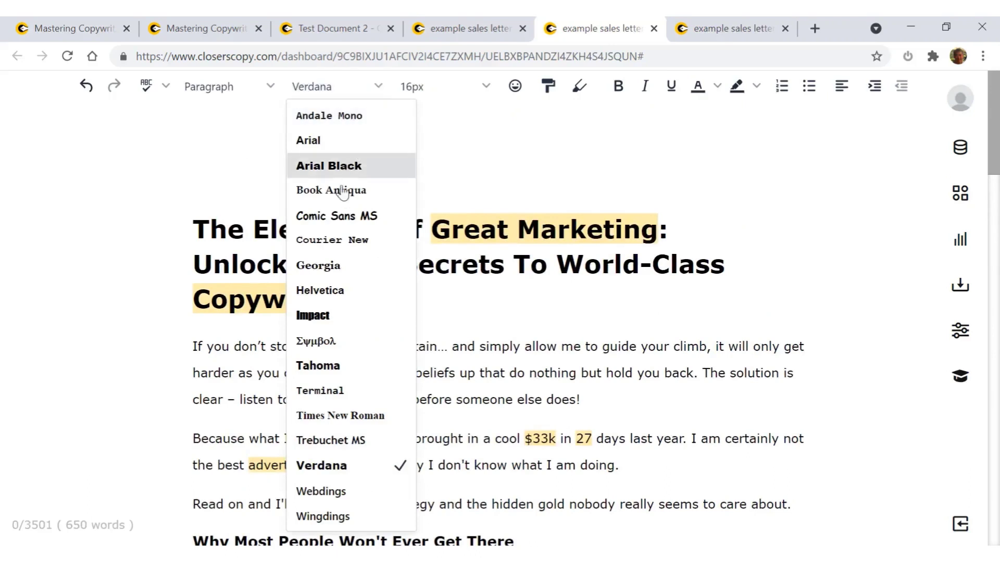
left_click(477, 93)
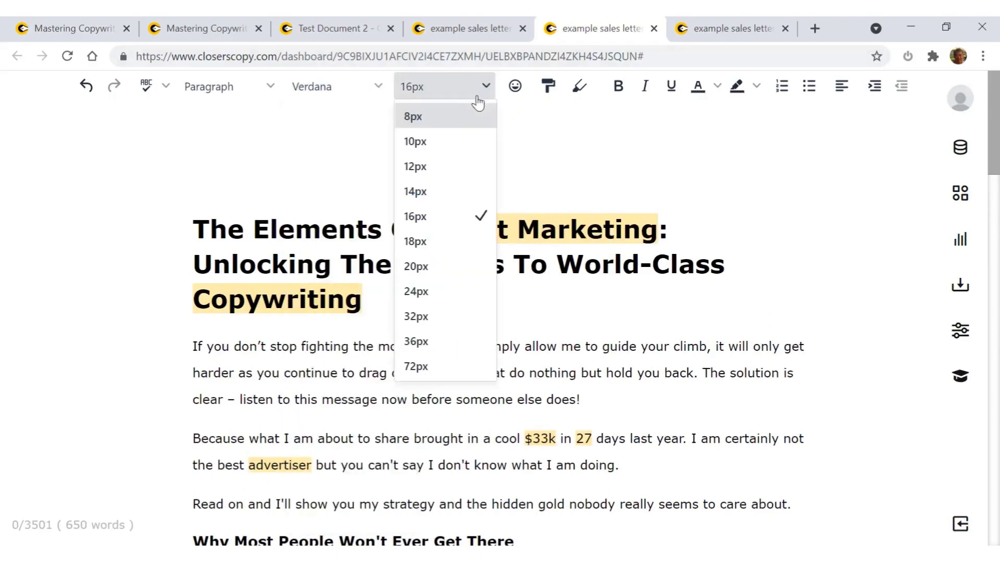
left_click(577, 146)
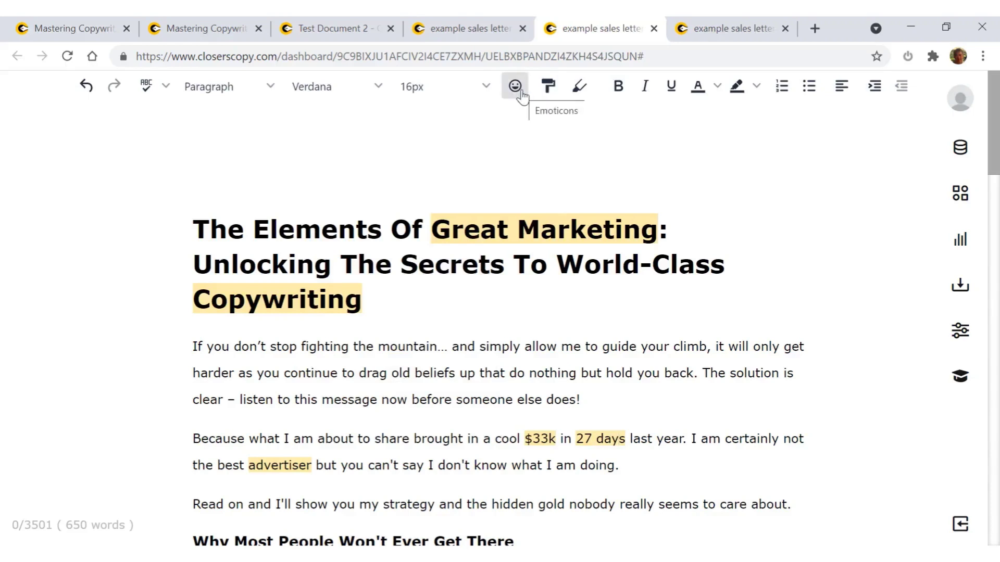
Paint the copied yellow-highlighted paragraph format over the sales letter's title and opening paragraph.
left_click(166, 87)
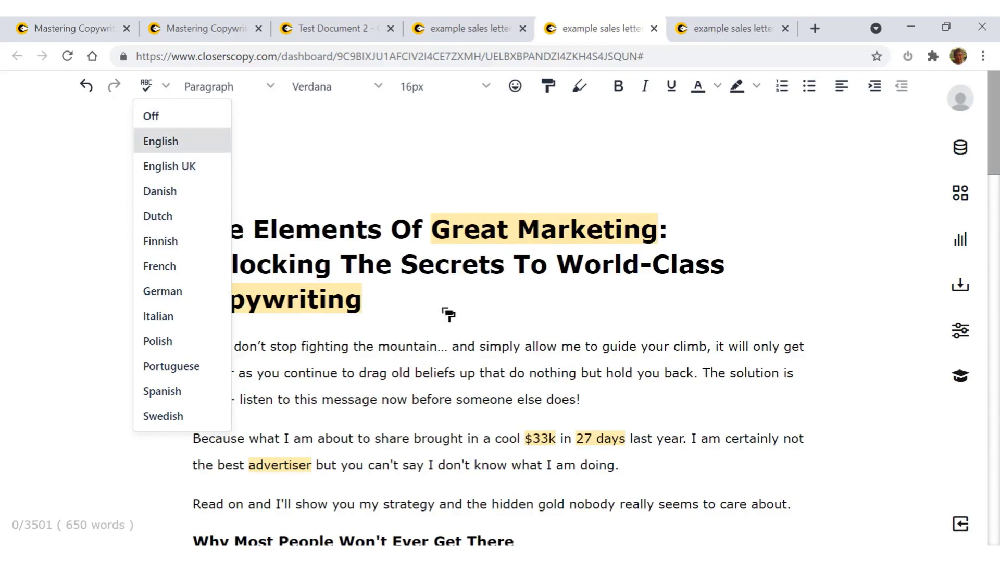
scroll(616, 388, "down", 1)
mouse_move(593, 324)
left_mouse_down()
mouse_move(364, 273)
mouse_move(280, 240)
mouse_move(225, 159)
mouse_move(197, 152)
mouse_move(188, 134)
left_mouse_up()
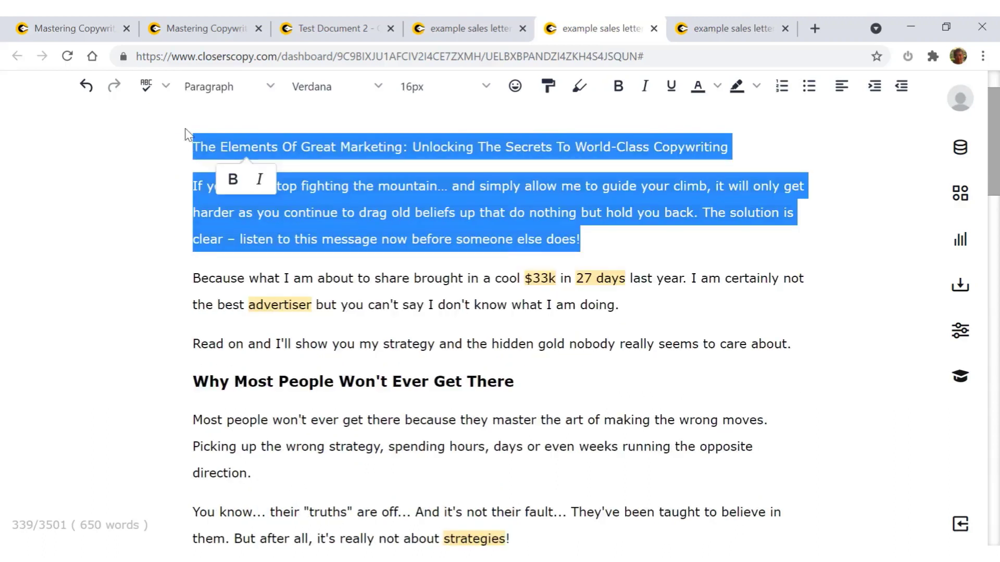
Set the document's spell-check language to English and deselect the text.
left_click(157, 86)
left_click(160, 86)
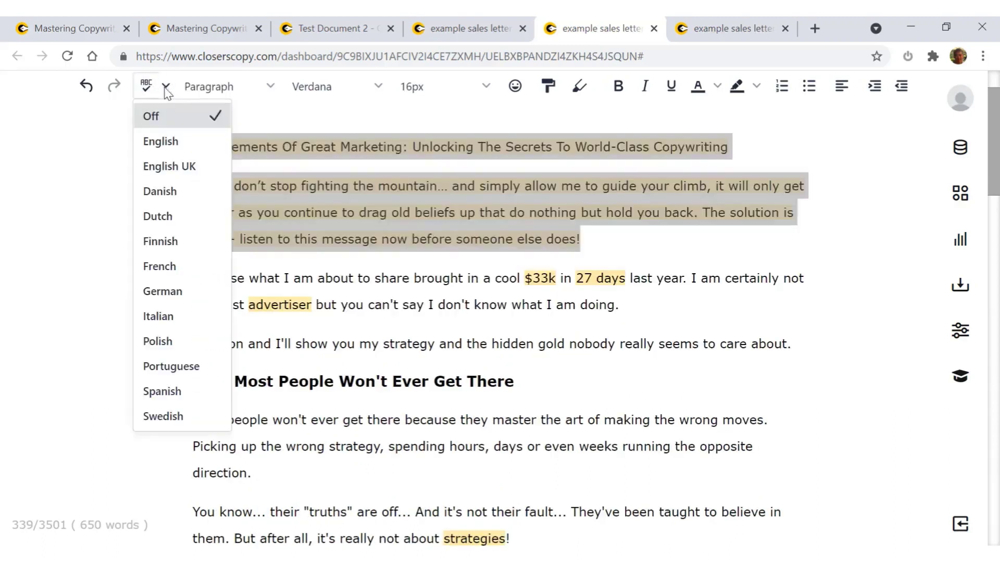
left_click(161, 141)
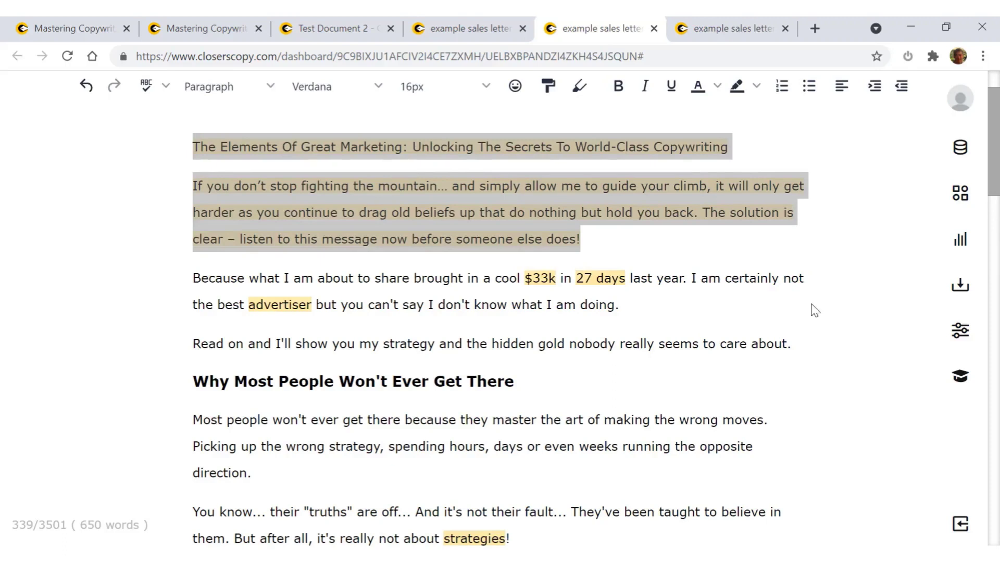
left_click(738, 248)
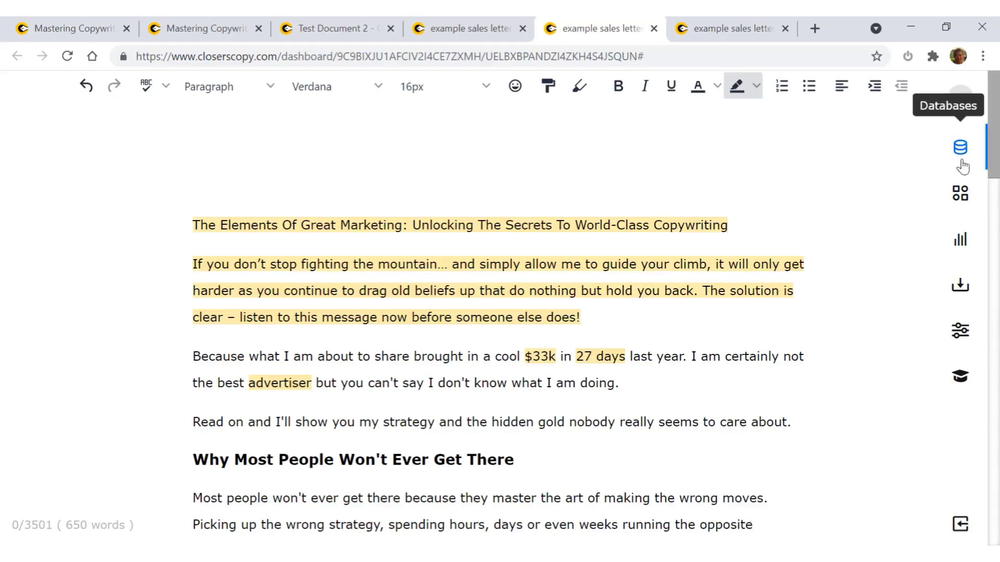
Switch the editor to dark mode in its settings.
scroll(888, 218, "down", 5)
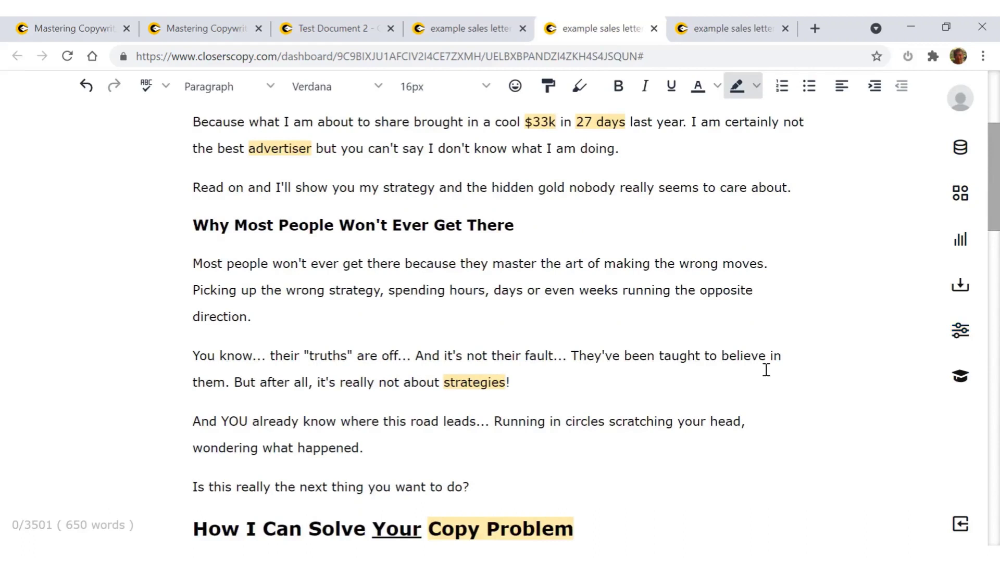
scroll(763, 368, "down", 8)
scroll(766, 370, "down", 4)
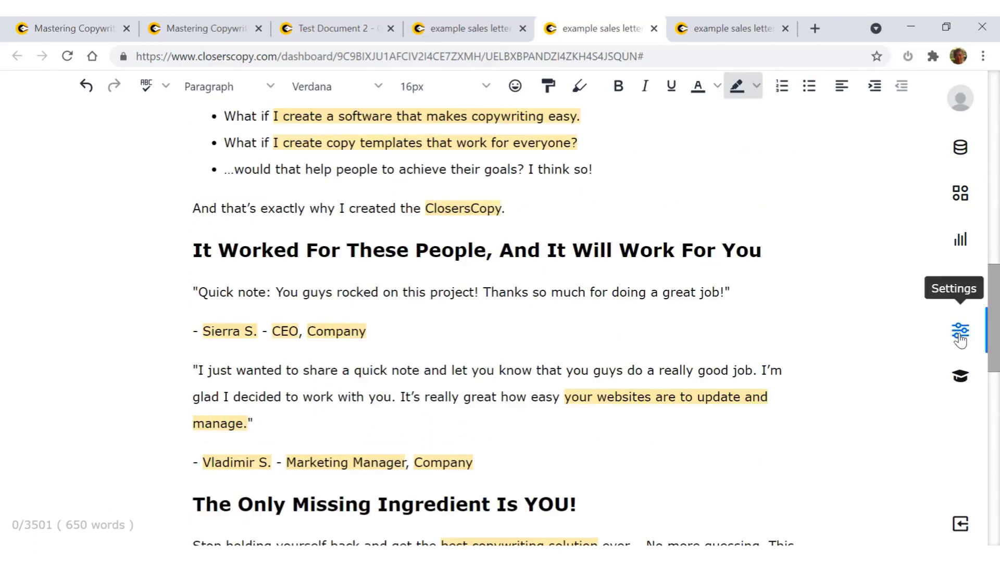
left_click(959, 338)
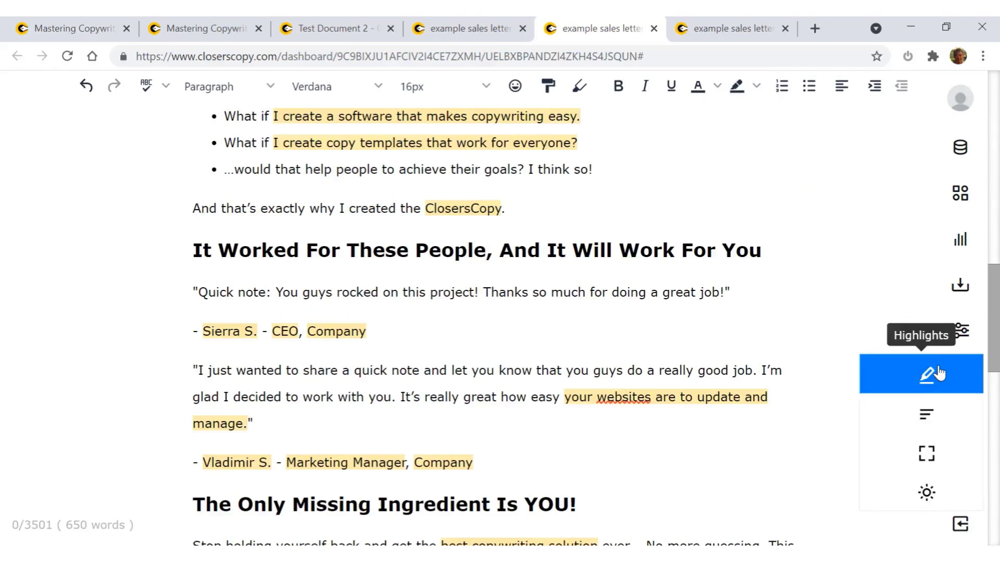
left_click(928, 498)
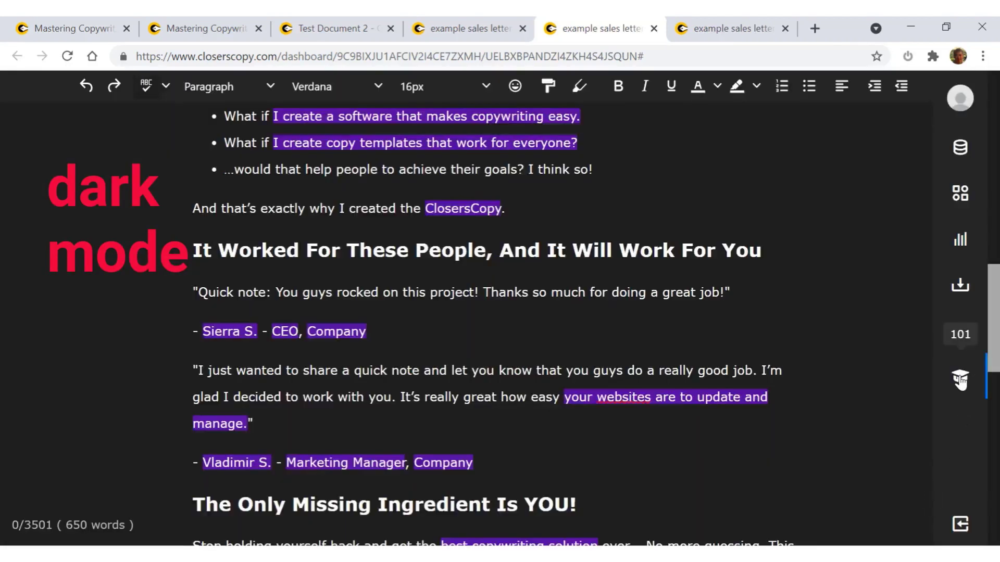
View the overview of the Copywriting 101 lessons and close it.
left_click(960, 381)
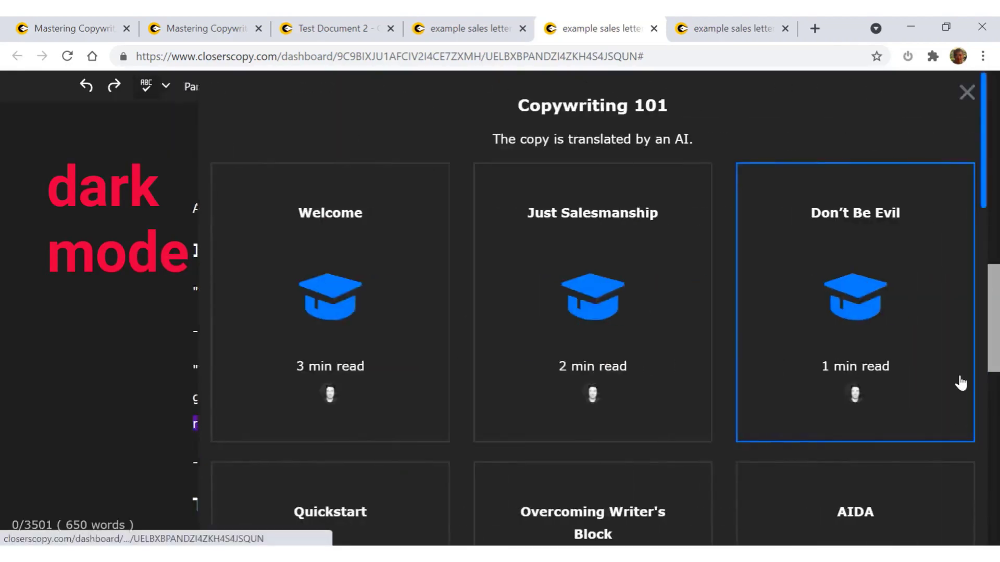
left_click(961, 97)
mouse_move(960, 374)
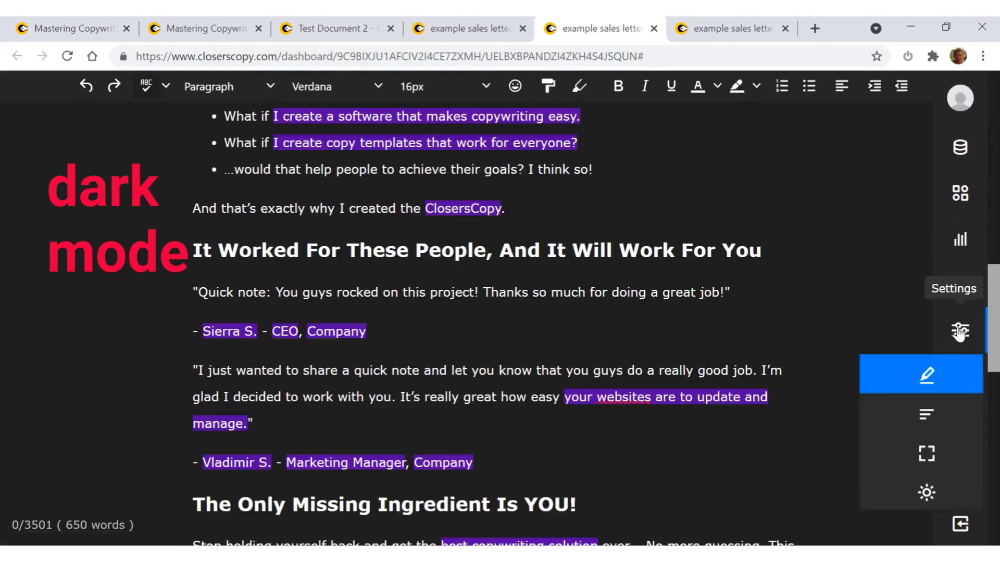
Switch the editor back to light mode, check the other display settings and return to the start of the sales letter.
left_click(926, 496)
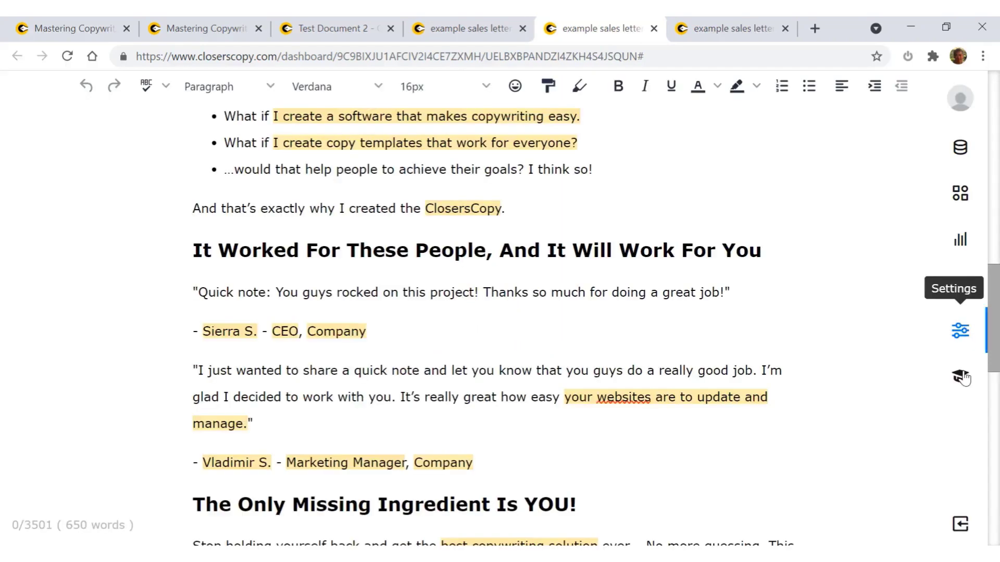
left_click(961, 341)
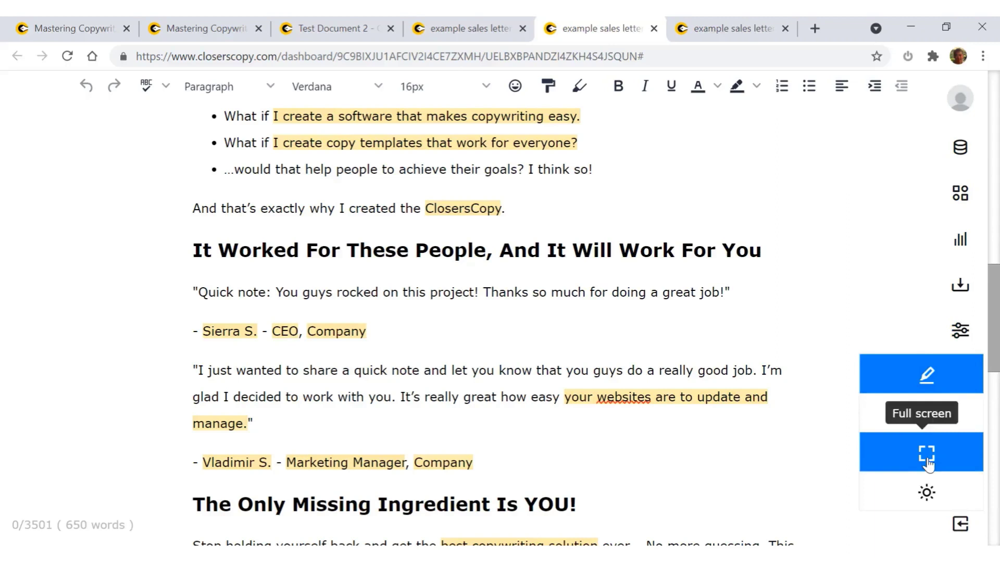
scroll(928, 463, "up", 15)
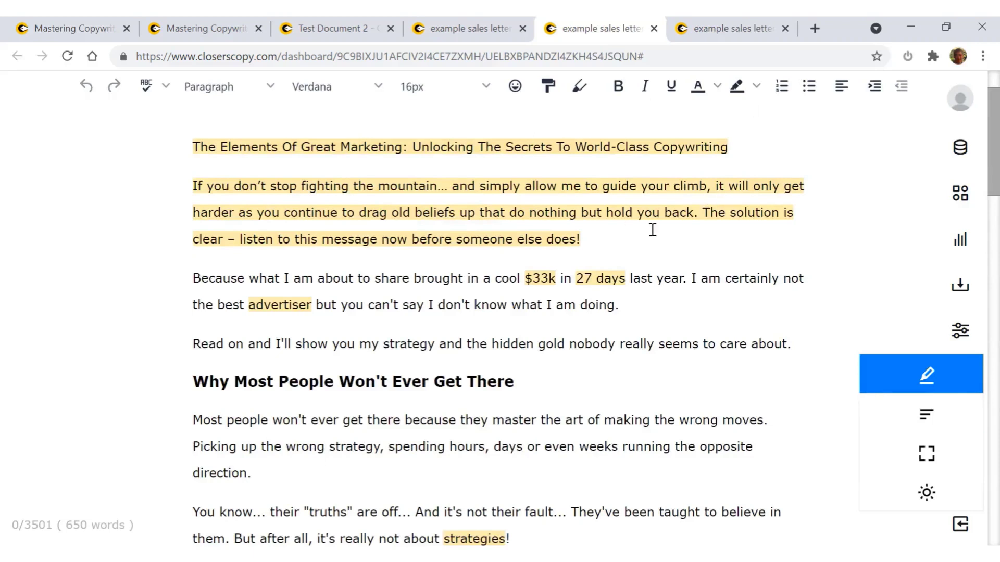
scroll(652, 230, "up", 2)
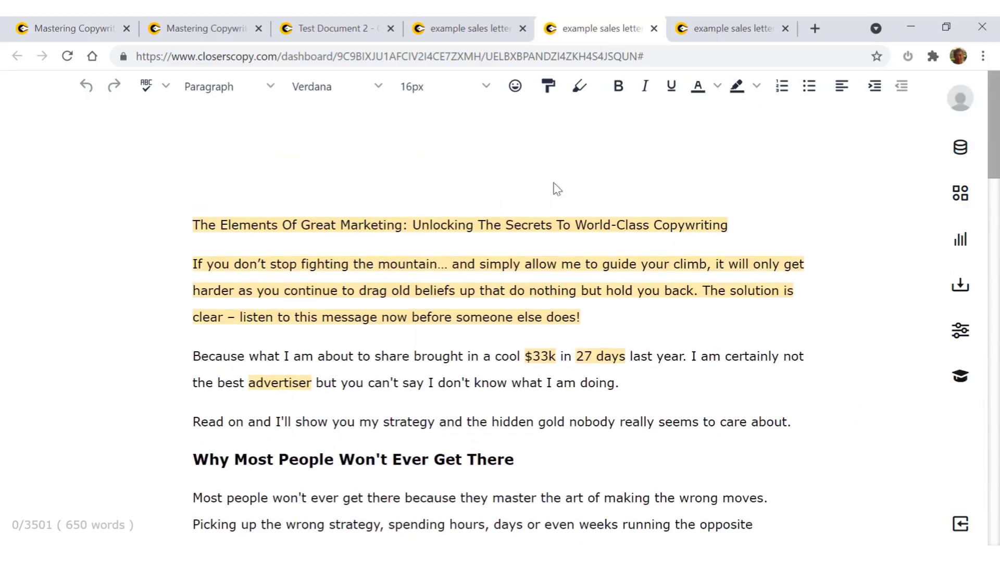
Open the template database and go back from the Quickstart sales letter to the top-level template categories.
left_click(961, 150)
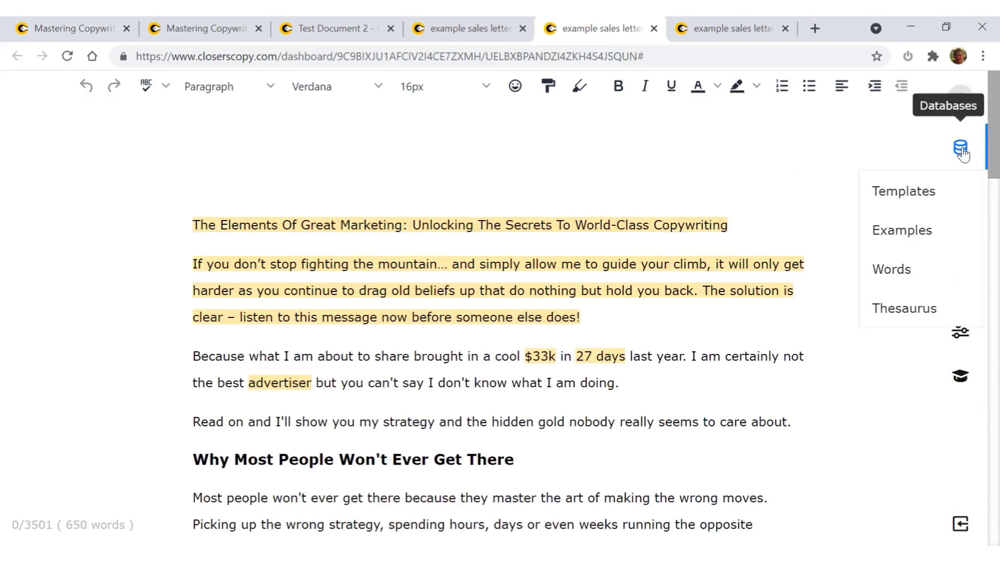
left_click(907, 197)
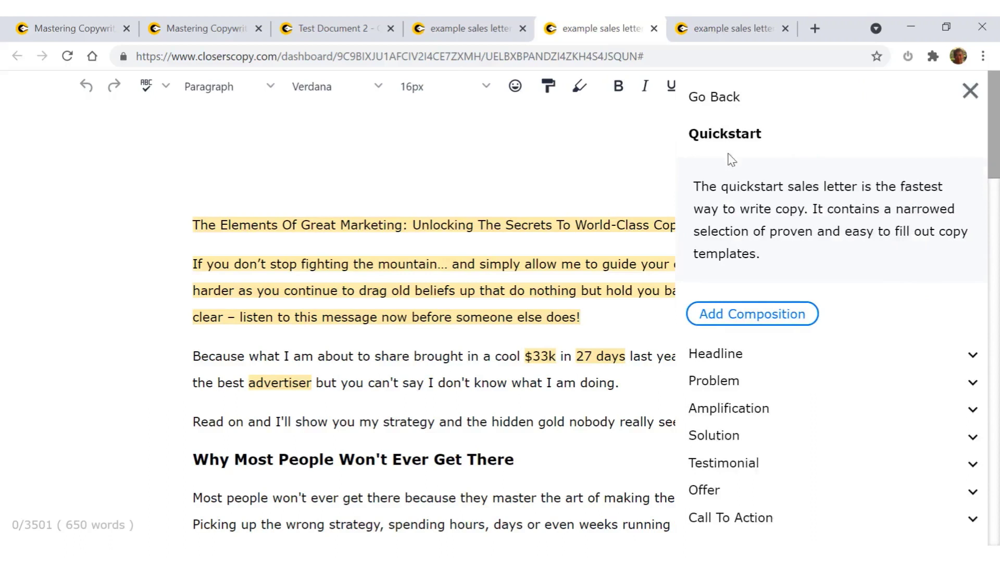
left_click(709, 101)
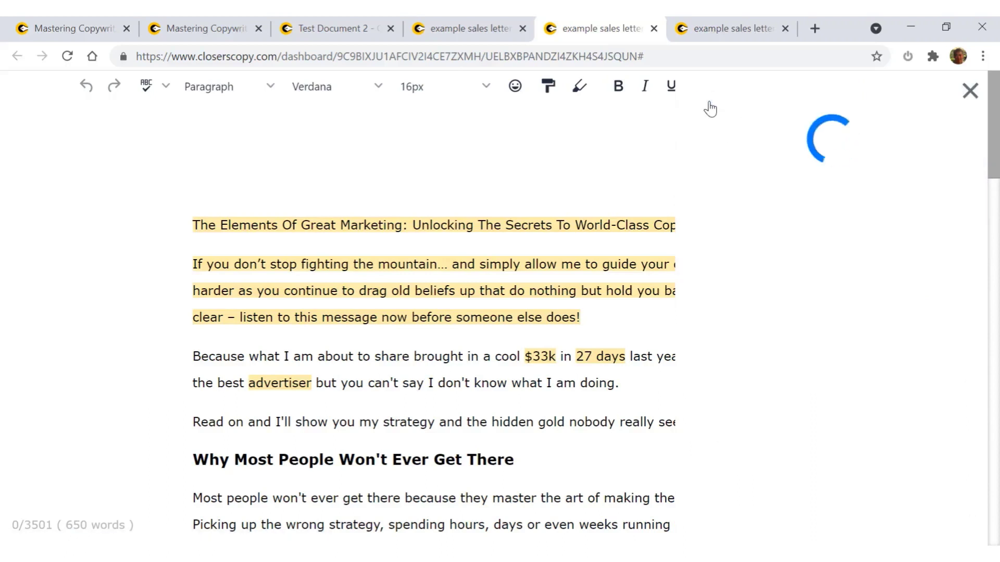
left_click(709, 102)
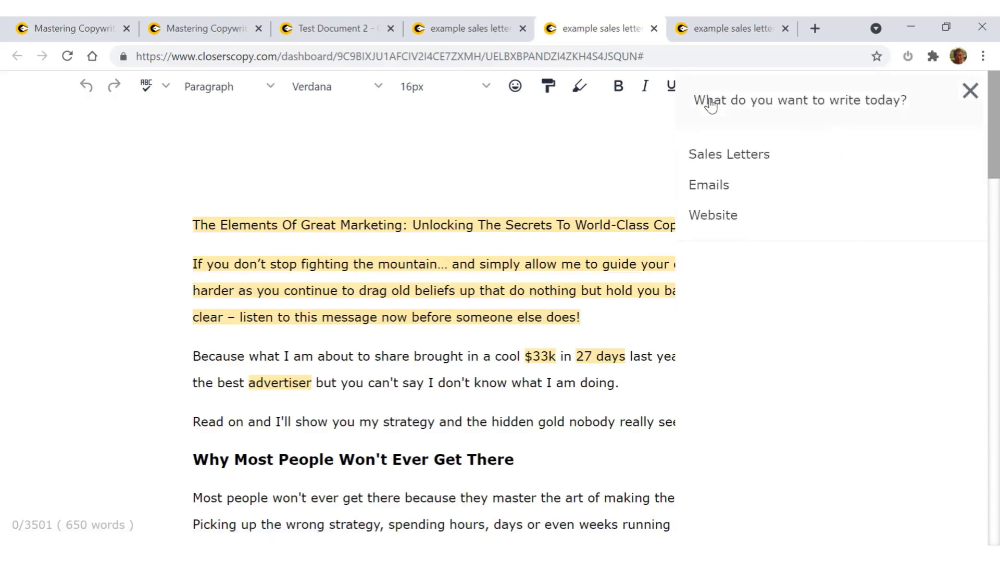
Browse the list of email templates, from Subject Lines through the promotion and cold email types.
left_click(717, 187)
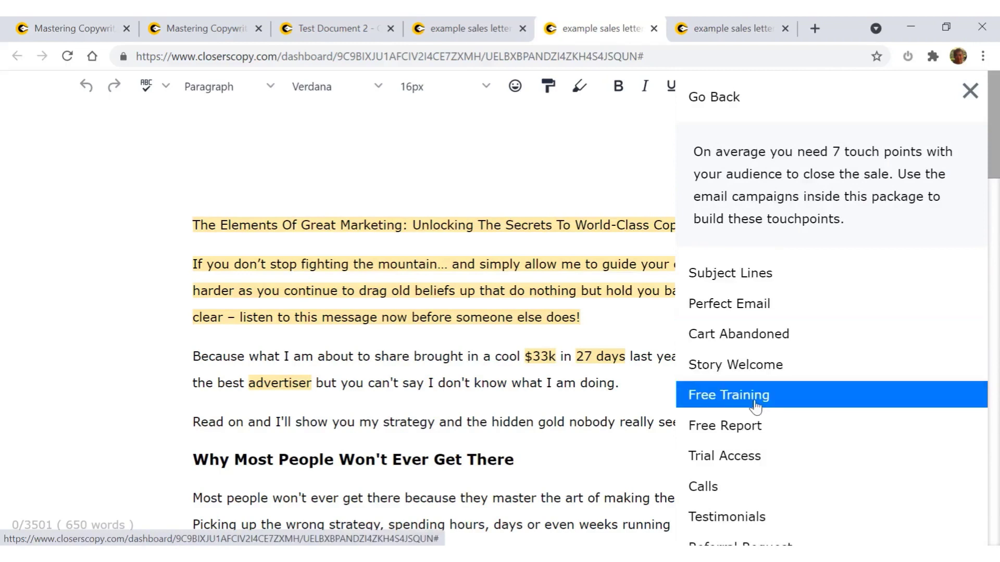
scroll(755, 429, "down", 4)
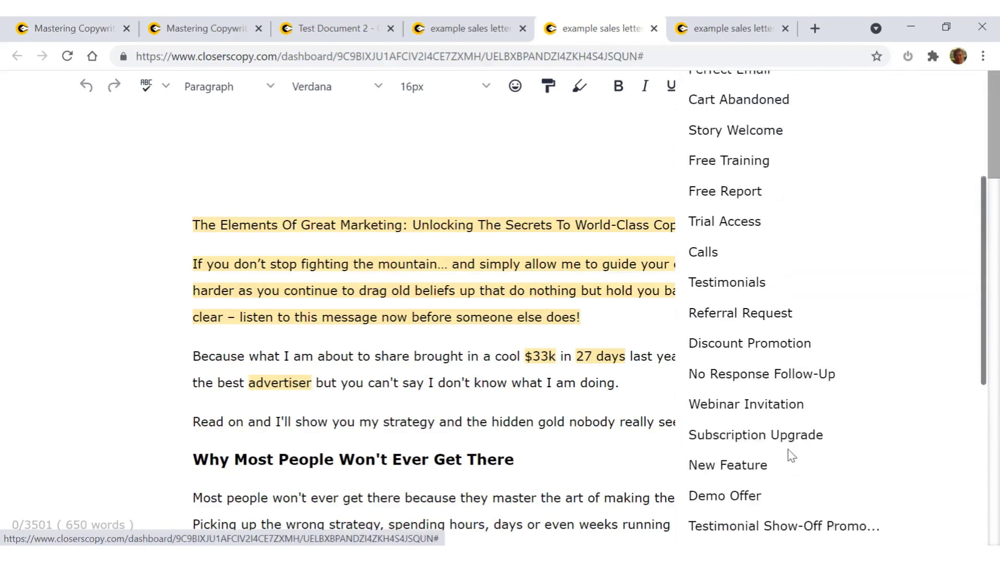
scroll(761, 453, "down", 4)
scroll(786, 455, "down", 8)
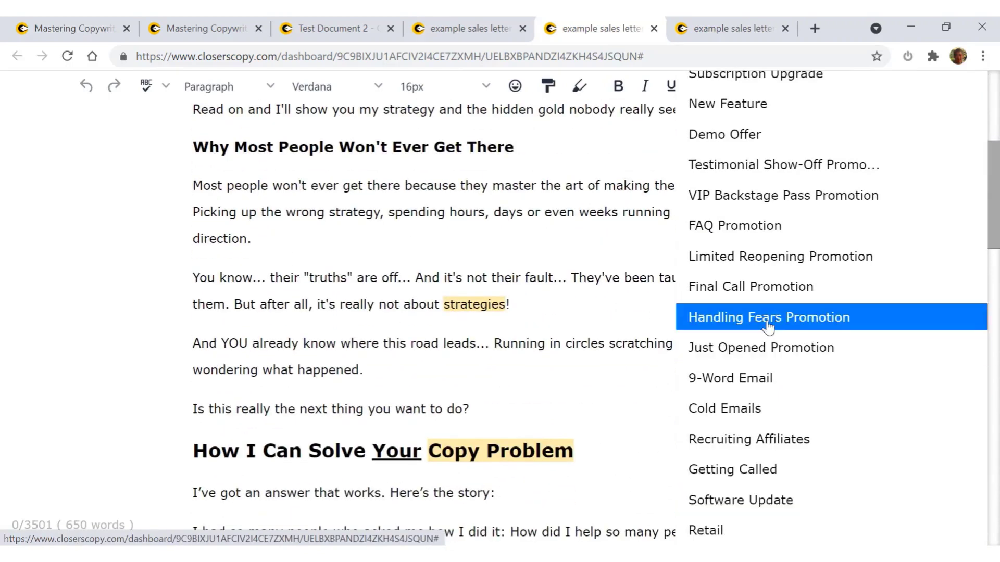
scroll(768, 327, "up", 6)
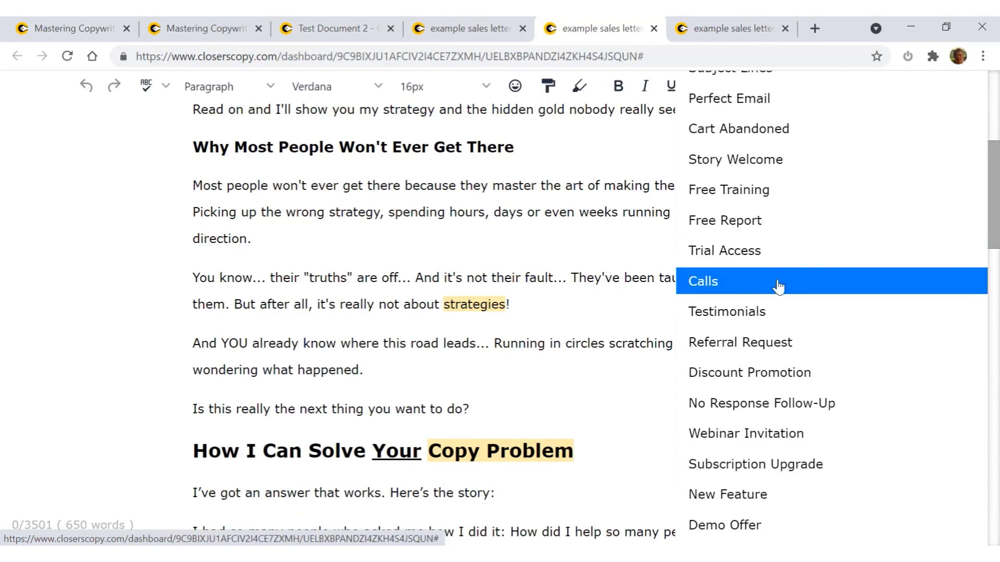
Preview the full Referral Request email template and close the preview.
left_click(784, 346)
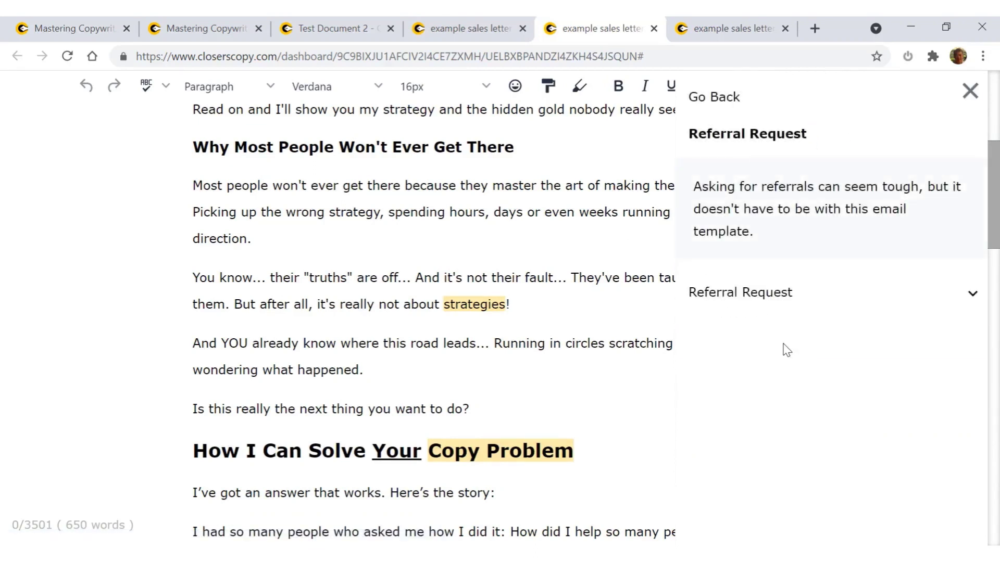
left_click(968, 298)
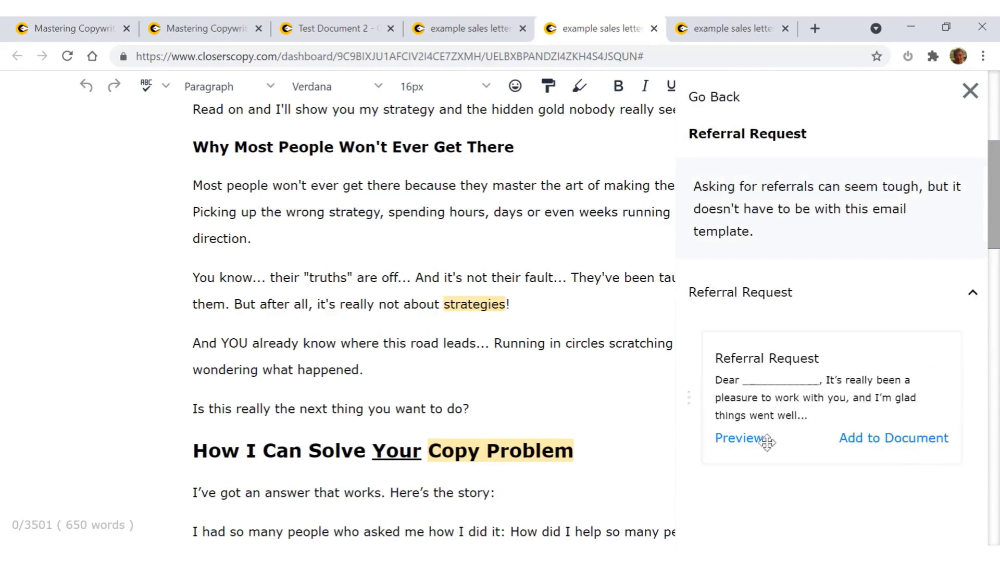
left_click(738, 438)
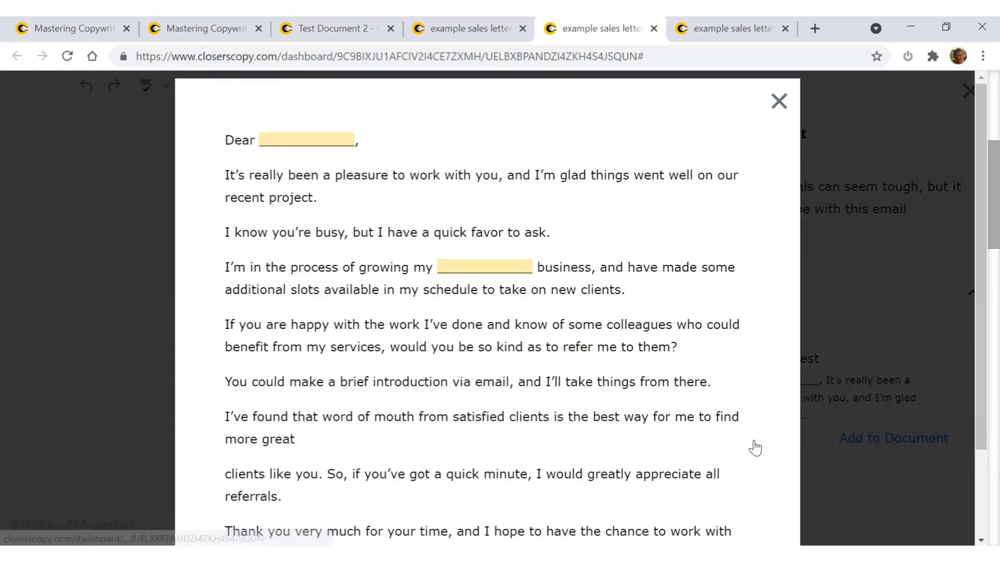
scroll(596, 373, "down", 3)
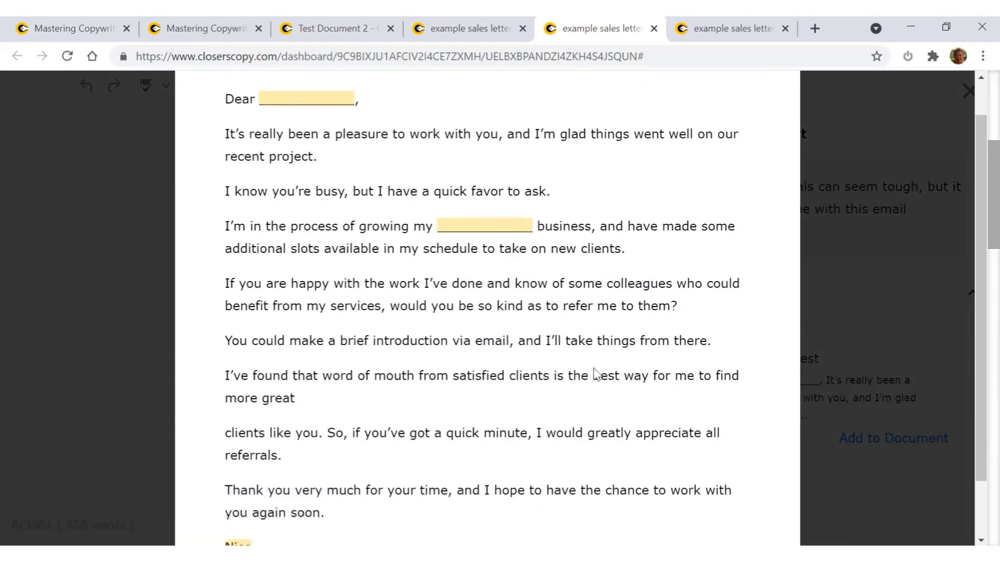
scroll(596, 374, "up", 3)
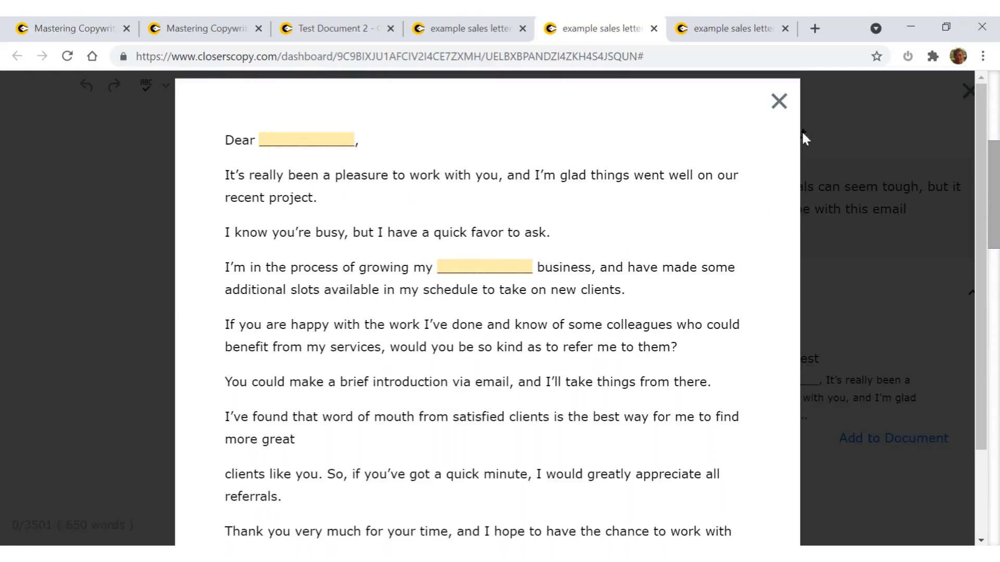
left_click(779, 102)
scroll(887, 219, "up", 5)
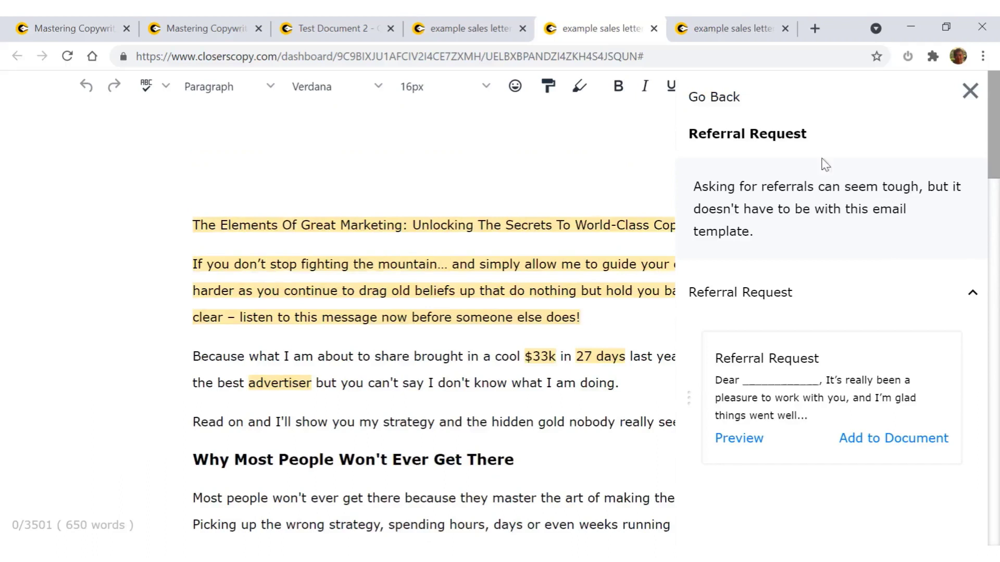
Return to the top-level template categories and show the Pages templates for websites.
left_click(721, 104)
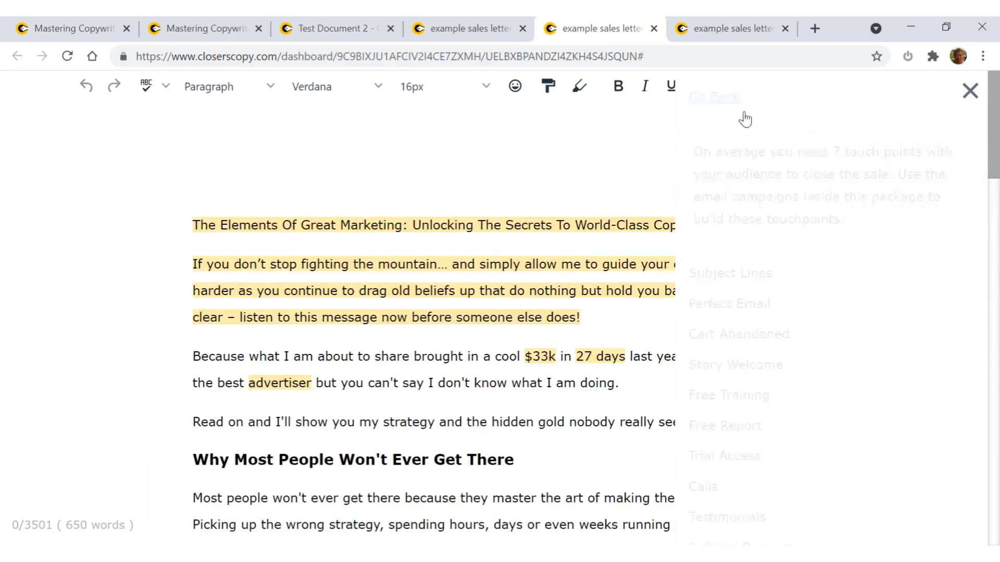
left_click(699, 100)
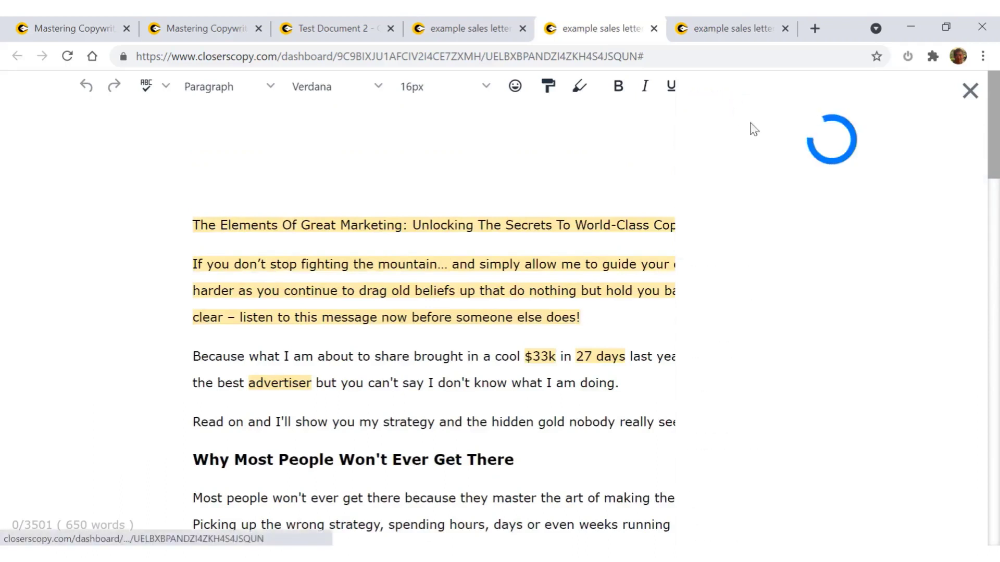
left_click(719, 222)
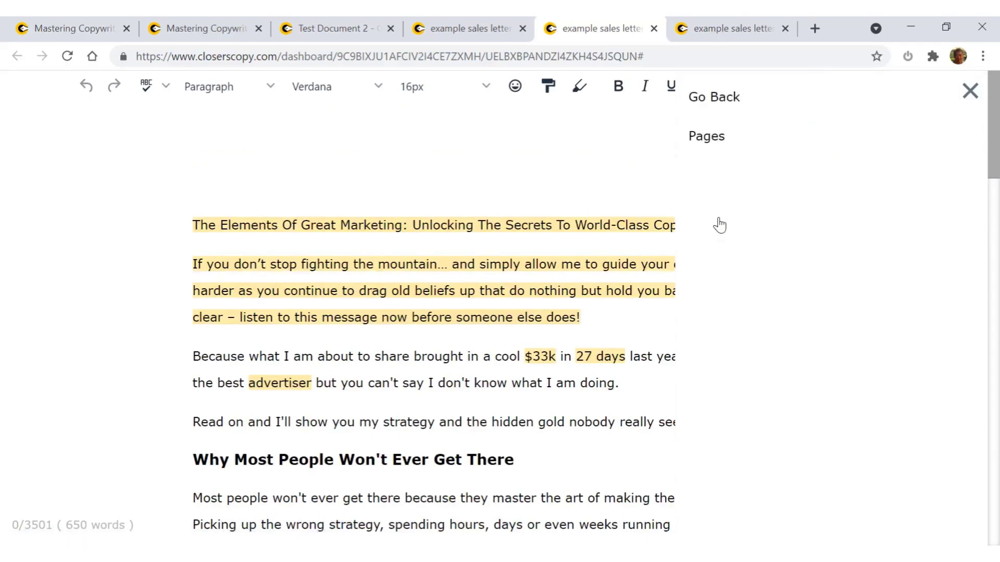
left_click(710, 146)
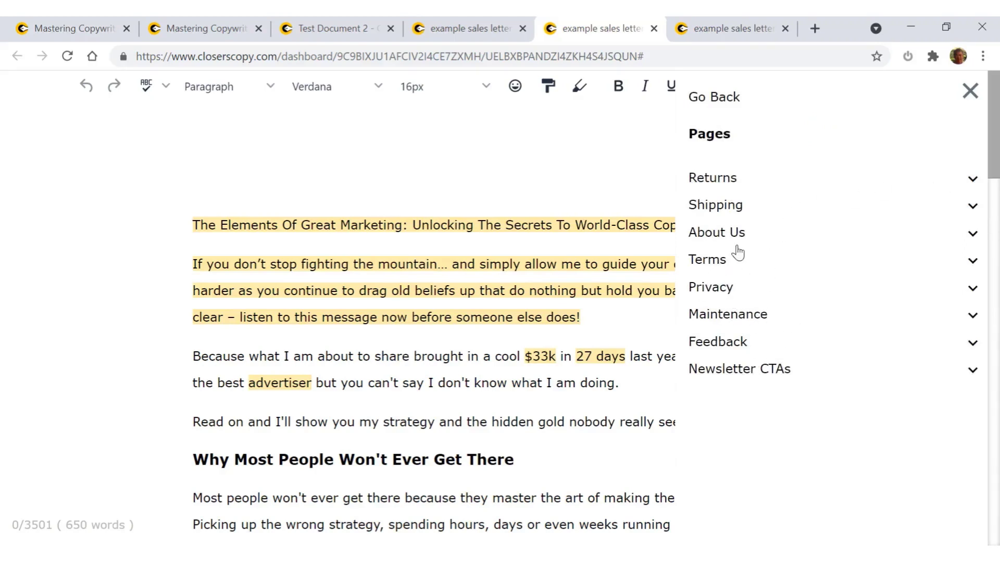
Preview the Superior Quality template for an About Us page, and close both the preview and the template database.
left_click(972, 233)
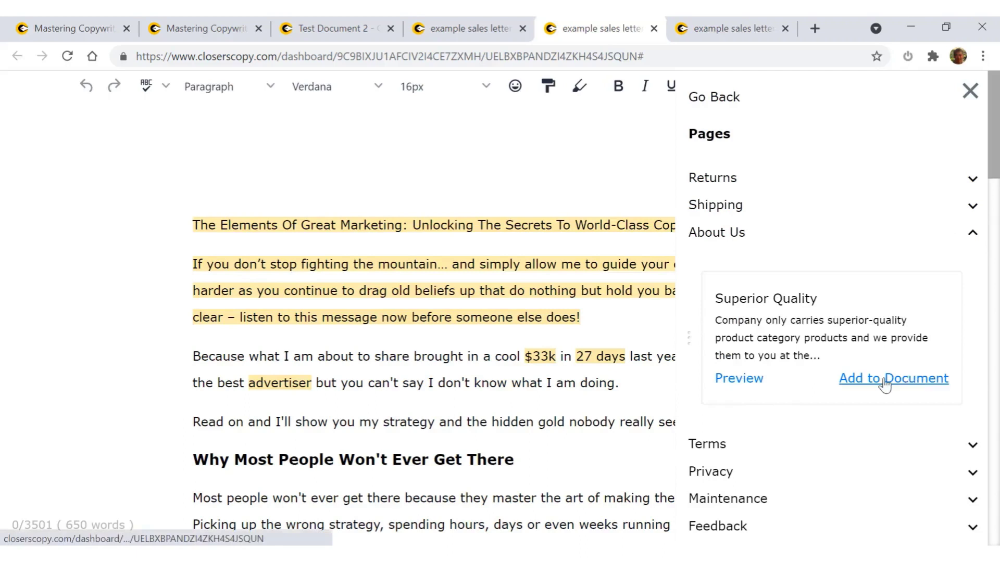
left_click(755, 388)
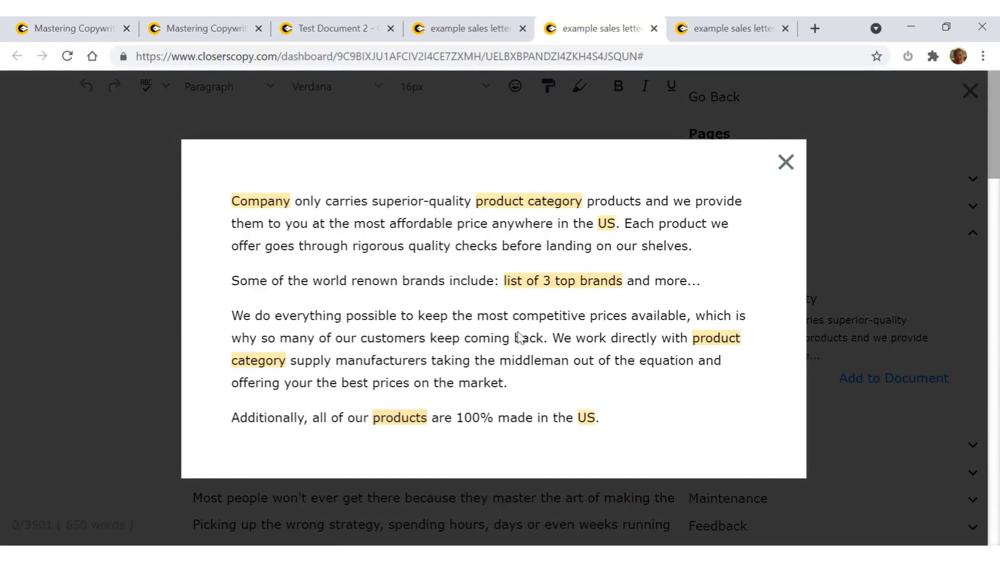
left_click(786, 163)
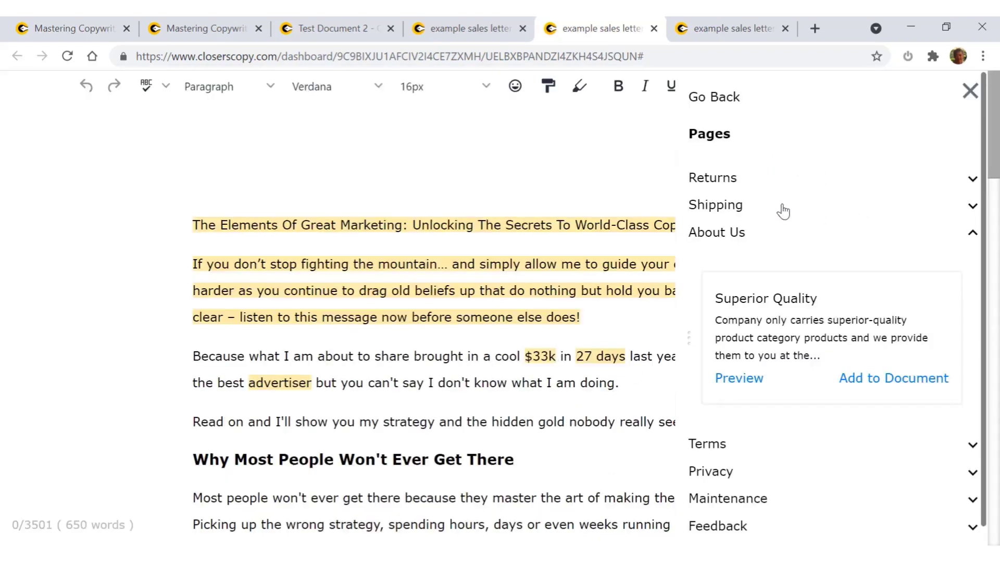
left_click(730, 101)
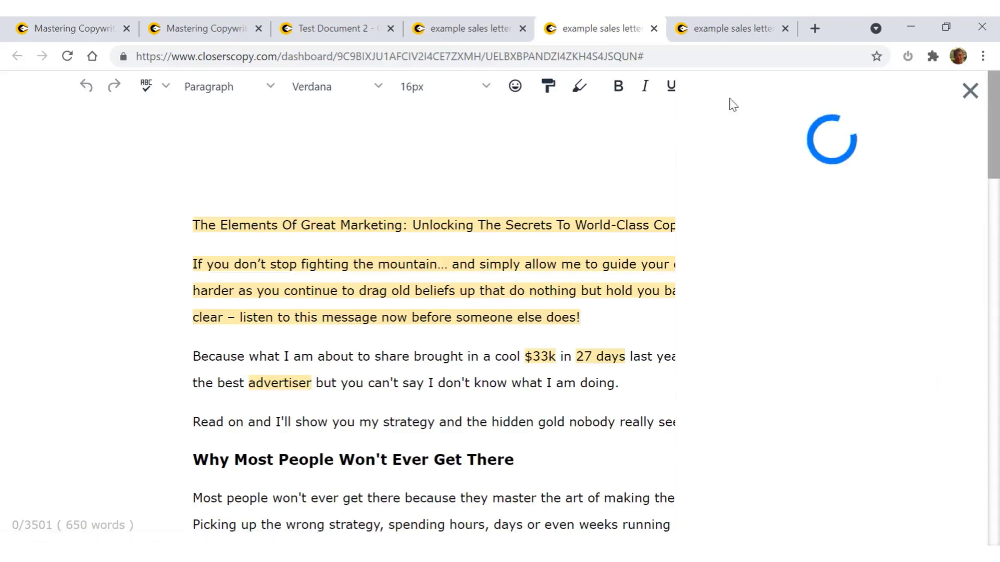
left_click(715, 101)
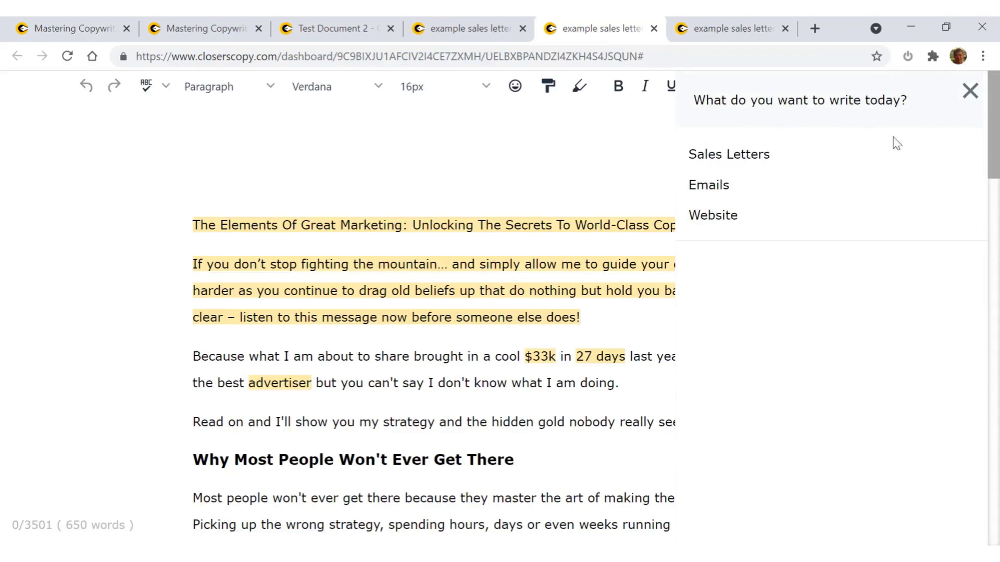
left_click(970, 91)
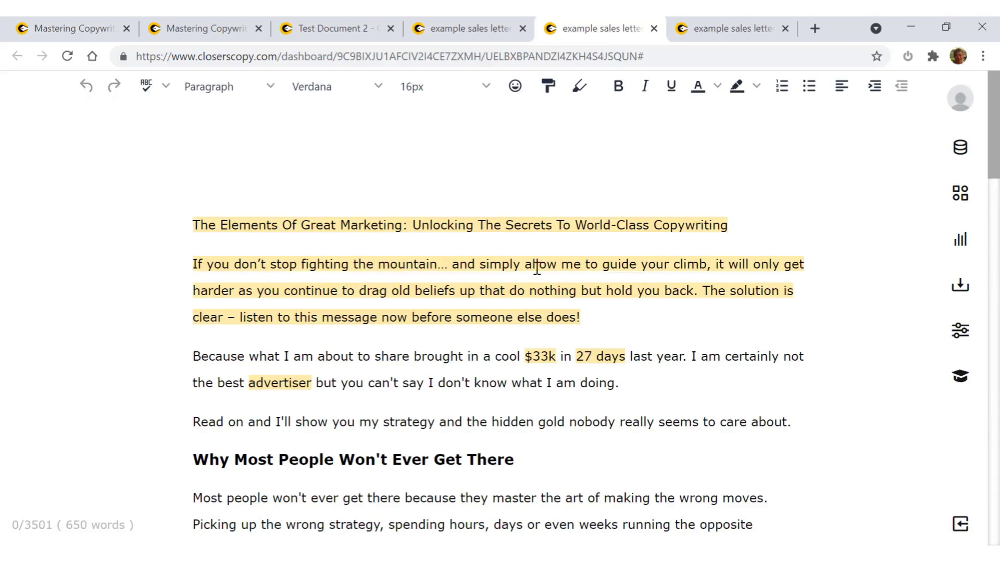
Open the AI writing features and look through all their categories, from Ads and Blogs to YouTube and Emails.
scroll(676, 321, "down", 7)
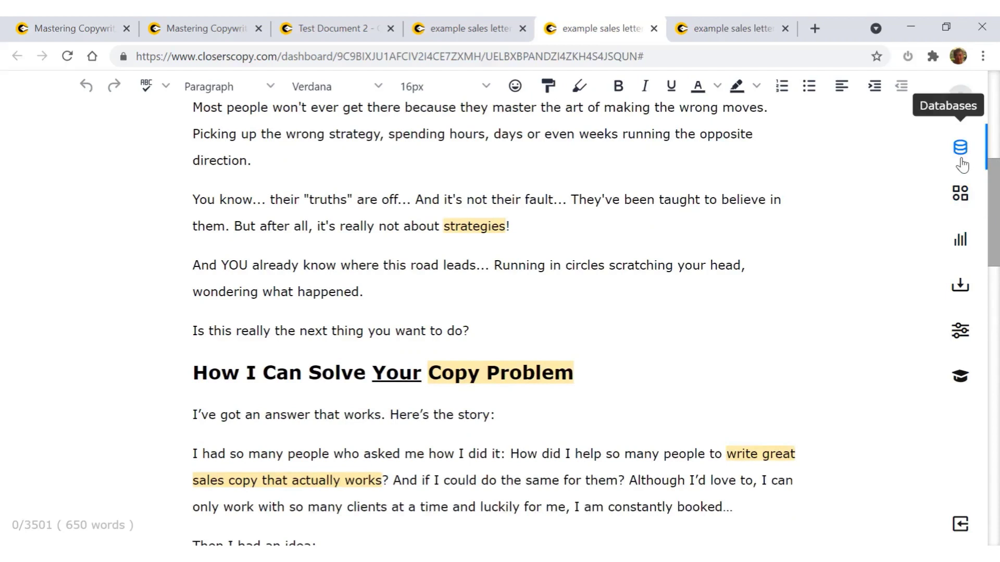
left_click(960, 197)
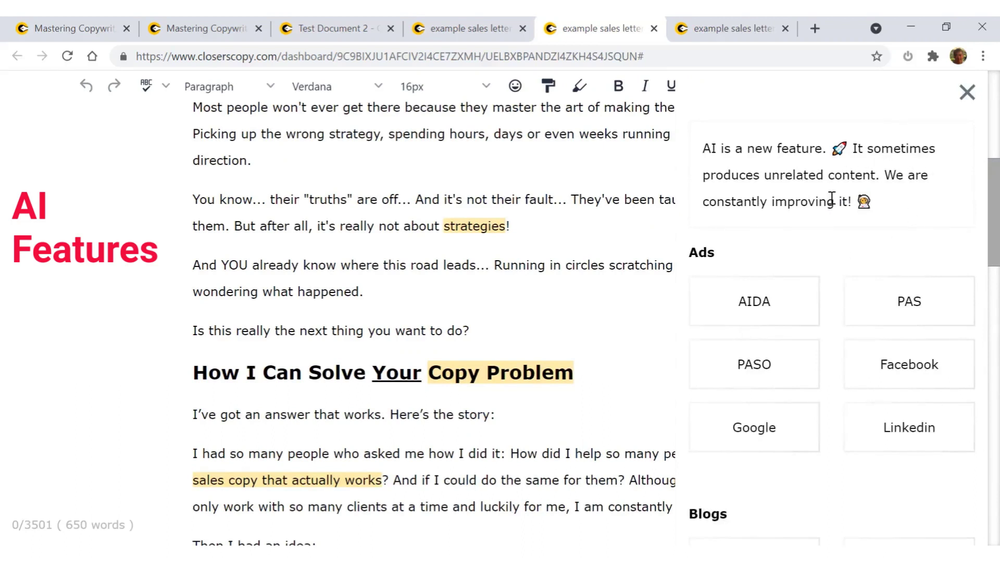
scroll(869, 246, "down", 7)
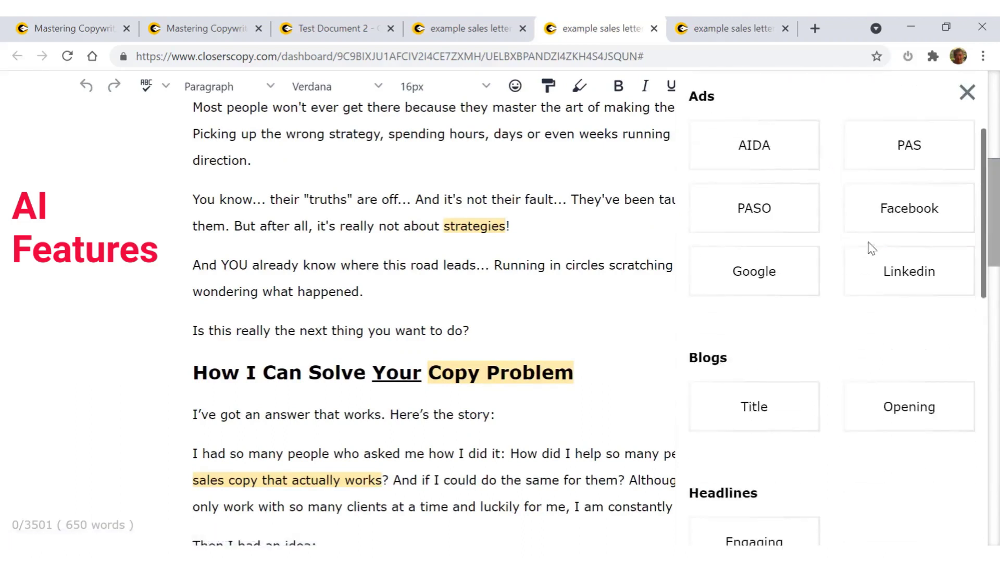
scroll(871, 248, "down", 8)
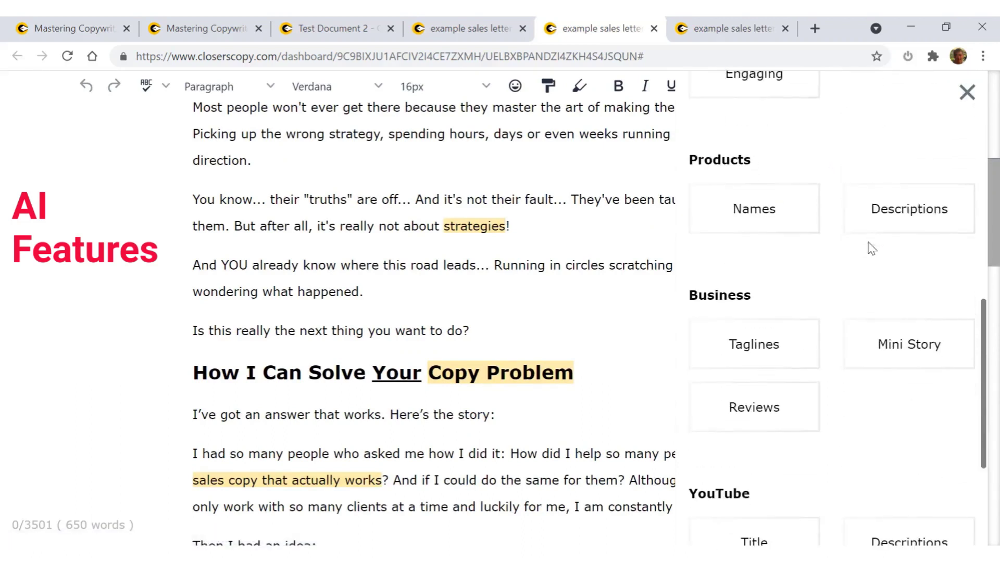
scroll(871, 248, "down", 15)
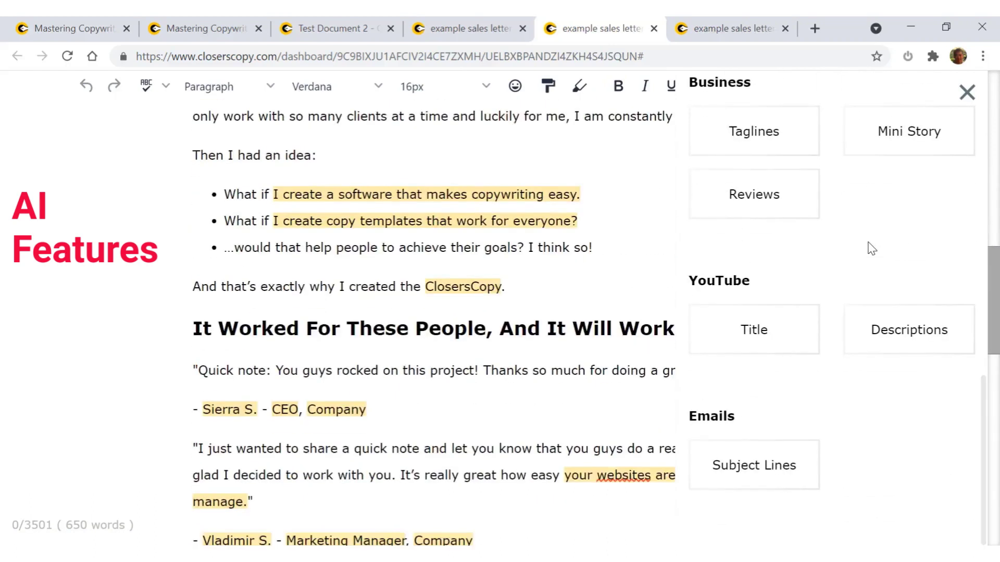
scroll(871, 248, "up", 15)
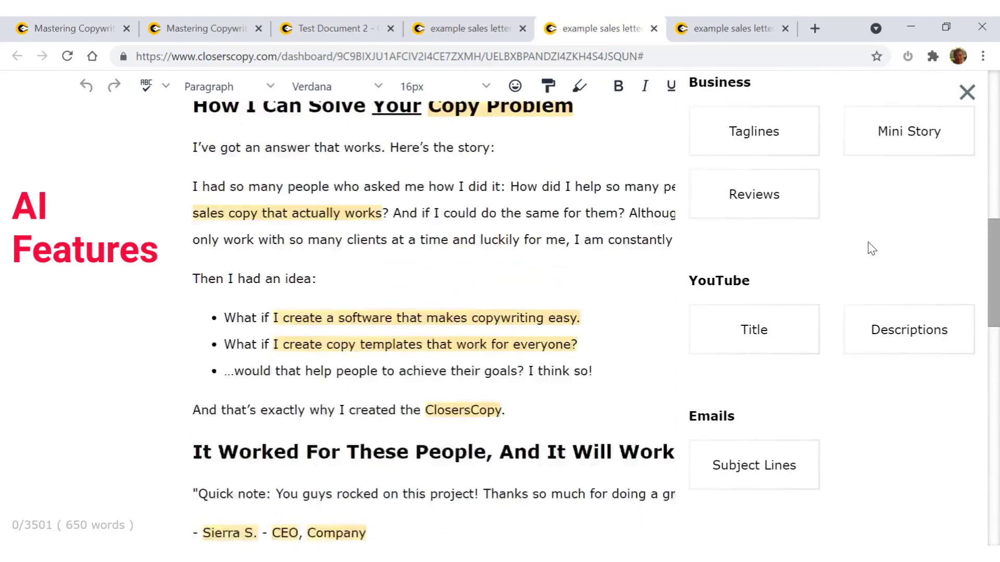
scroll(871, 248, "up", 10)
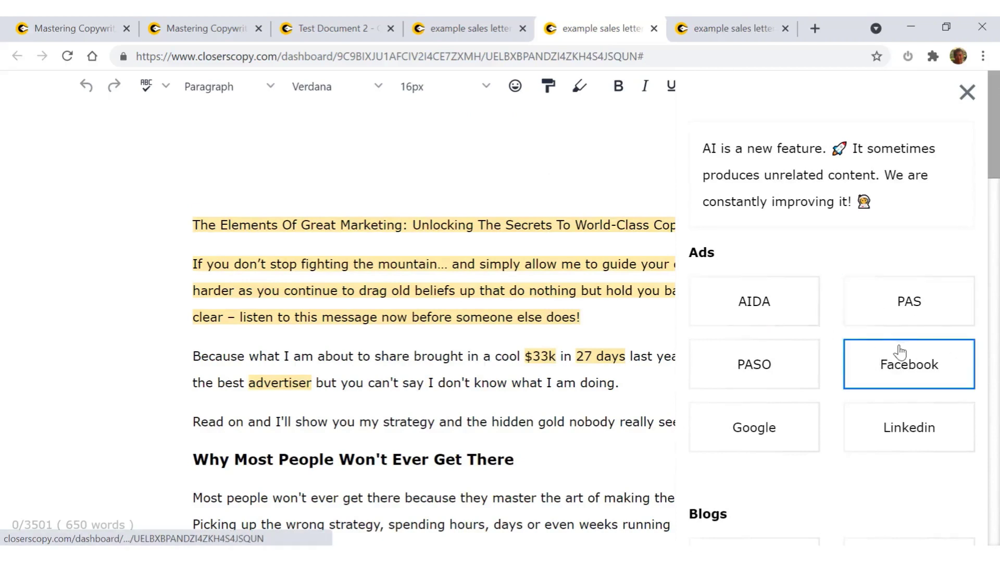
Open the AI Title generator for blogs and enter "digital marketrs" as the audience.
scroll(900, 353, "down", 4)
left_click(775, 338)
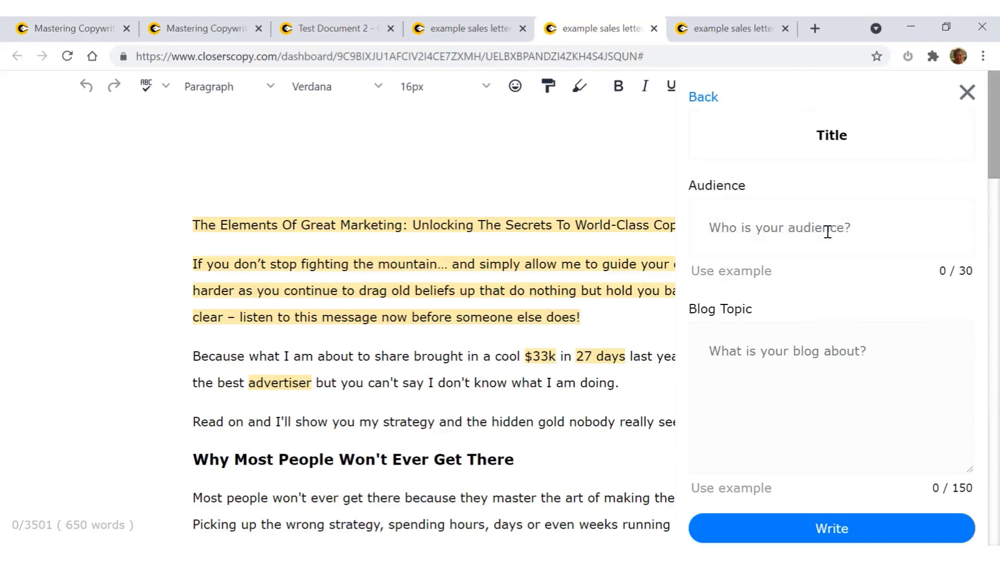
type("digital mareketrs")
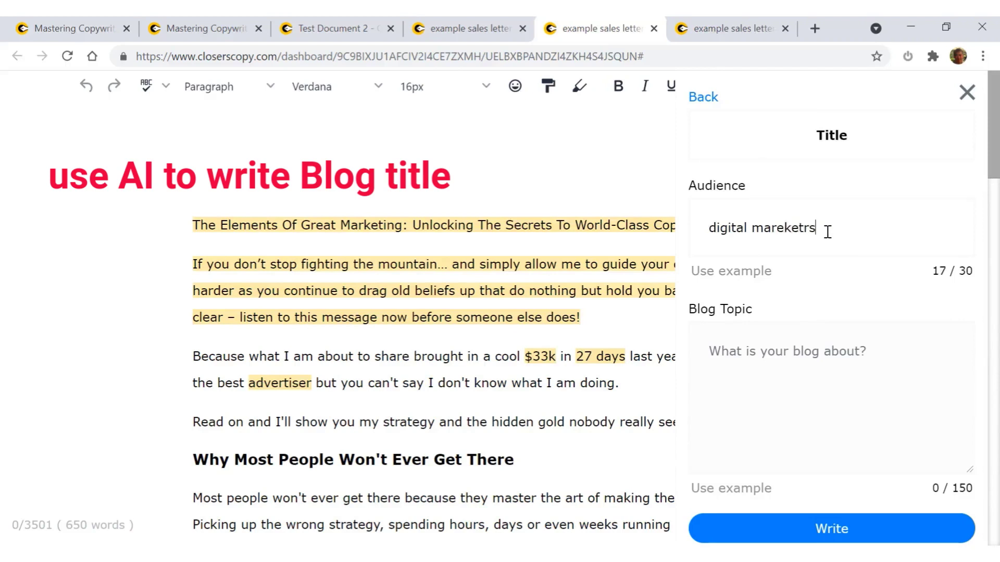
left_click(783, 229)
key("BackSpace")
Enter "blog about copywriting" as the blog topic.
type("bloag about c")
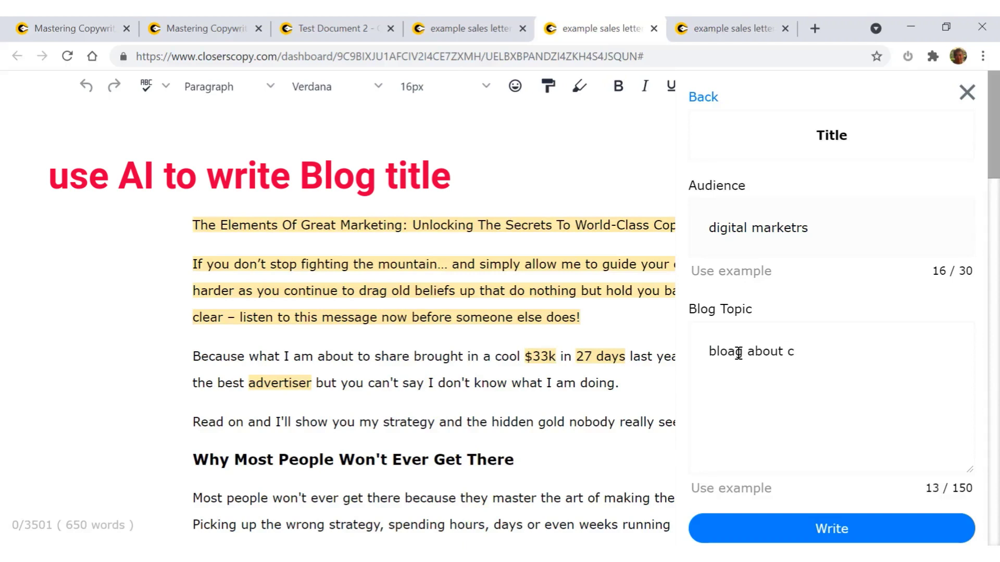
type("pywriting")
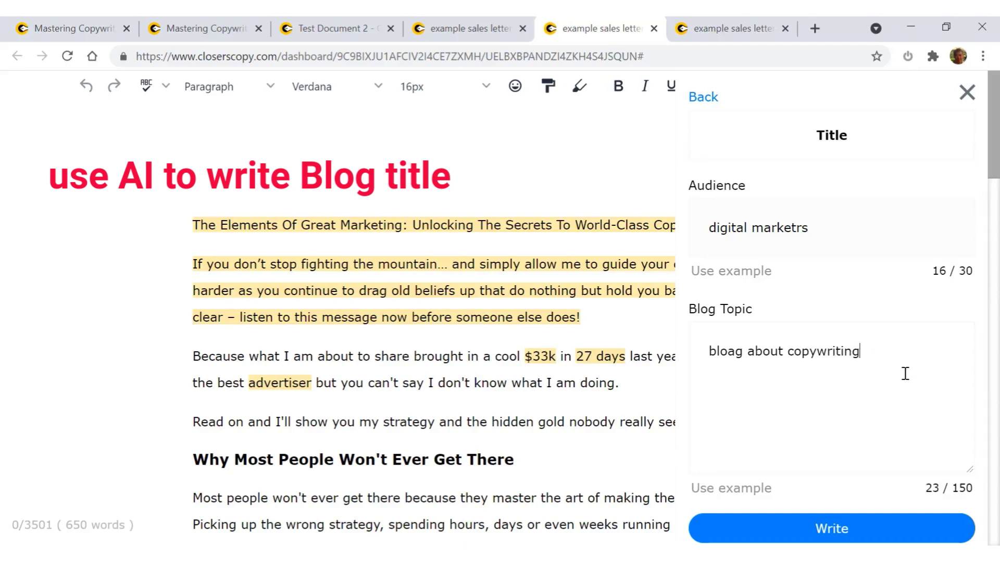
key("BackSpace")
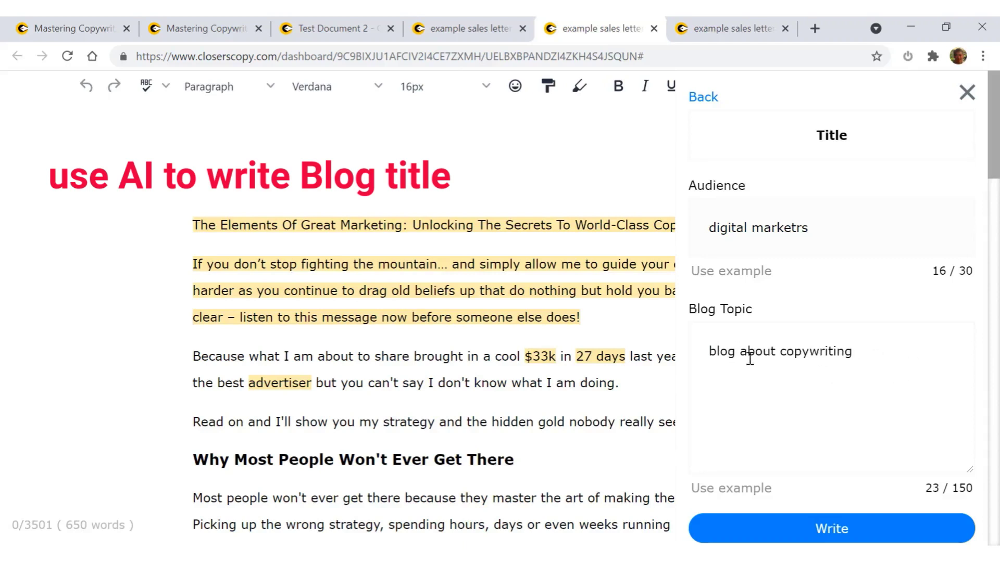
Generate blog titles with the AI and briefly highlight the inserted titles in the document.
scroll(828, 410, "down", 2)
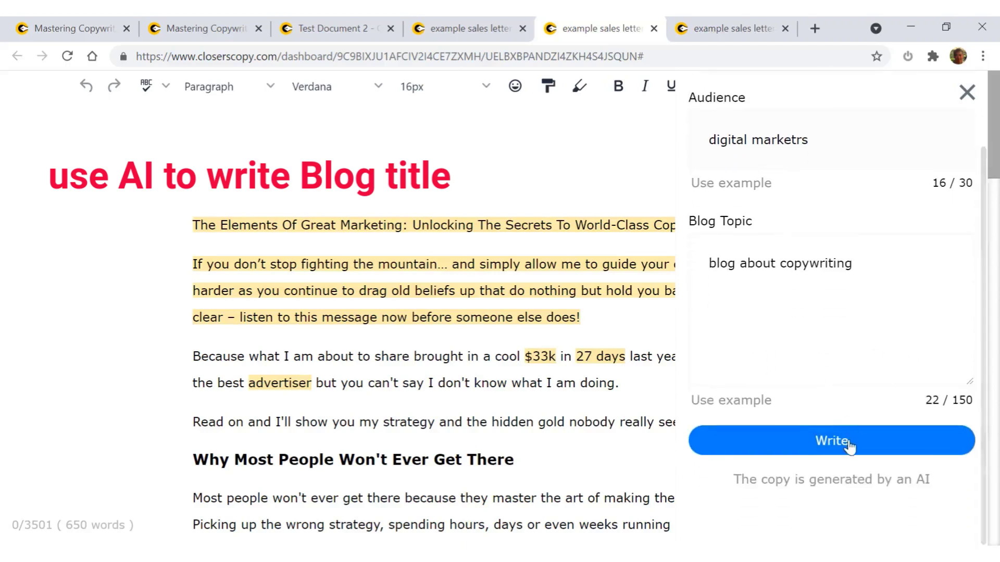
scroll(852, 415, "up", 2)
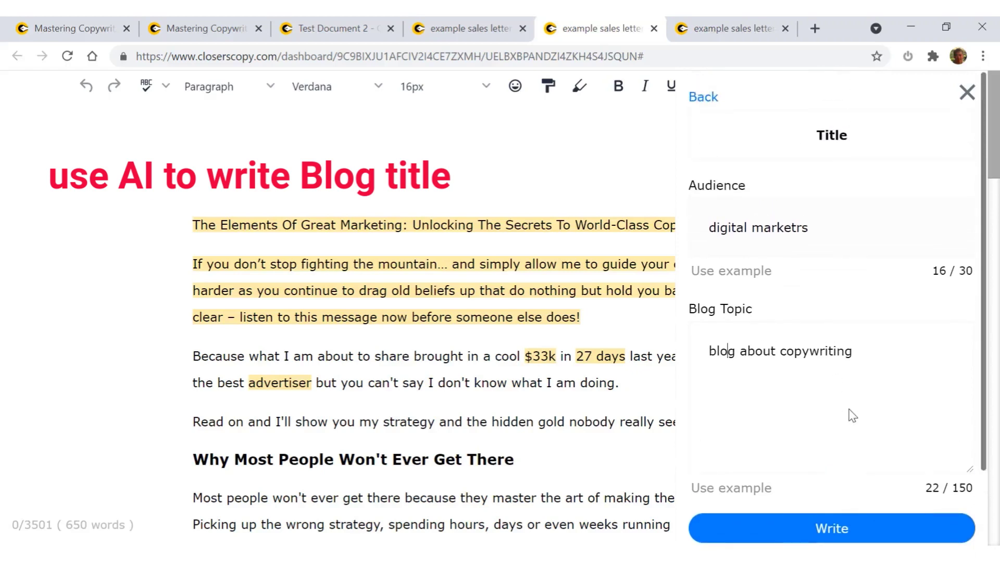
scroll(859, 454, "down", 2)
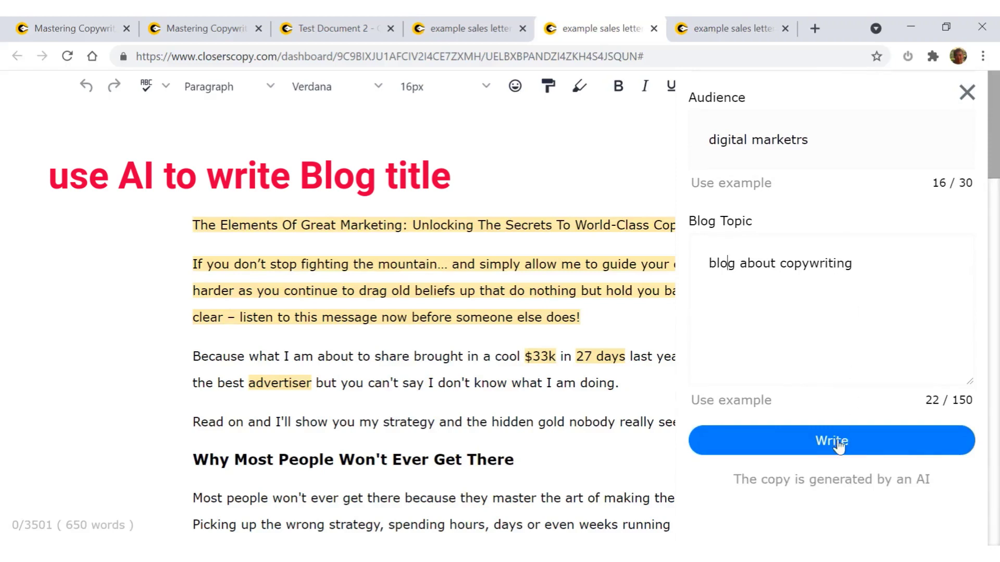
left_click(838, 446)
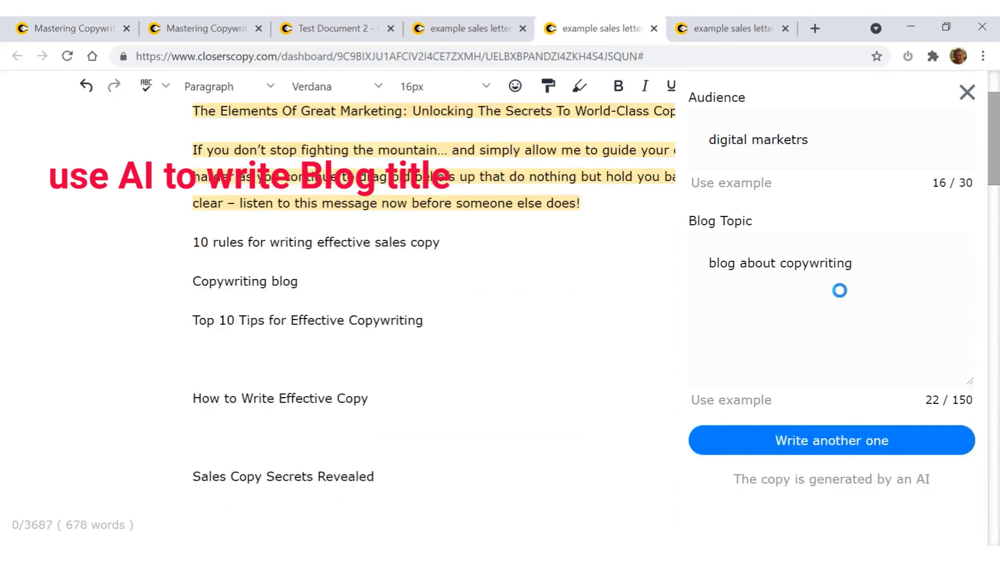
left_click_drag(195, 240, 434, 473)
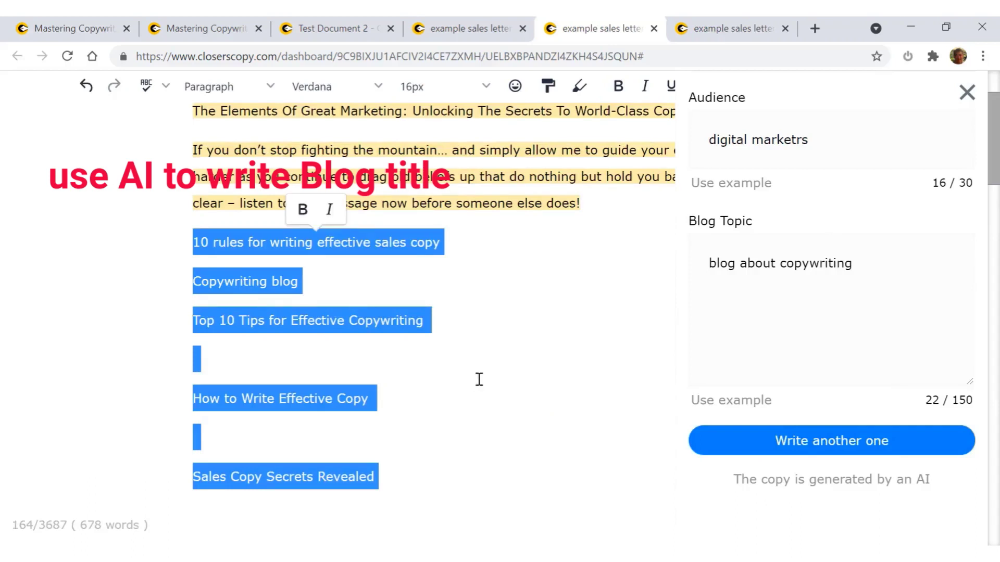
left_click(325, 422)
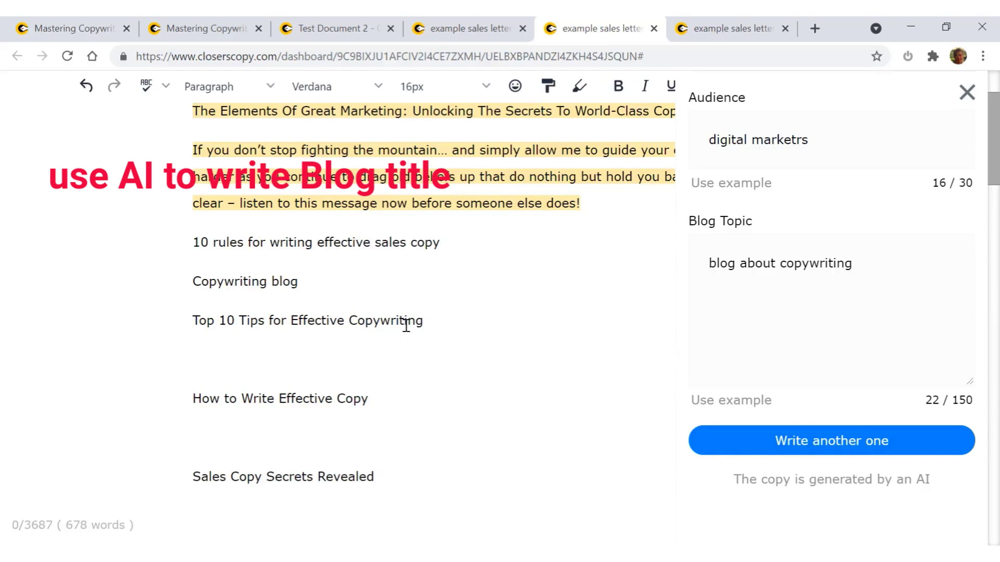
Clear the entire document and have the AI write another set of blog titles into it.
key("ctrl+a")
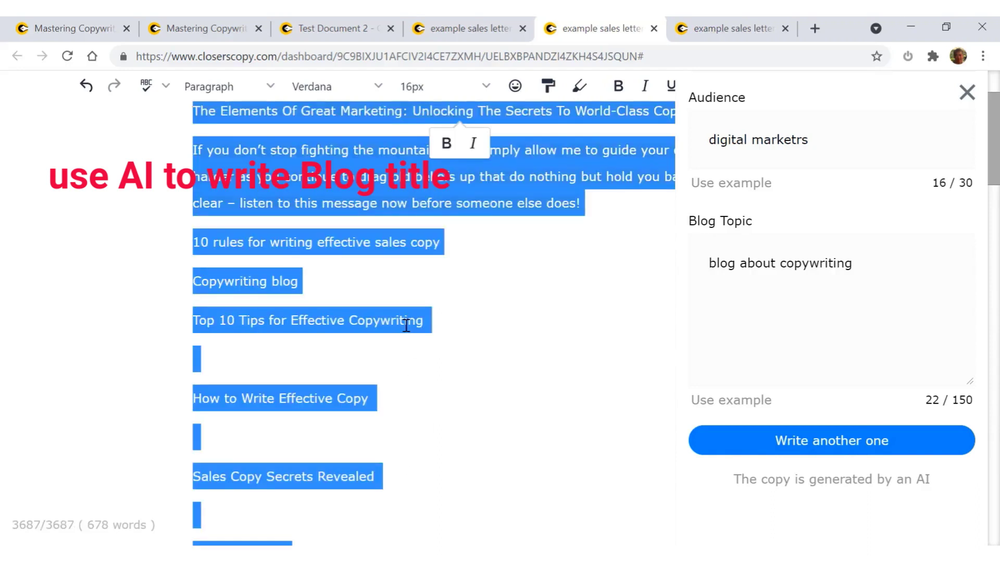
key("BackSpace")
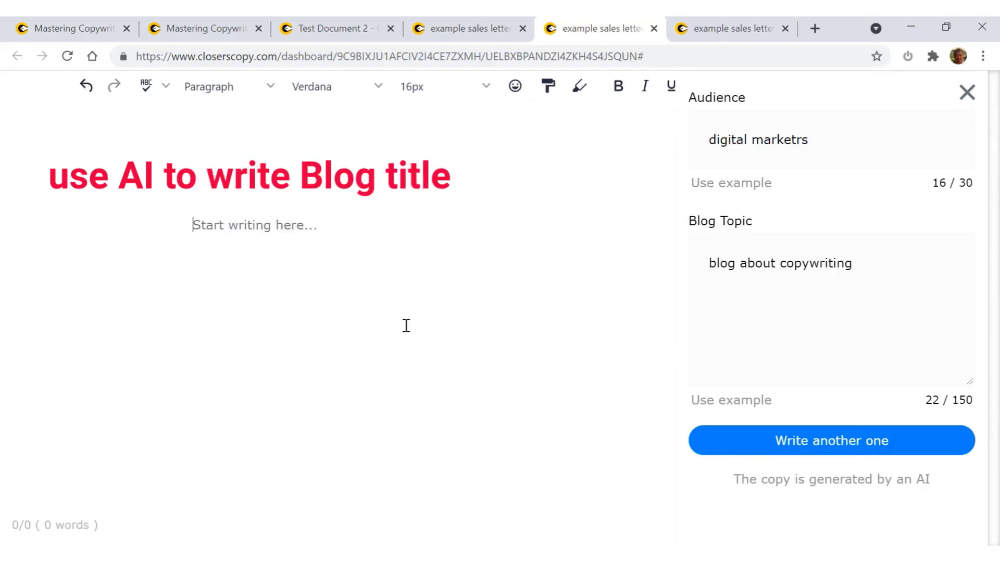
left_click(854, 443)
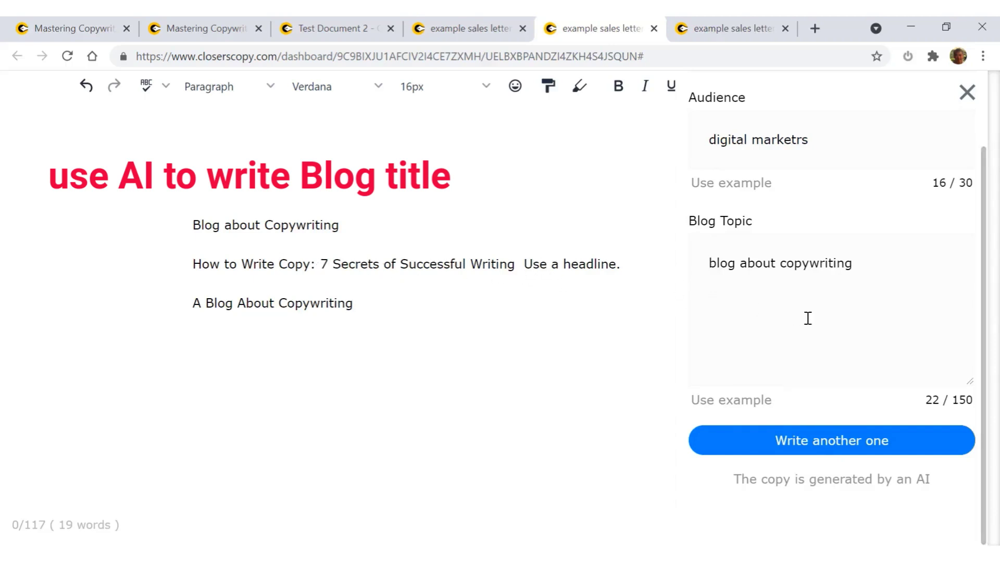
Return to the AI category overview, review the available copy types from Ads to Emails, and close the AI features.
left_click(968, 100)
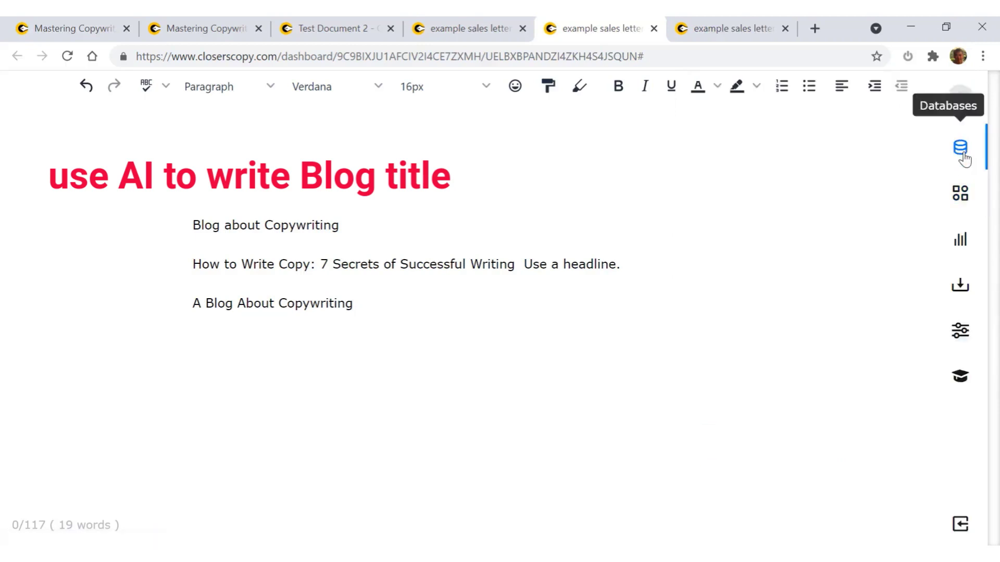
left_click(961, 195)
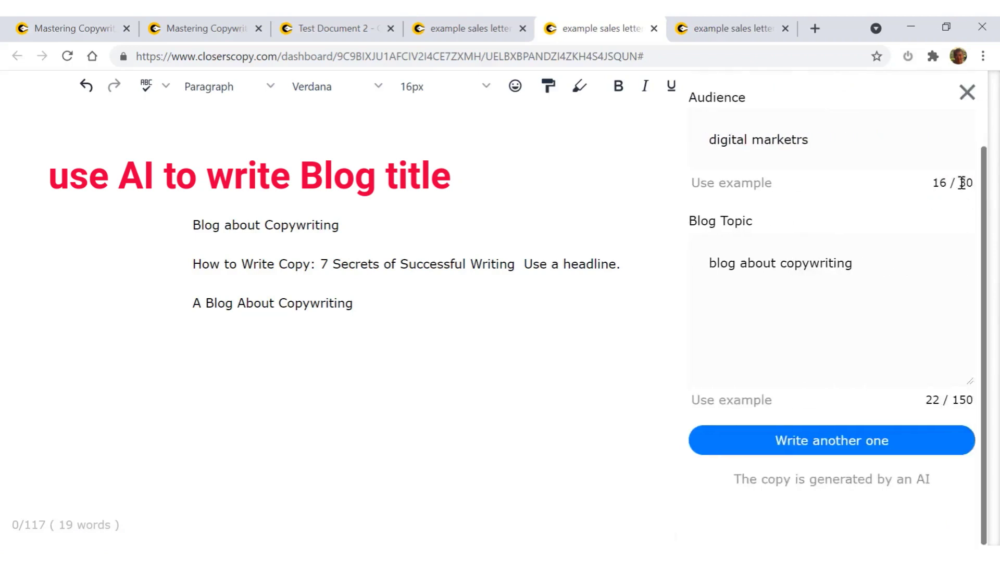
scroll(854, 167, "up", 3)
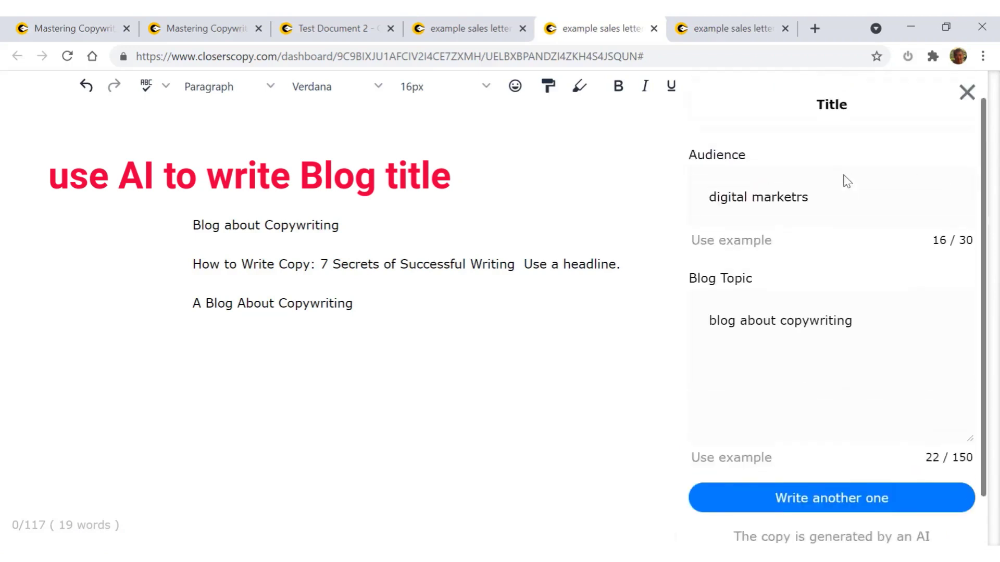
left_click(705, 100)
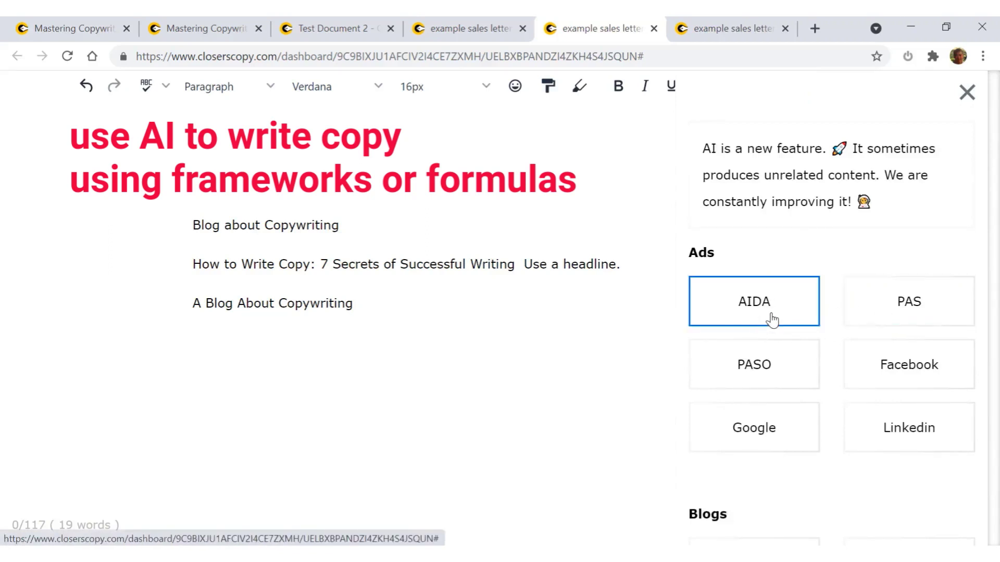
scroll(774, 381, "down", 6)
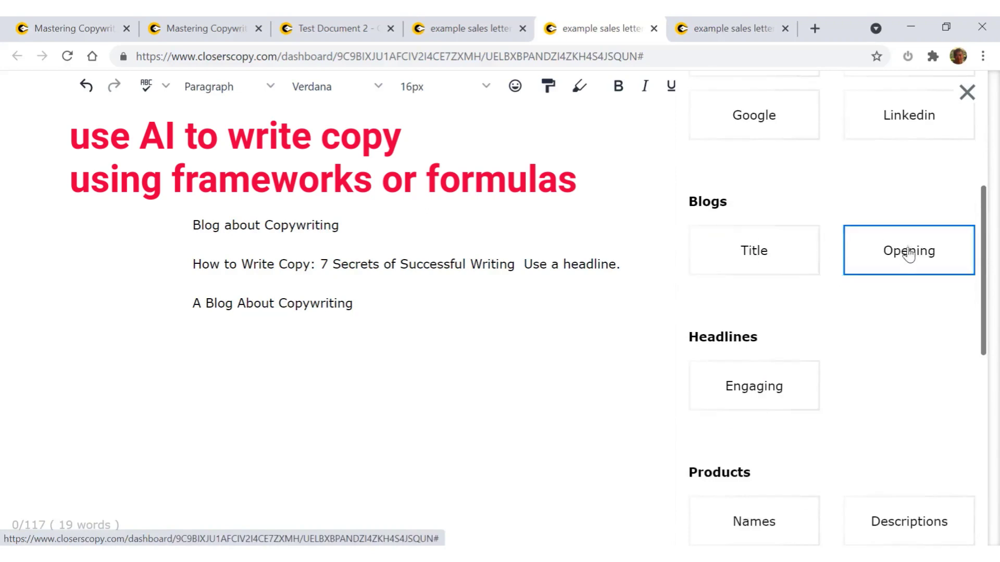
scroll(909, 254, "up", 4)
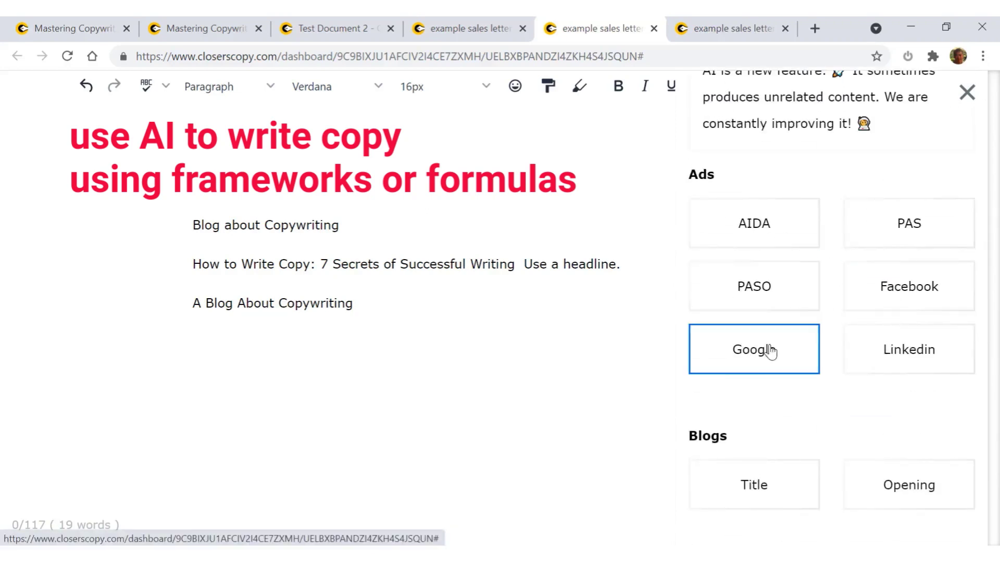
scroll(911, 361, "down", 7)
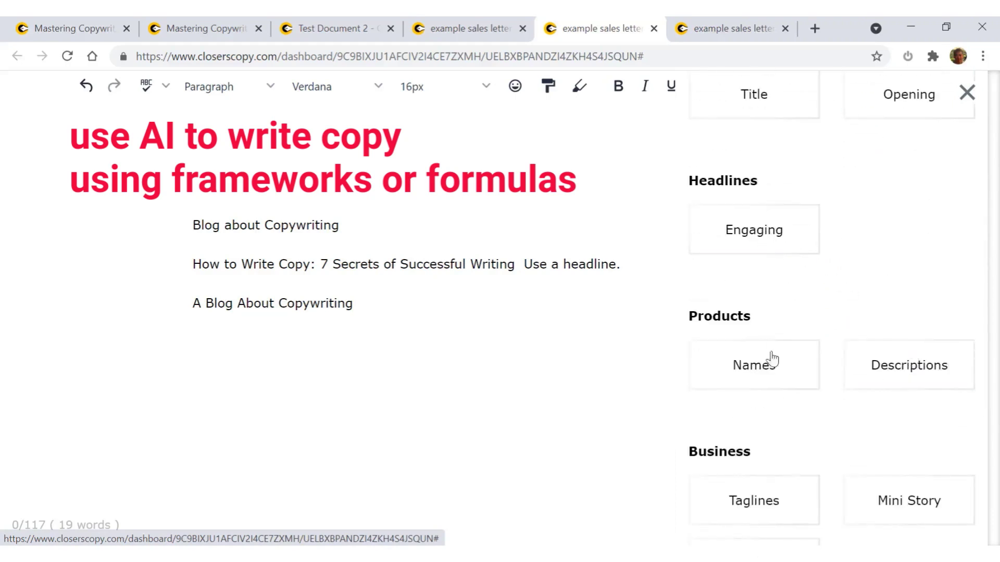
scroll(791, 356, "down", 4)
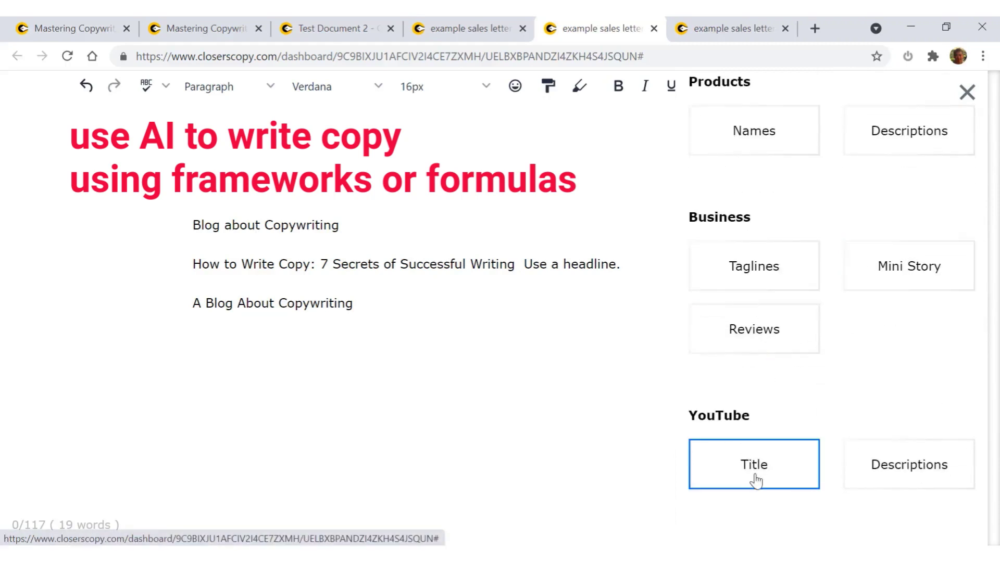
scroll(877, 436, "down", 3)
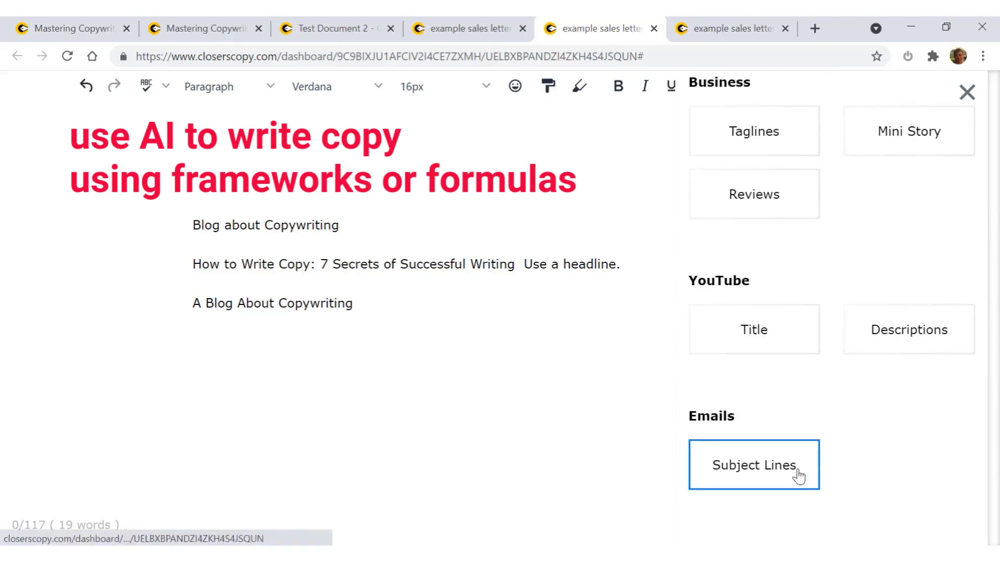
scroll(805, 453, "up", 15)
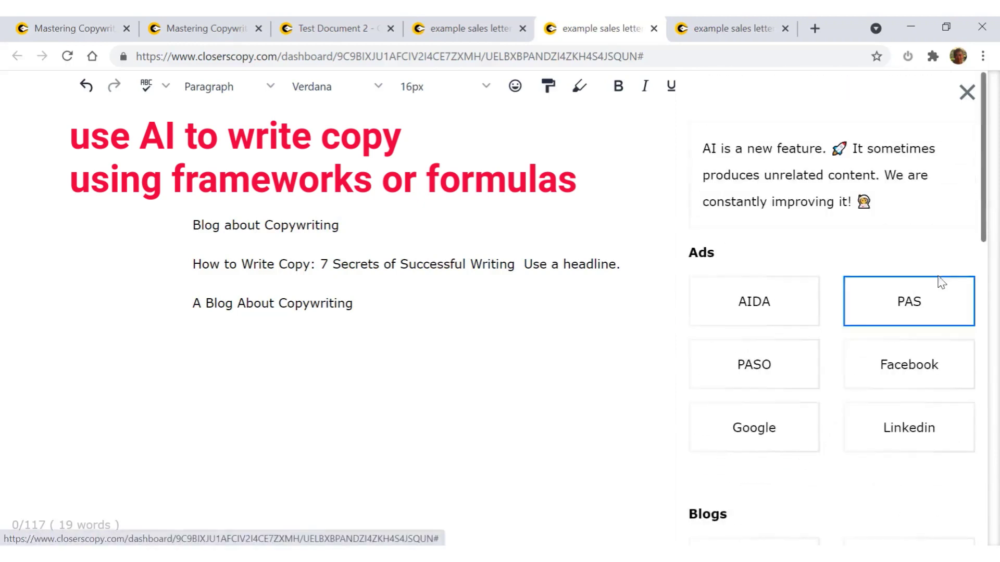
left_click(966, 93)
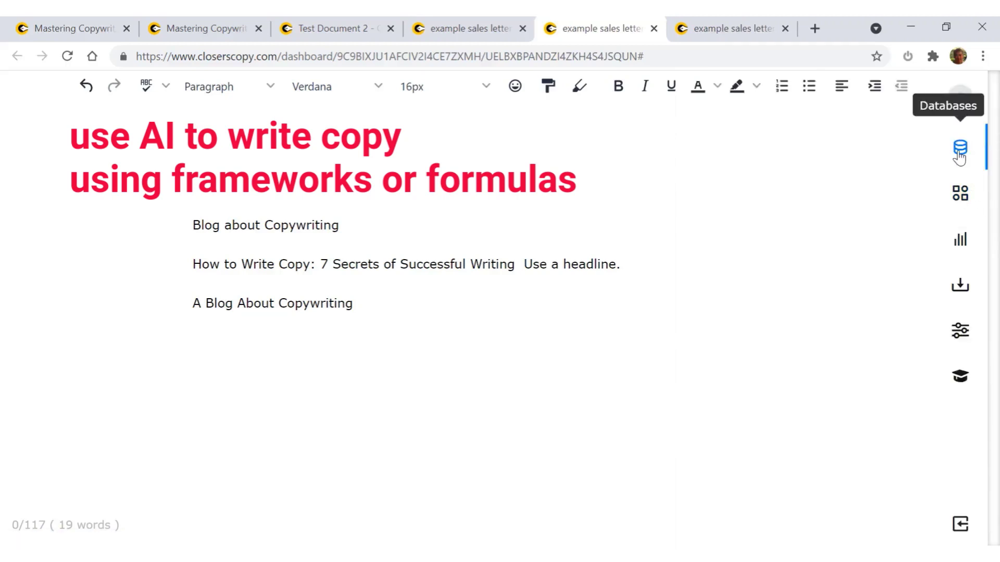
left_click(962, 192)
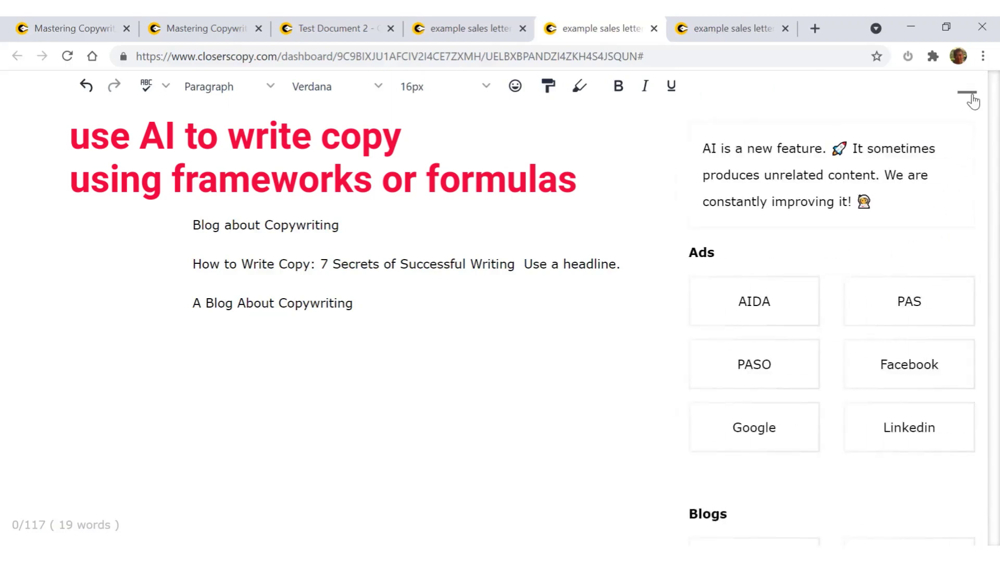
left_click(972, 101)
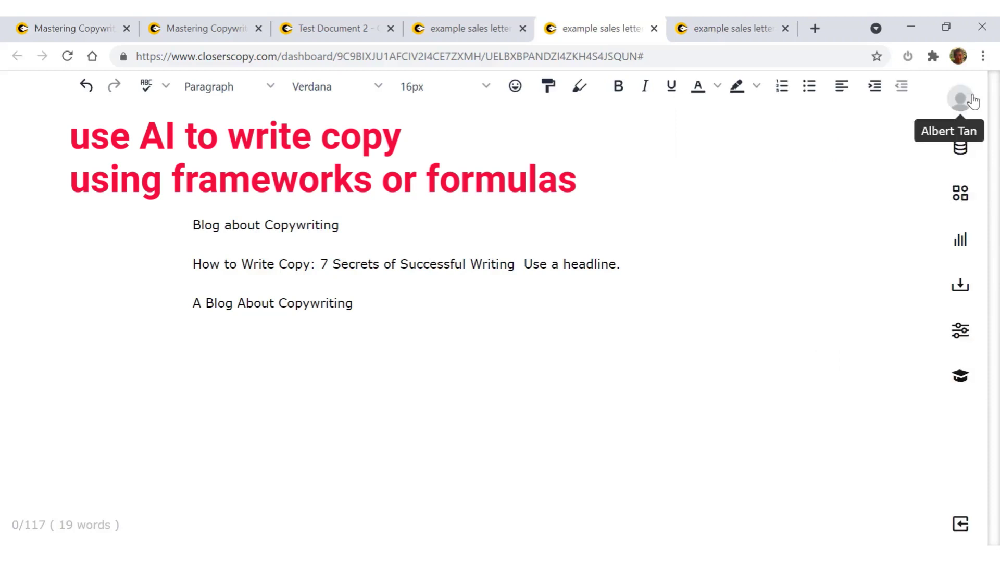
Open the Ultimate template under Sales Letters in the template database.
left_click(964, 151)
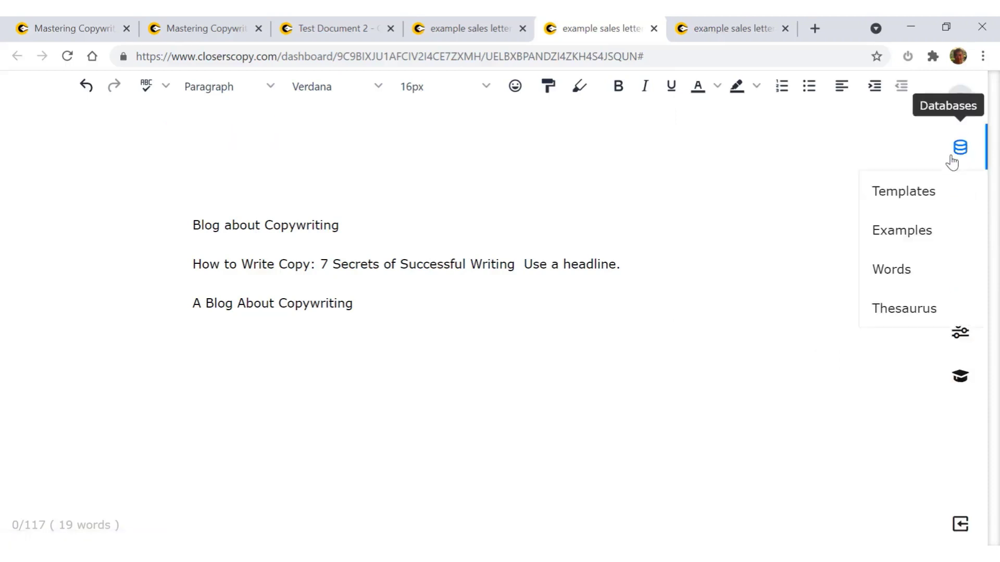
left_click(905, 203)
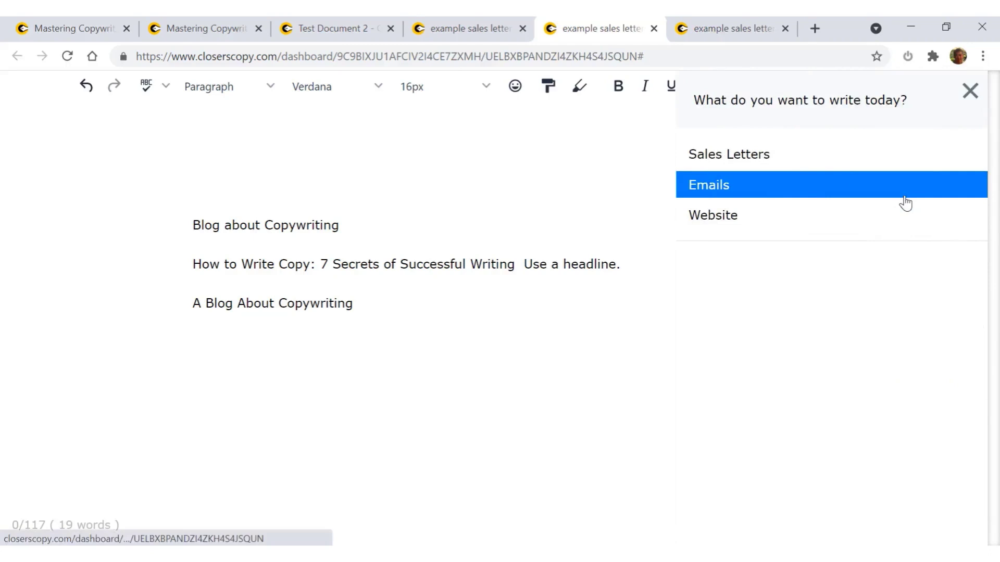
left_click(761, 164)
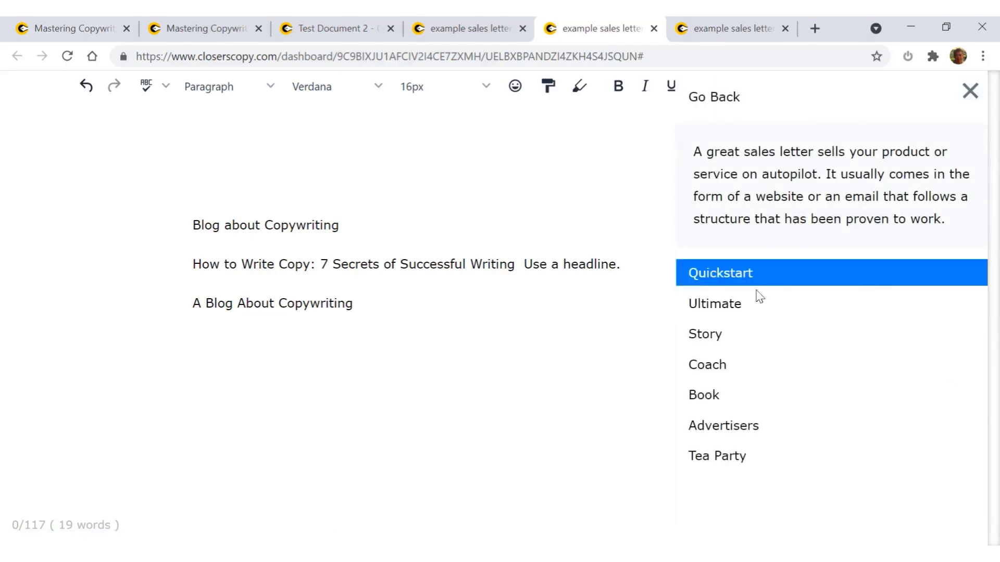
left_click(730, 312)
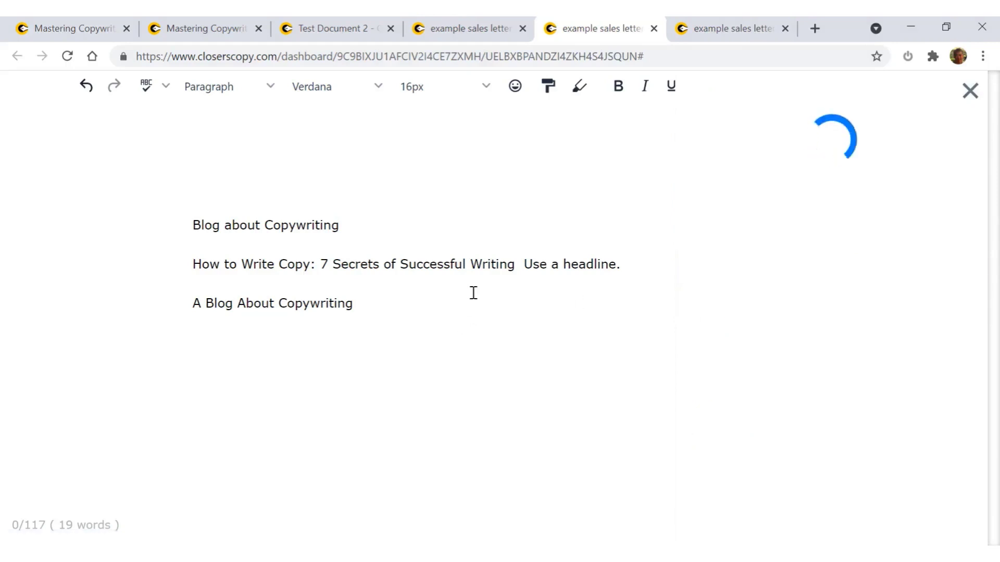
Delete the AI-generated blog titles from the document and insert the complete Ultimate sales letter composition.
left_click_drag(376, 302, 186, 223)
key("BackSpace")
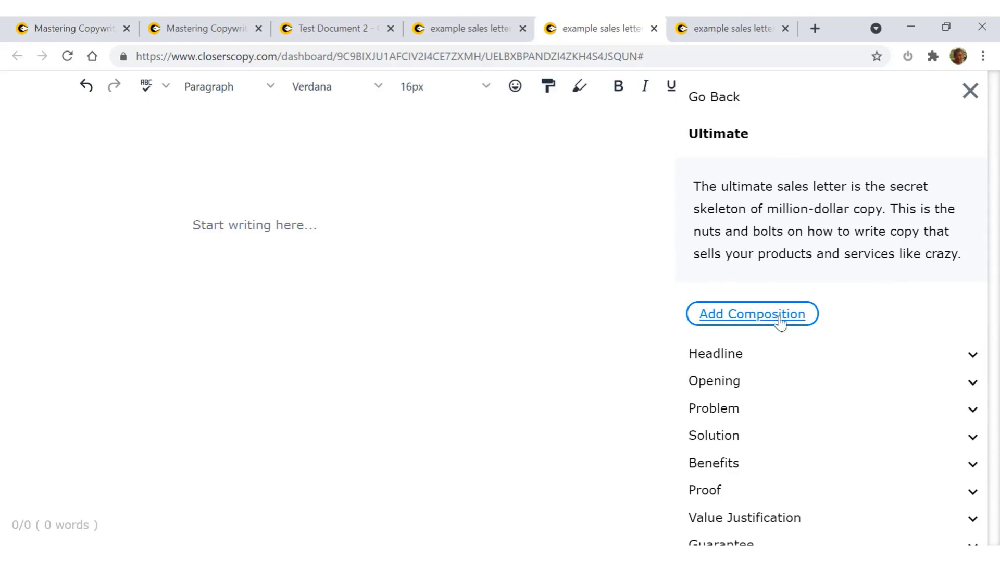
scroll(867, 394, "down", 3)
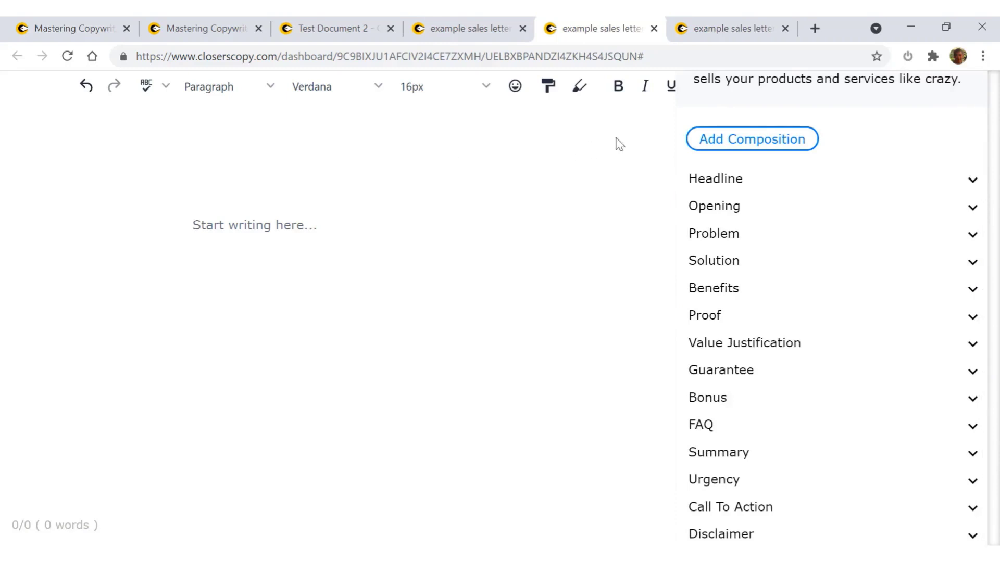
left_click(755, 147)
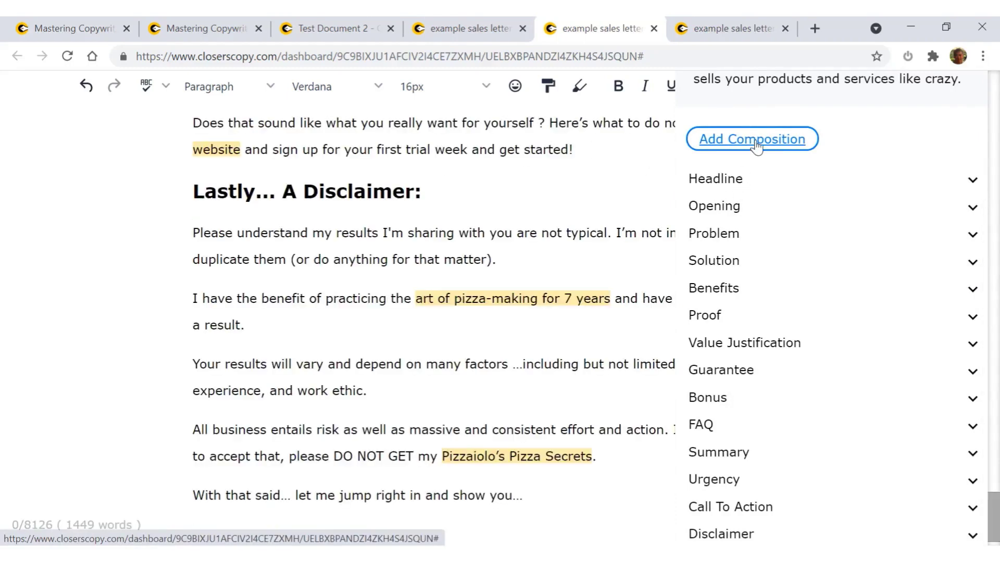
scroll(750, 174, "up", 3)
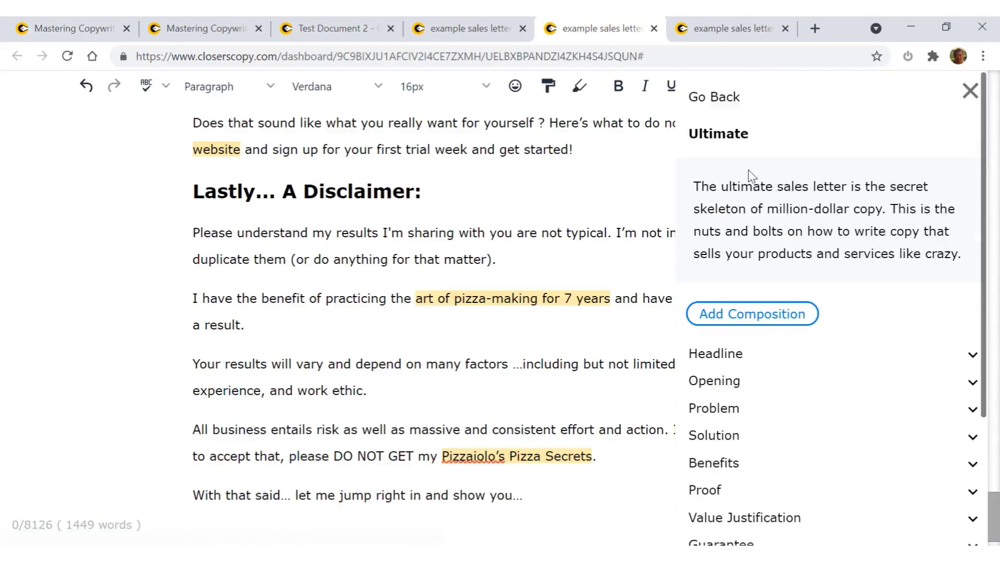
Leave the Ultimate template and the Sales Letters category, and close the template database.
left_click(718, 99)
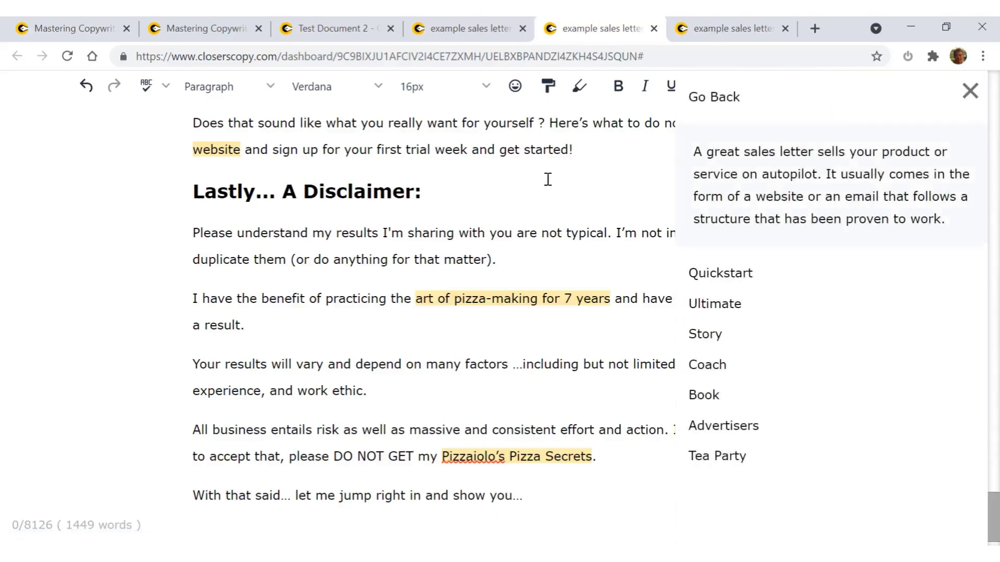
scroll(530, 336, "up", 20)
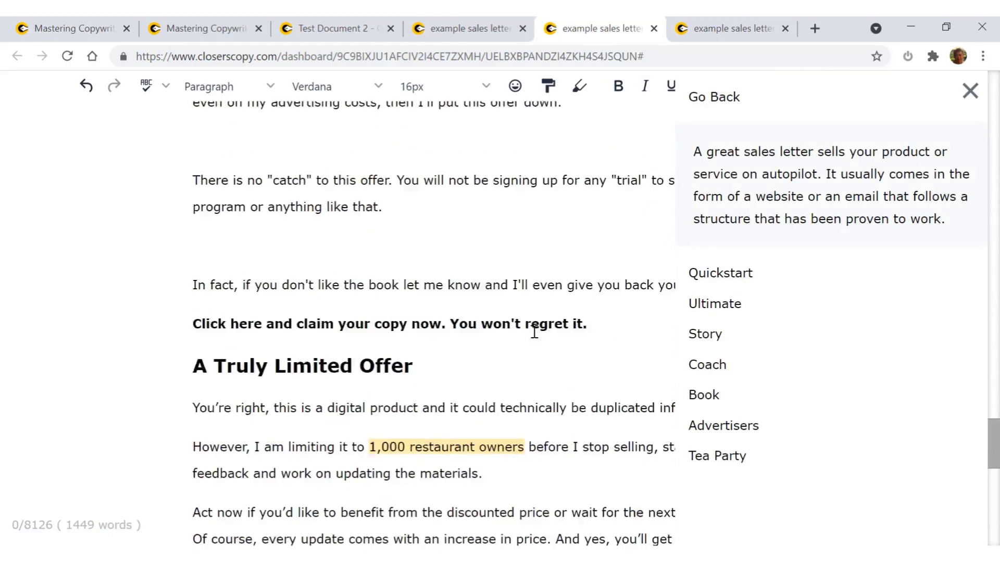
left_click(721, 99)
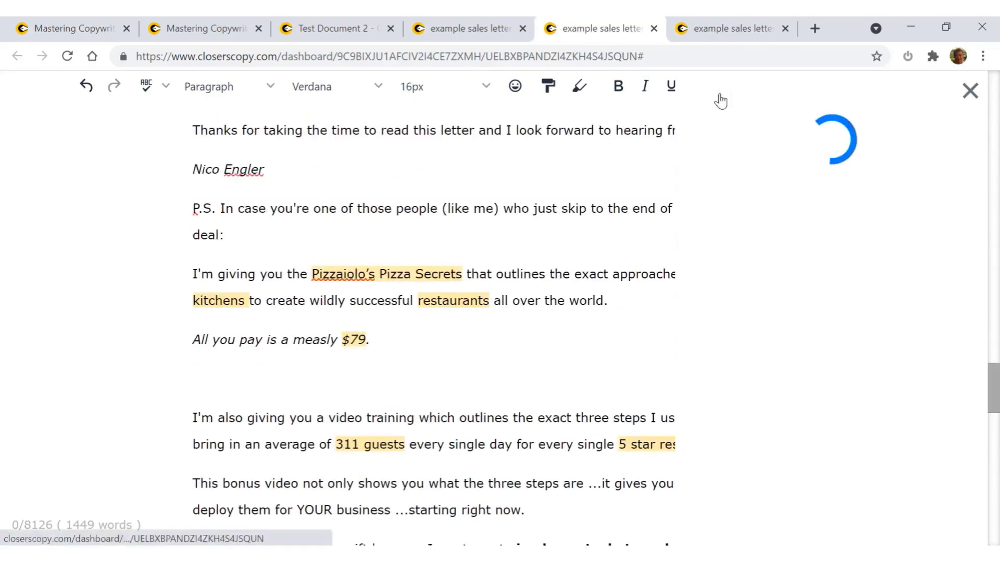
left_click(969, 91)
Display the AI rewriting options for the "This blueprint could be the difference" paragraph in the Italian Restaurant 10x Blueprint section.
scroll(473, 273, "up", 15)
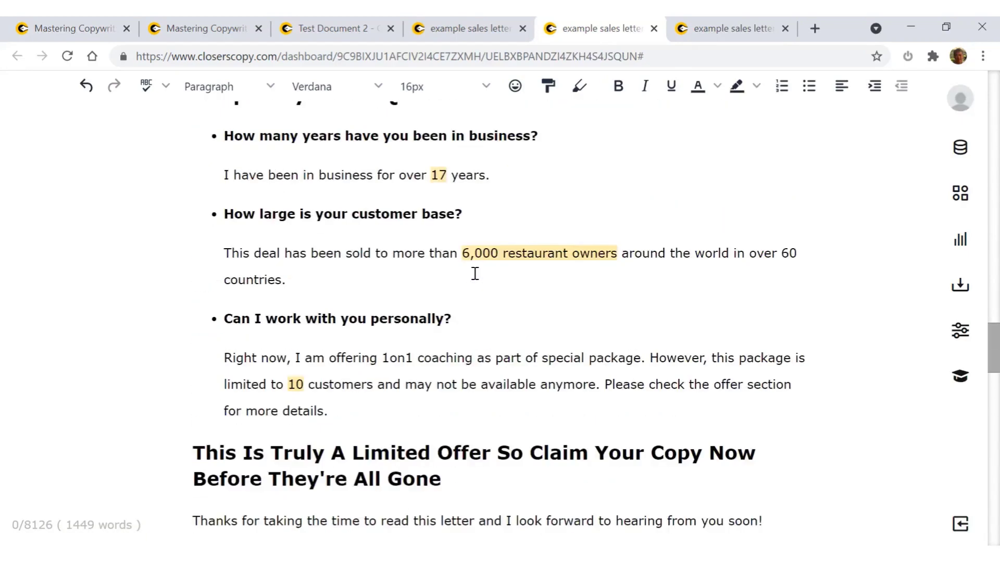
scroll(483, 251, "up", 15)
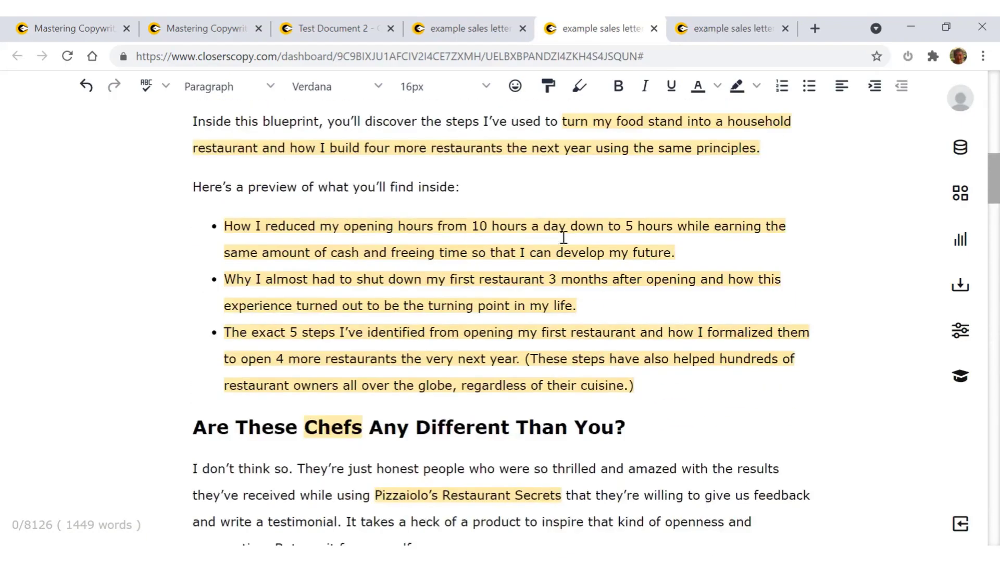
scroll(539, 244, "up", 5)
scroll(538, 244, "down", 4)
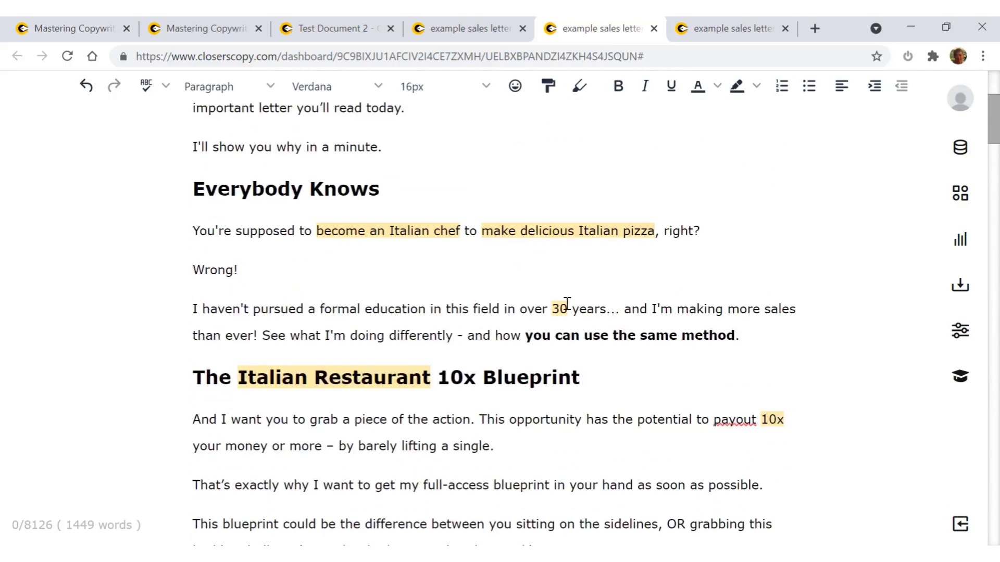
scroll(567, 303, "down", 3)
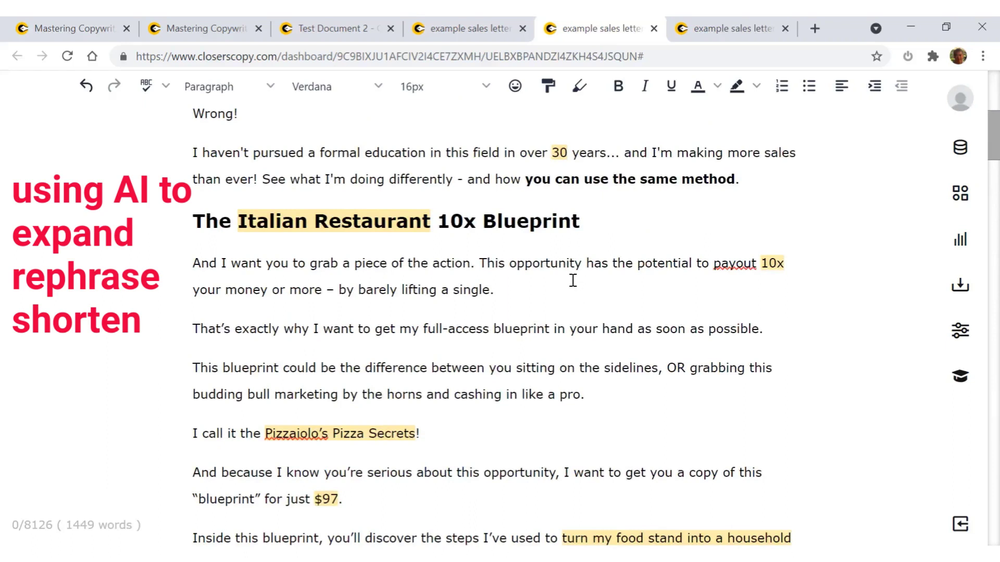
left_click_drag(595, 396, 190, 385)
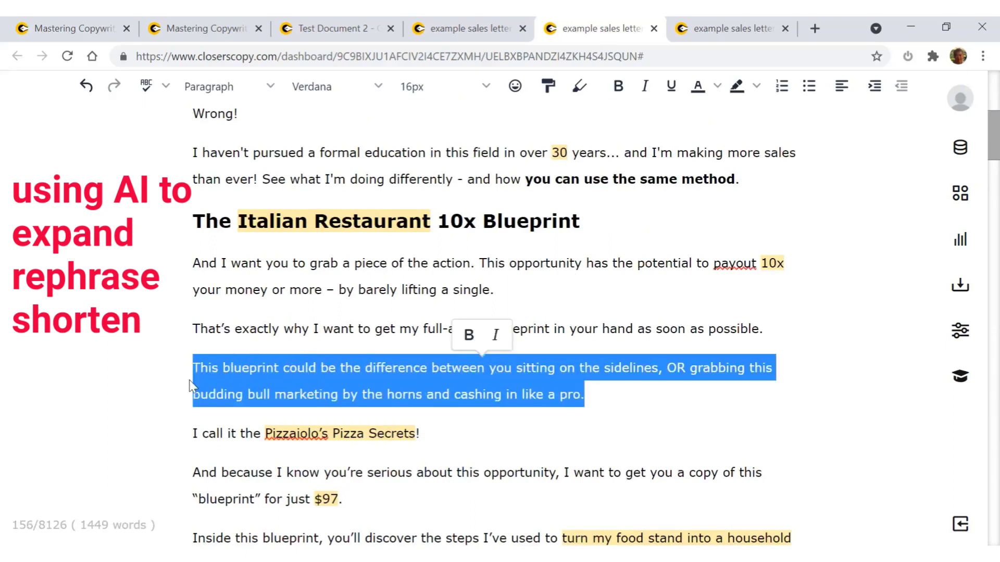
right_click(285, 372)
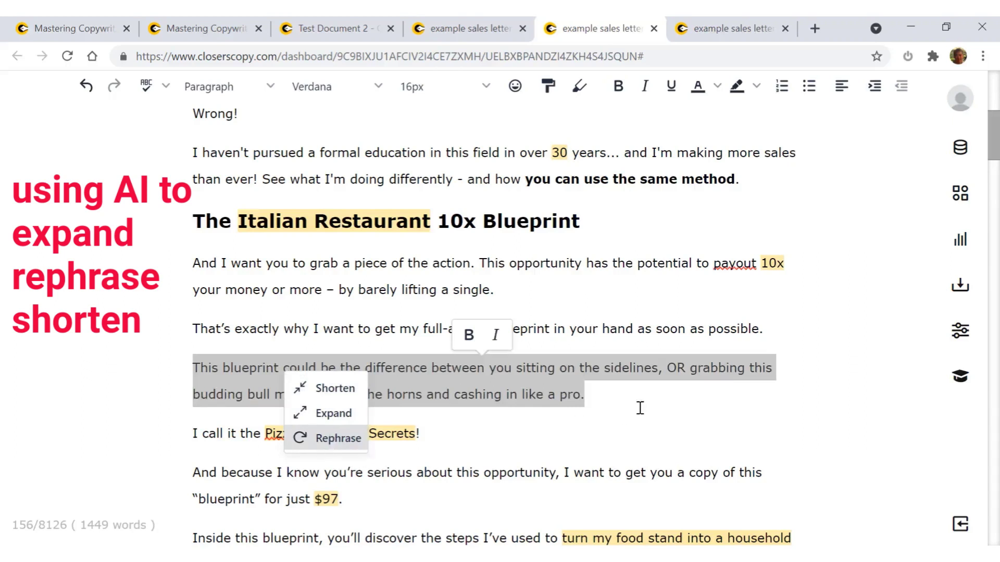
Duplicate the "This blueprint could be the difference" paragraph directly below itself.
left_click(620, 398)
left_click_drag(620, 397, 190, 370)
key("ctrl+c")
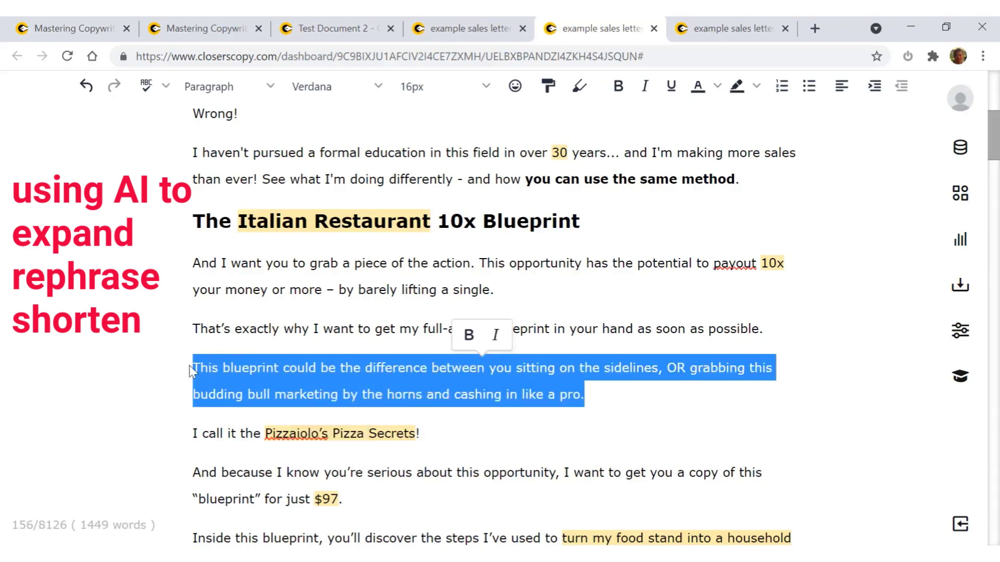
left_click(617, 398)
key("Return")
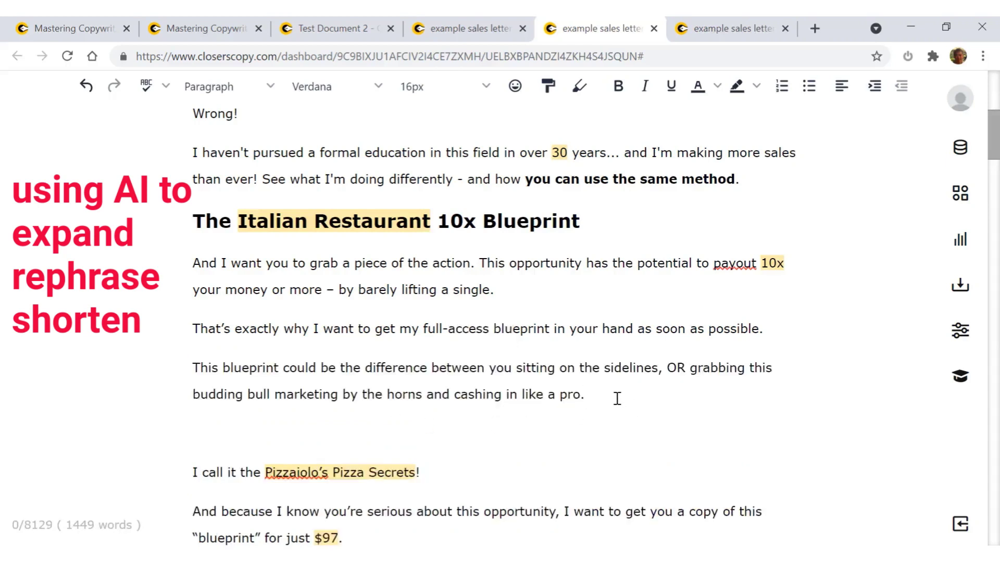
key("ctrl+v")
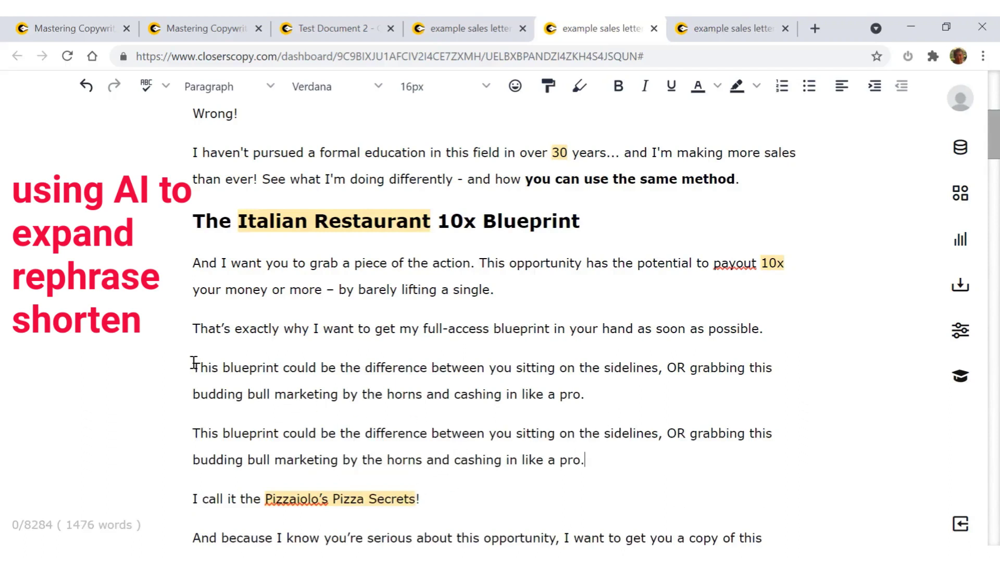
Have the AI rephrase the duplicated "This blueprint could be the difference" paragraph.
left_click_drag(194, 433, 612, 459)
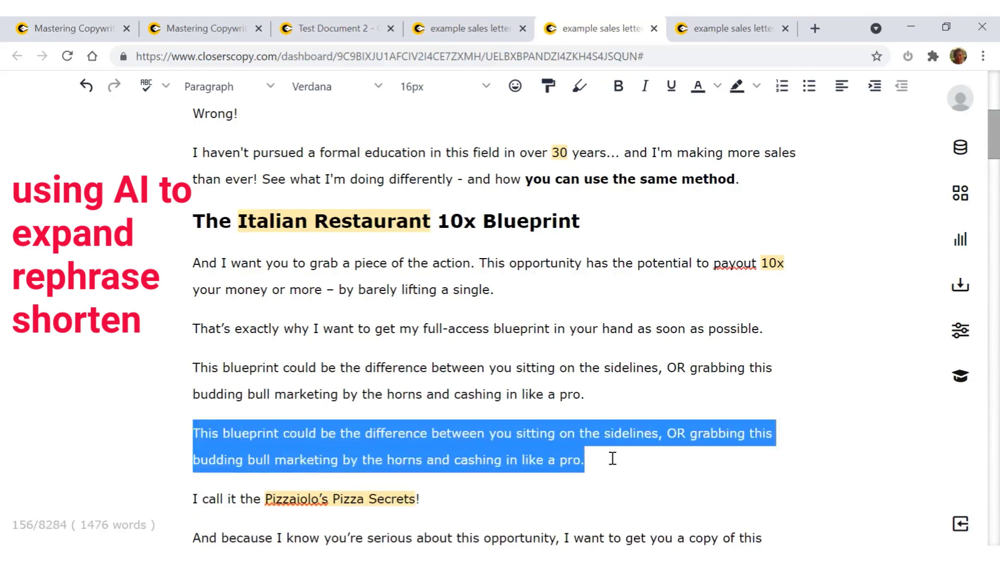
right_click(398, 439)
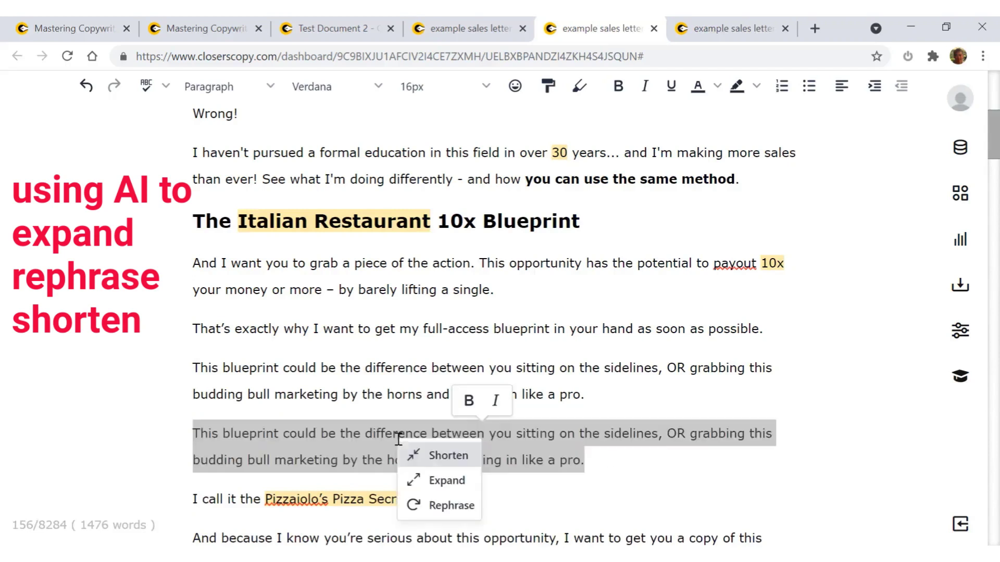
left_click(448, 508)
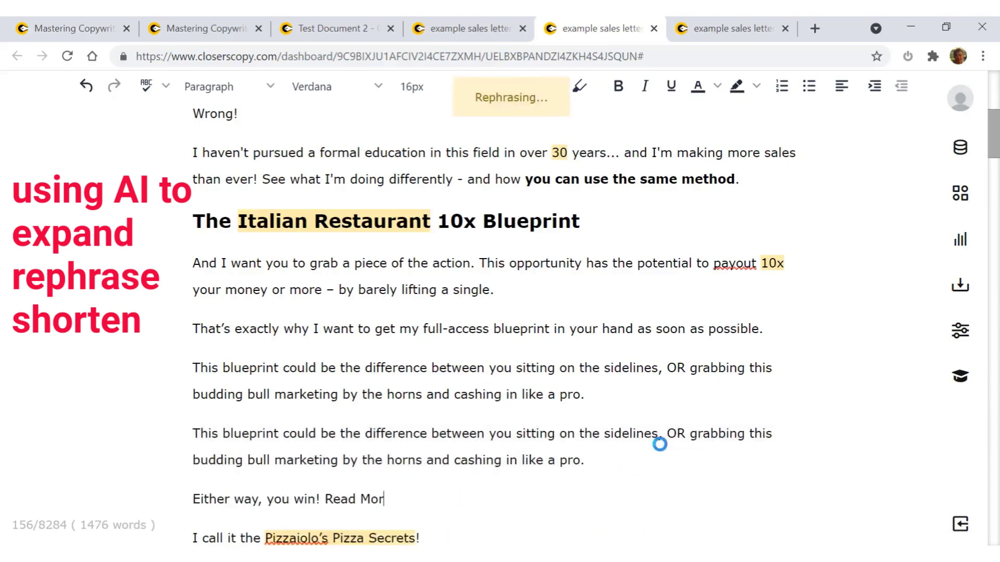
Have the AI expand the duplicated "This blueprint could be the difference" paragraph.
scroll(660, 444, "down", 2)
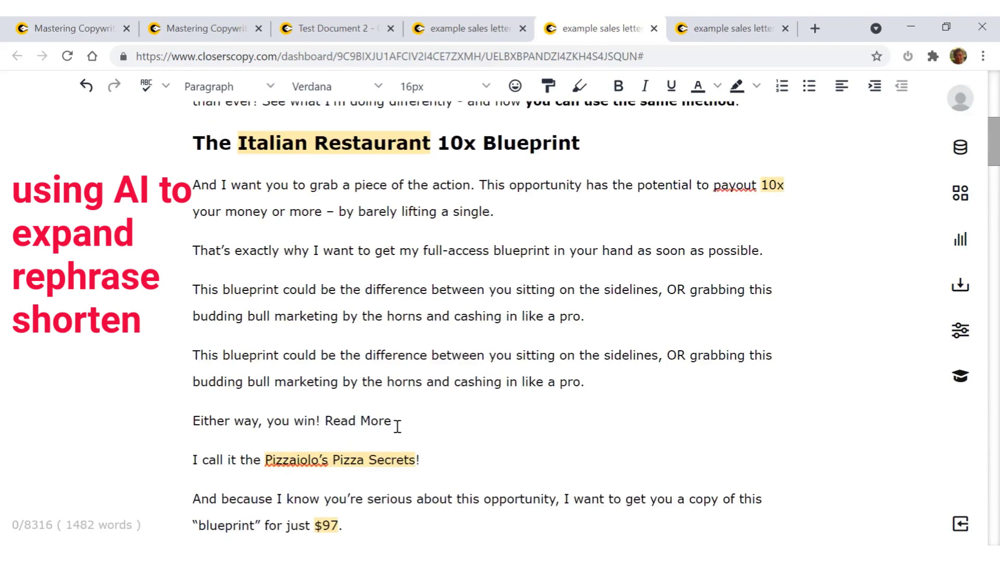
left_click_drag(586, 382, 191, 354)
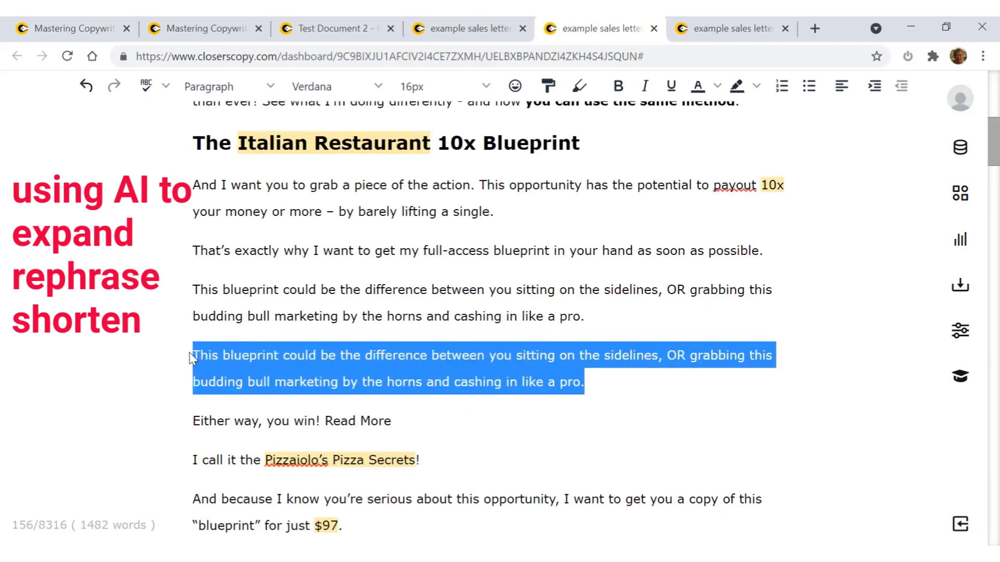
right_click(246, 353)
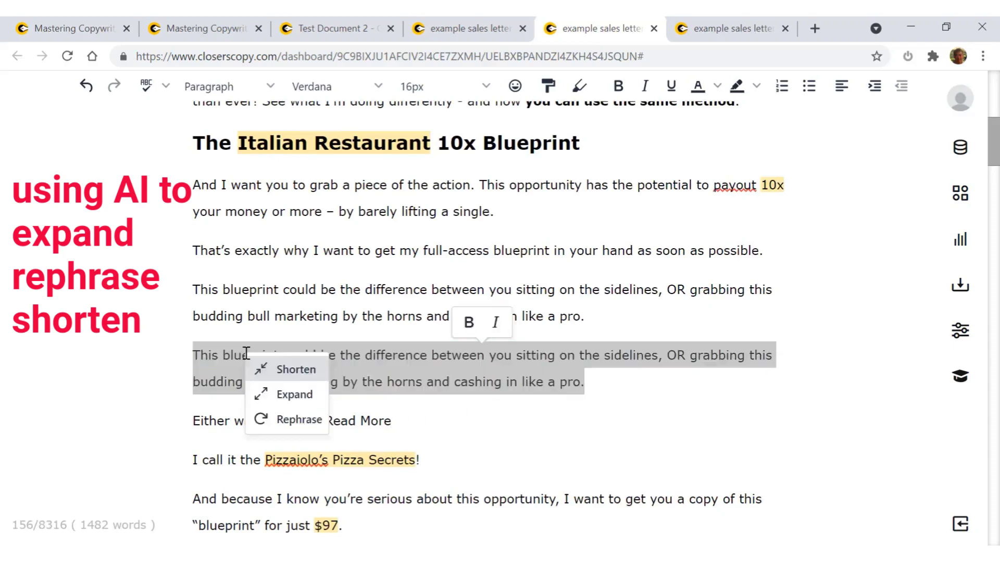
left_click(292, 397)
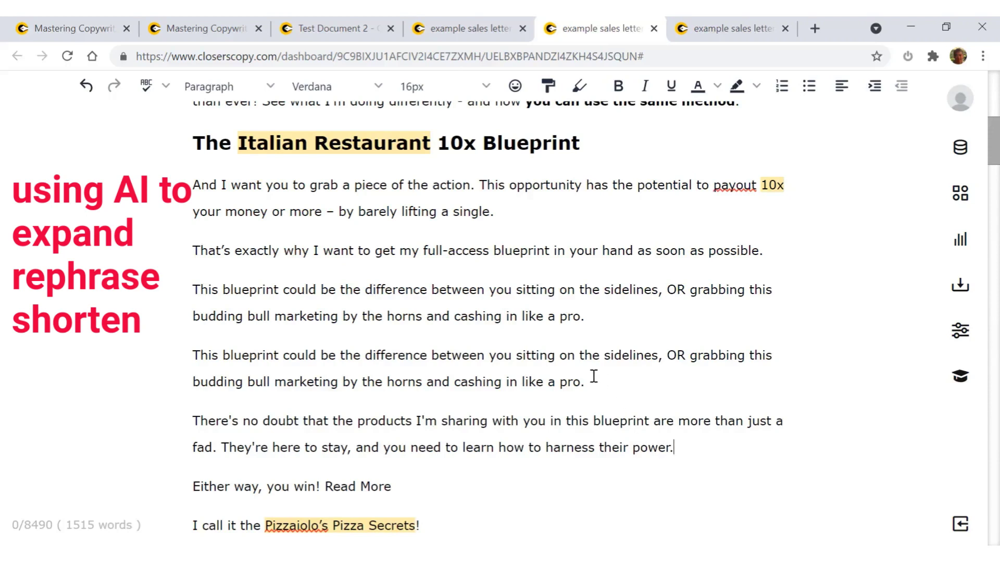
Have the AI shorten the duplicated "This blueprint could be the difference" paragraph and highlight the sentence it produces.
left_click_drag(588, 382, 190, 359)
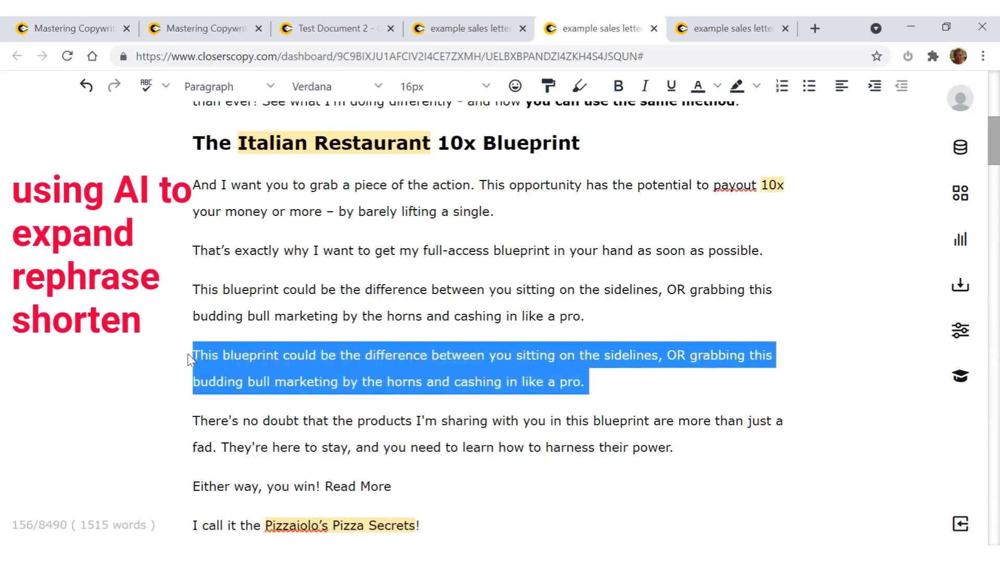
right_click(243, 359)
left_click(281, 371)
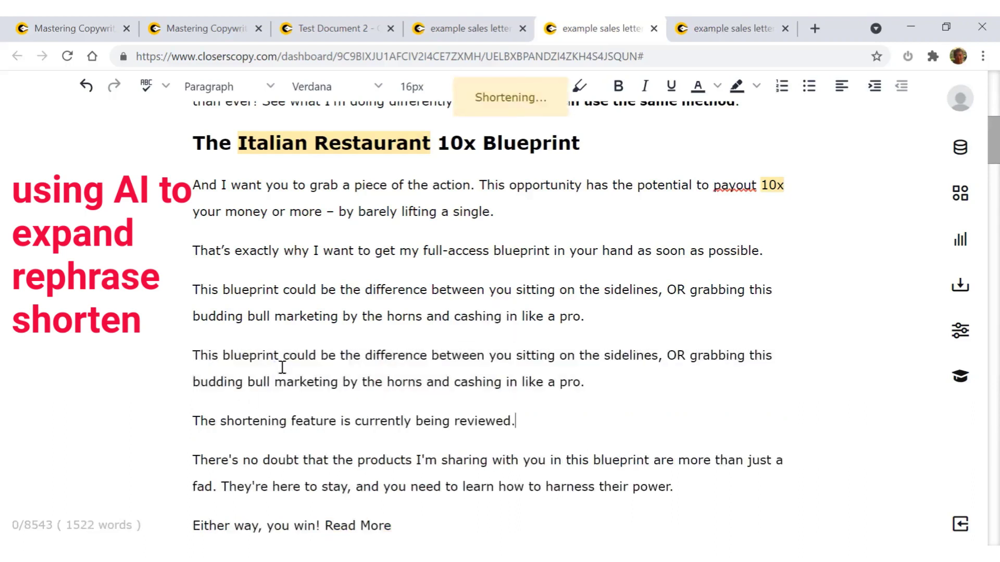
left_click_drag(194, 421, 515, 419)
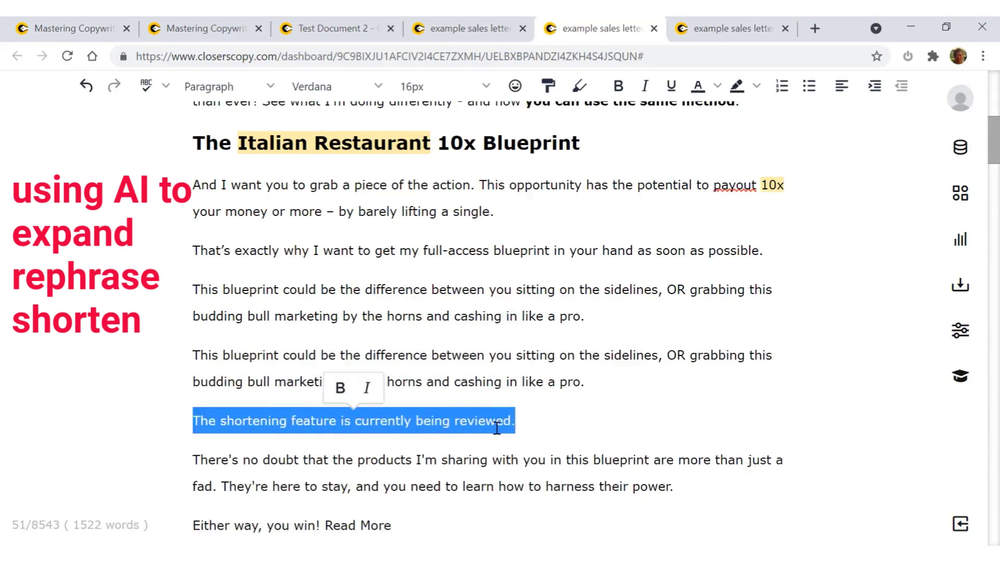
Have the AI rephrase the original "This blueprint could be the difference" paragraph and highlight the newly written text.
scroll(494, 427, "down", 3)
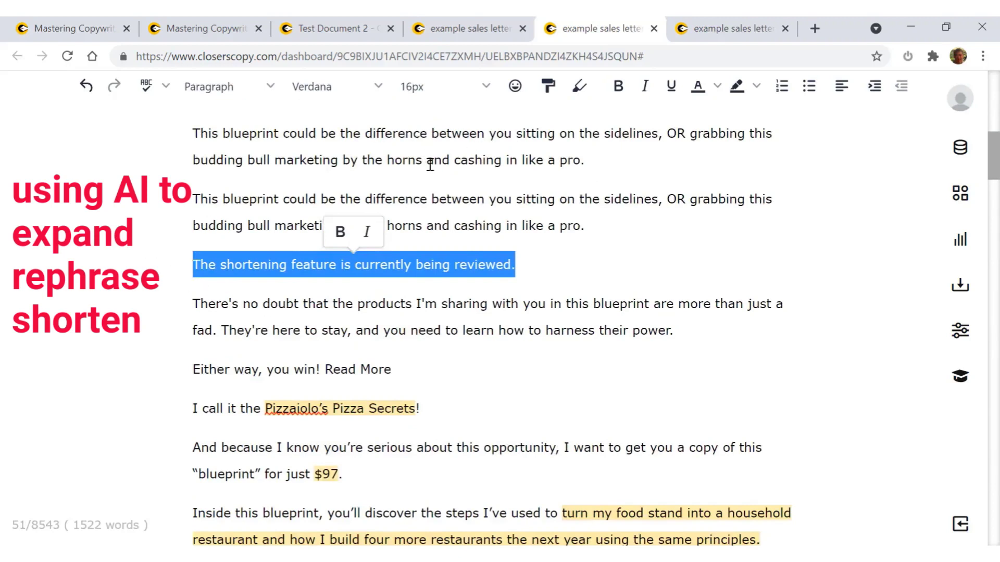
scroll(427, 182, "up", 2)
left_click(413, 235)
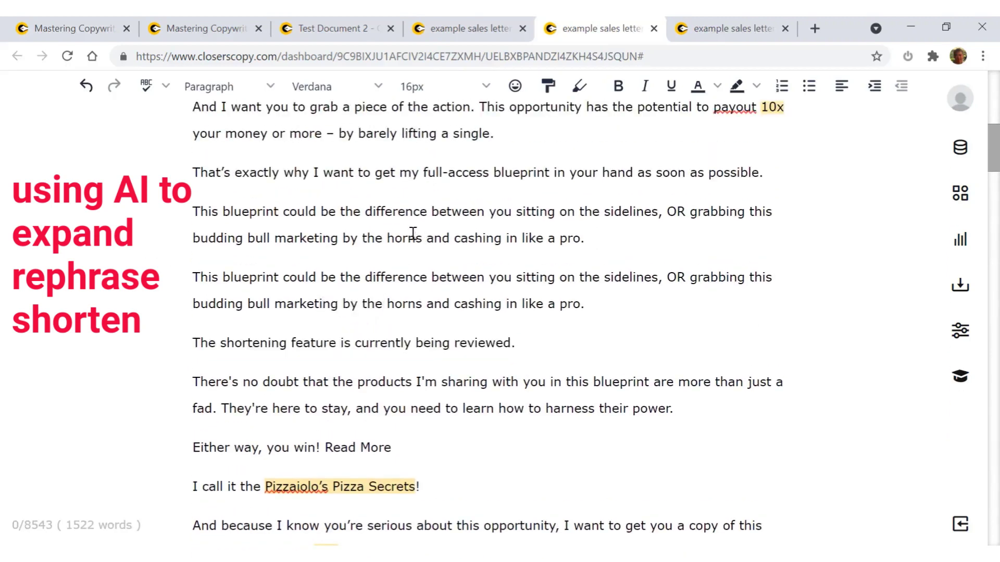
left_click_drag(193, 211, 608, 229)
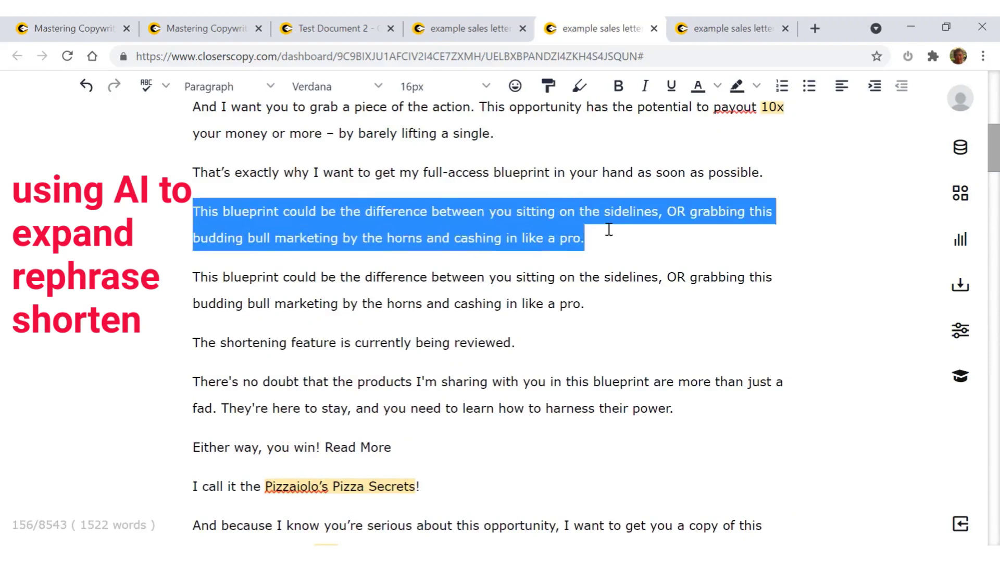
right_click(451, 224)
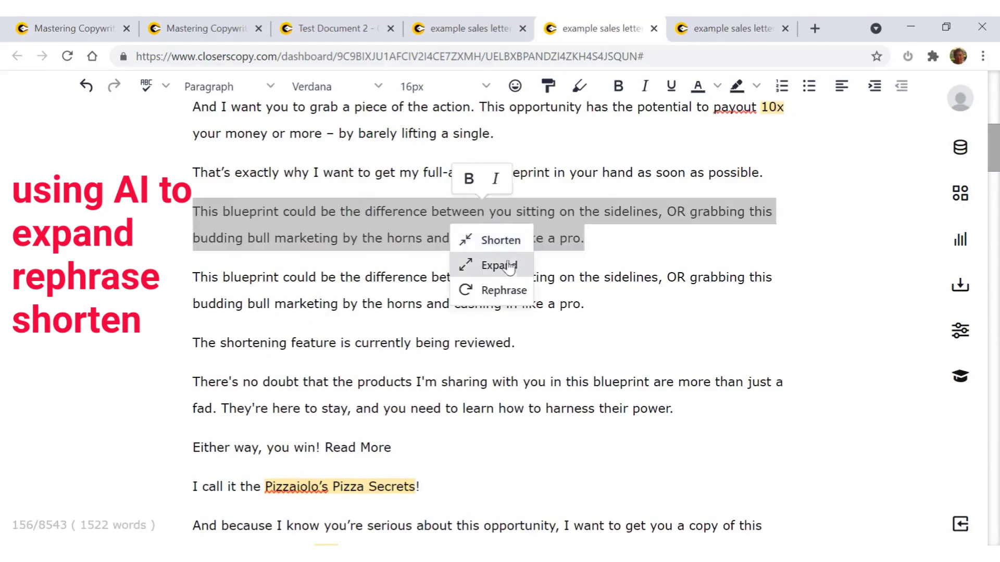
left_click(497, 294)
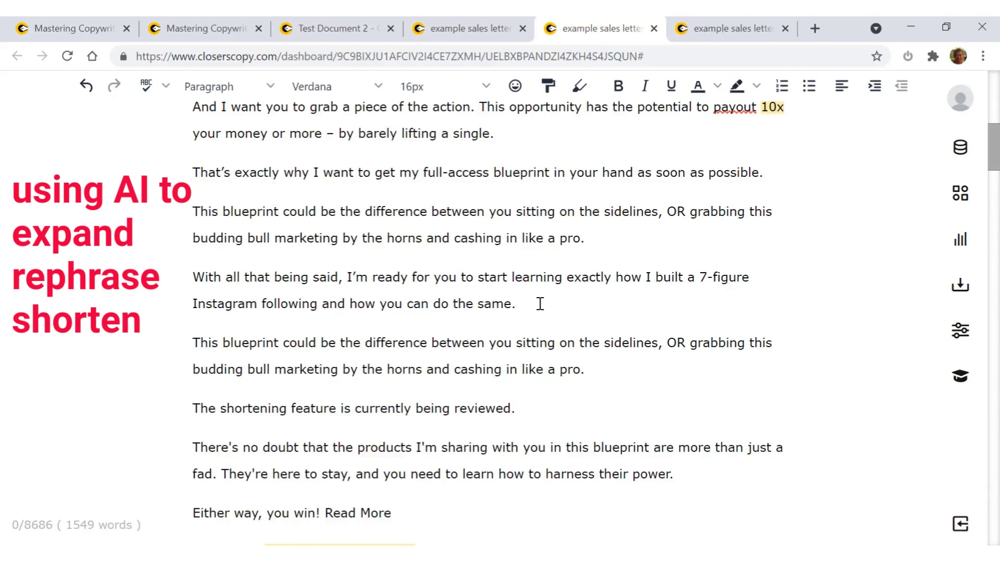
left_click_drag(518, 303, 199, 283)
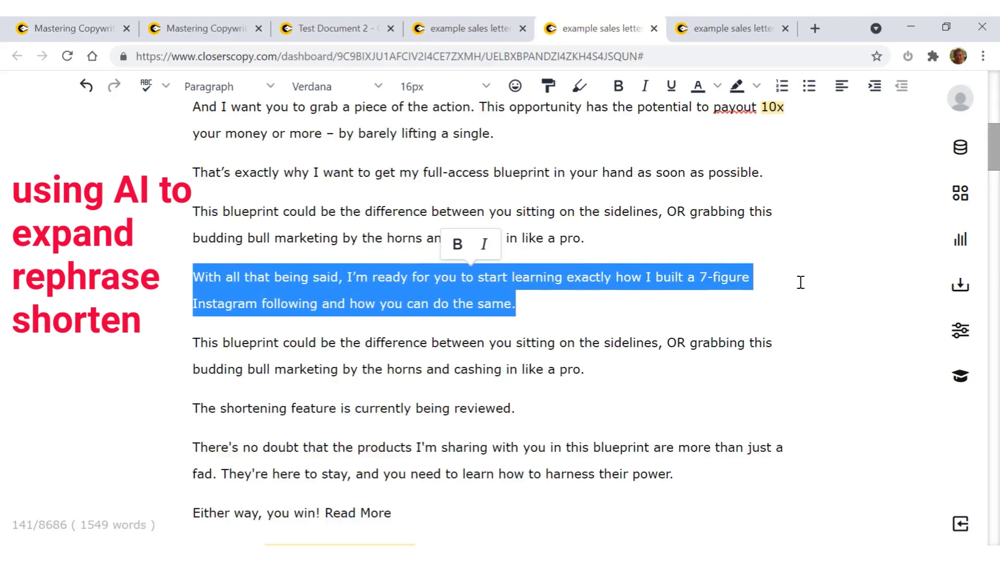
left_click(850, 278)
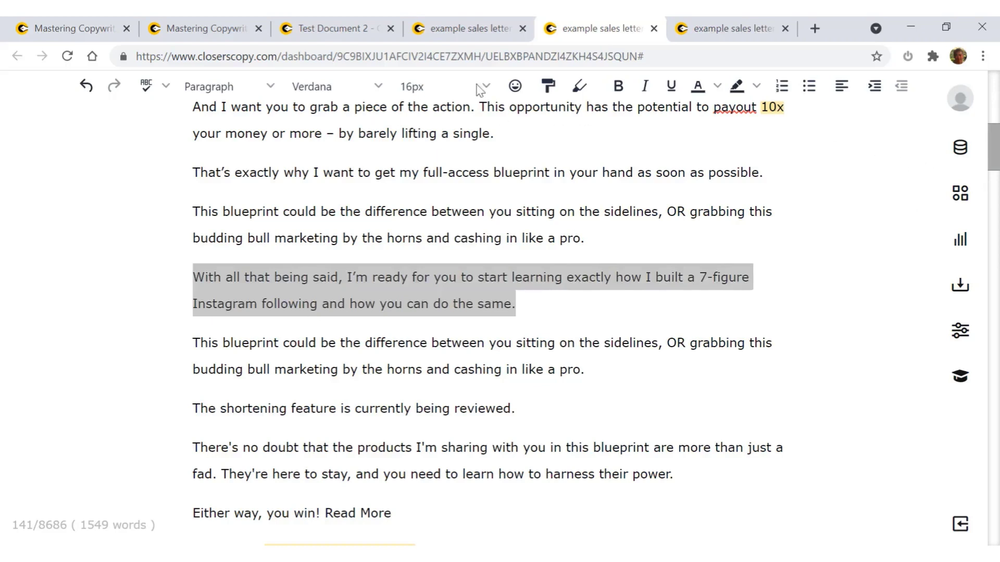
View the ClosersCopy lifetime offer page, return to the blank example sales letter document and close its template database.
left_click(211, 33)
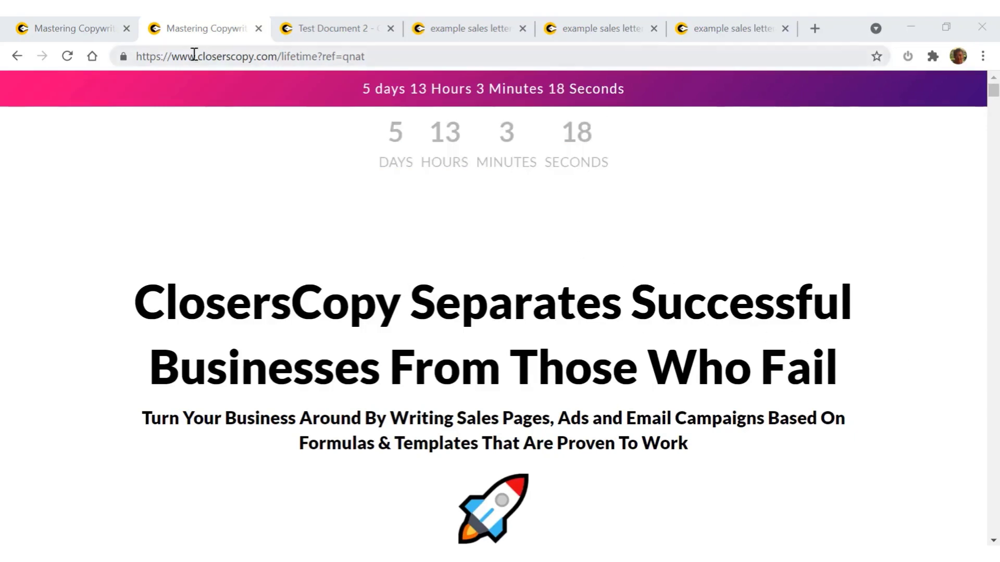
left_click(447, 35)
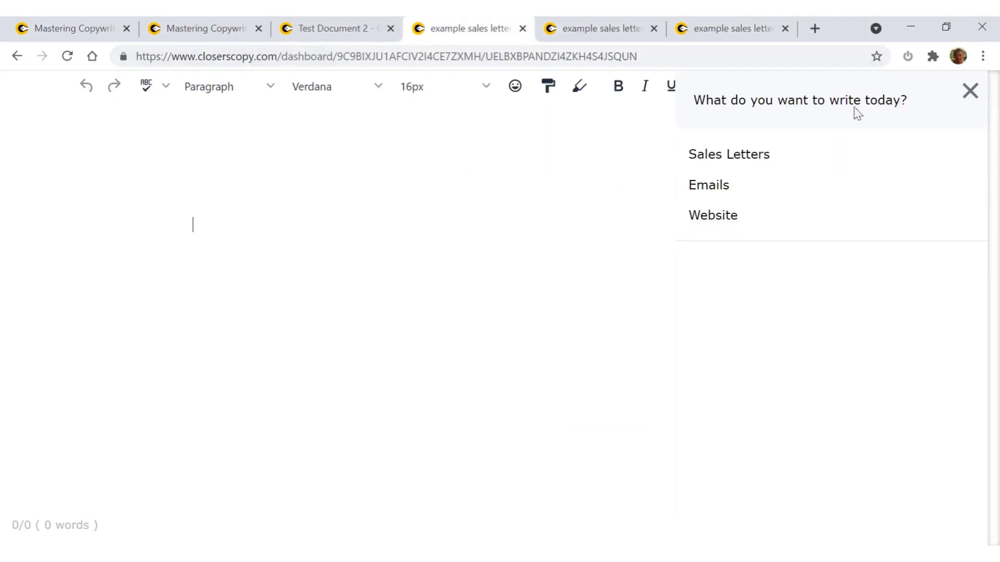
left_click(969, 91)
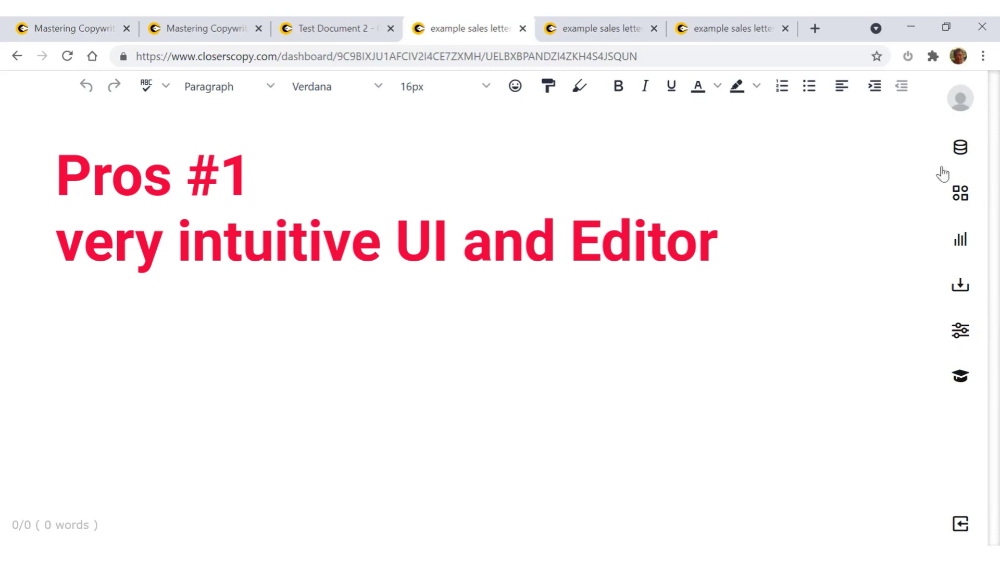
Examine the list of available databases: Templates, Examples, Words and Thesaurus.
left_click(958, 151)
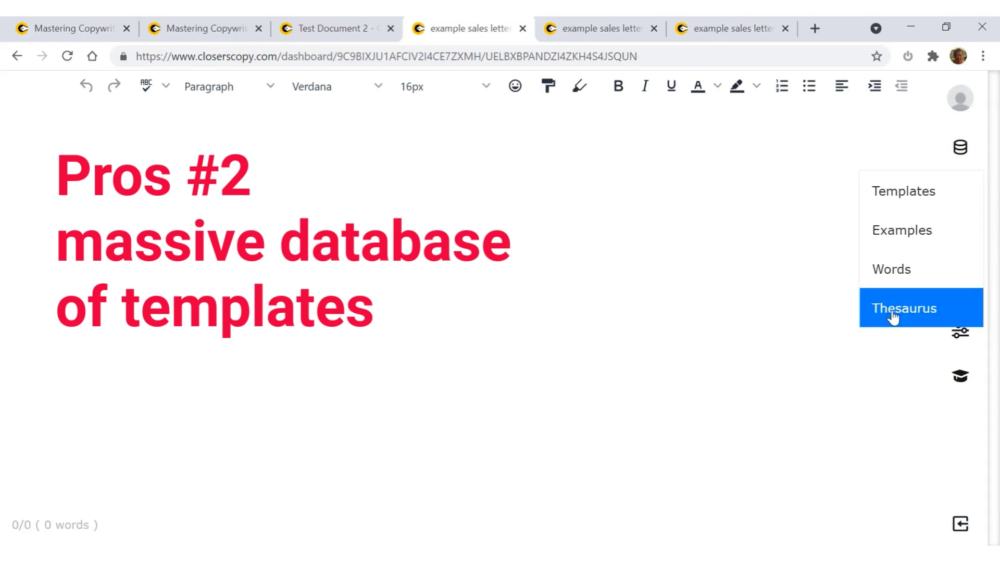
left_click(959, 151)
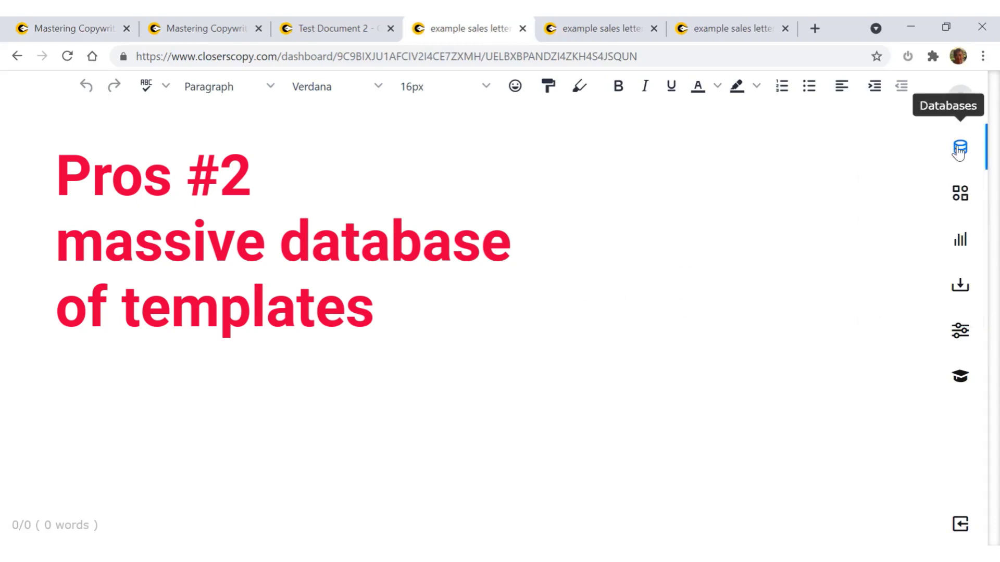
left_click(959, 154)
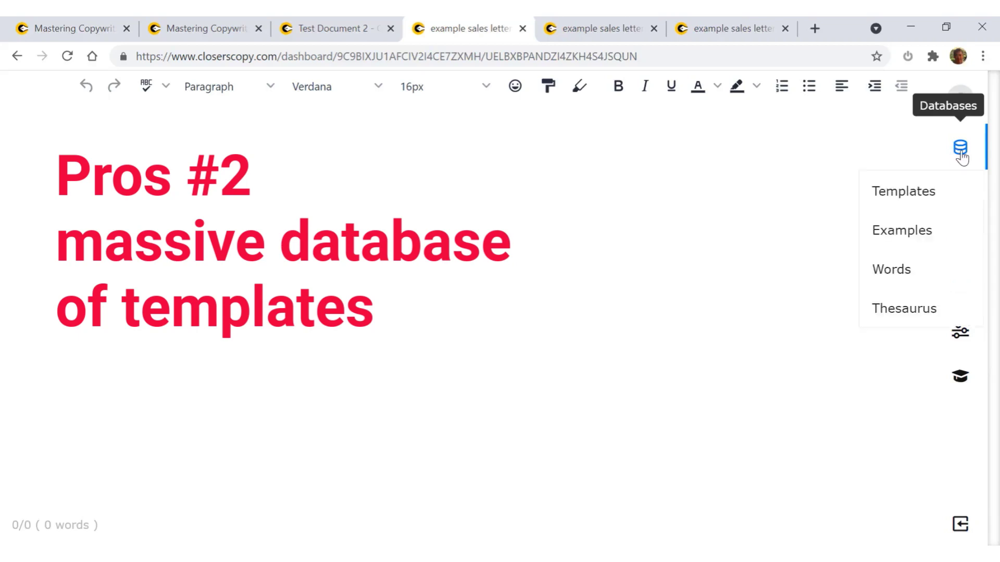
Open the Story template from the sales letter category of the template database.
left_click(922, 197)
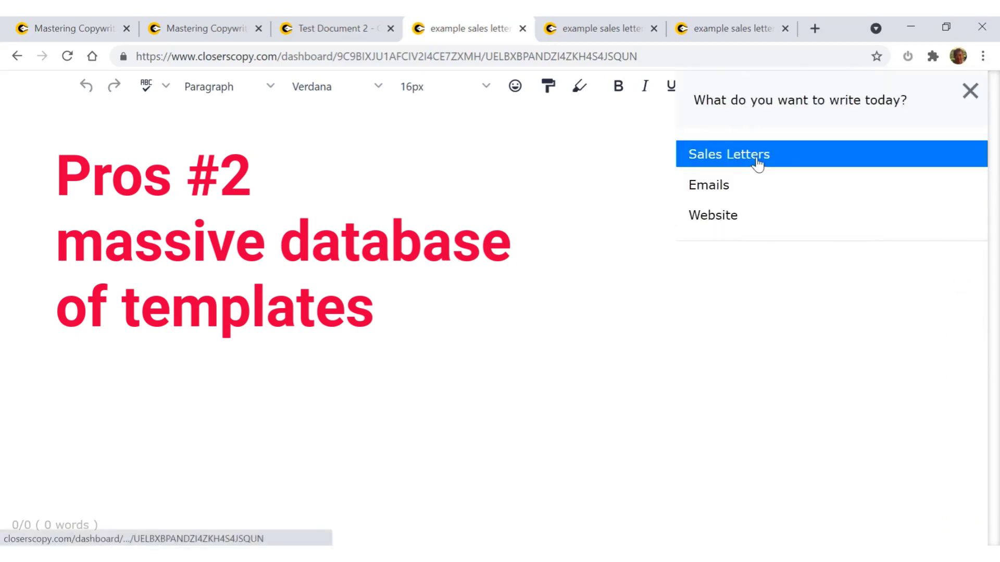
left_click(757, 165)
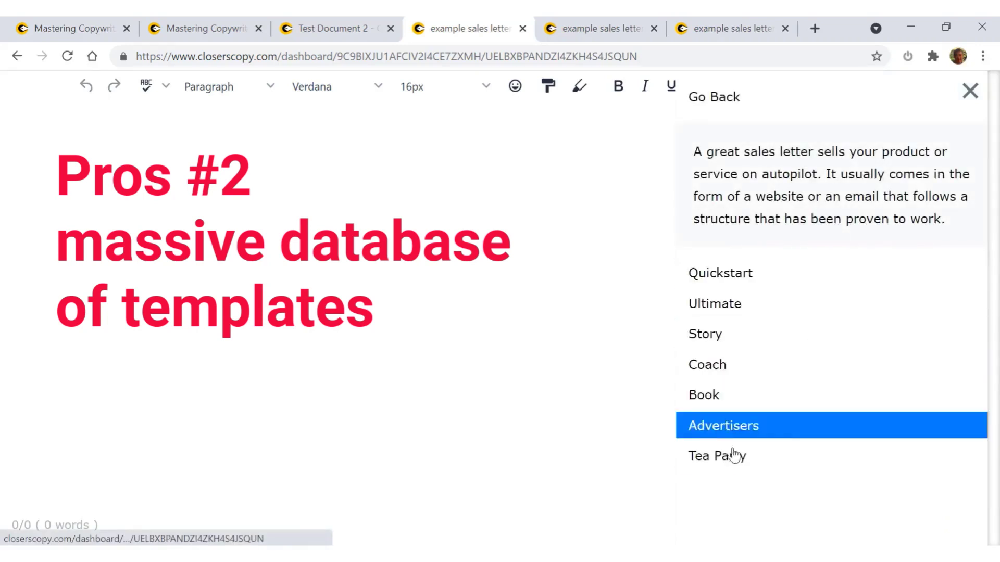
left_click(715, 335)
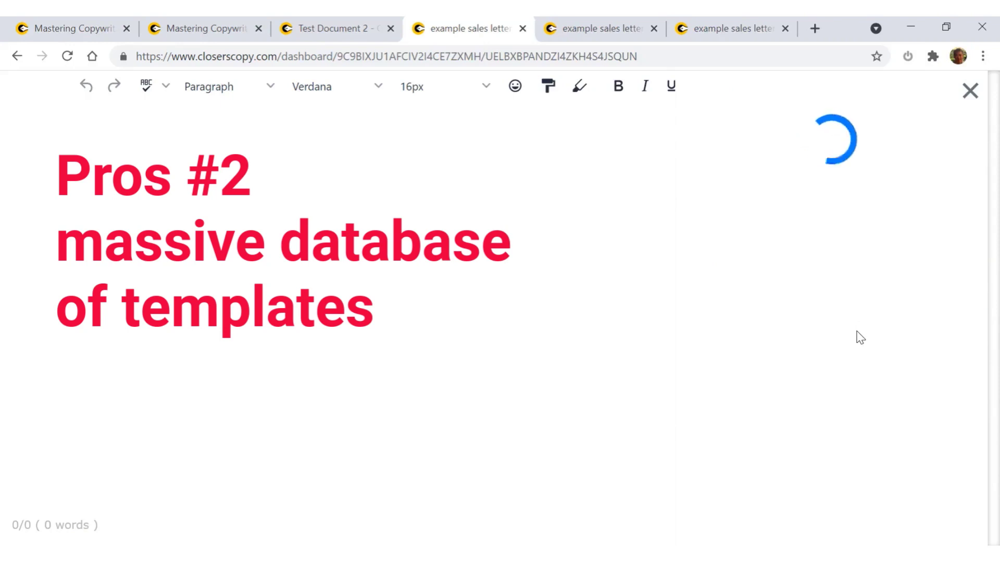
scroll(805, 432, "down", 1)
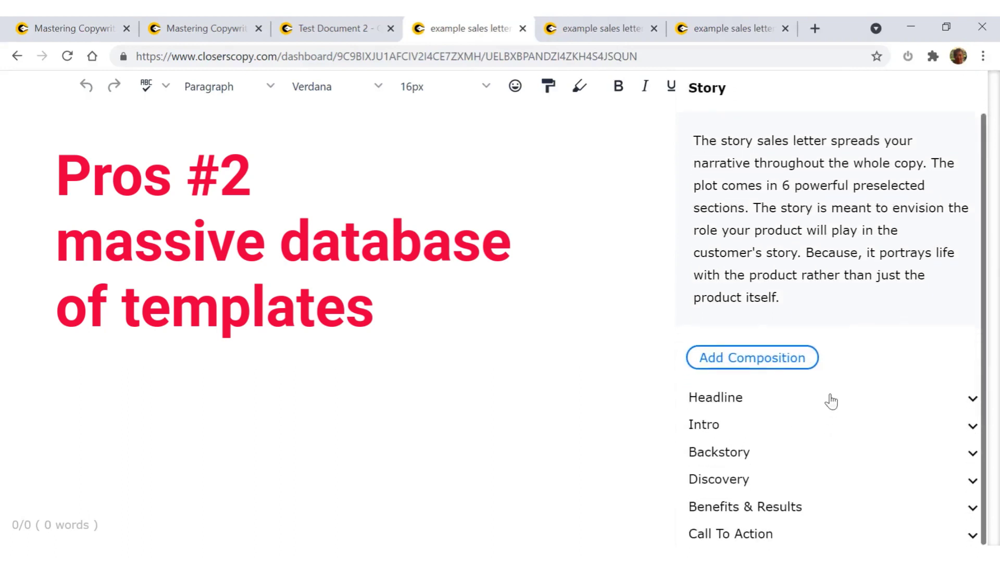
Add the How-To and Challenge headlines from the Story template's Headline section to the document.
left_click(735, 400)
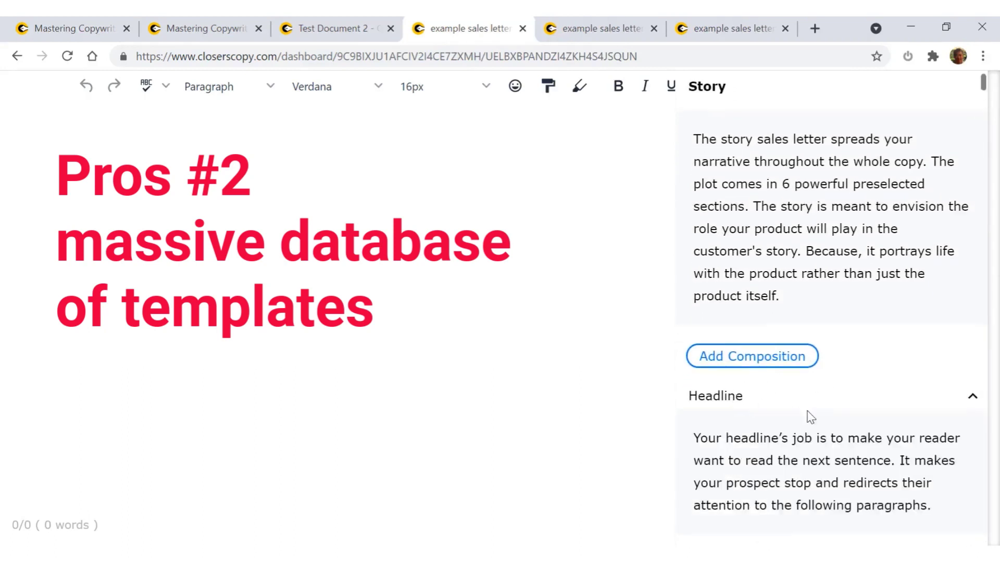
scroll(808, 411, "down", 5)
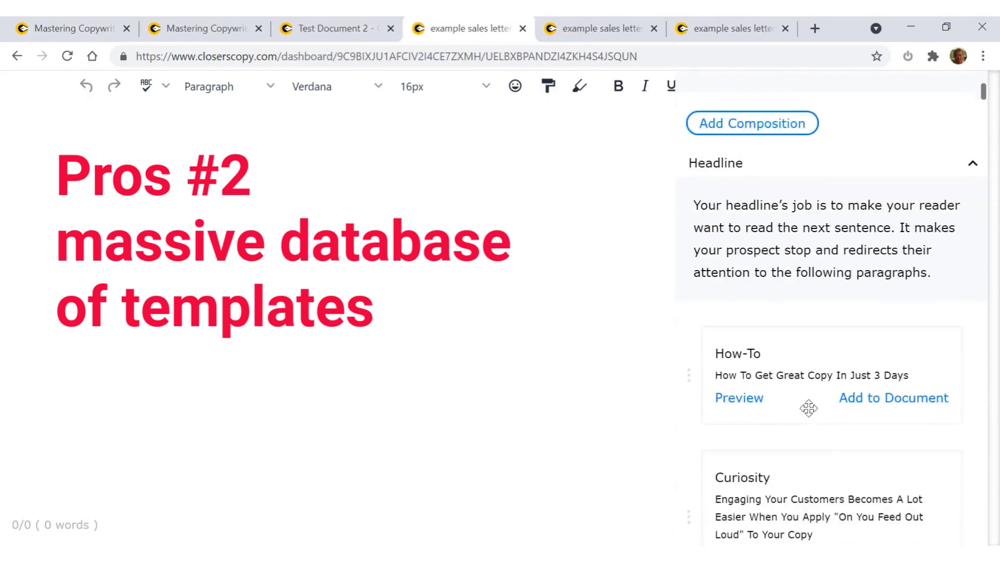
left_click(888, 399)
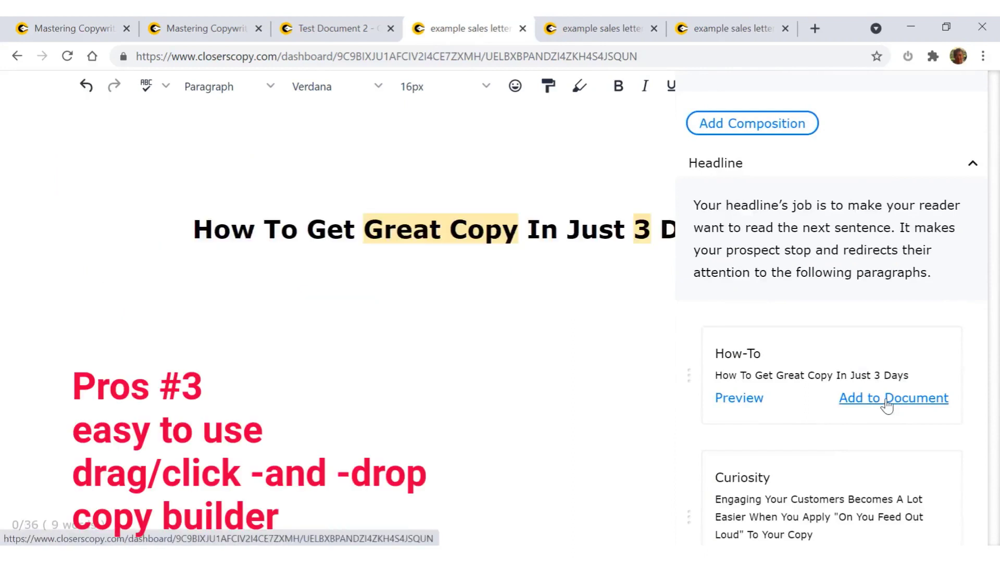
scroll(875, 416, "down", 6)
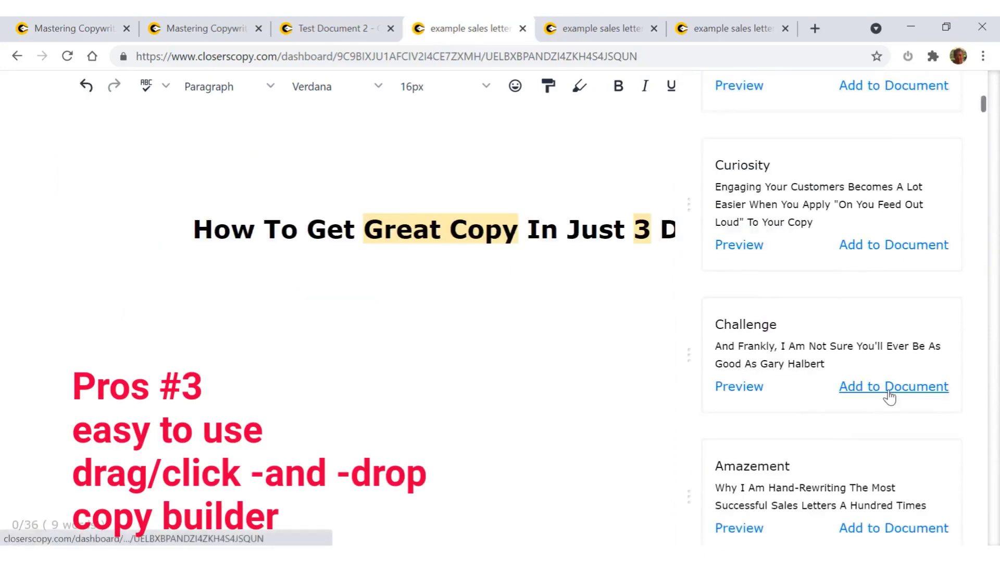
left_click(887, 395)
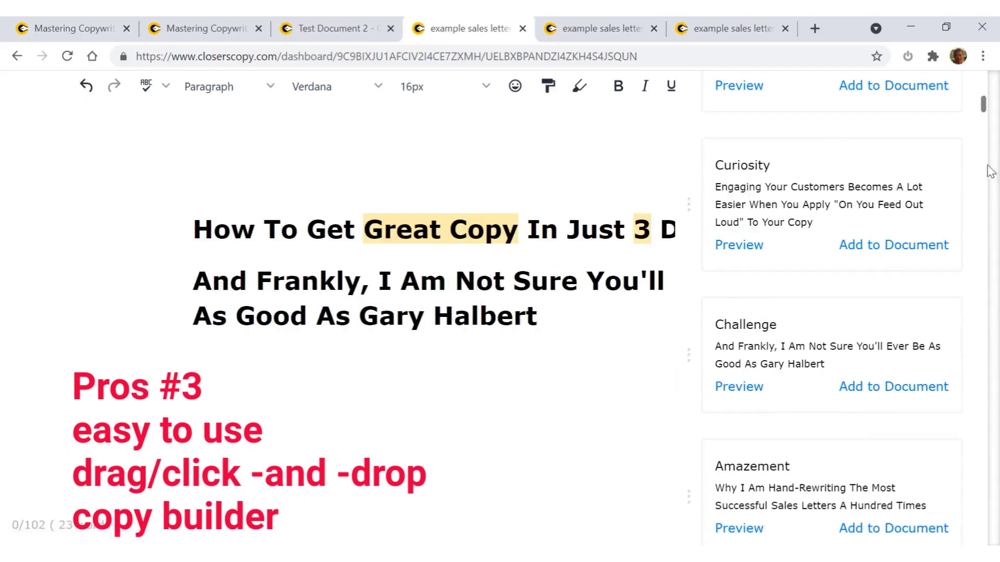
Back out of the Story template and the sales letter list, and close the template database.
scroll(824, 223, "up", 8)
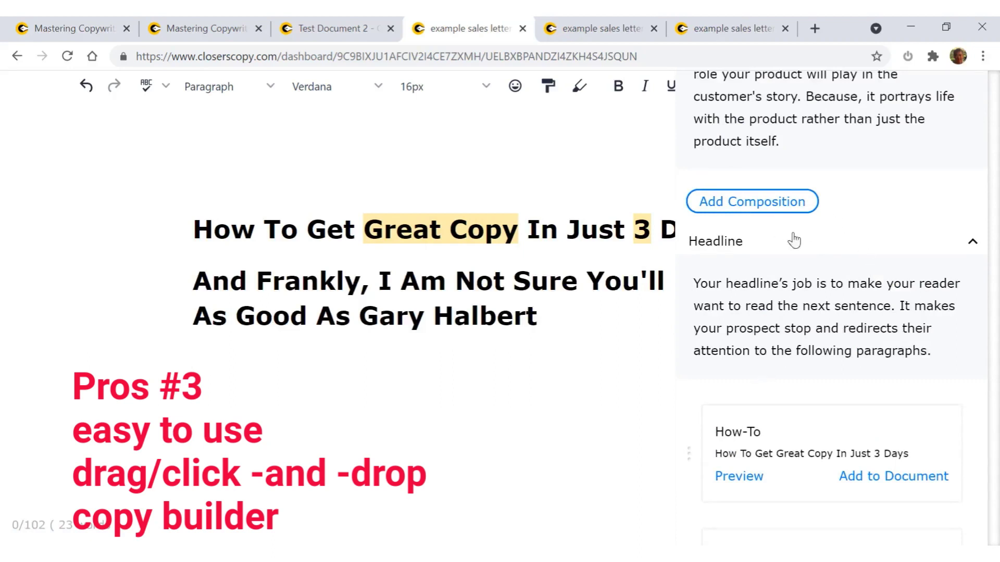
scroll(822, 252, "up", 4)
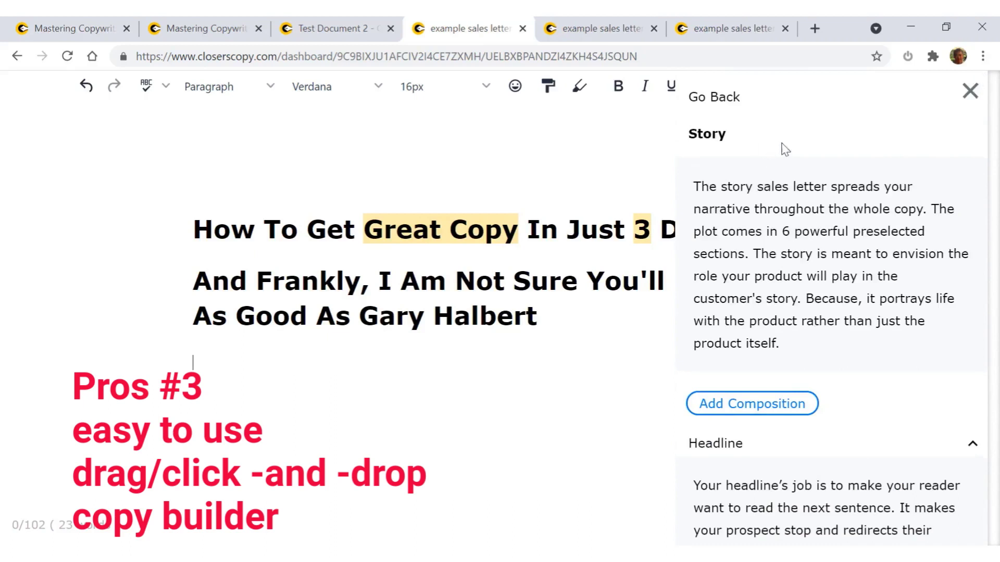
left_click(711, 101)
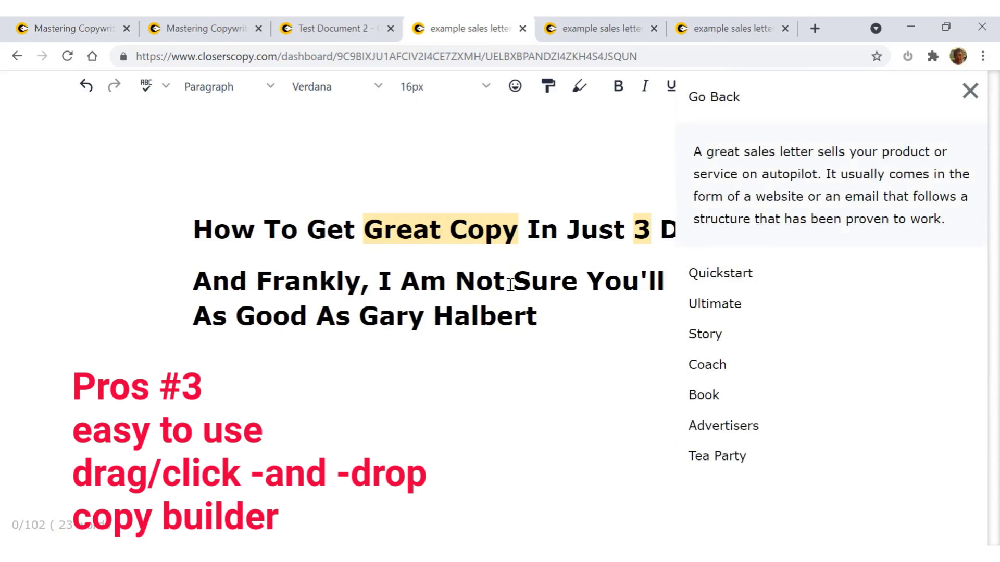
left_click(712, 100)
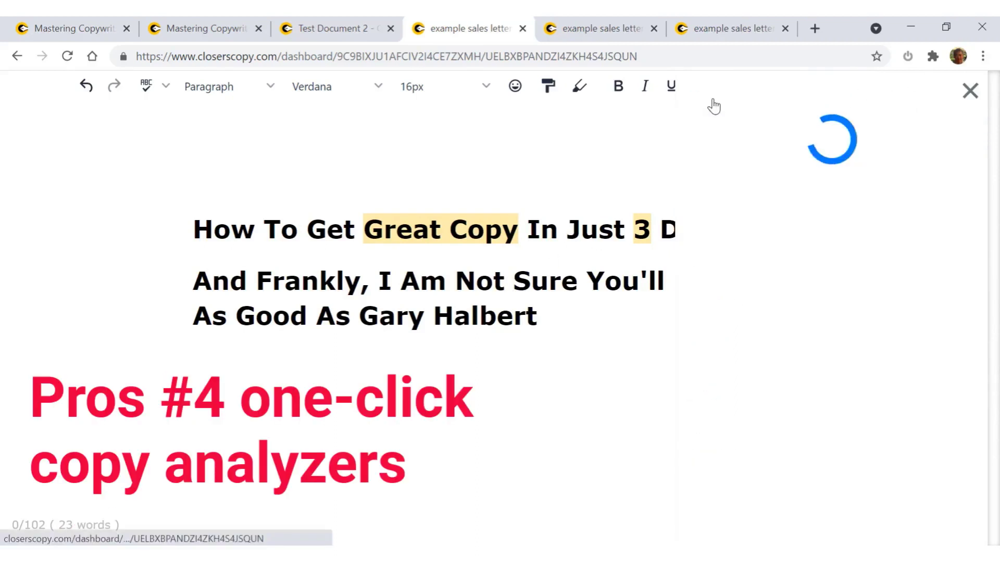
left_click(970, 94)
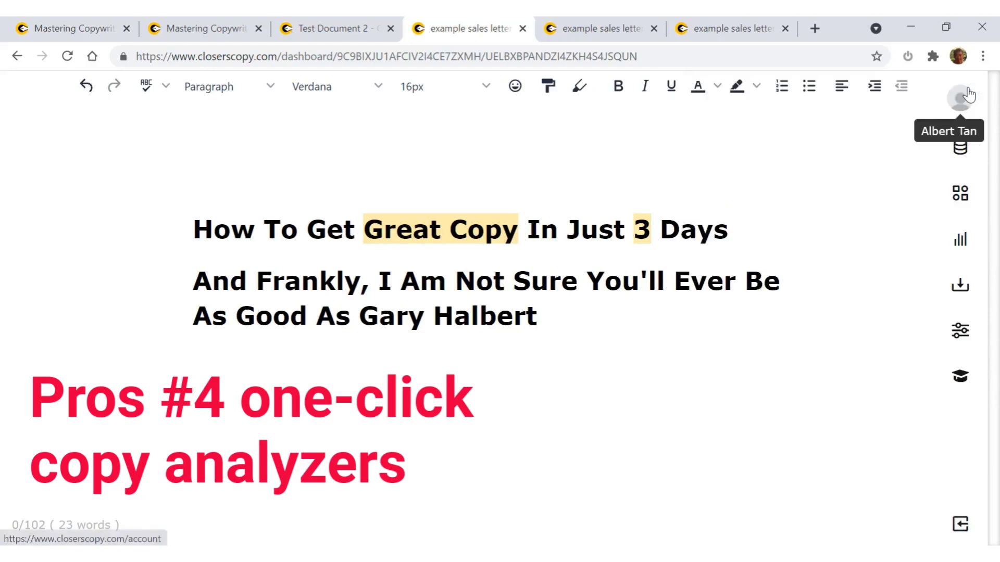
Look over the Insights, Downloads and Settings tools, view the Copywriting 101 lessons and close them.
left_click(958, 247)
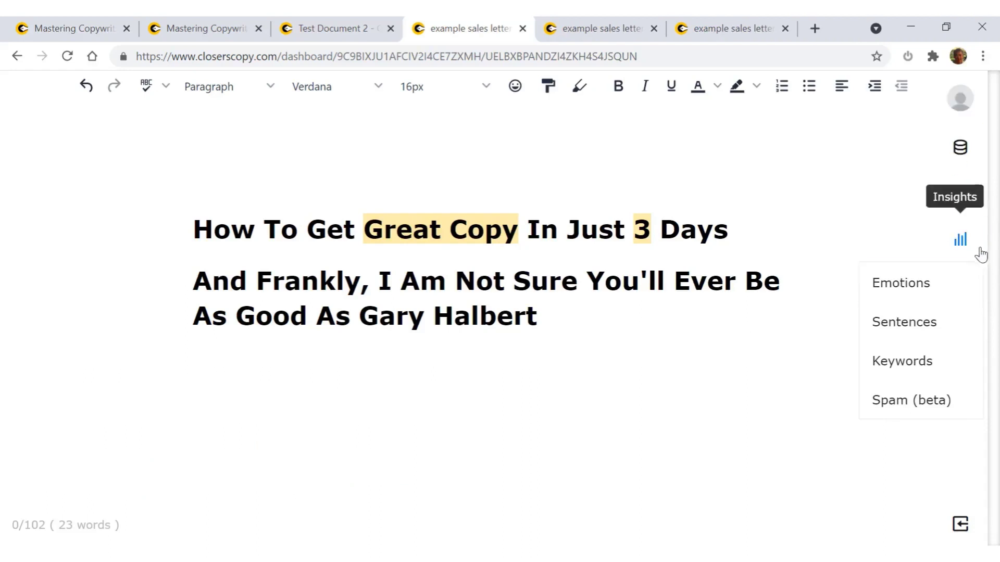
left_click(958, 244)
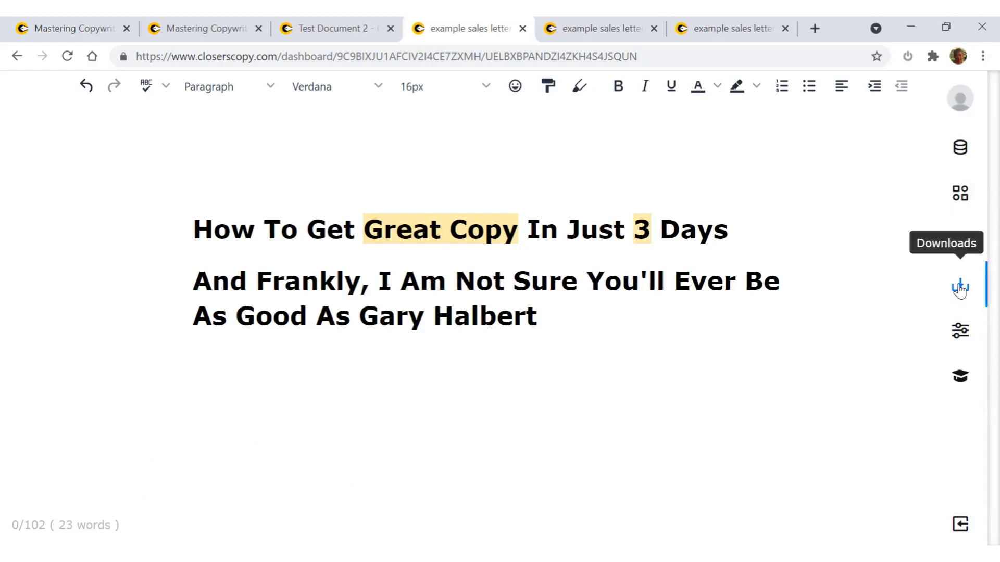
left_click(959, 336)
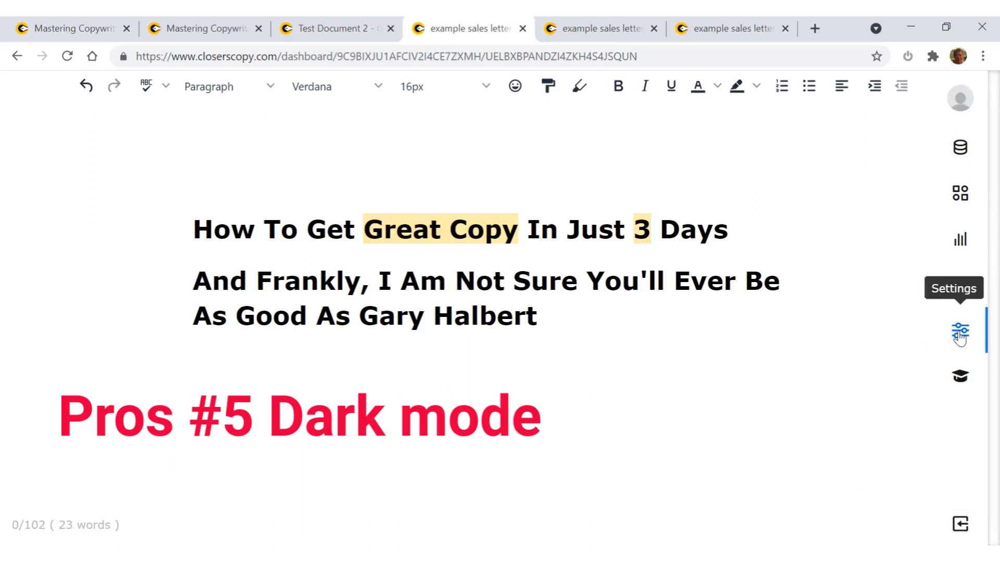
left_click(960, 382)
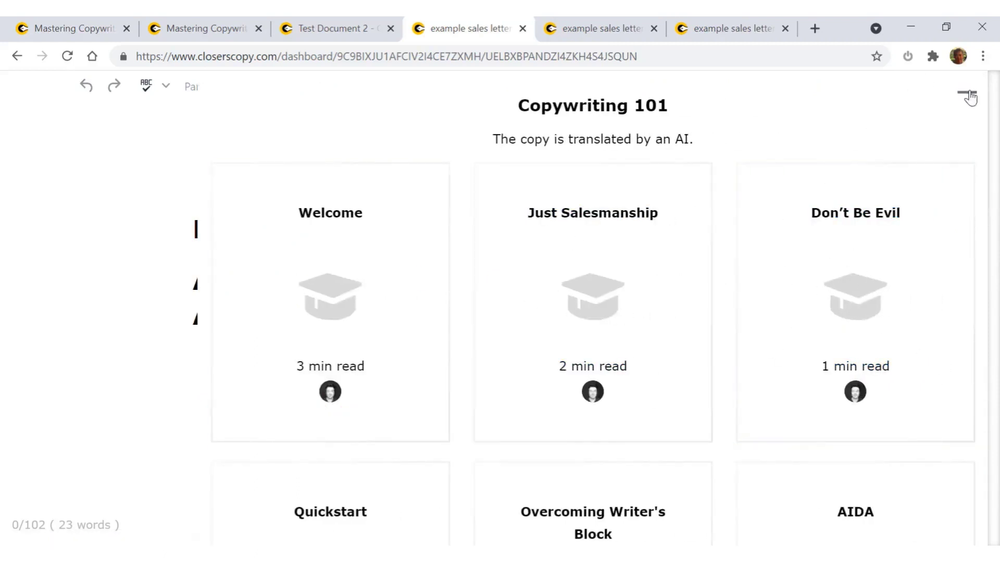
left_click(969, 98)
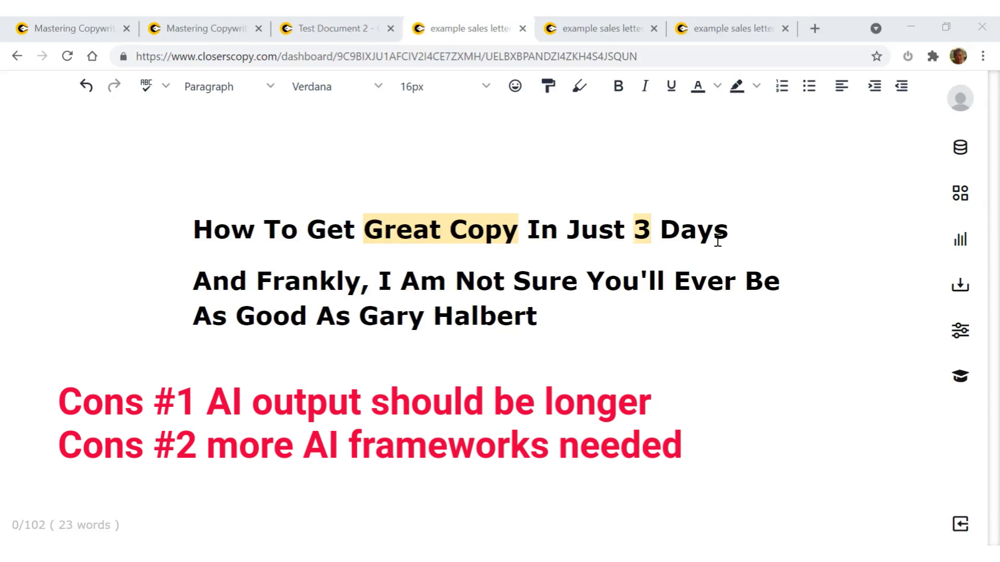
Examine the available AI writing frameworks from Ads through Emails, and close the list.
left_click(959, 196)
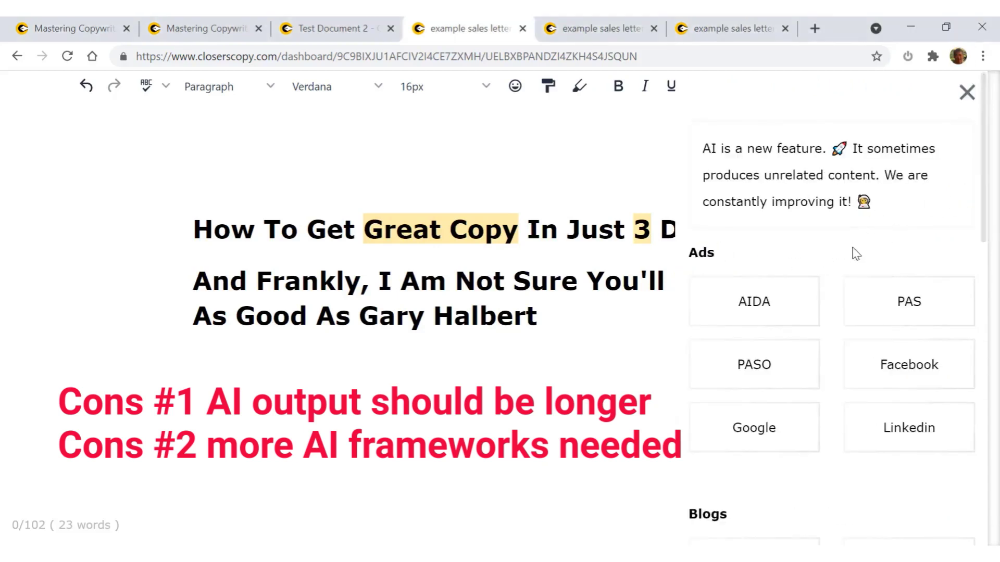
scroll(850, 255, "down", 12)
scroll(852, 258, "down", 3)
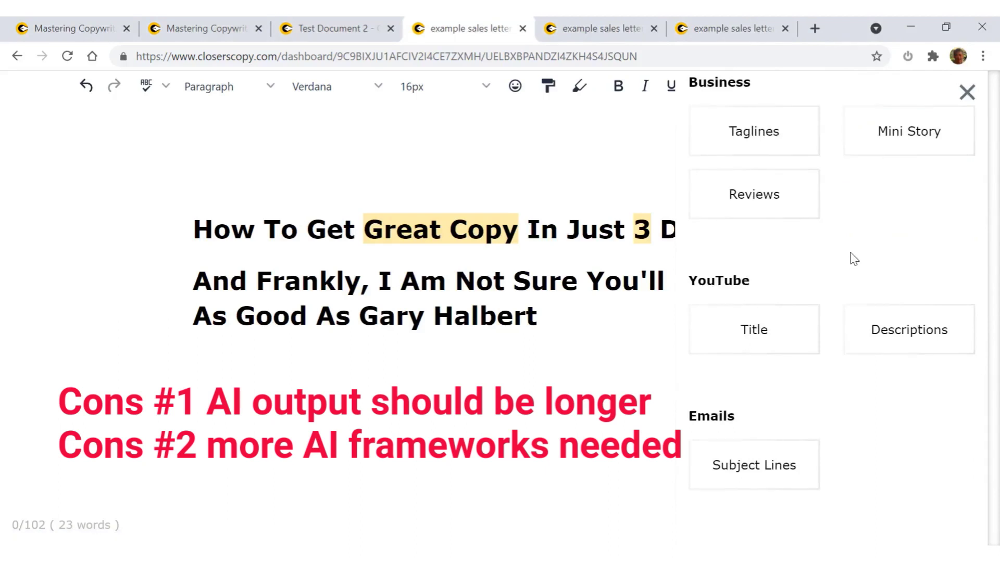
scroll(837, 223, "up", 5)
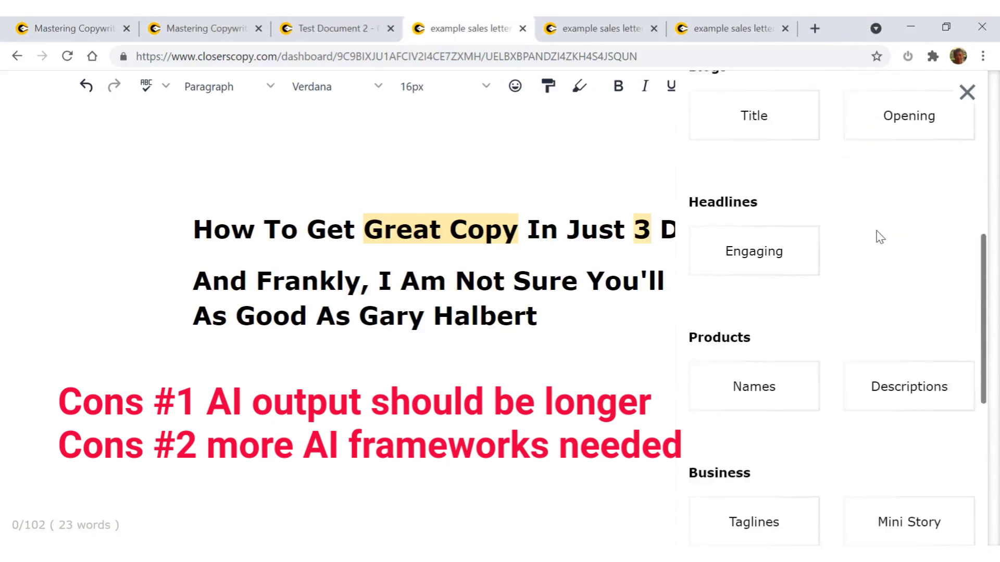
scroll(877, 237, "up", 8)
scroll(865, 258, "up", 1)
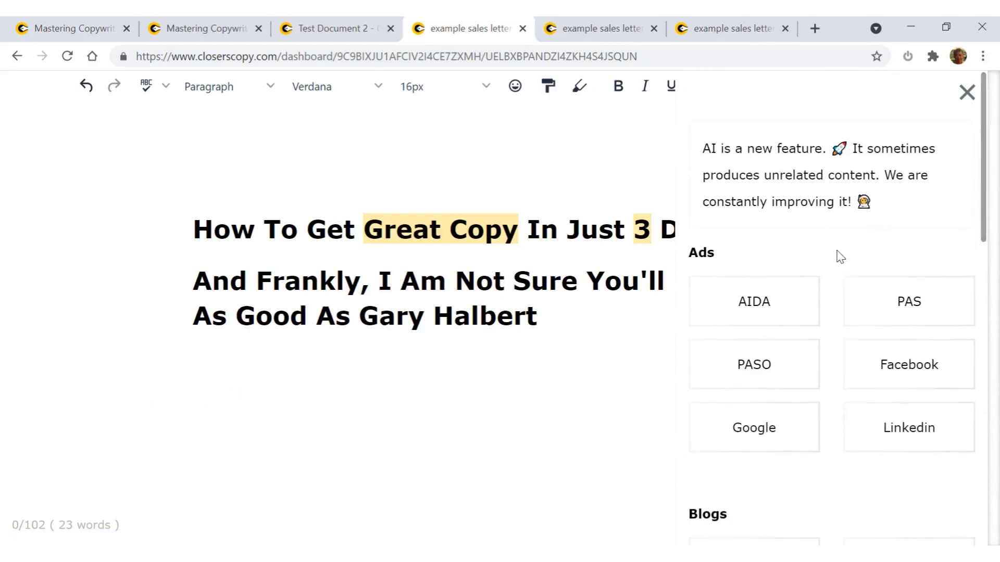
left_click(966, 93)
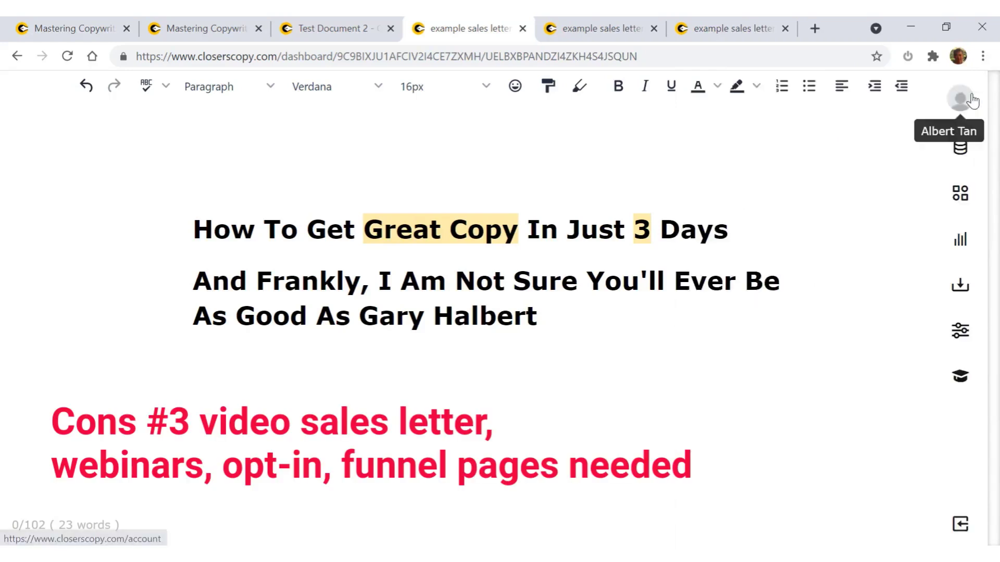
Review the sales letter templates, return to the template categories and close the template database.
left_click(961, 145)
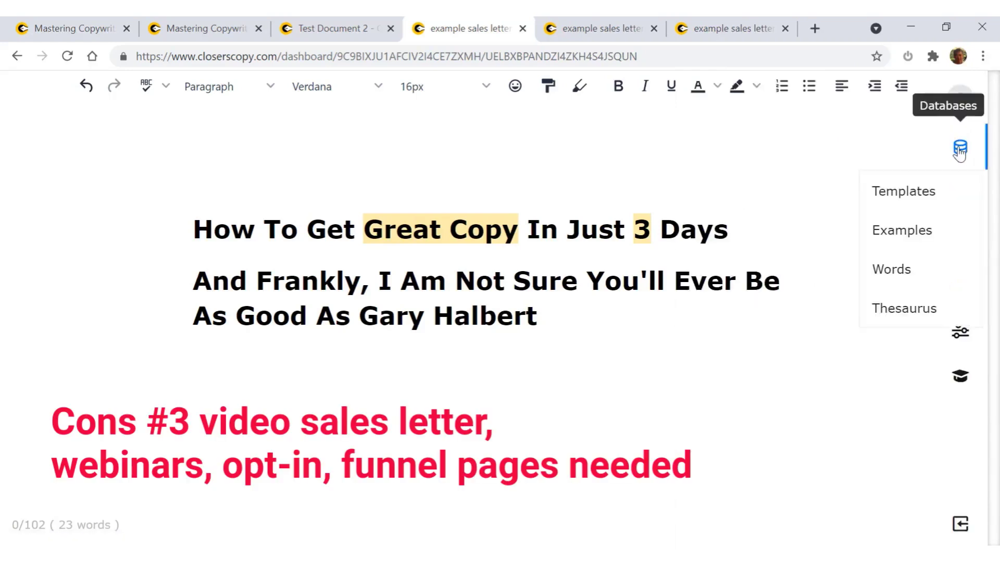
left_click(913, 198)
left_click(752, 163)
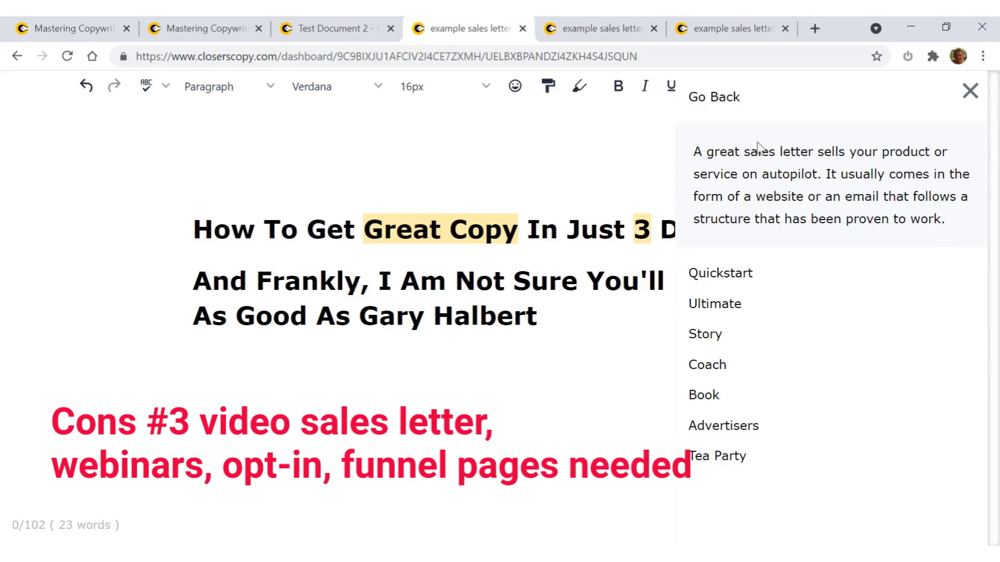
left_click(727, 104)
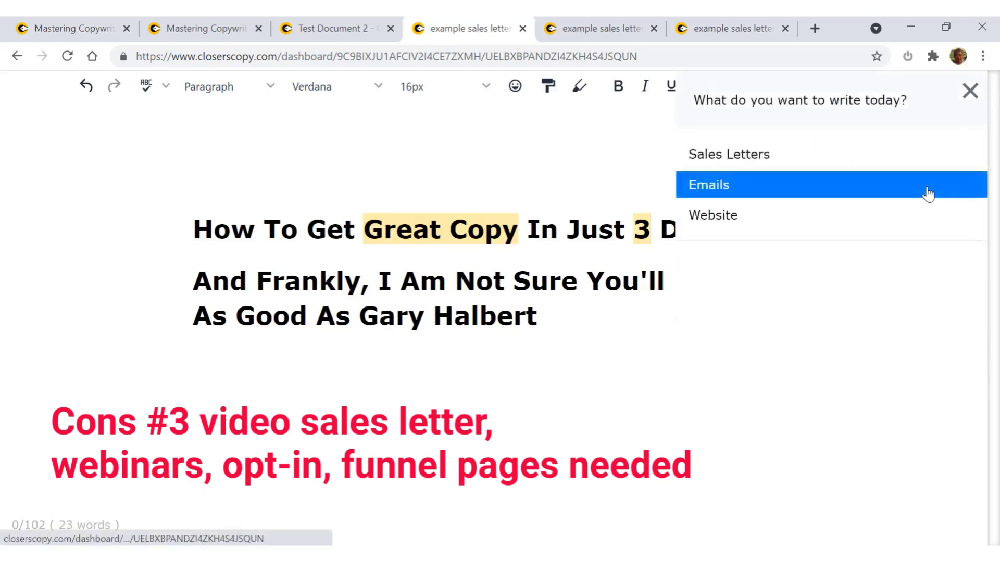
left_click(968, 100)
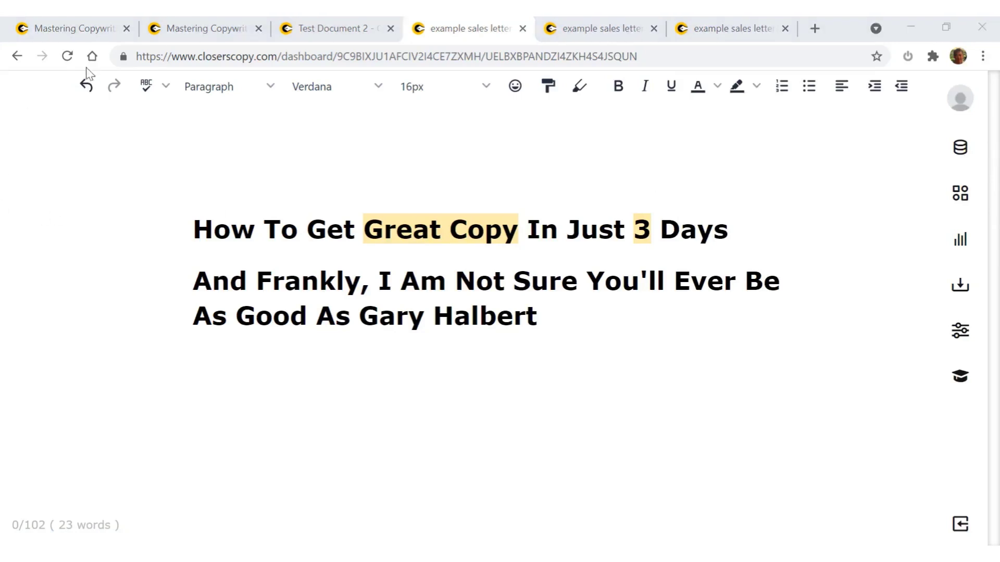
Switch to the ClosersCopy lifetime offer page and go through the sales pitch down to the Professional Lifetime Deal price.
left_click(323, 37)
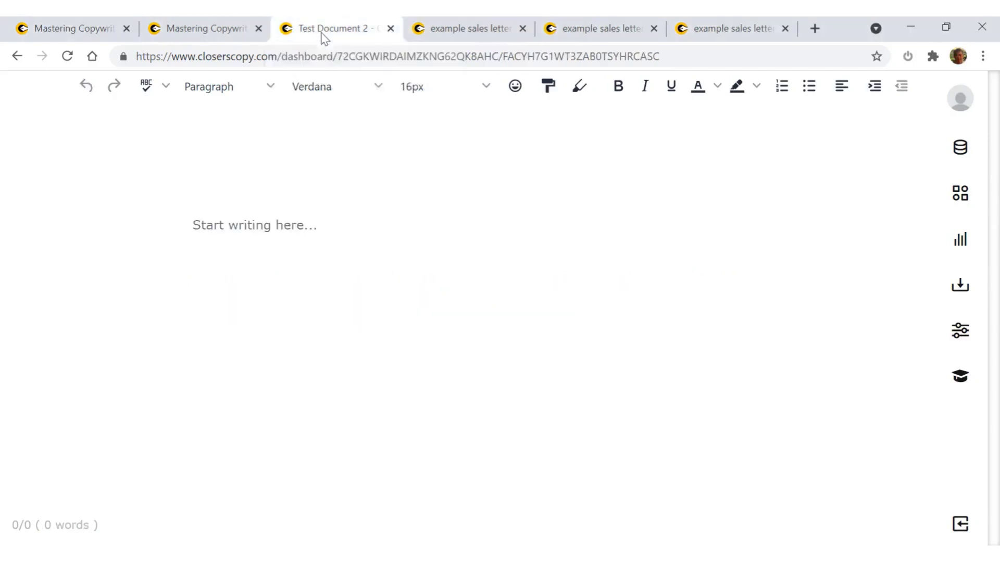
left_click(207, 35)
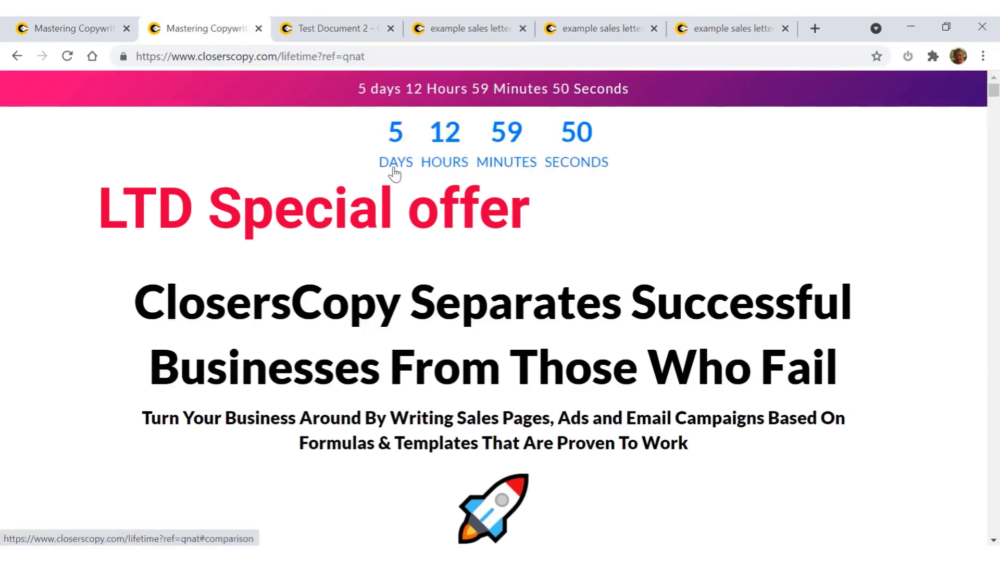
scroll(619, 304, "down", 15)
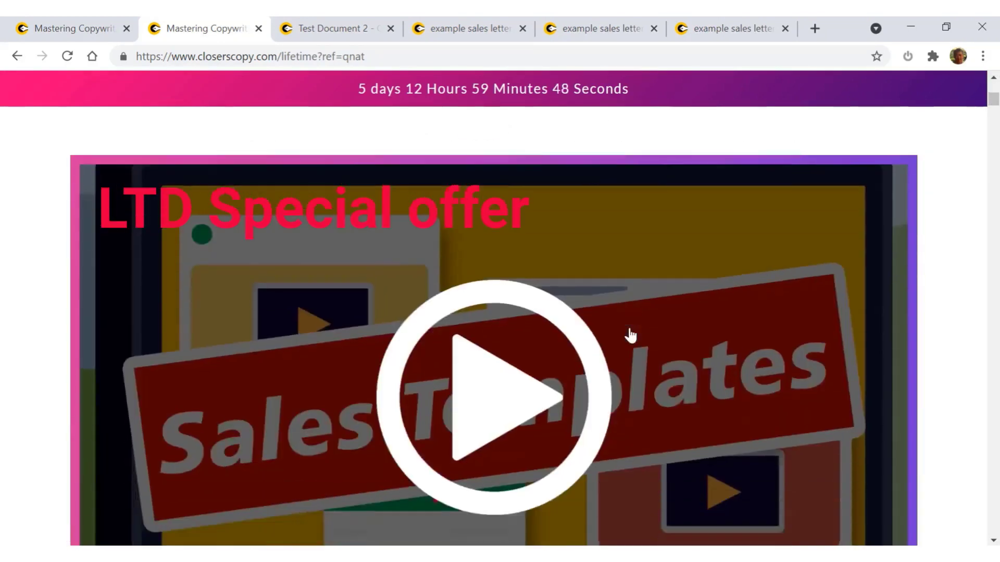
scroll(639, 335, "down", 20)
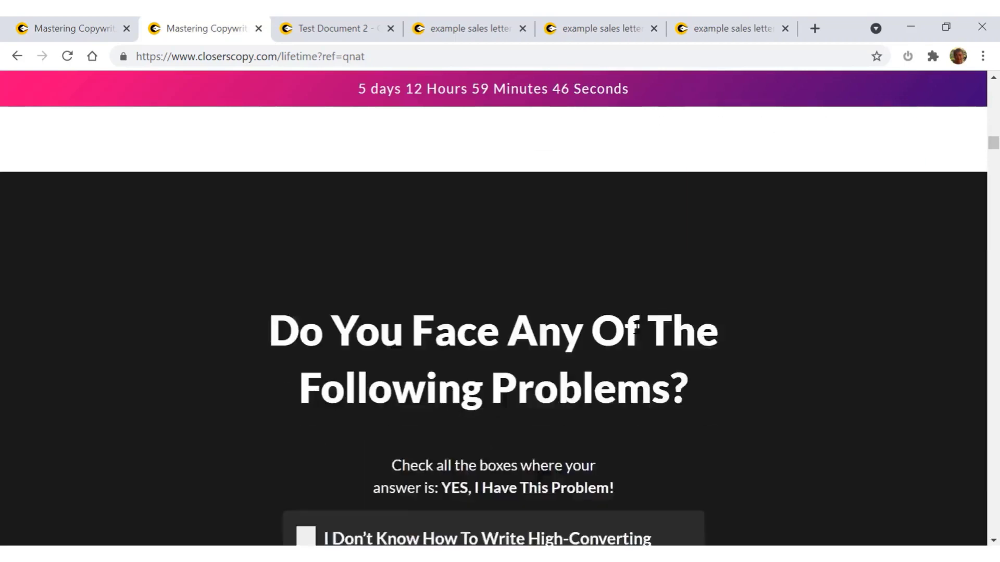
scroll(636, 330, "down", 20)
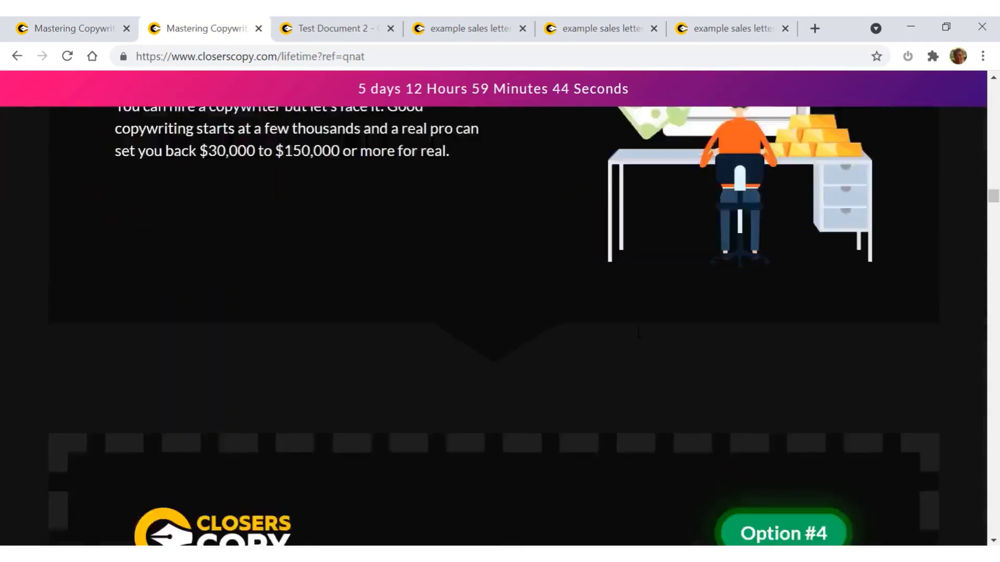
scroll(638, 337, "down", 20)
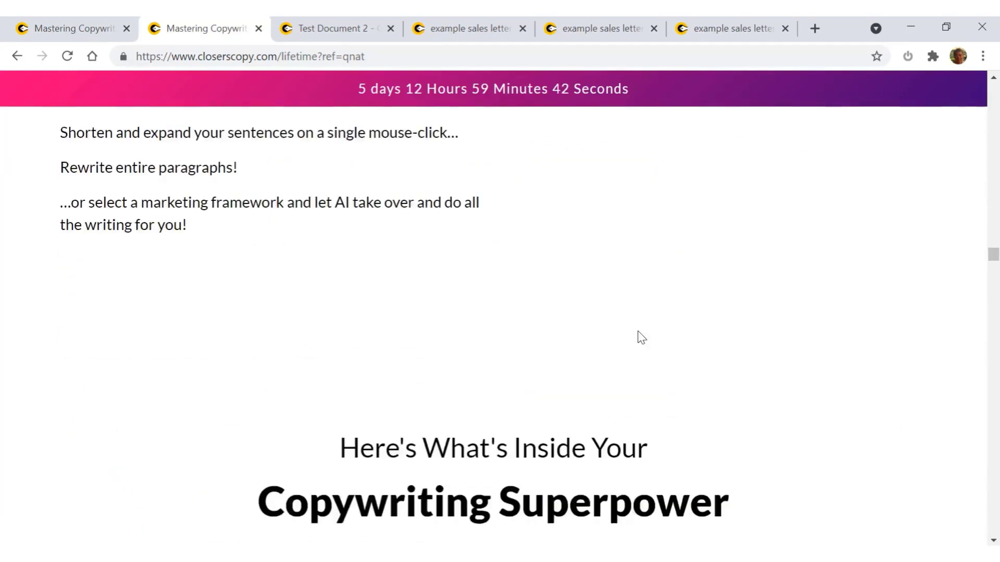
scroll(641, 337, "down", 20)
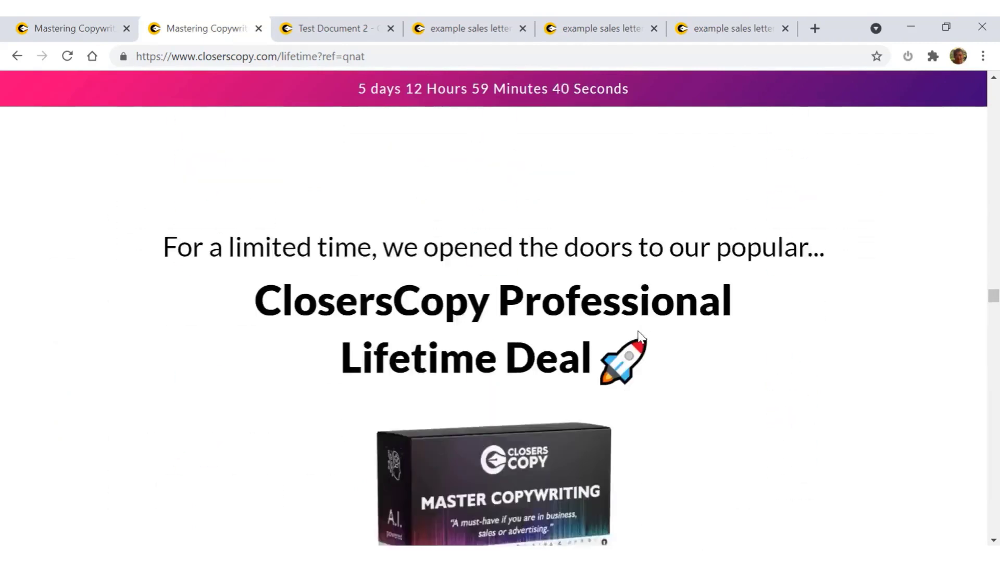
scroll(646, 336, "up", 7)
scroll(644, 336, "down", 9)
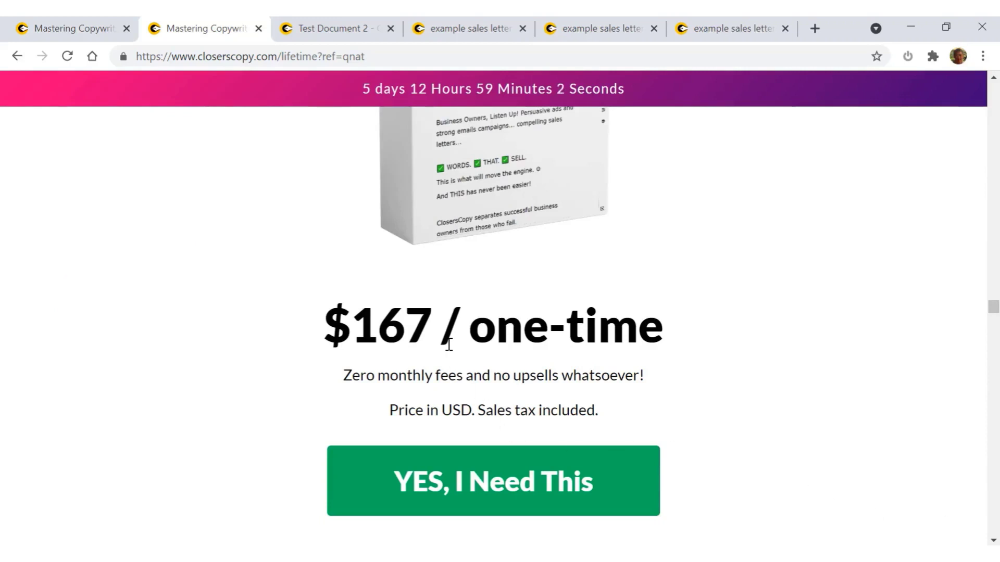
Review the list of features included in the lifetime deal, from copy examples to downloads, and the offer's deadline.
scroll(446, 348, "down", 10)
scroll(451, 350, "down", 10)
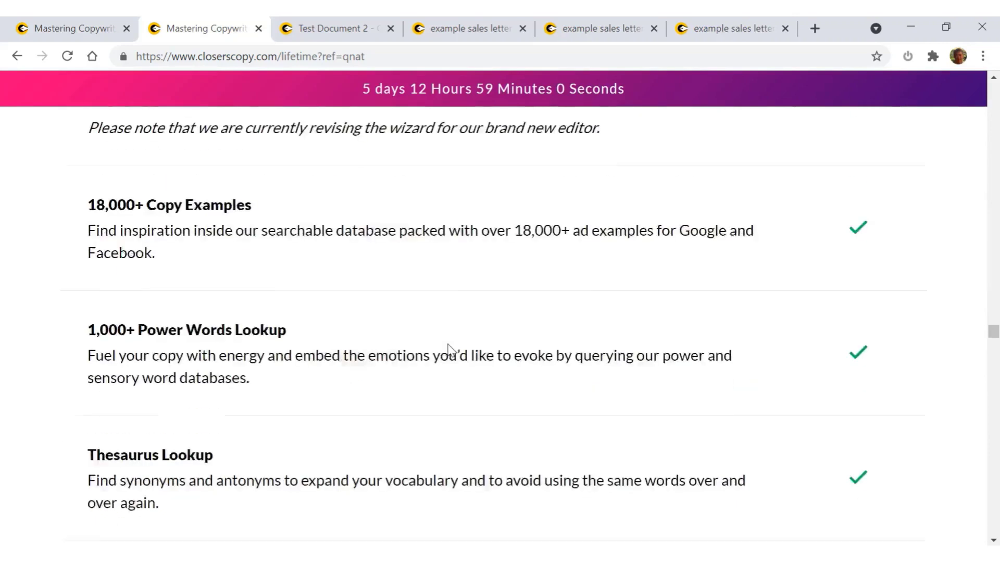
scroll(451, 350, "down", 7)
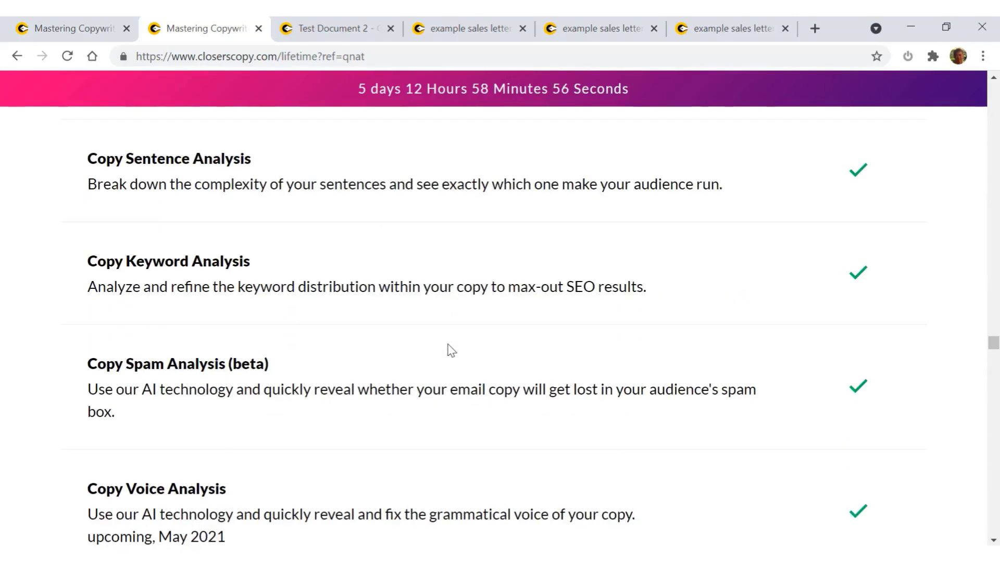
scroll(452, 351, "down", 7)
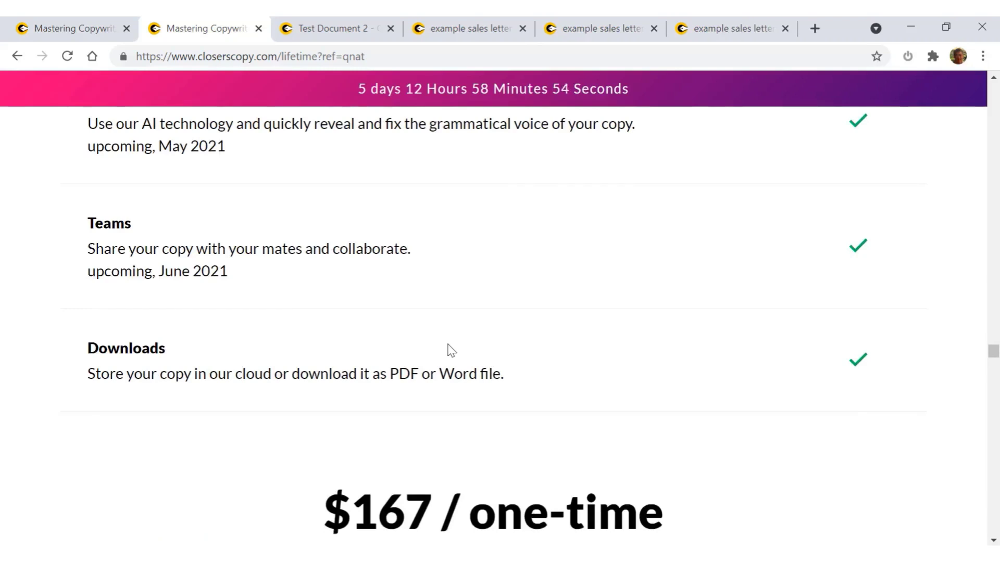
scroll(451, 350, "down", 10)
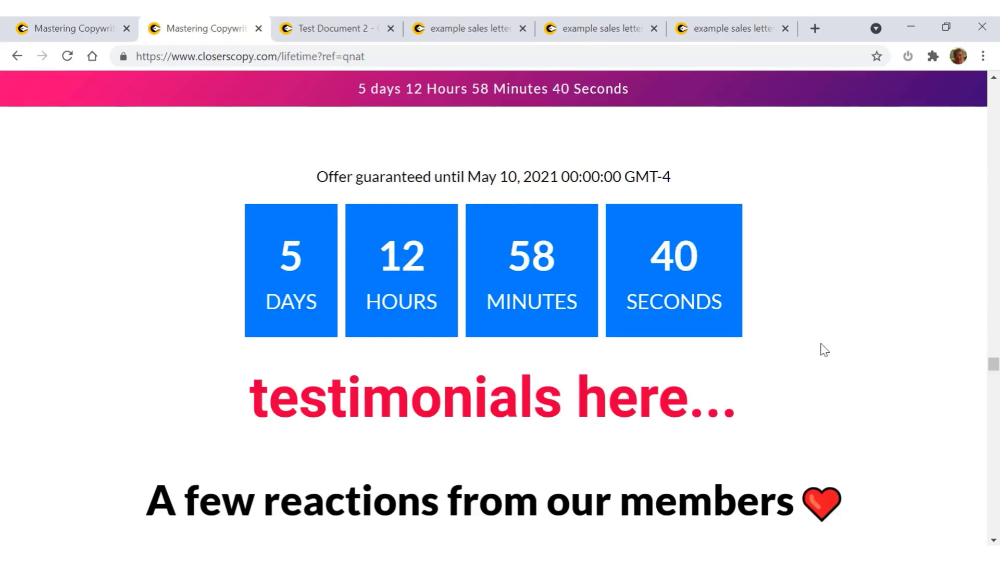
Read through the member testimonials on the lifetime deal page.
scroll(824, 349, "down", 5)
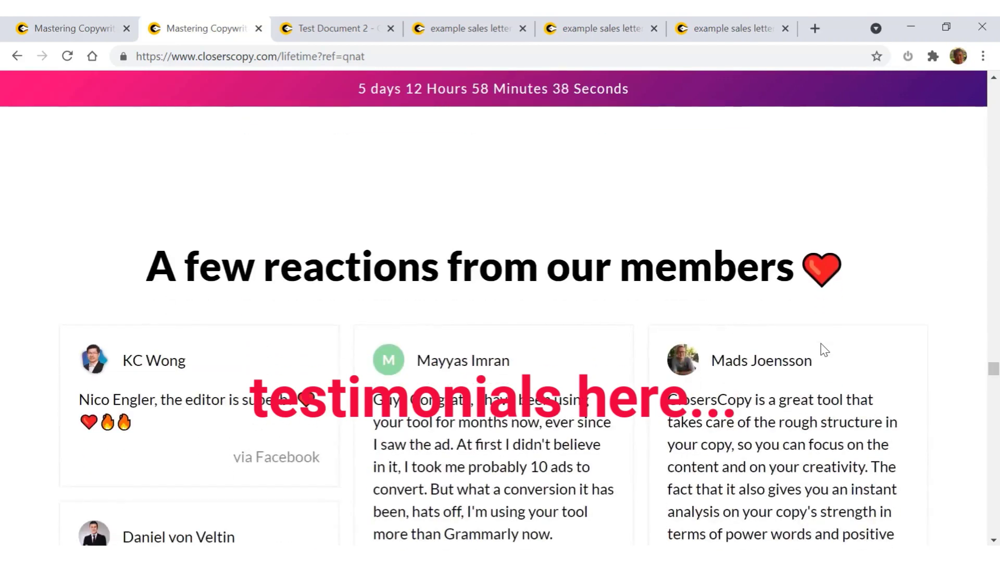
scroll(824, 350, "down", 5)
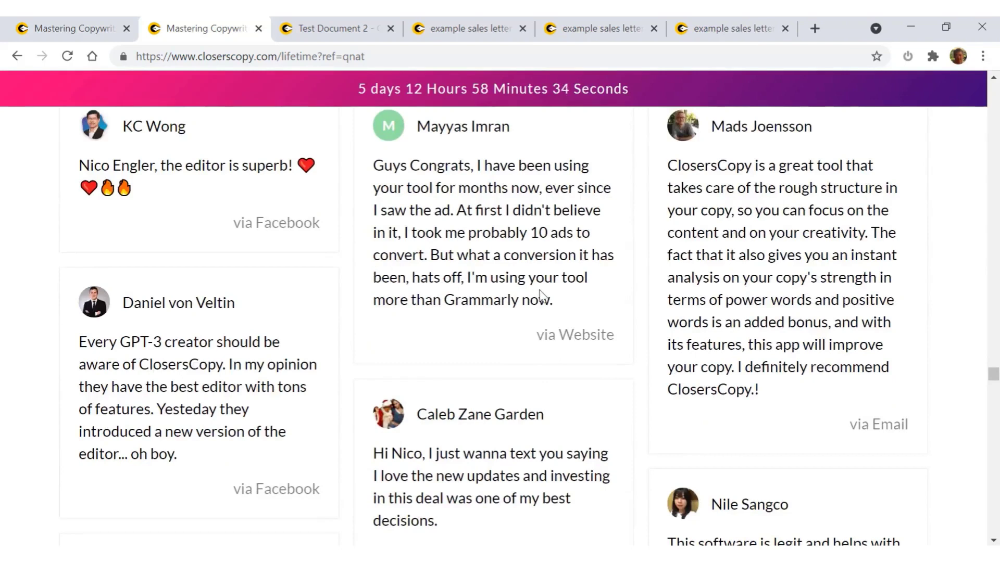
scroll(542, 295, "up", 2)
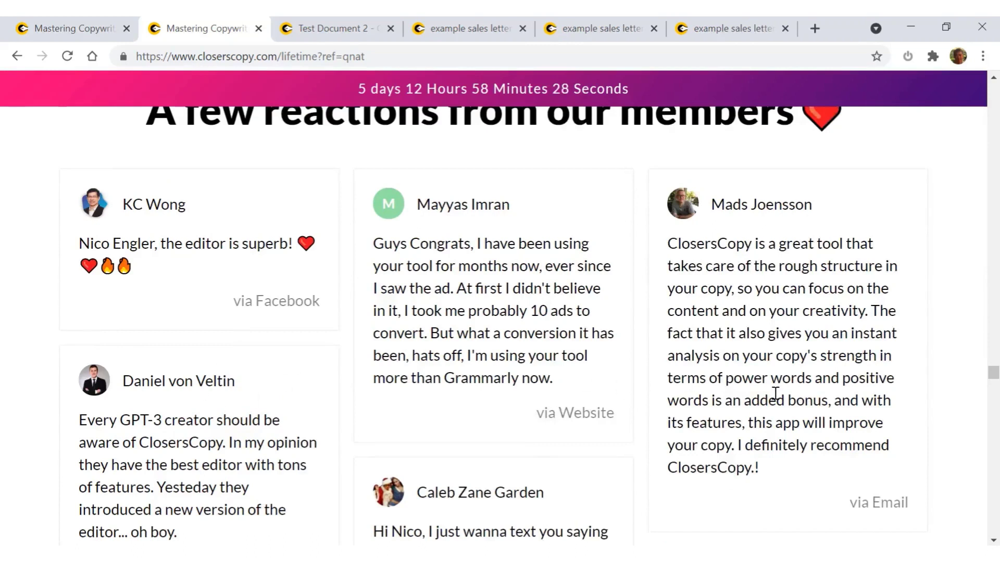
scroll(775, 394, "down", 8)
scroll(776, 394, "down", 2)
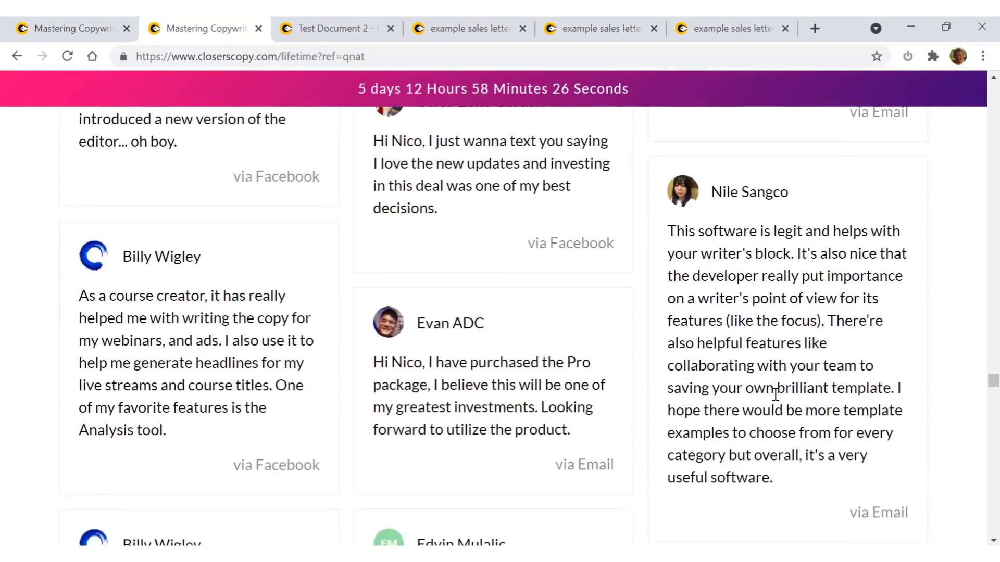
scroll(775, 394, "down", 6)
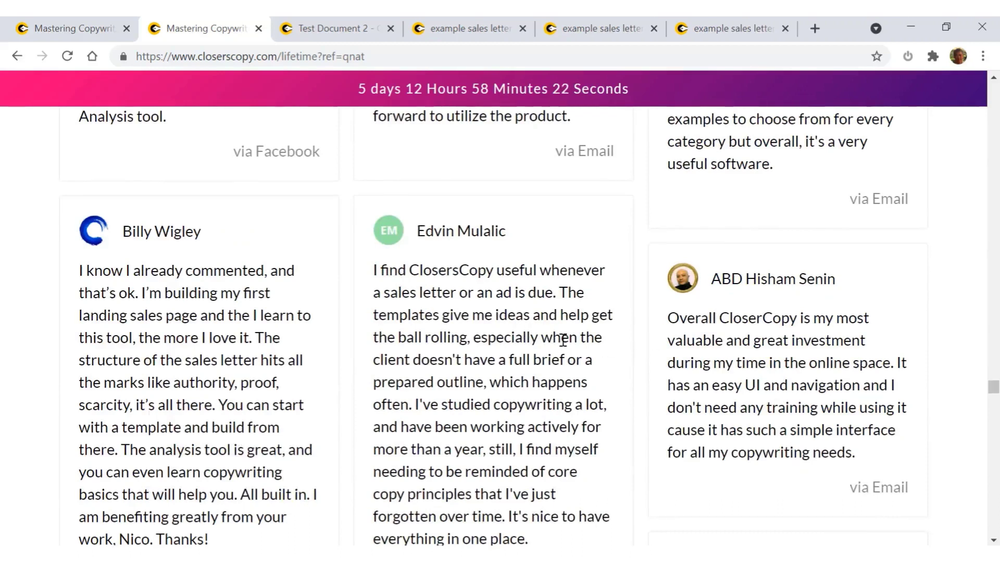
scroll(627, 352, "down", 12)
scroll(628, 352, "up", 4)
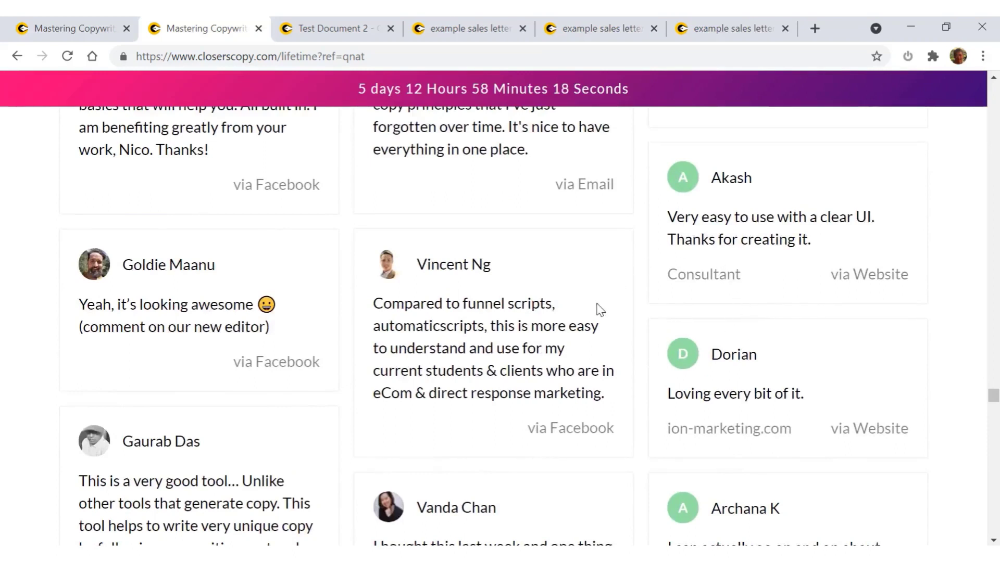
scroll(444, 374, "down", 5)
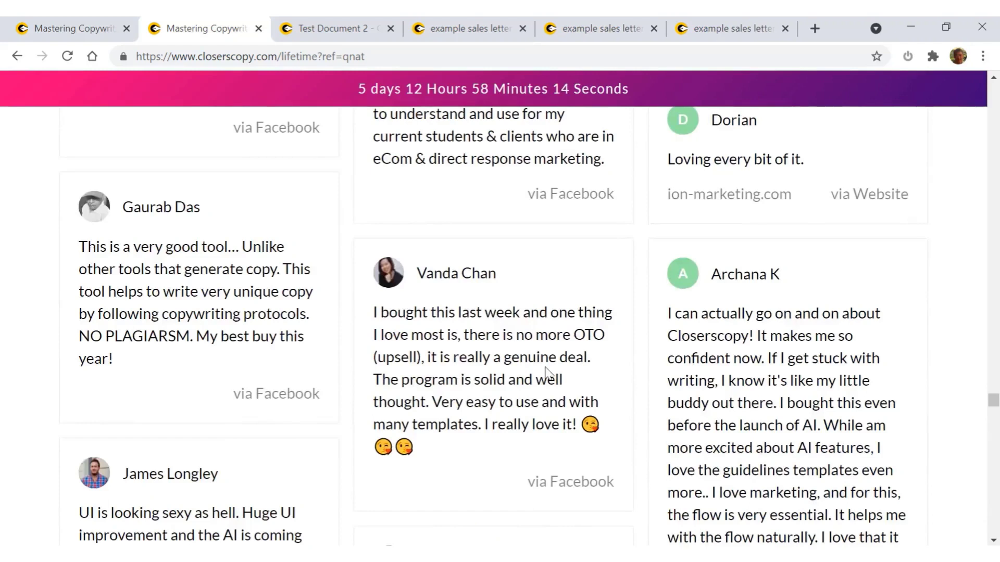
scroll(547, 372, "down", 15)
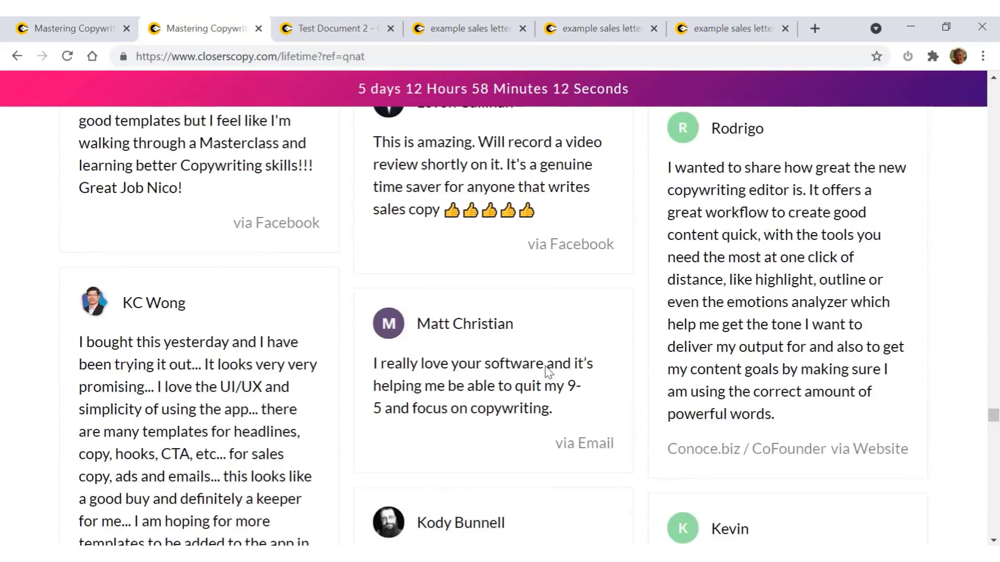
scroll(547, 370, "down", 3)
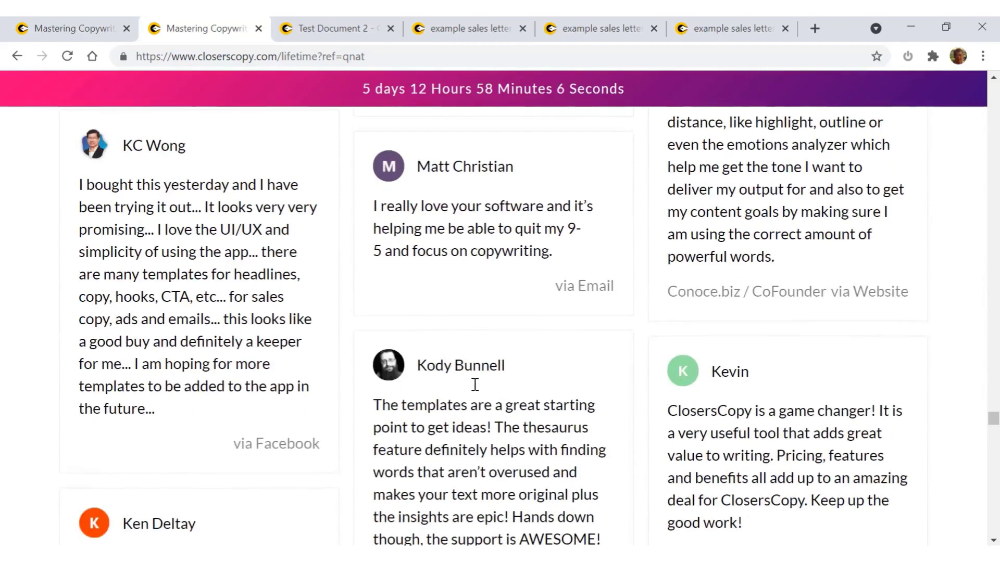
scroll(475, 383, "down", 7)
scroll(474, 383, "down", 7)
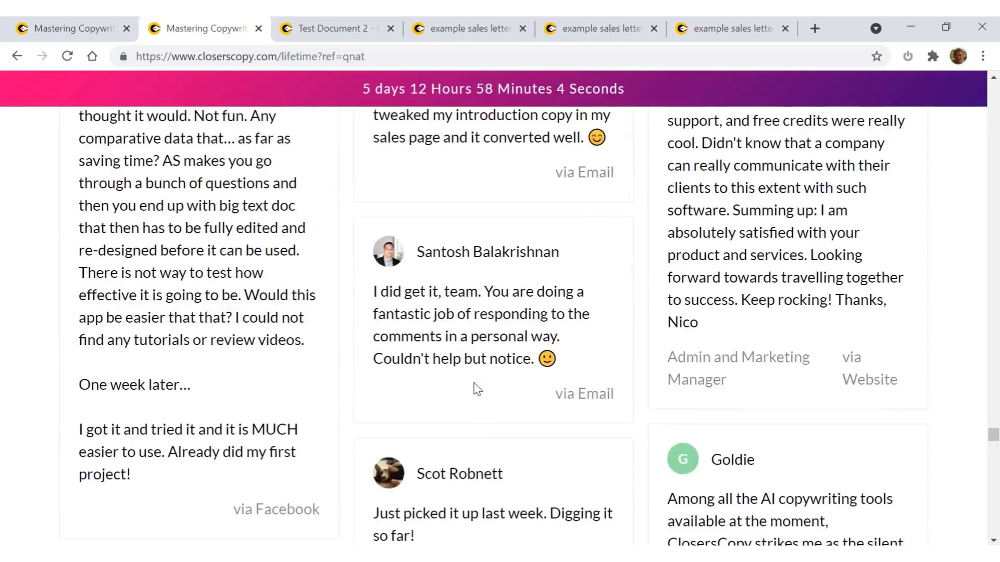
scroll(478, 389, "down", 6)
scroll(475, 382, "down", 20)
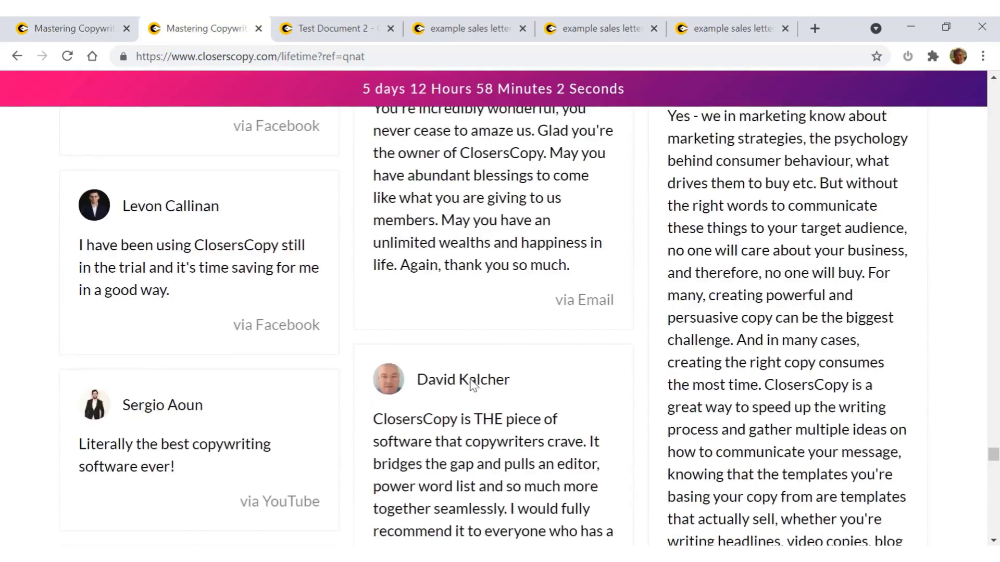
Examine the section on the deal's catch, the money-back guarantee terms and the one-time price below them.
scroll(471, 382, "down", 8)
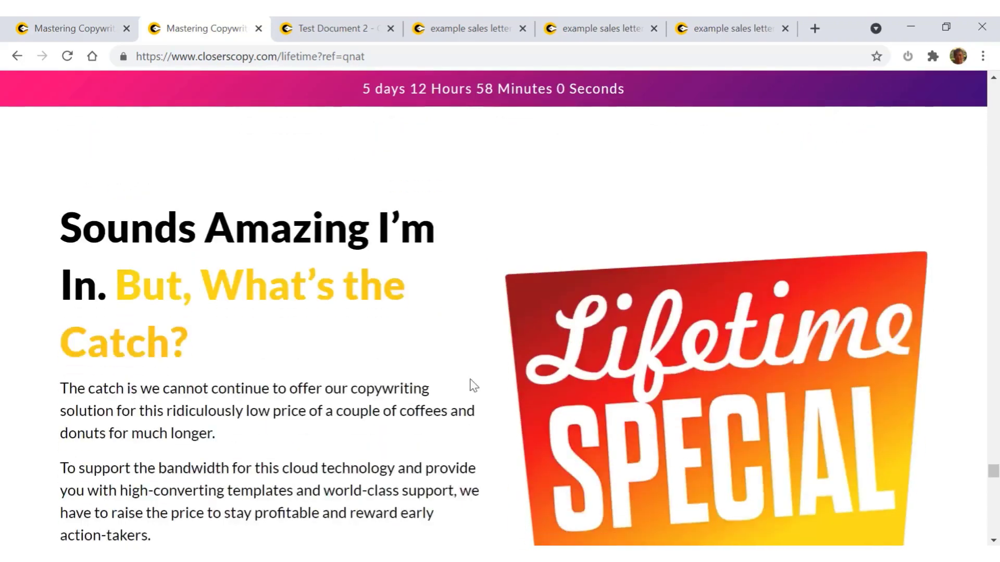
scroll(473, 385, "down", 14)
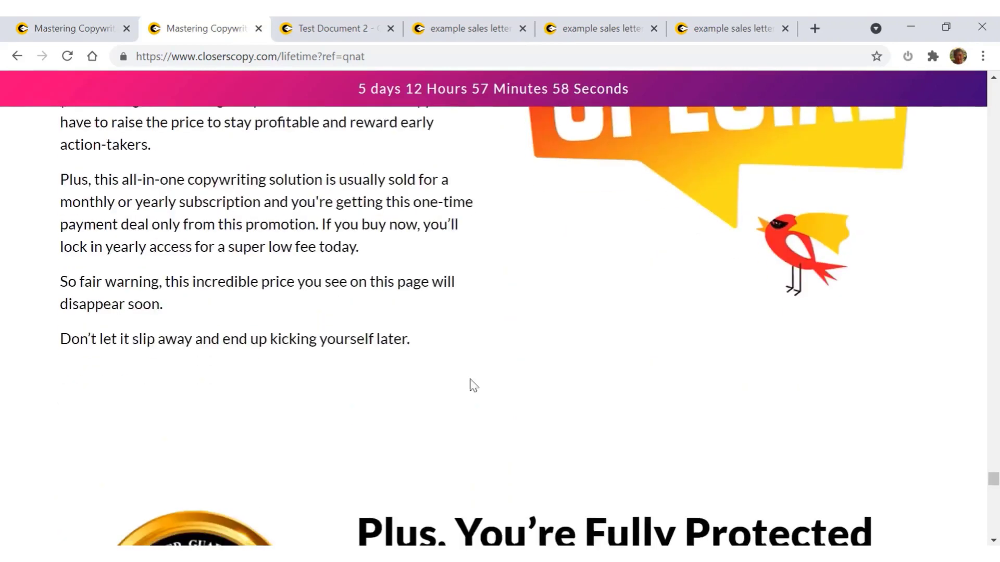
scroll(472, 385, "down", 2)
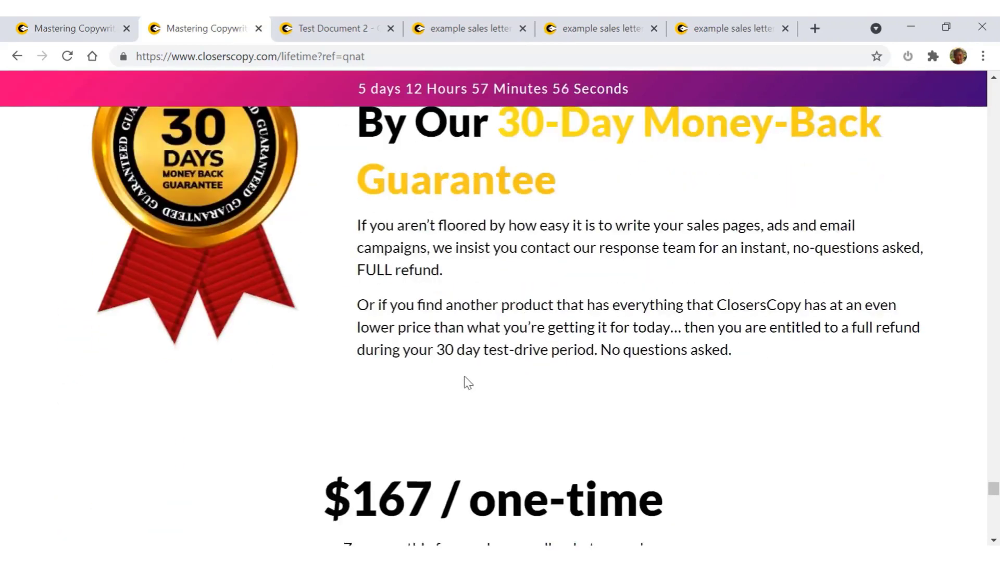
scroll(468, 382, "up", 5)
scroll(464, 375, "down", 3)
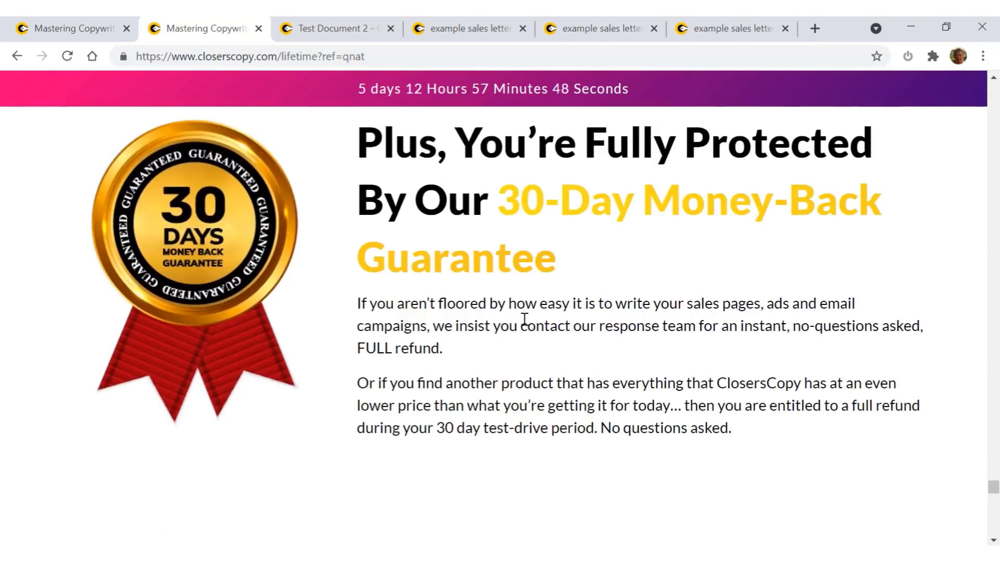
scroll(506, 323, "up", 2)
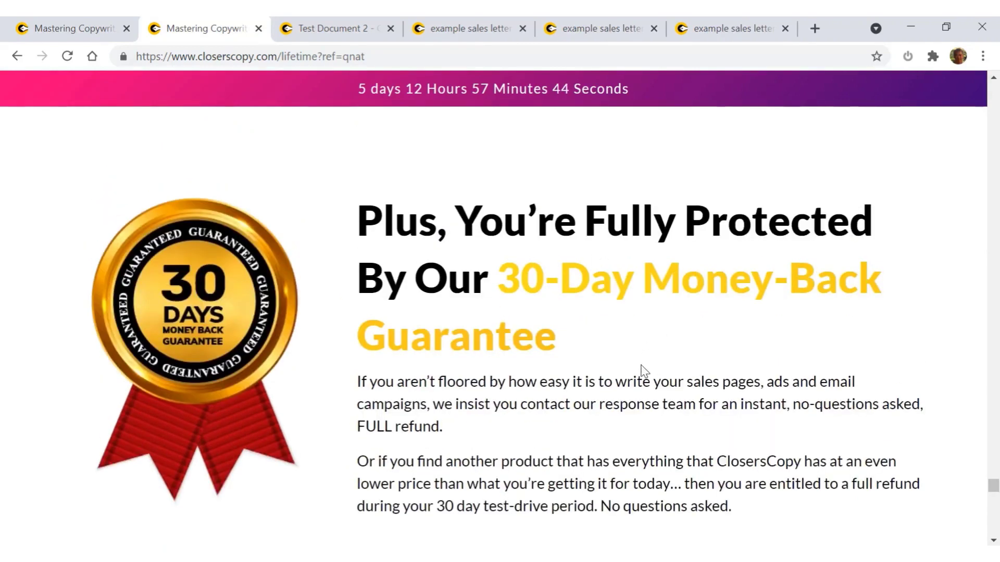
scroll(644, 371, "down", 6)
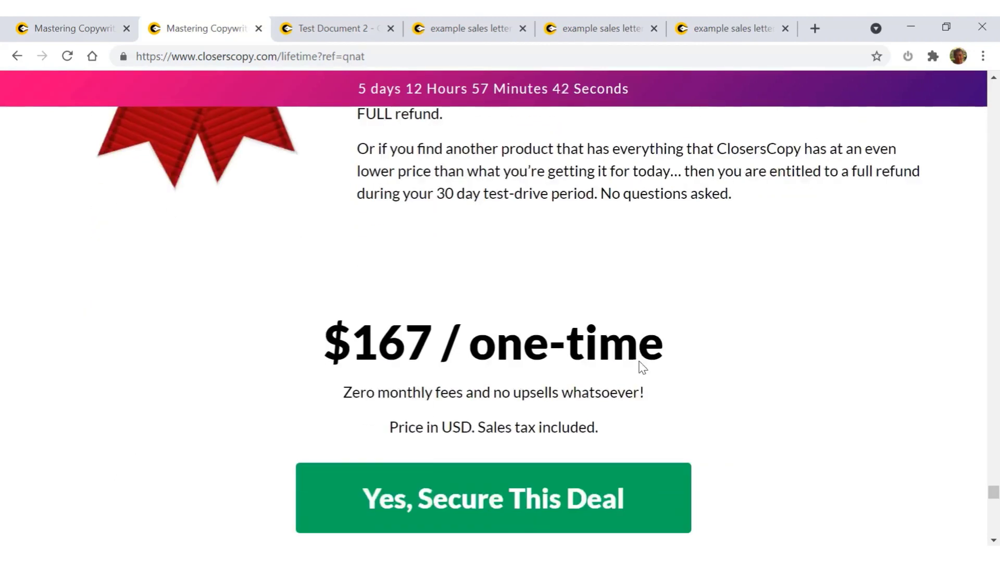
Look over the video testimonial and the Frequently Asked Questions near the end of the offer page.
scroll(642, 367, "down", 12)
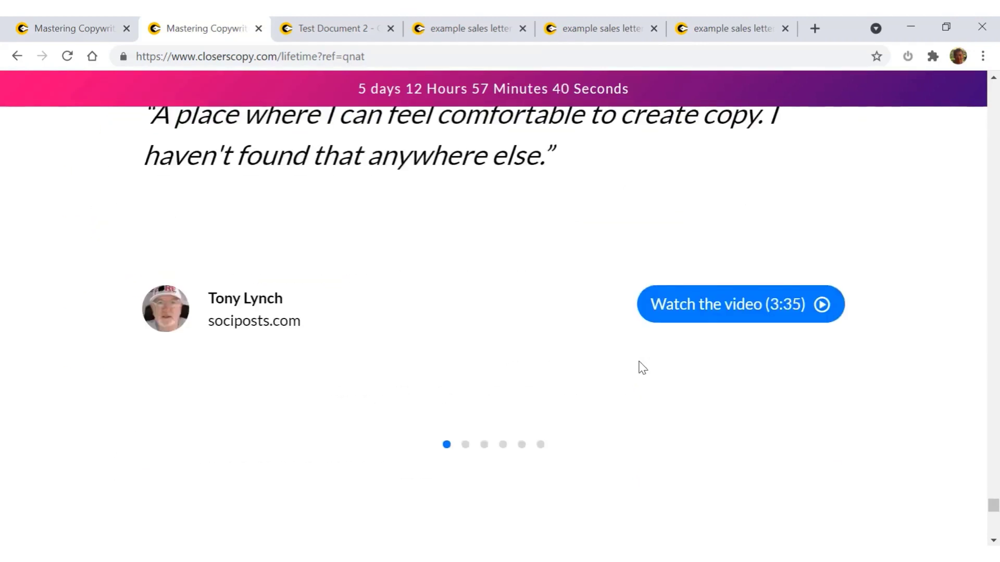
scroll(642, 367, "down", 6)
scroll(642, 368, "down", 6)
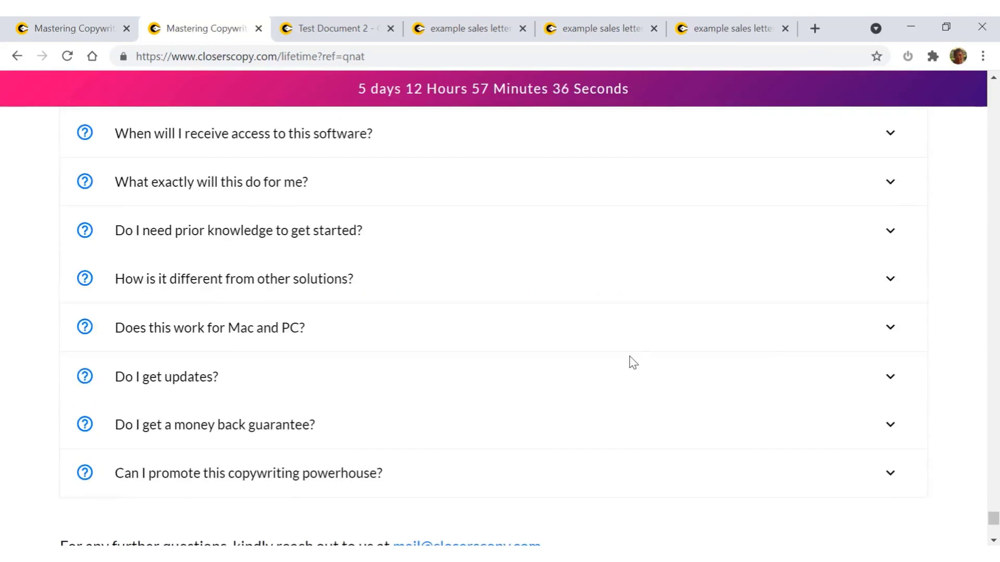
scroll(623, 361, "up", 3)
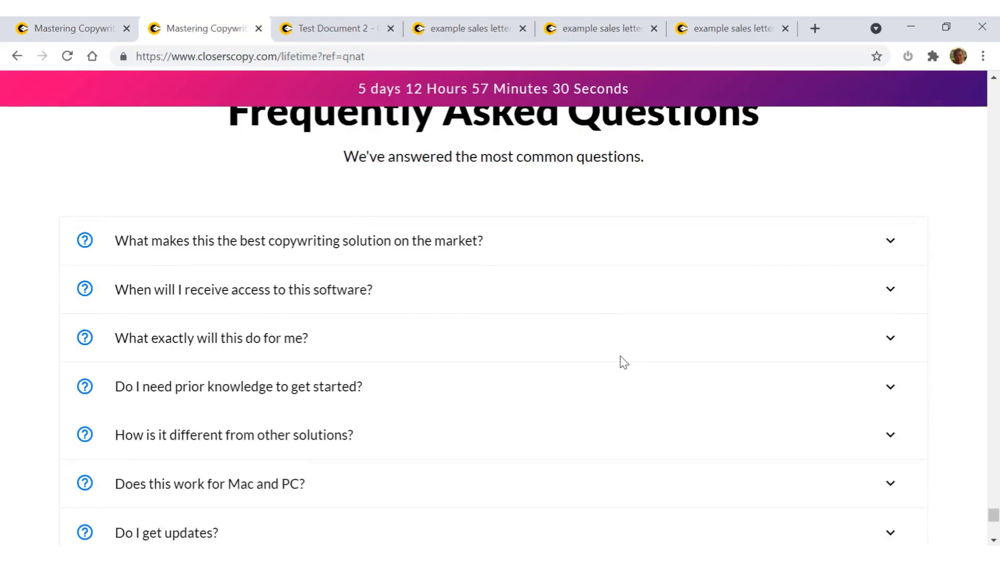
scroll(624, 361, "down", 6)
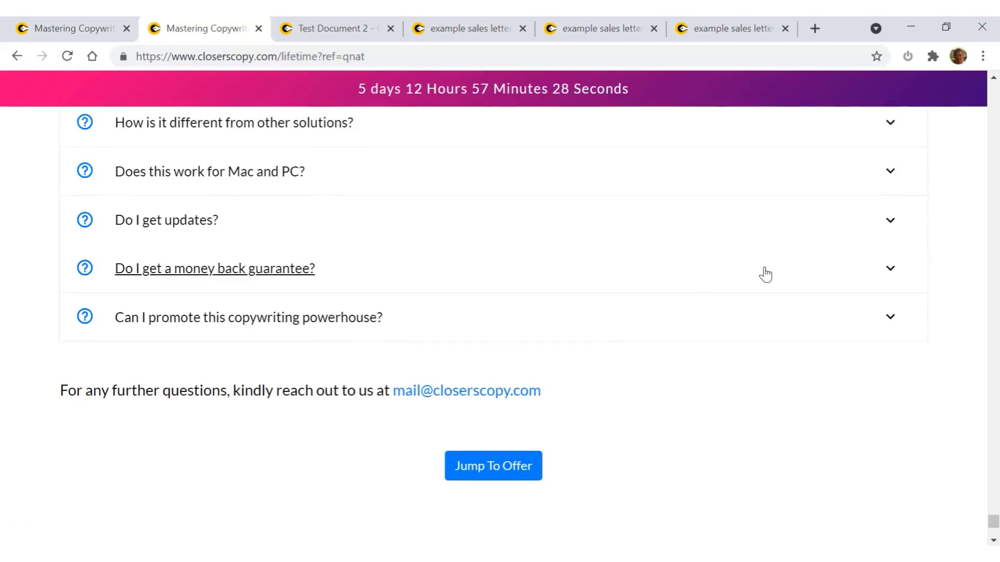